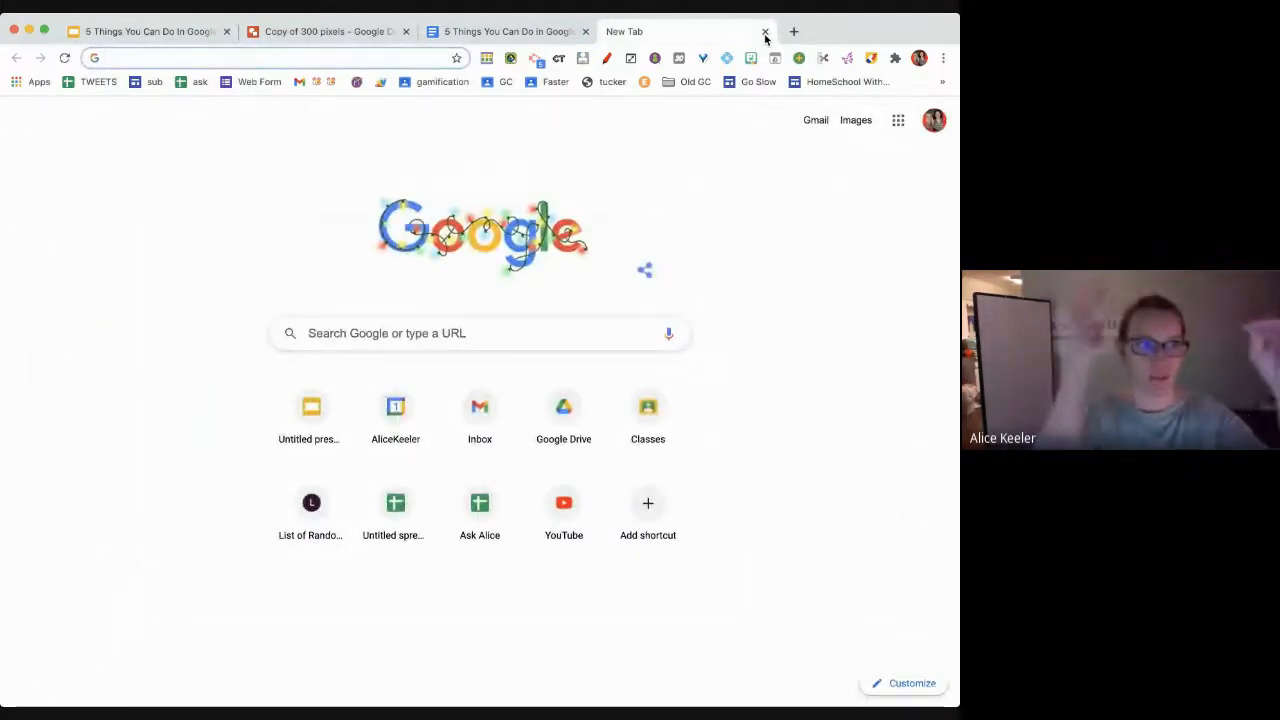
Create a blank Google Docs document by going to docs.new
{"action": "type", "text": "docs"}
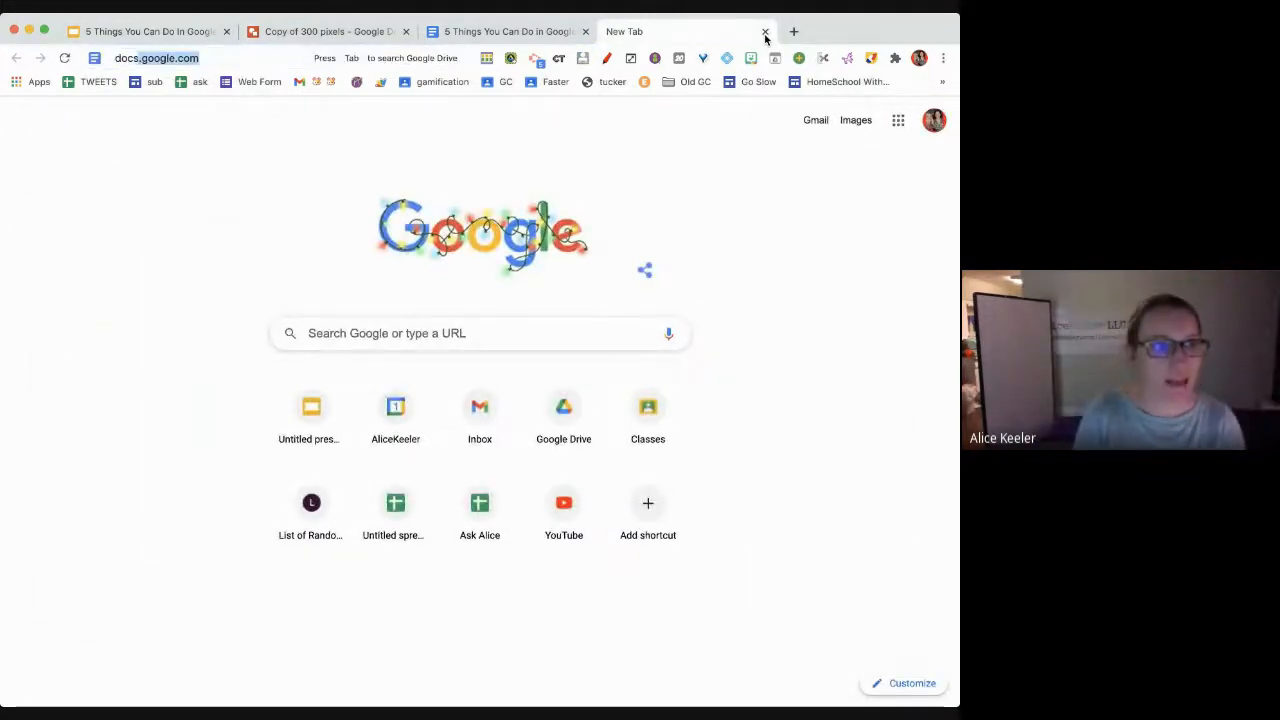
{"action": "type", "text": ".new"}
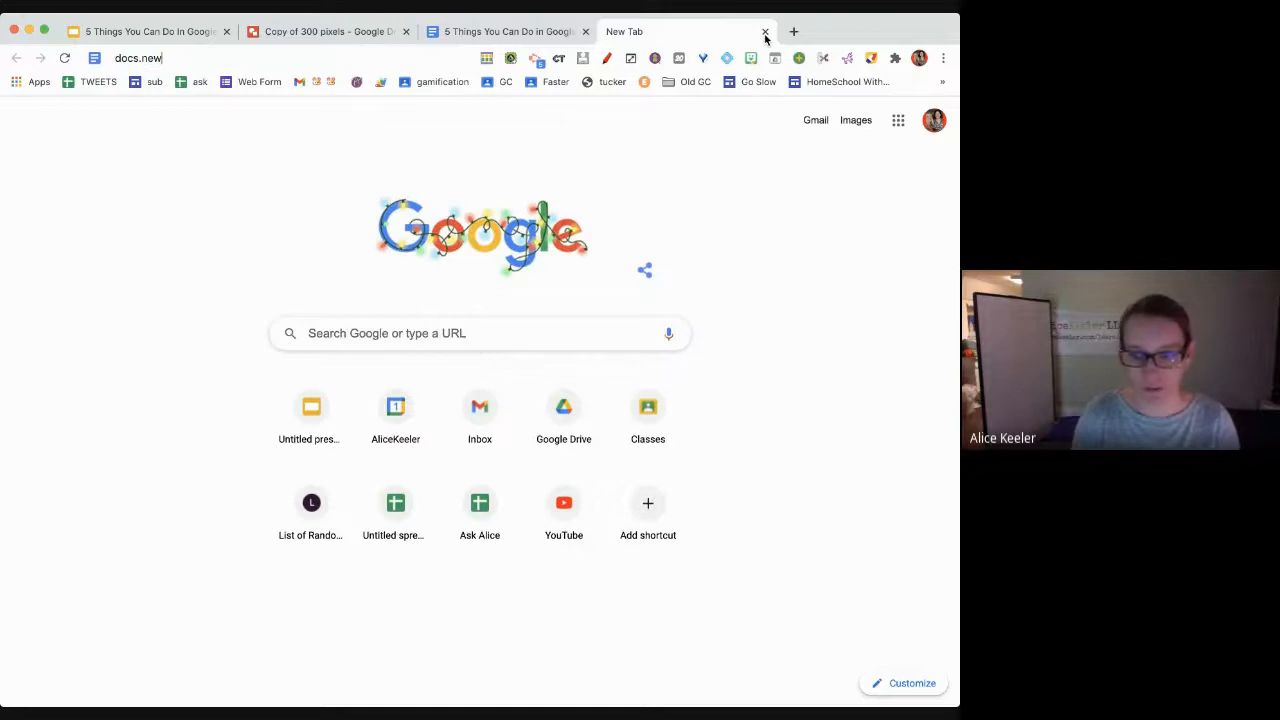
{"action": "key", "text": "Return"}
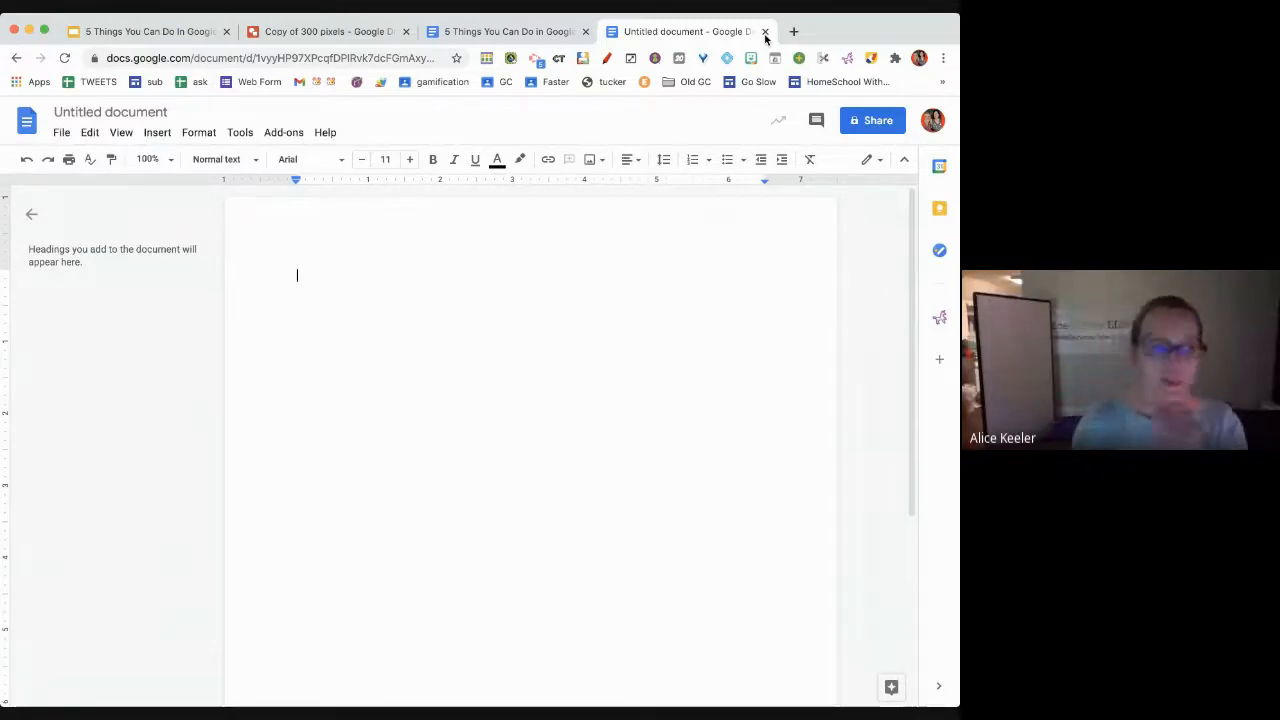
Create a blank Google Sheets spreadsheet in a new browser tab by going to sheets.new
{"action": "key", "text": "ctrl+t"}
{"action": "type", "text": "sheets.new"}
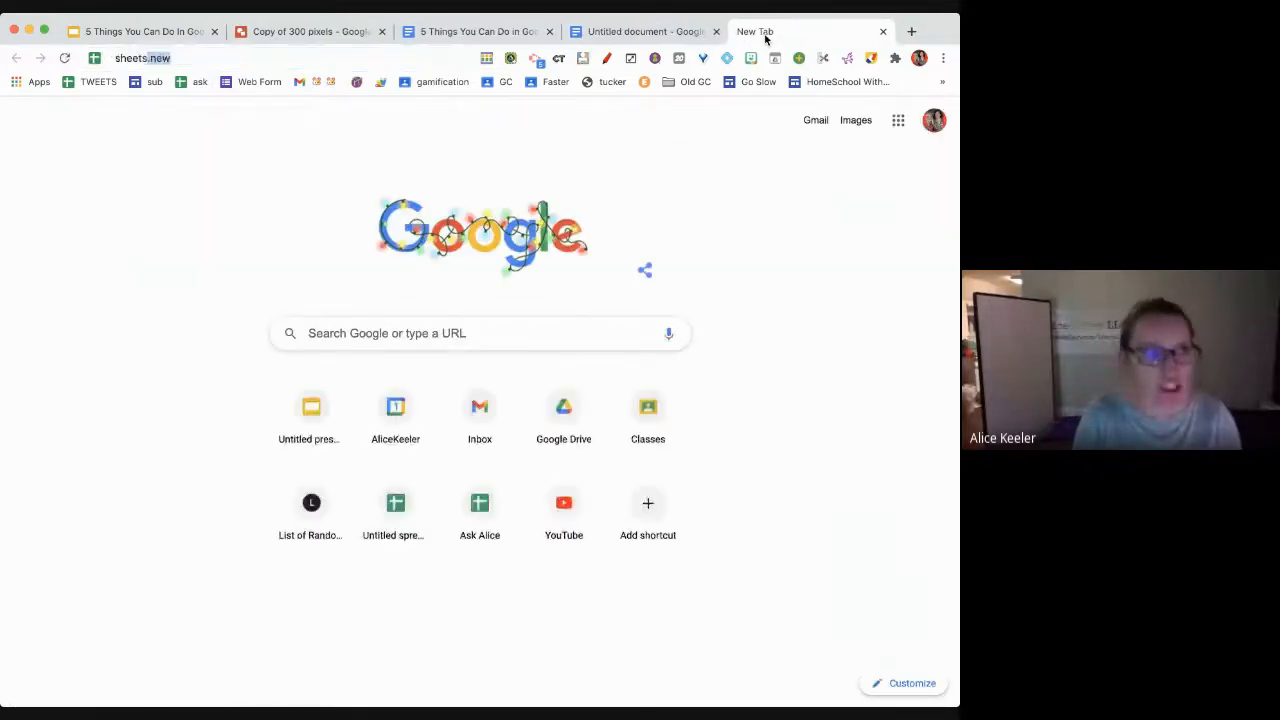
{"action": "key", "text": "Return"}
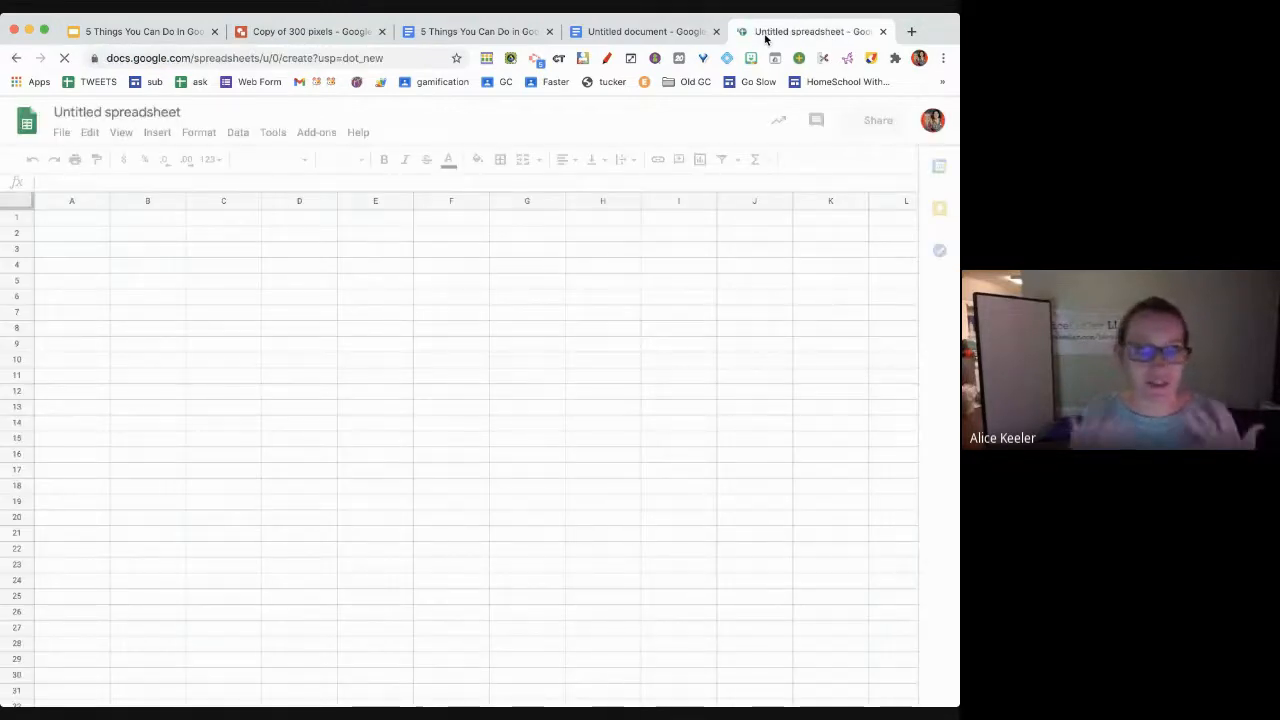
Return to the "5 Things You Can Do In Google Docs" presentation and show the "Insert Image from Camera" slide
{"action": "left_click", "coordinate": [676, 38]}
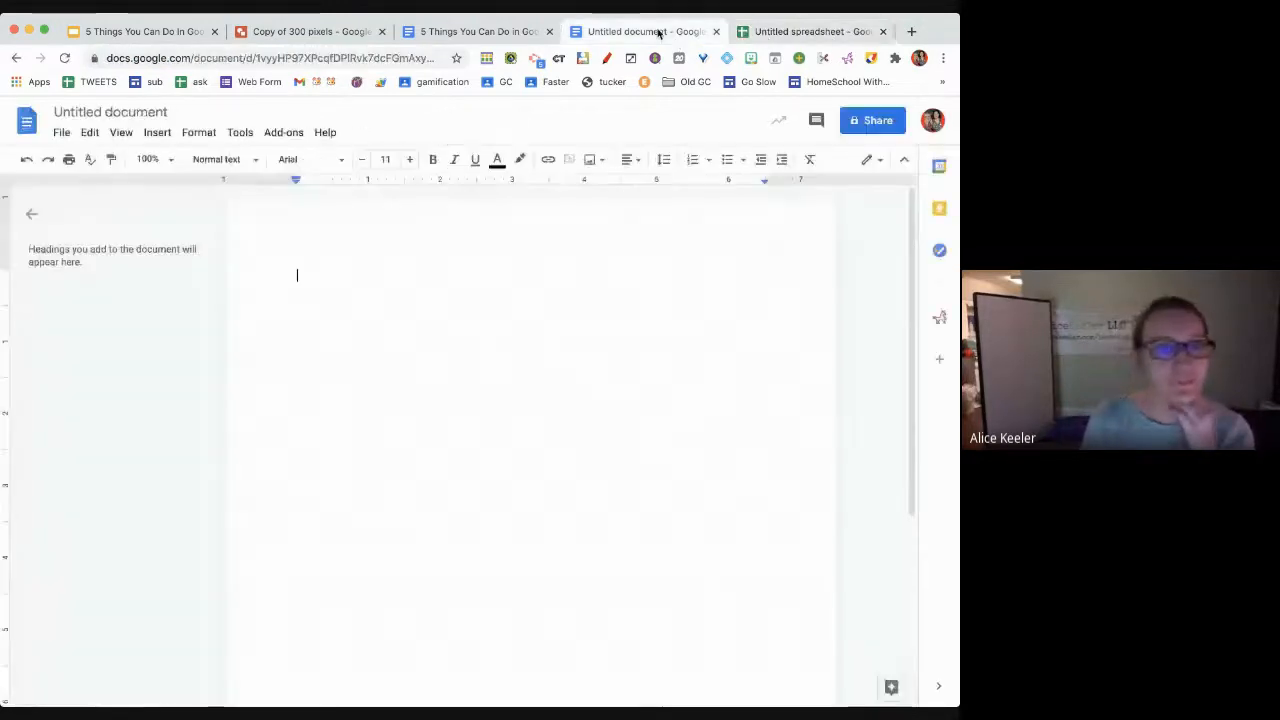
{"action": "left_click", "coordinate": [86, 33]}
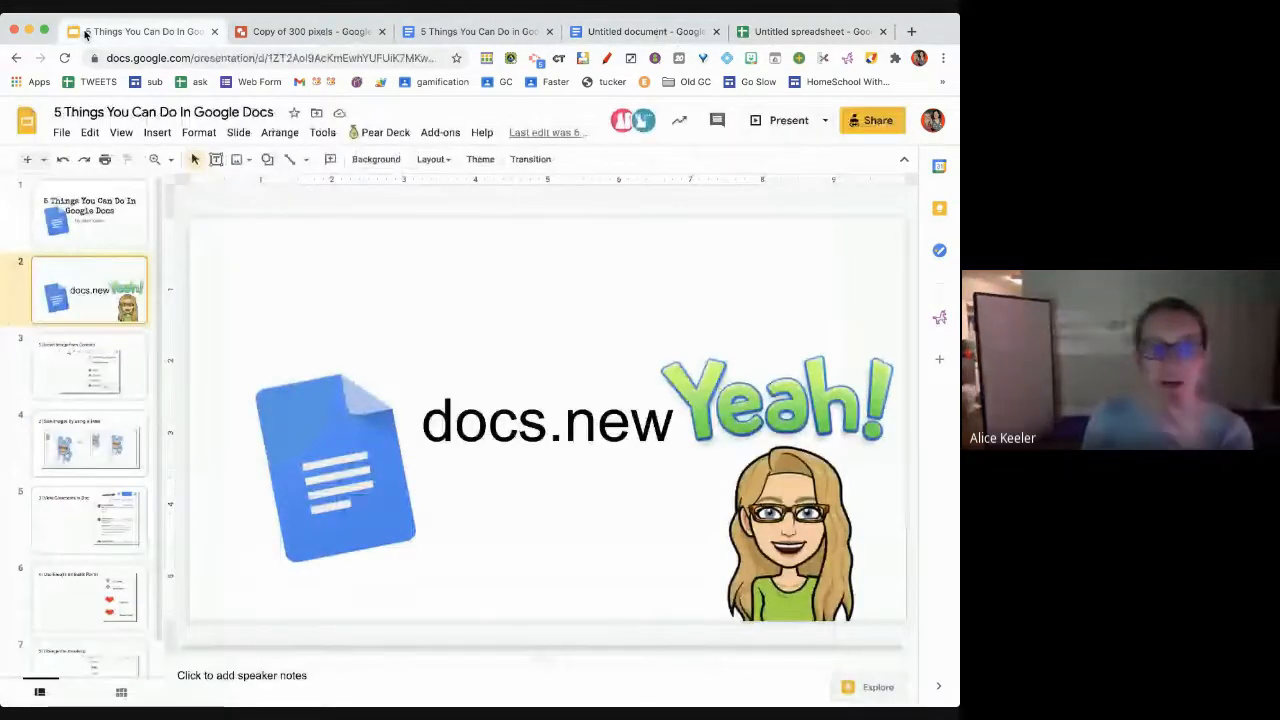
{"action": "key", "text": "Down"}
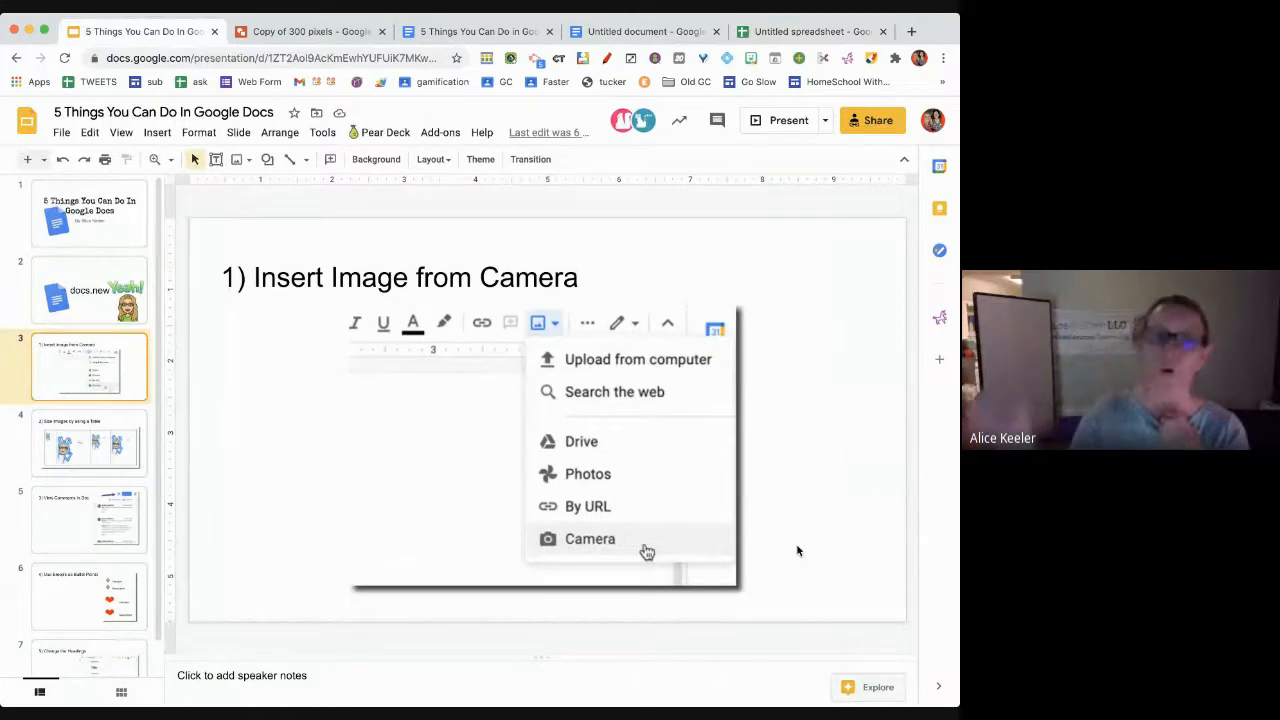
In the untitled document, take a selfie with the camera and insert it as an image
{"action": "left_click", "coordinate": [672, 34]}
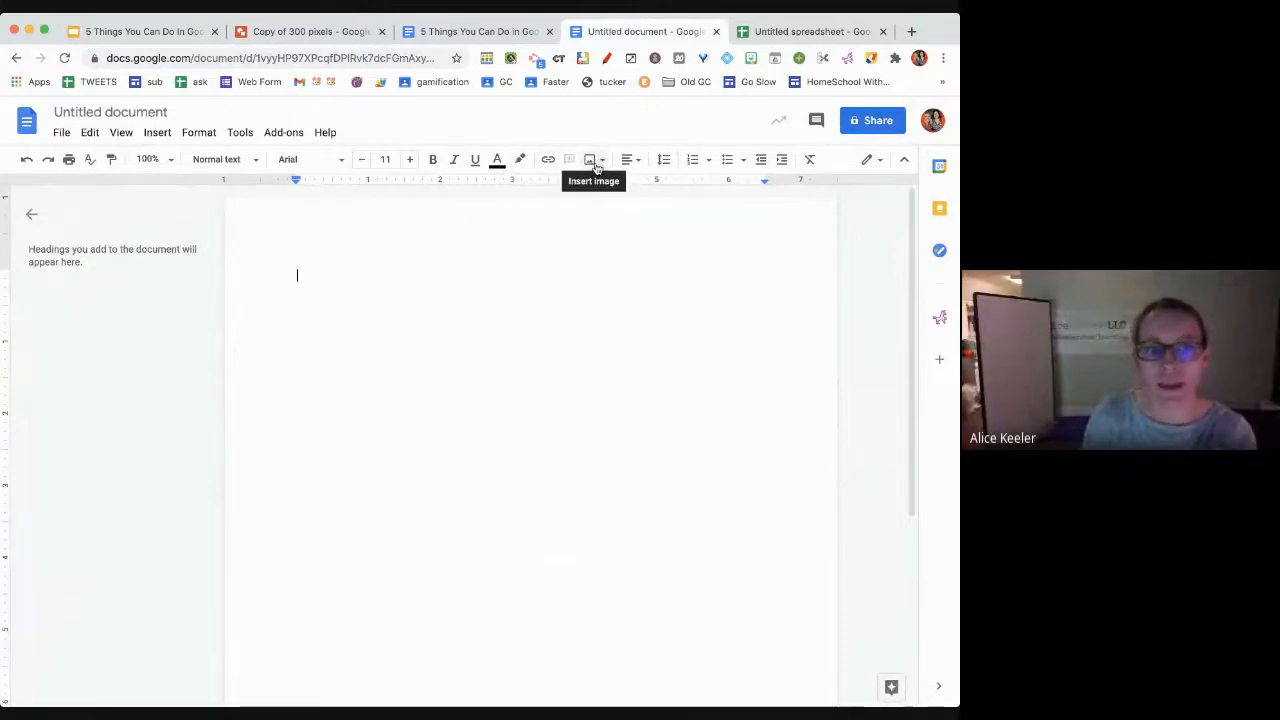
{"action": "key", "text": "super+plus"}
{"action": "key", "text": "super+plus"}
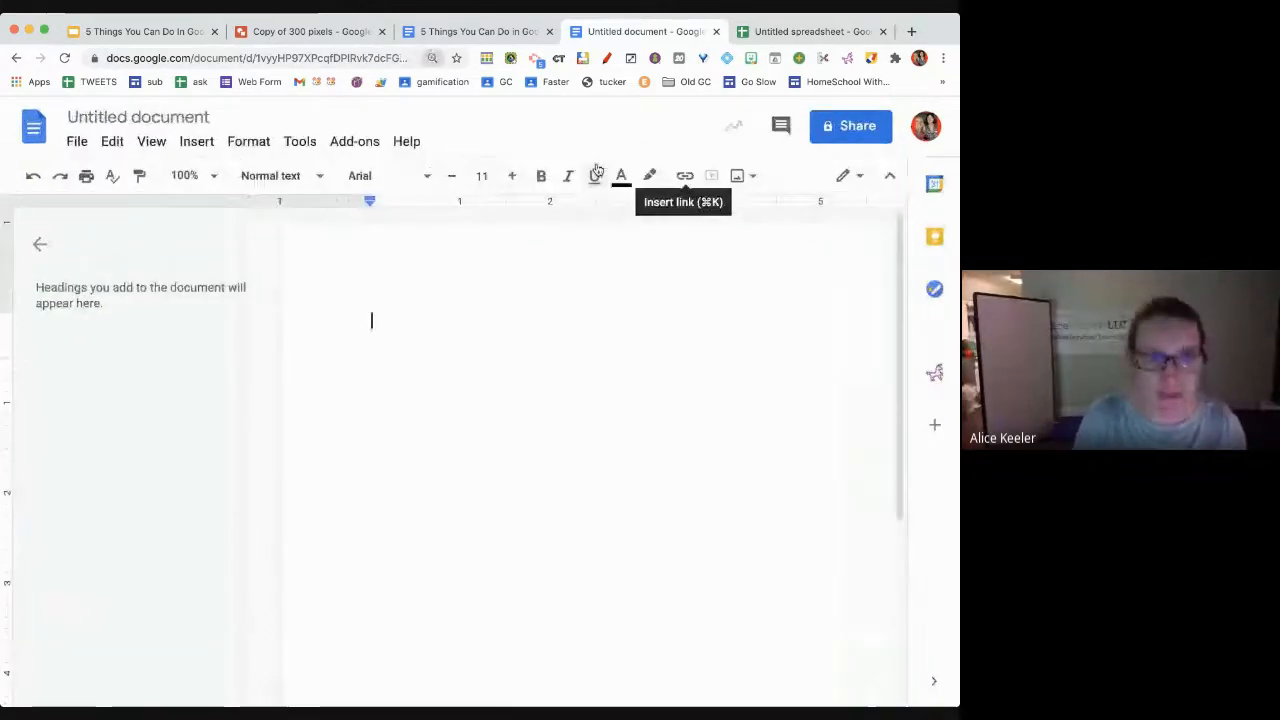
{"action": "key", "text": "super+plus"}
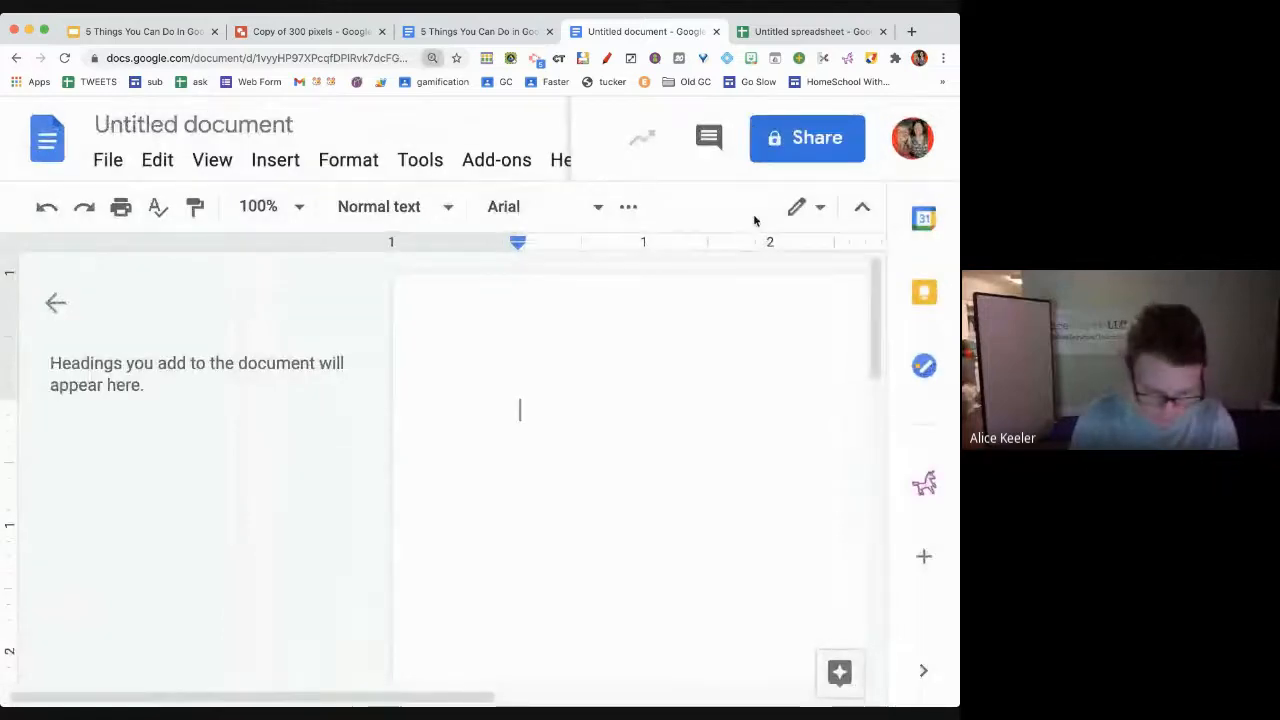
{"action": "key", "text": "super+minus"}
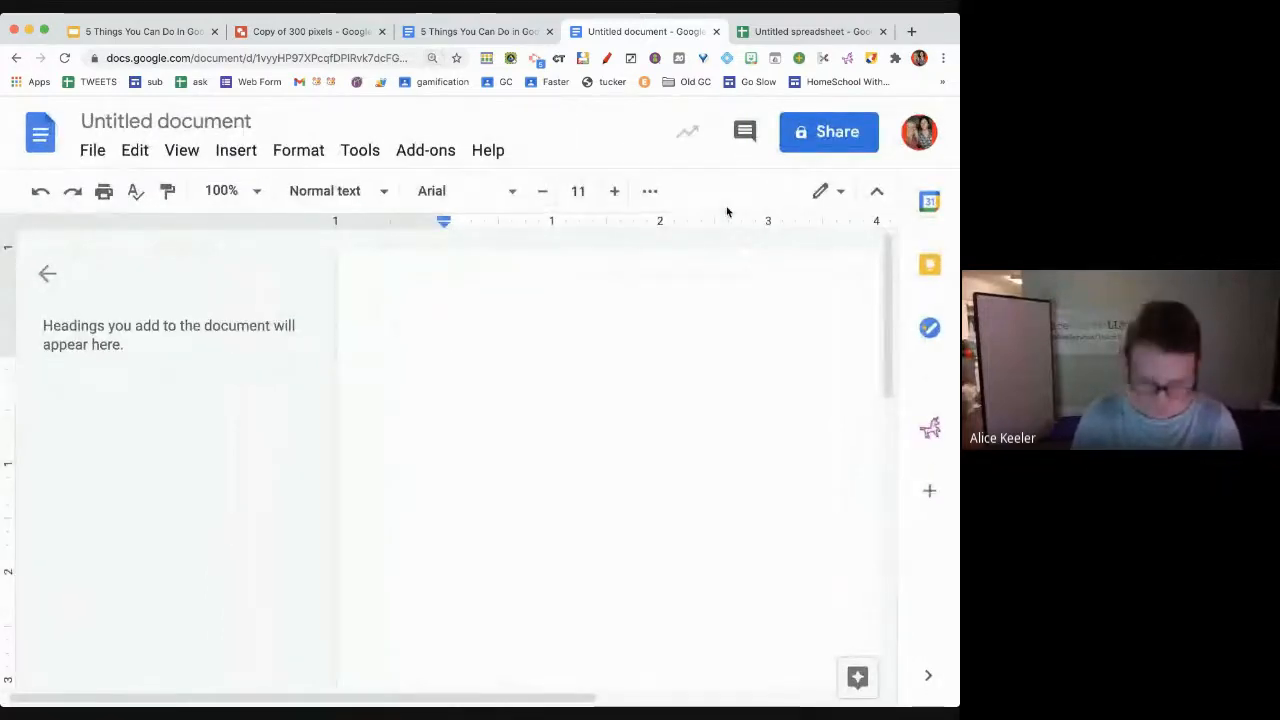
{"action": "key", "text": "super+minus"}
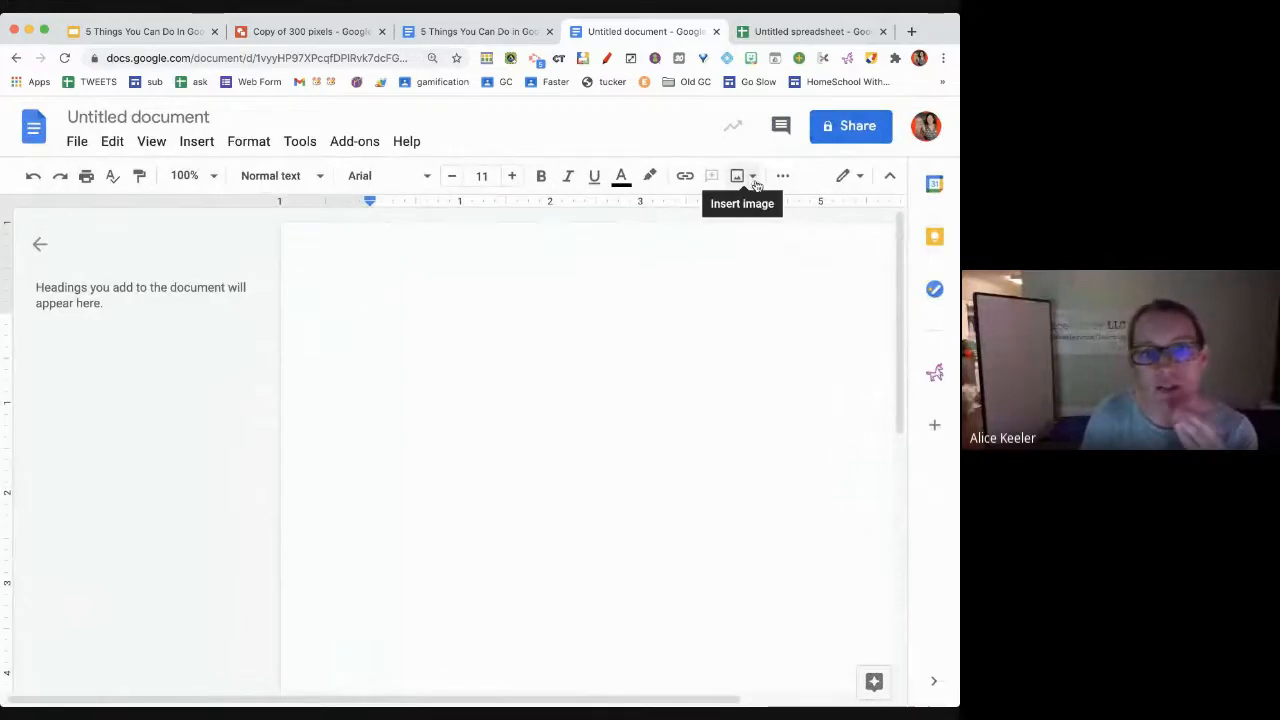
{"action": "left_click", "coordinate": [752, 177]}
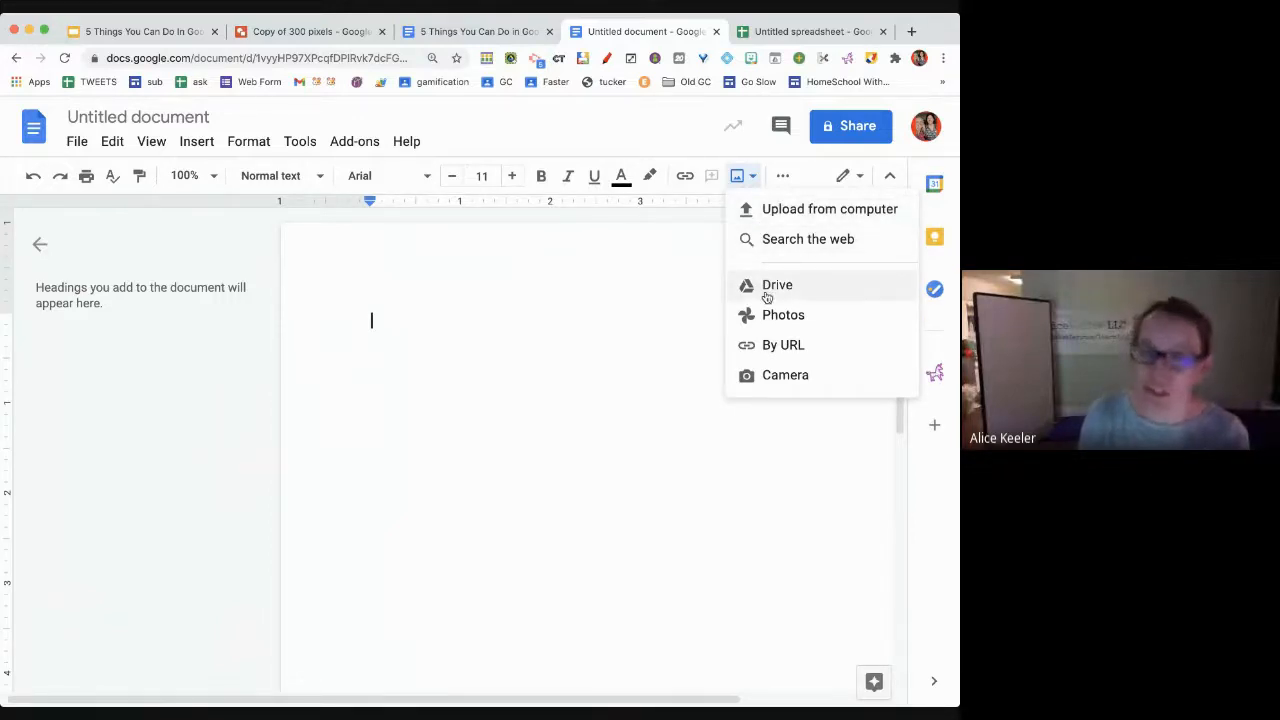
{"action": "left_click", "coordinate": [760, 386]}
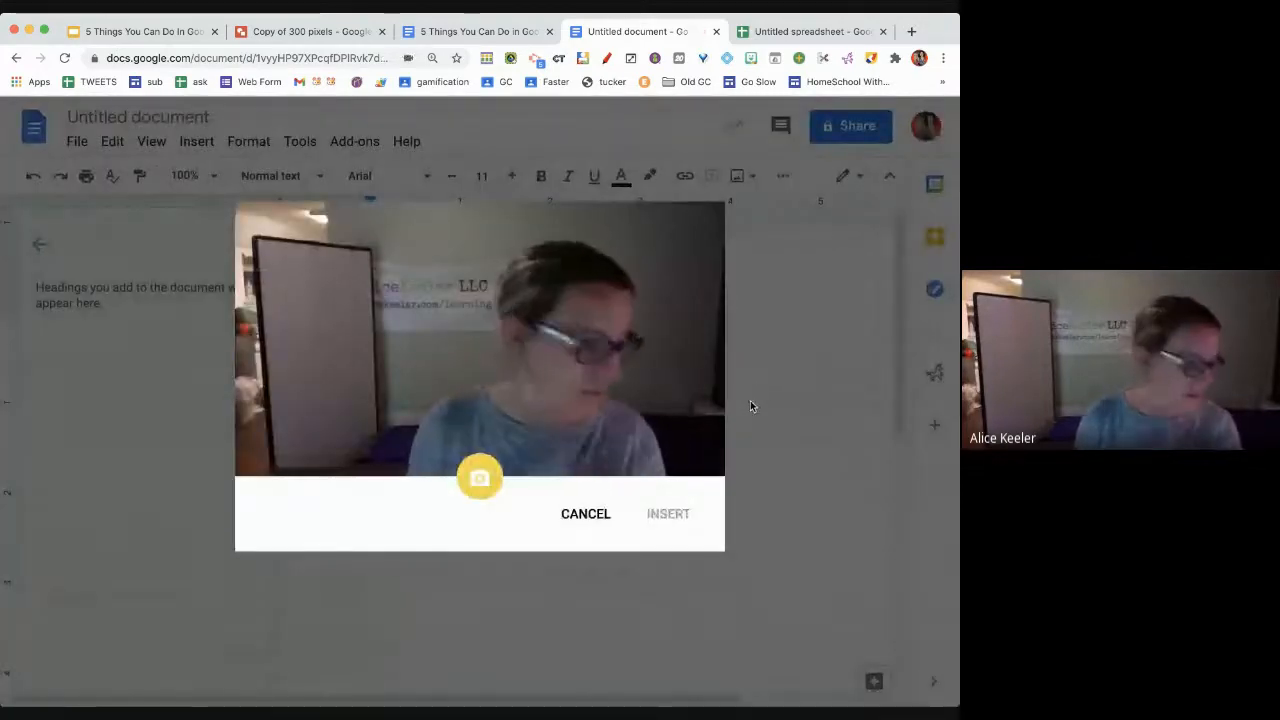
{"action": "left_click", "coordinate": [479, 478]}
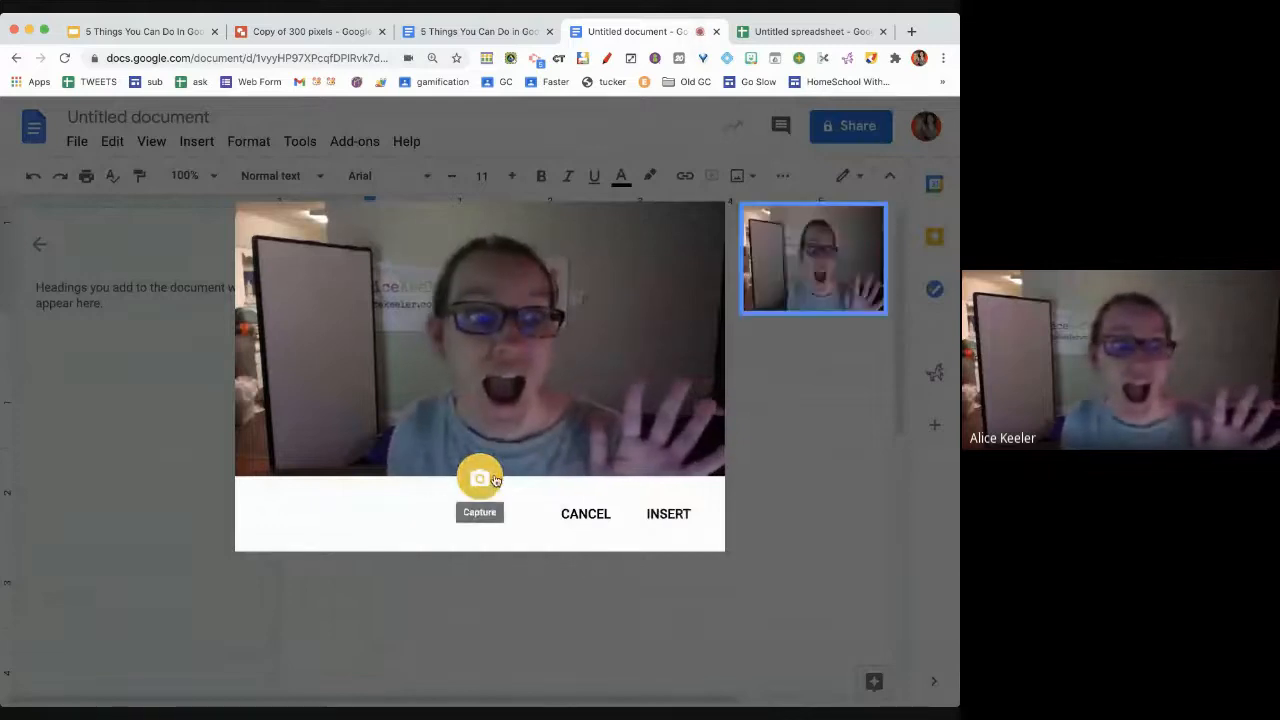
{"action": "left_click", "coordinate": [668, 513]}
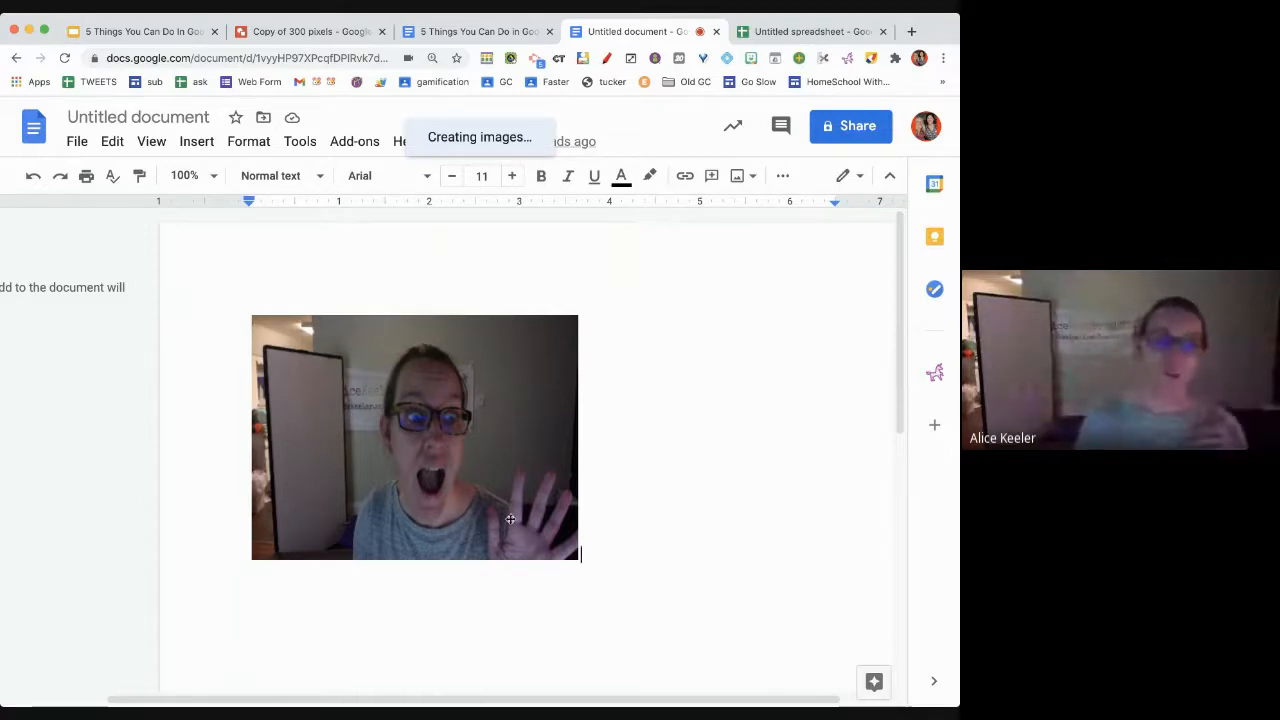
Shrink the inserted camera photo proportionally to about 2.5 inches wide
{"action": "left_click", "coordinate": [569, 548]}
{"action": "left_click_drag", "start_coordinate": [578, 560], "coordinate": [440, 486]}
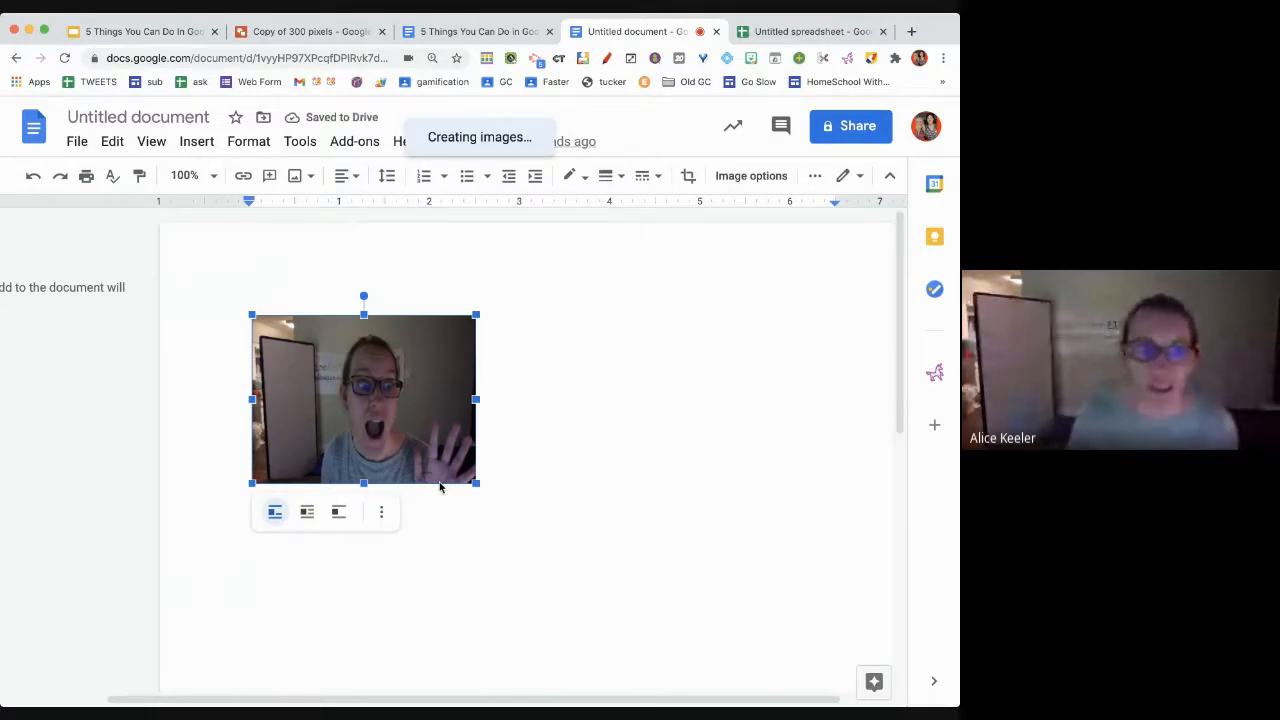
Insert the waving bunny "hey." image below the camera photo and select it
{"action": "left_click", "coordinate": [504, 472]}
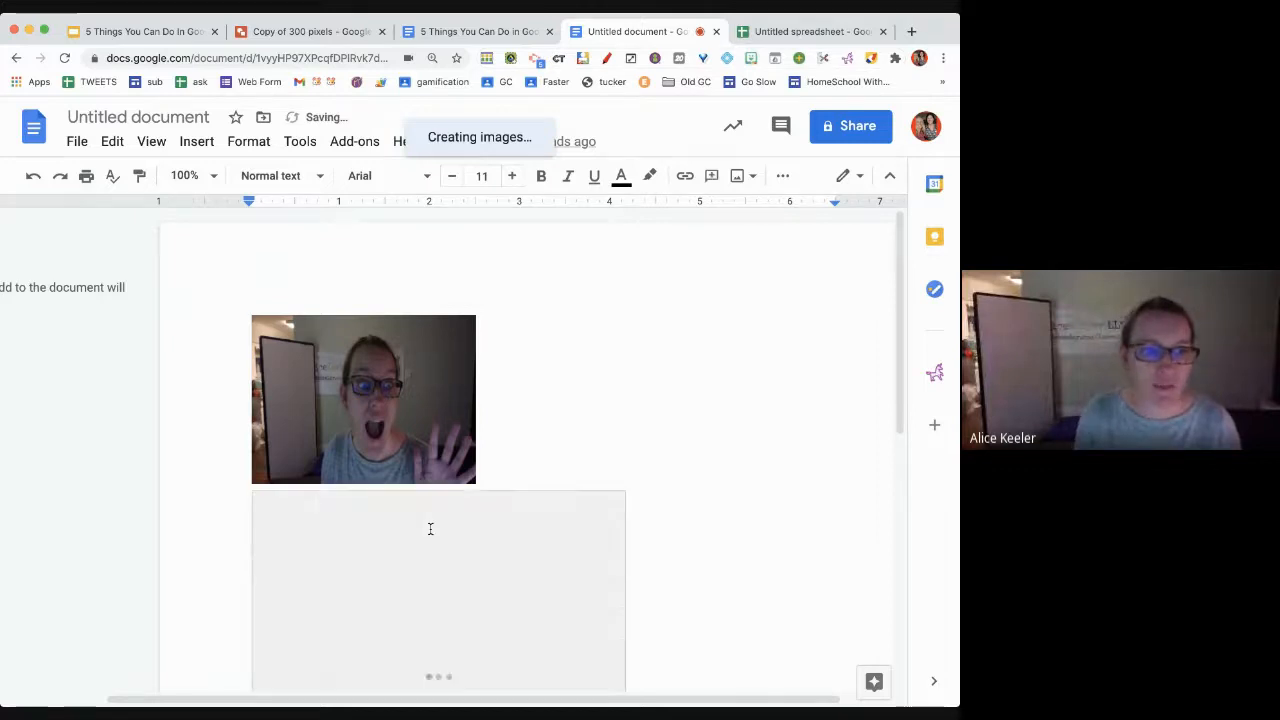
{"action": "scroll", "coordinate": [430, 530], "scroll_direction": "down", "scroll_amount": 5}
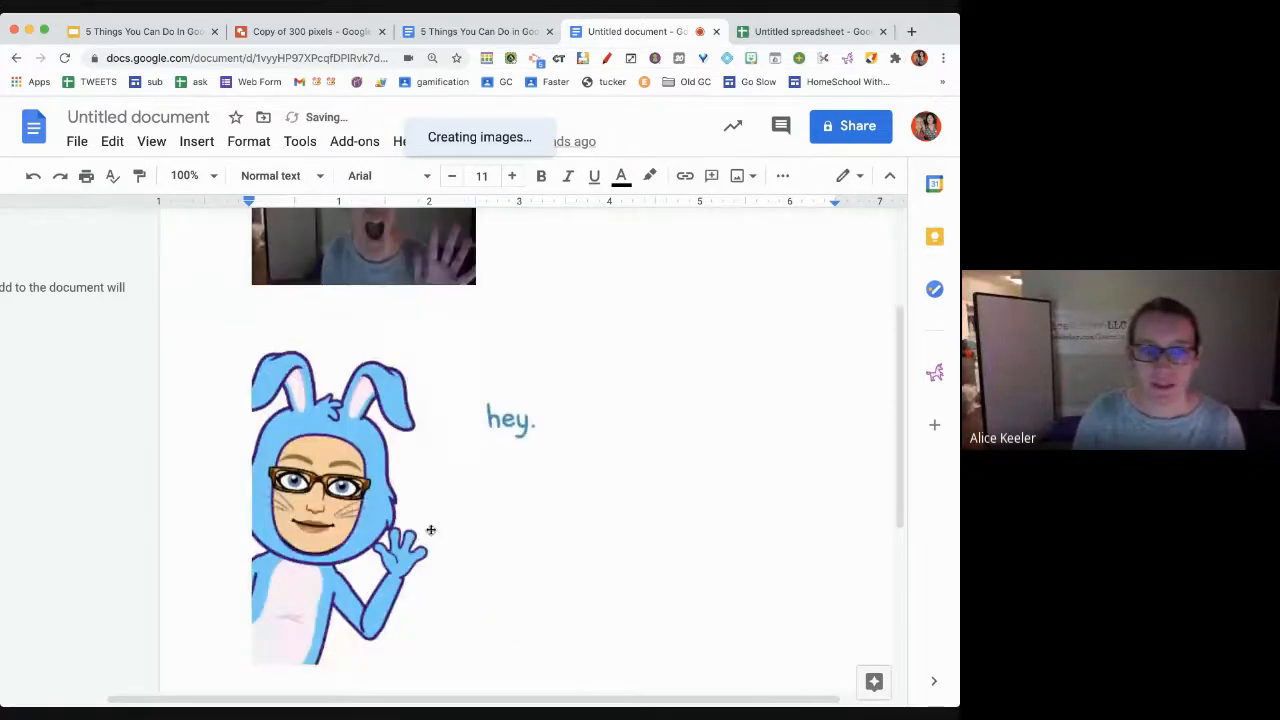
{"action": "left_click", "coordinate": [432, 535]}
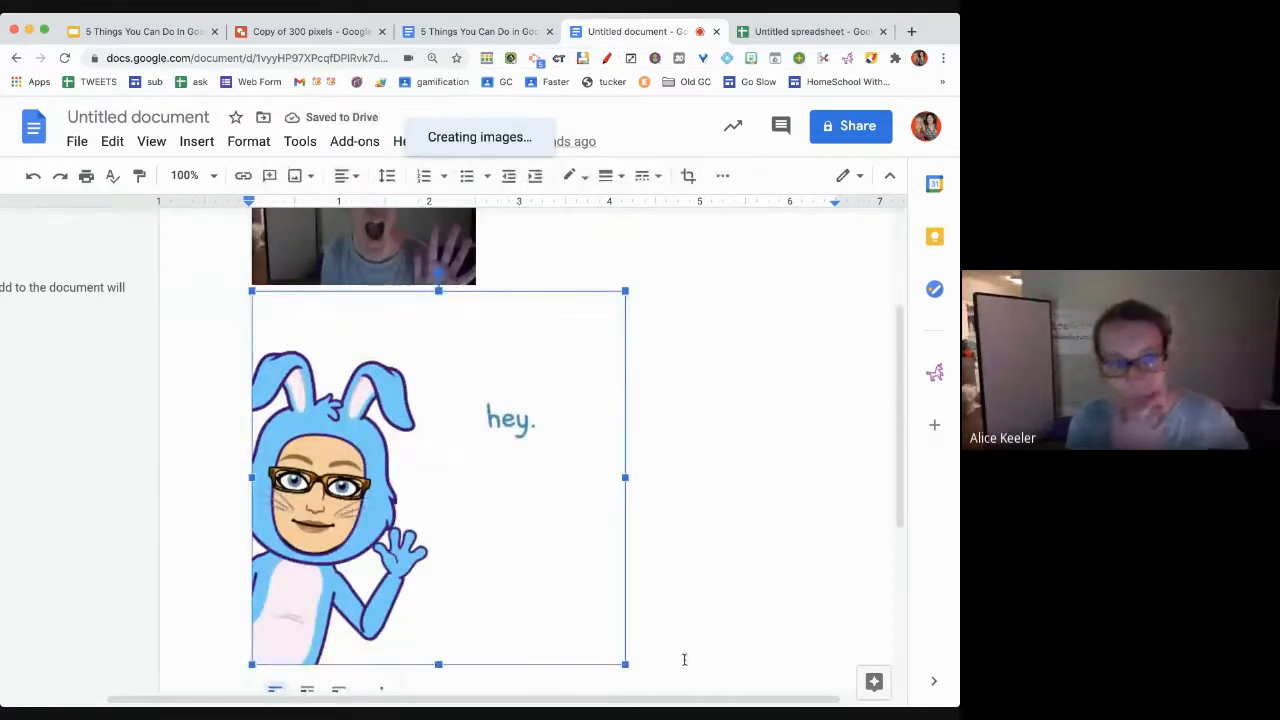
{"action": "scroll", "coordinate": [684, 660], "scroll_direction": "down", "scroll_amount": 2}
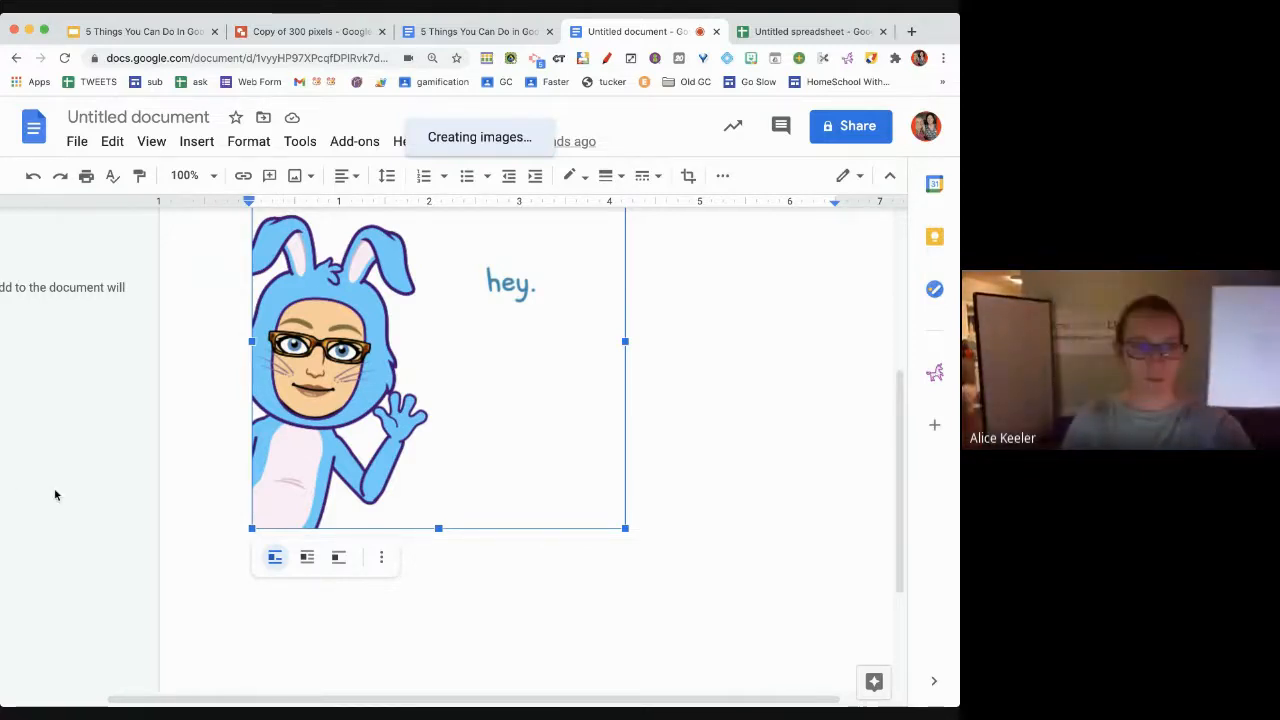
Capture the handwritten algebra page with the camera and insert the already highlighted selfie below the bunny image
{"action": "scroll", "coordinate": [330, 618], "scroll_direction": "up", "scroll_amount": 1}
{"action": "left_click", "coordinate": [626, 603]}
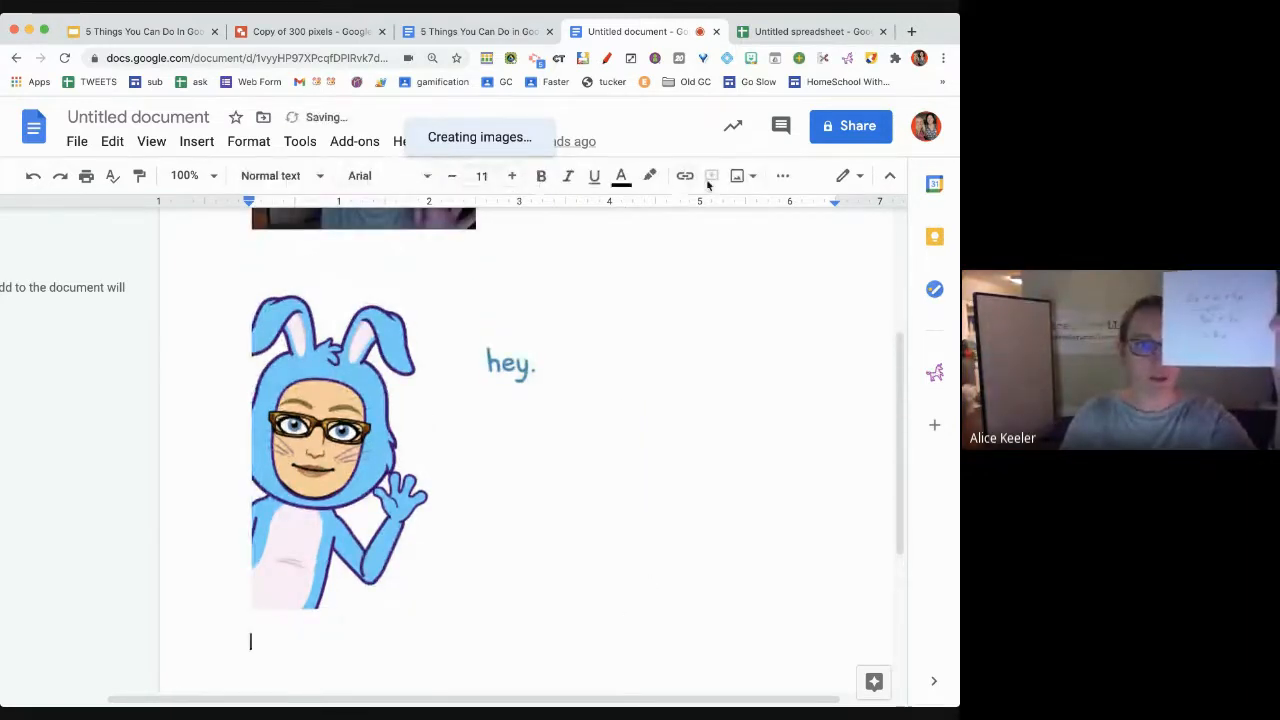
{"action": "left_click", "coordinate": [752, 177]}
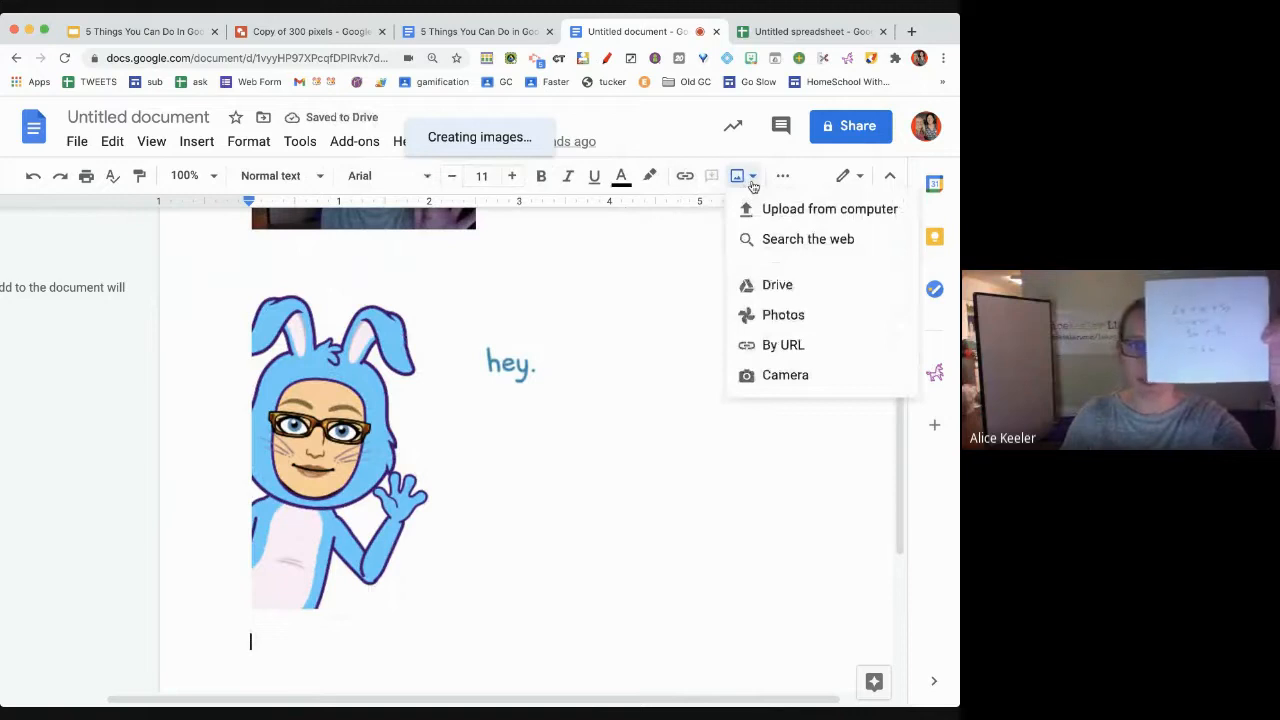
{"action": "left_click", "coordinate": [775, 377]}
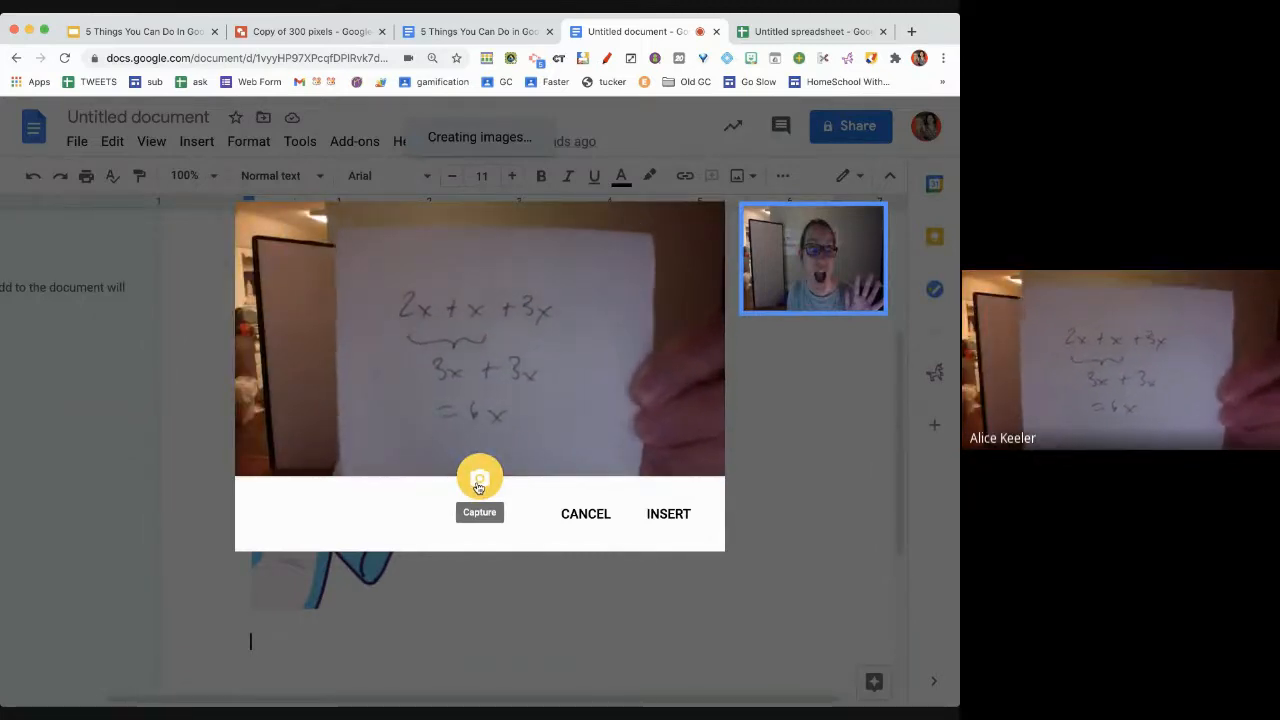
{"action": "left_click", "coordinate": [479, 482]}
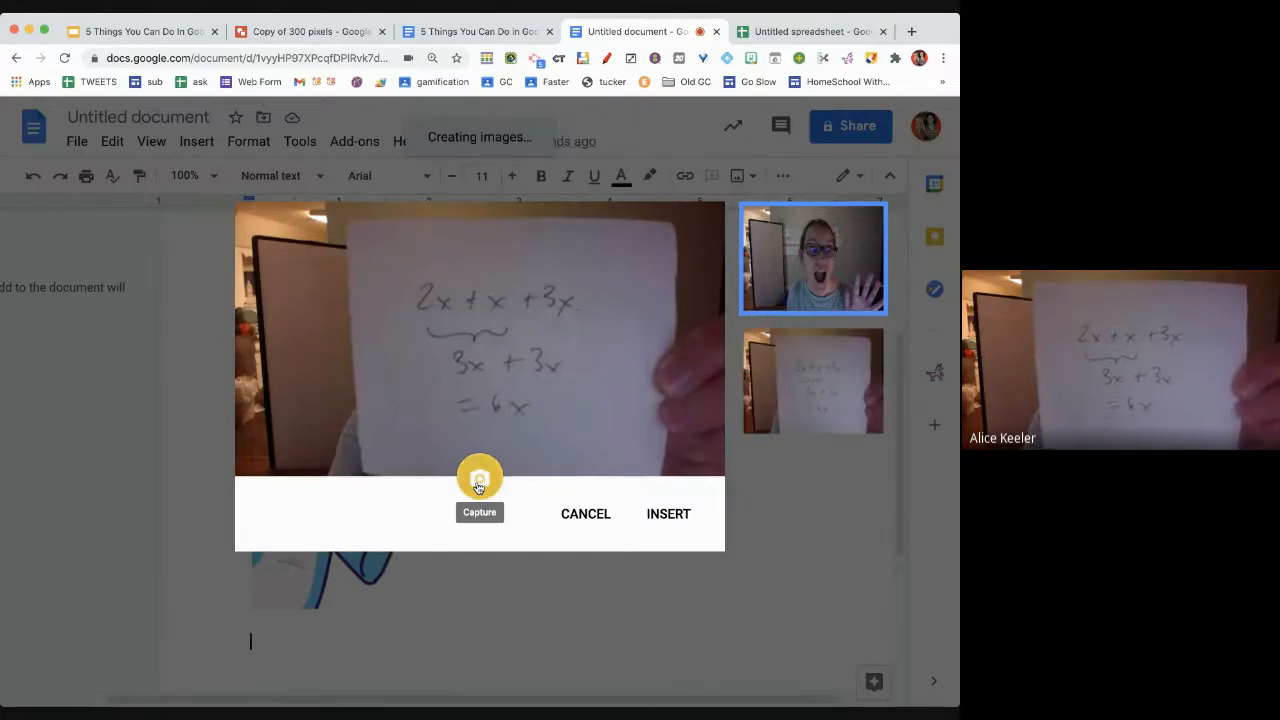
{"action": "left_click", "coordinate": [670, 514]}
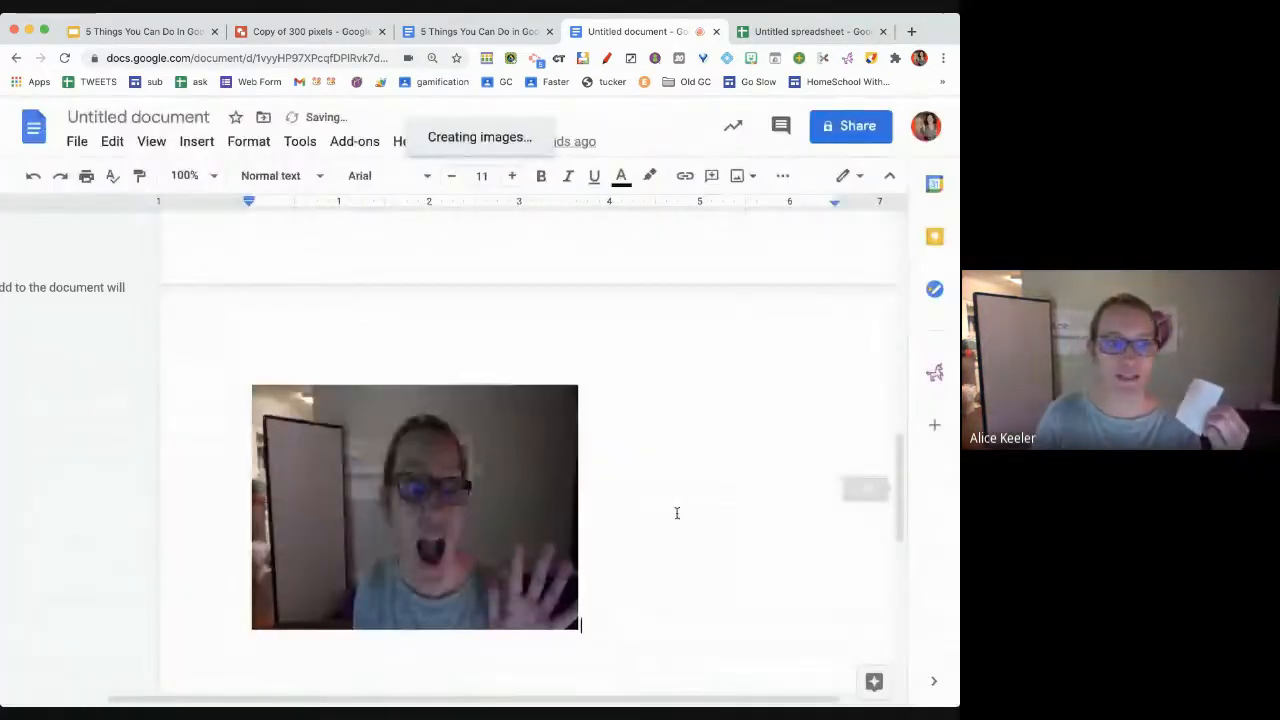
Insert the captured camera photo of the handwritten algebra page on a new line below the second selfie
{"action": "scroll", "coordinate": [676, 513], "scroll_direction": "down", "scroll_amount": 3}
{"action": "left_click", "coordinate": [517, 436]}
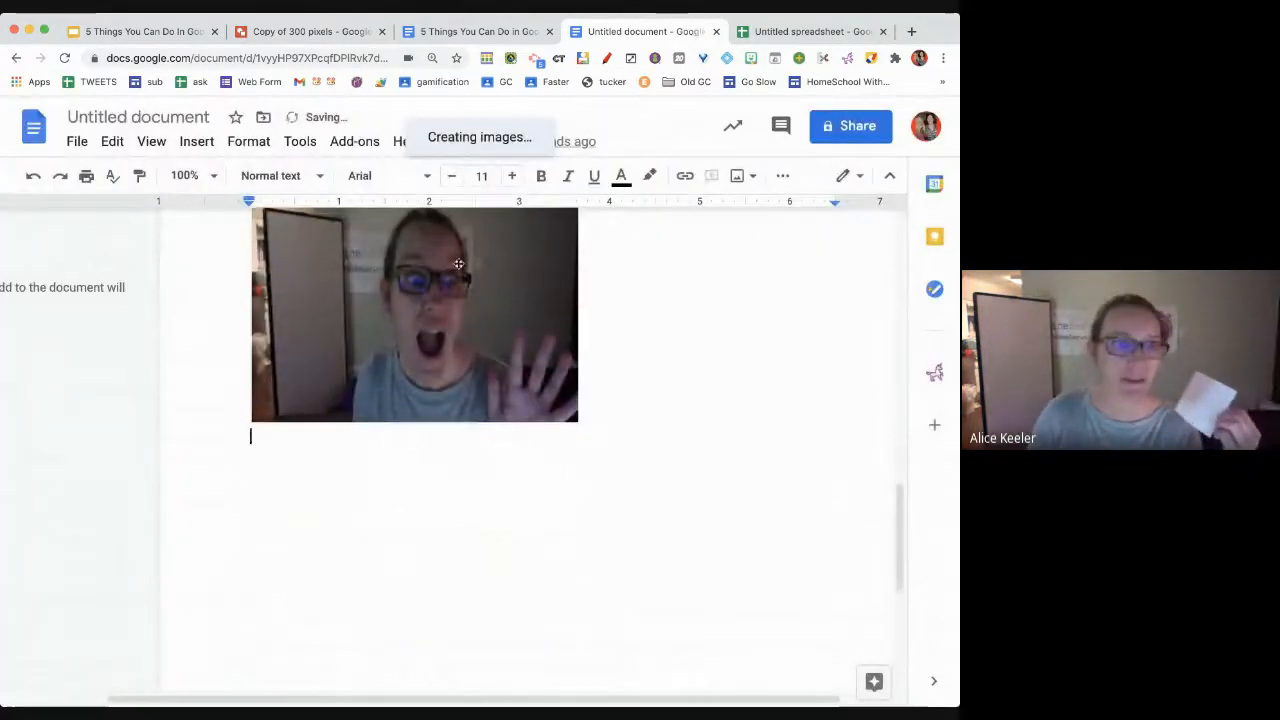
{"action": "left_click", "coordinate": [744, 178]}
{"action": "left_click", "coordinate": [780, 374]}
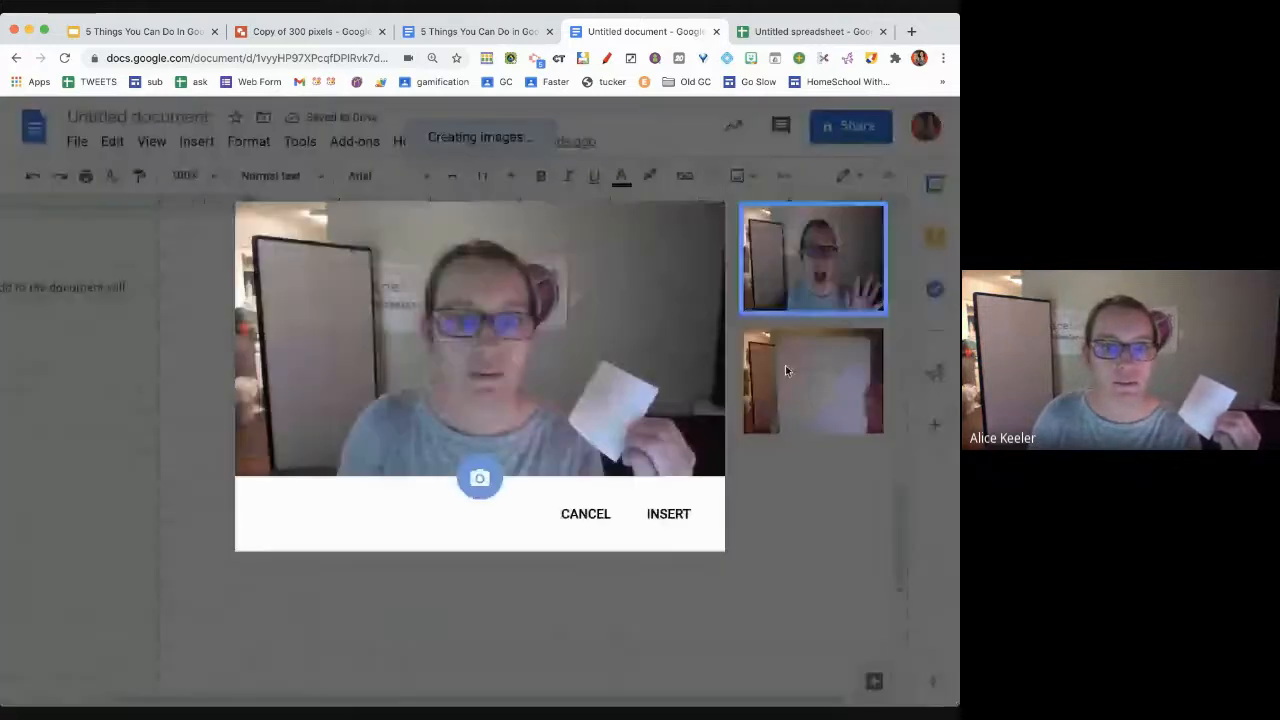
{"action": "left_click", "coordinate": [785, 365]}
{"action": "left_click", "coordinate": [668, 514]}
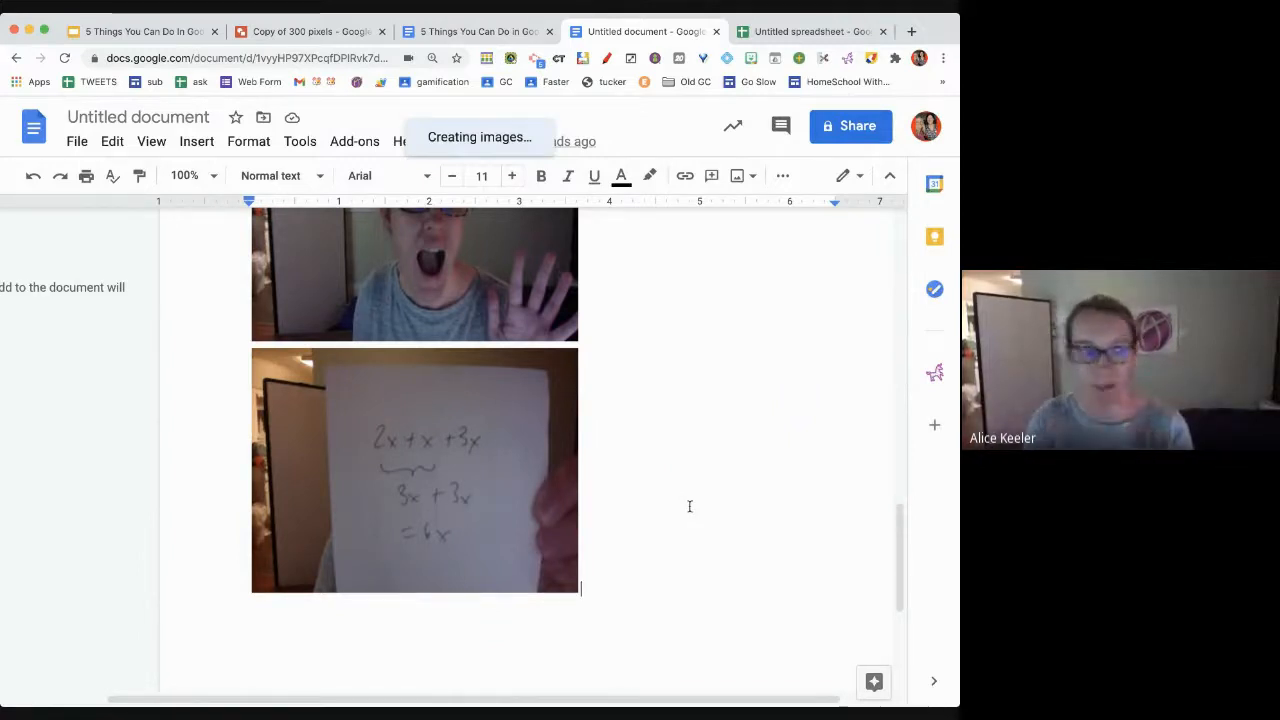
Crop all four sides of the algebra photo so only the handwritten work on the paper remains
{"action": "left_click", "coordinate": [468, 471]}
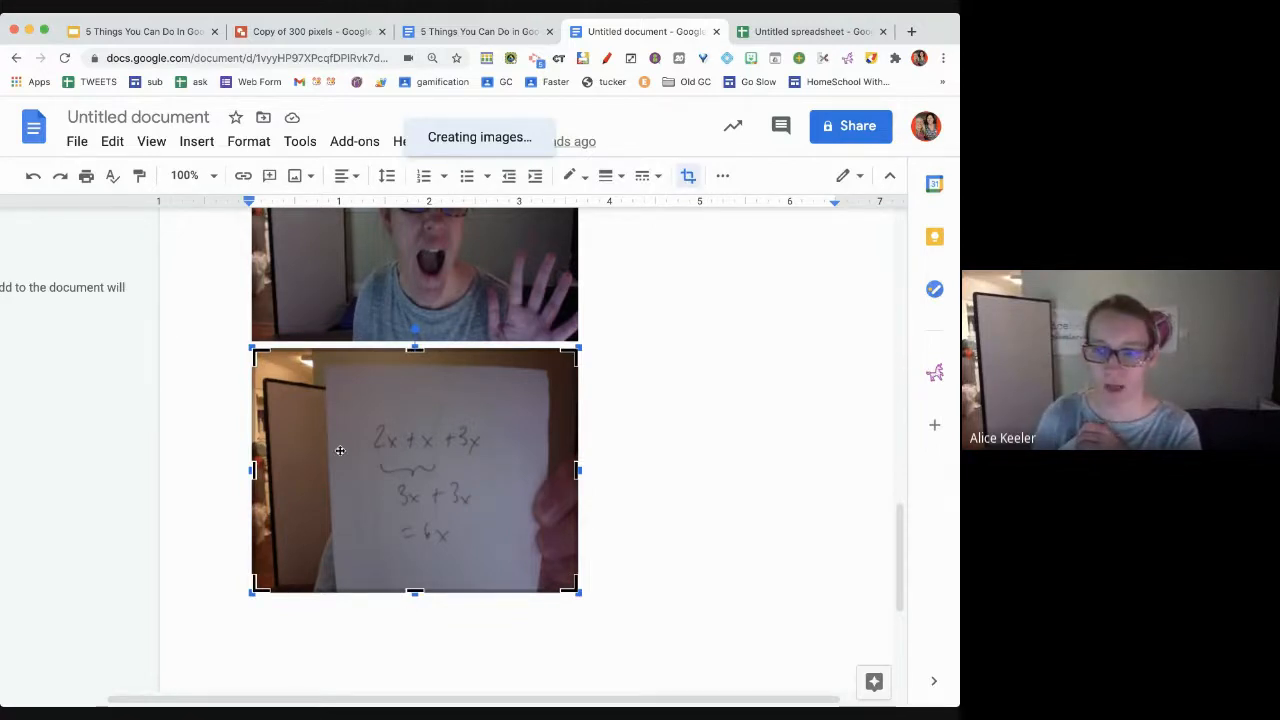
{"action": "left_click_drag", "start_coordinate": [416, 349], "coordinate": [418, 410]}
{"action": "left_click_drag", "start_coordinate": [575, 448], "coordinate": [499, 451]}
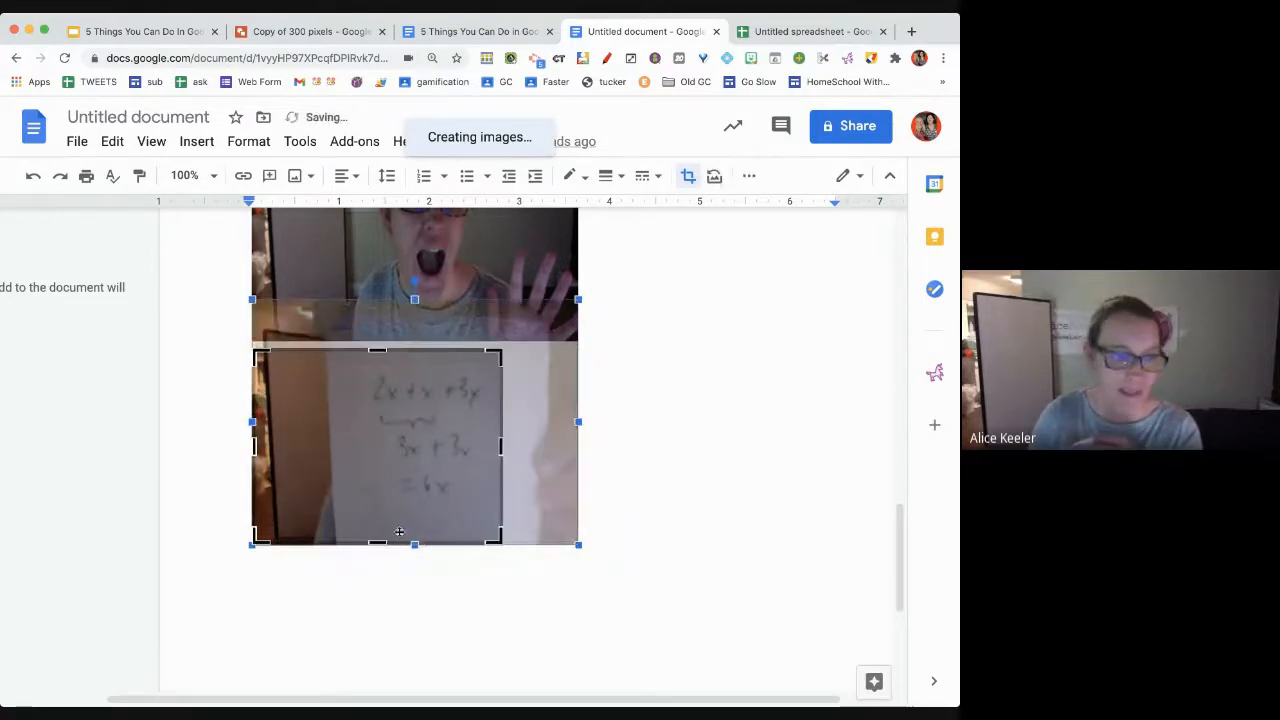
{"action": "left_click_drag", "start_coordinate": [375, 545], "coordinate": [379, 514]}
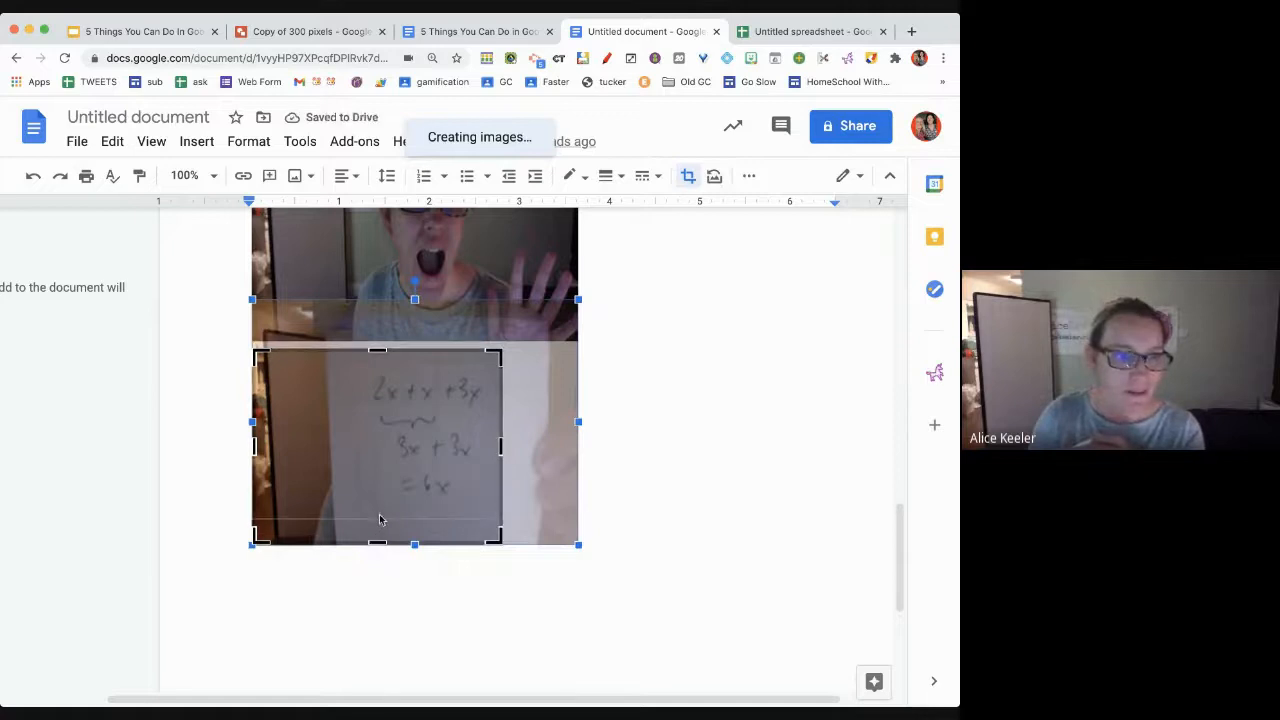
{"action": "left_click_drag", "start_coordinate": [251, 433], "coordinate": [347, 433]}
{"action": "key", "text": "Return"}
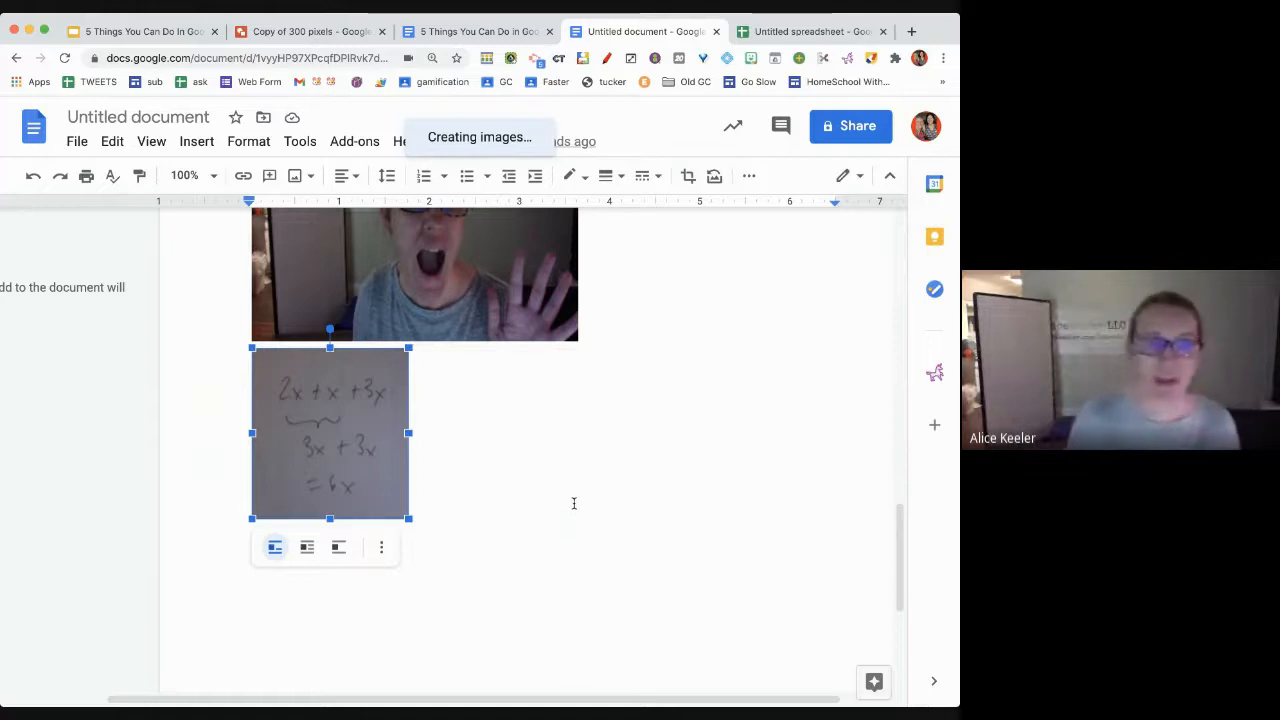
{"action": "left_click", "coordinate": [602, 549]}
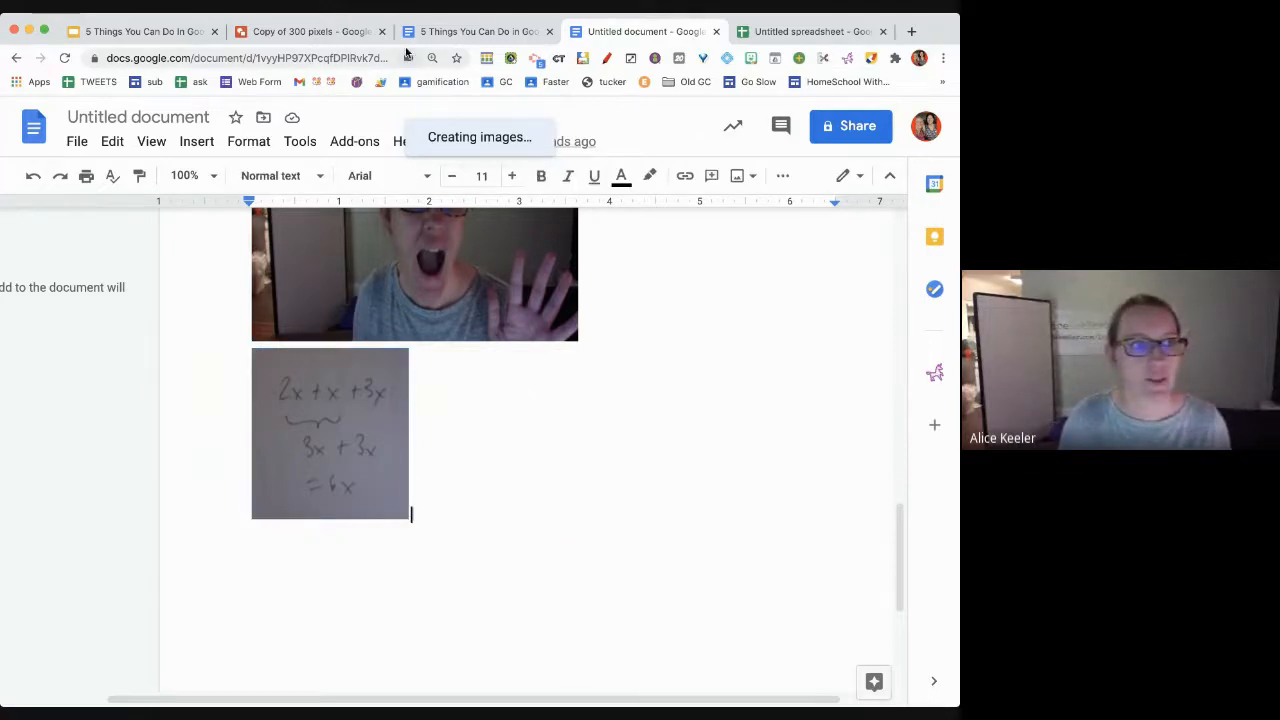
Switch to the 5 Things You Can Do In Google Docs slides and show the slide about sizing images with a table
{"action": "left_click", "coordinate": [145, 32]}
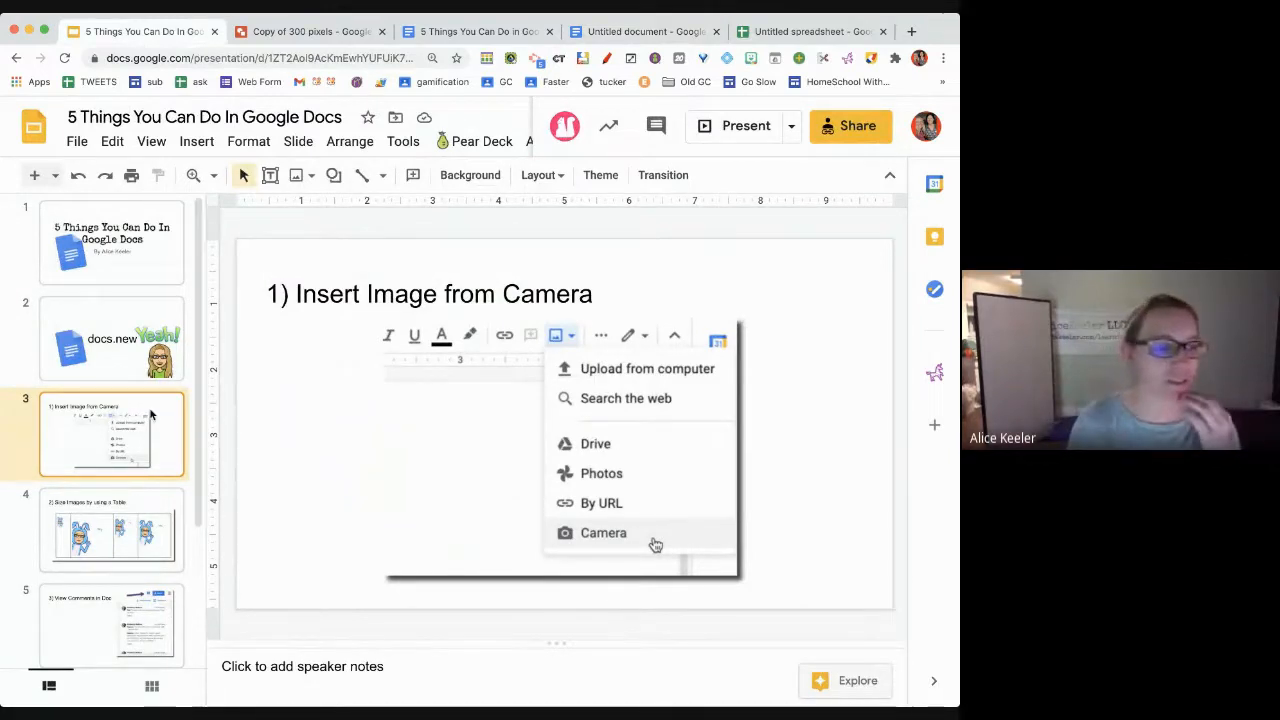
{"action": "left_click", "coordinate": [108, 511]}
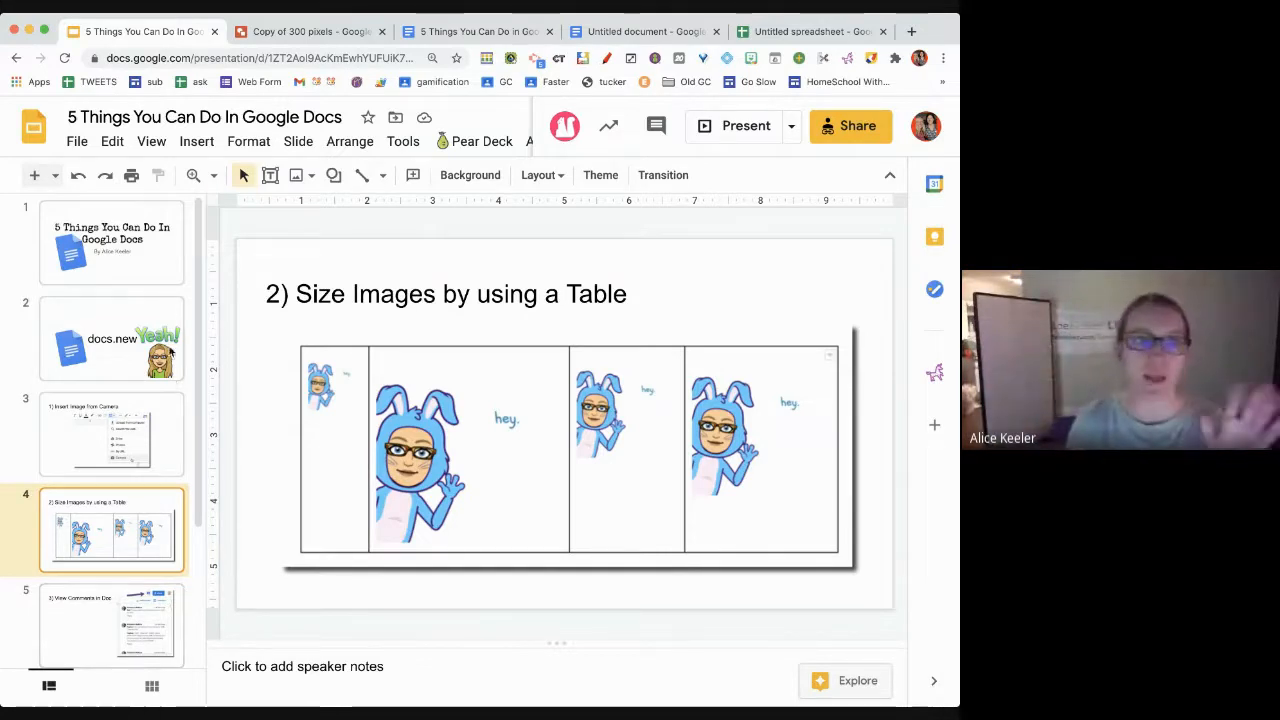
Return to the untitled document, insert a table with two columns and one row below the algebra photo, and narrow its first column
{"action": "left_click", "coordinate": [664, 30]}
{"action": "key", "text": "Return"}
{"action": "scroll", "coordinate": [309, 306], "scroll_direction": "down", "scroll_amount": 3}
{"action": "left_click", "coordinate": [197, 141]}
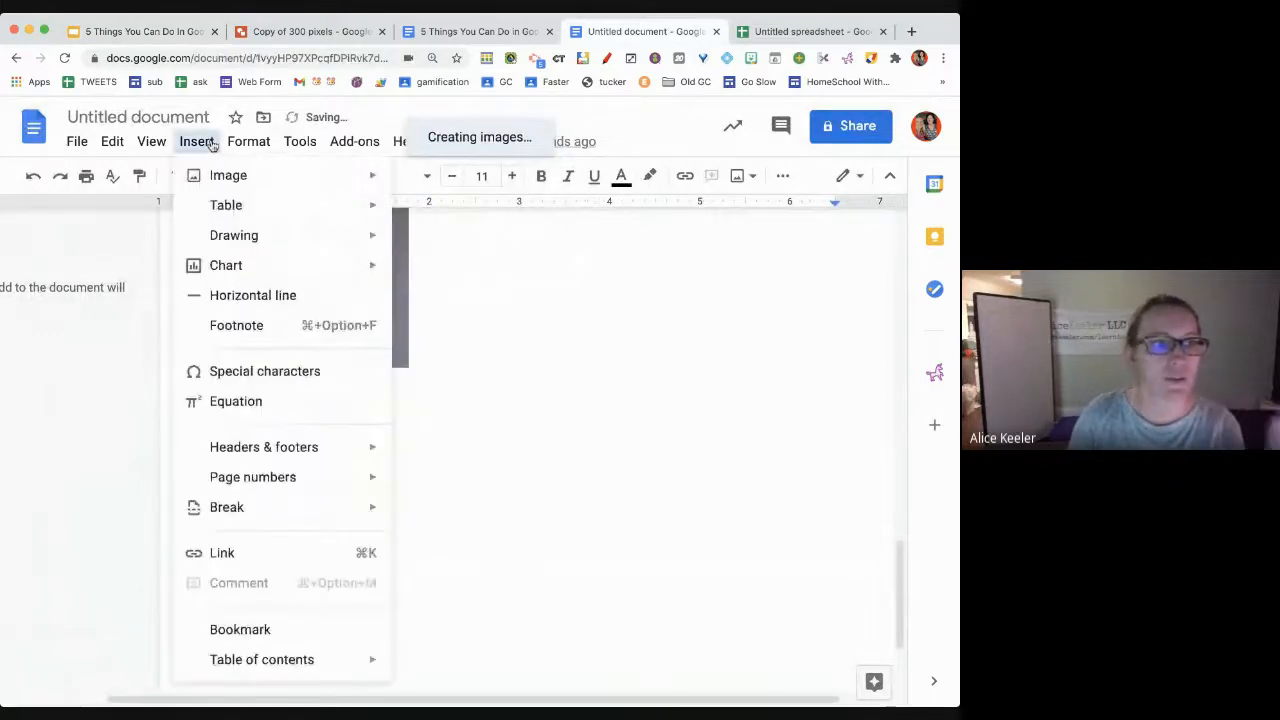
{"action": "mouse_move", "coordinate": [237, 206]}
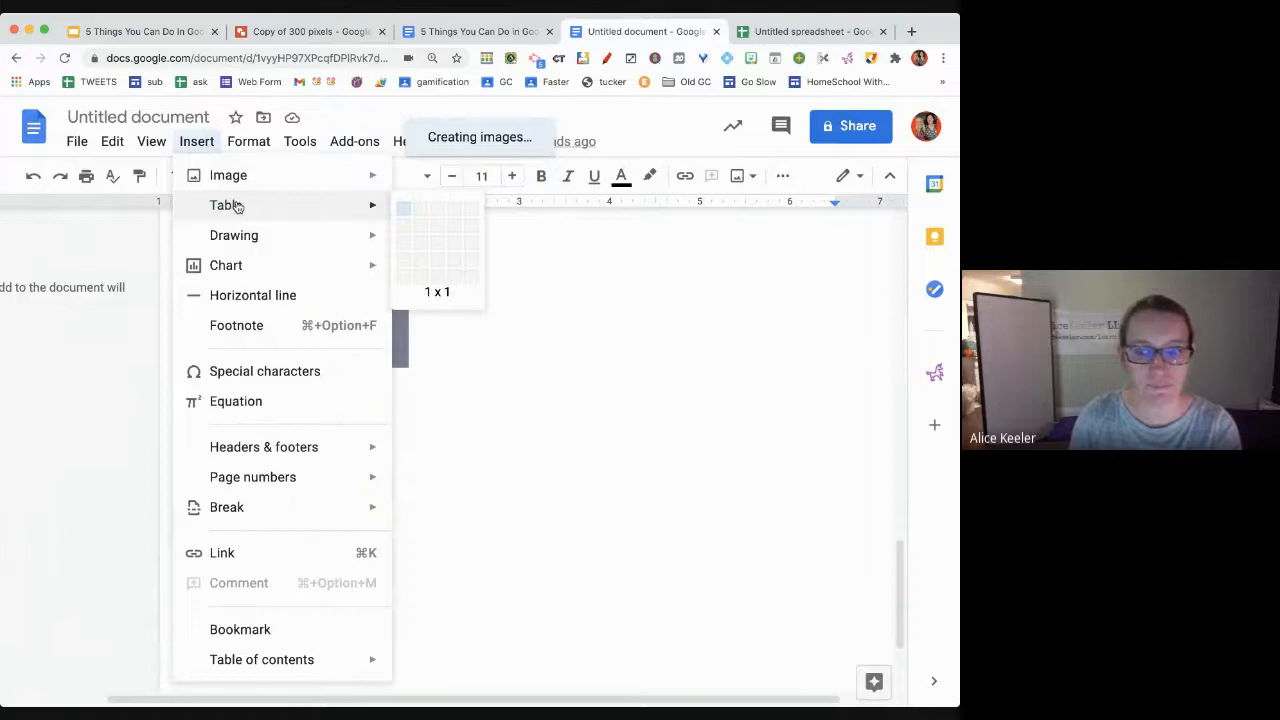
{"action": "left_click", "coordinate": [425, 214]}
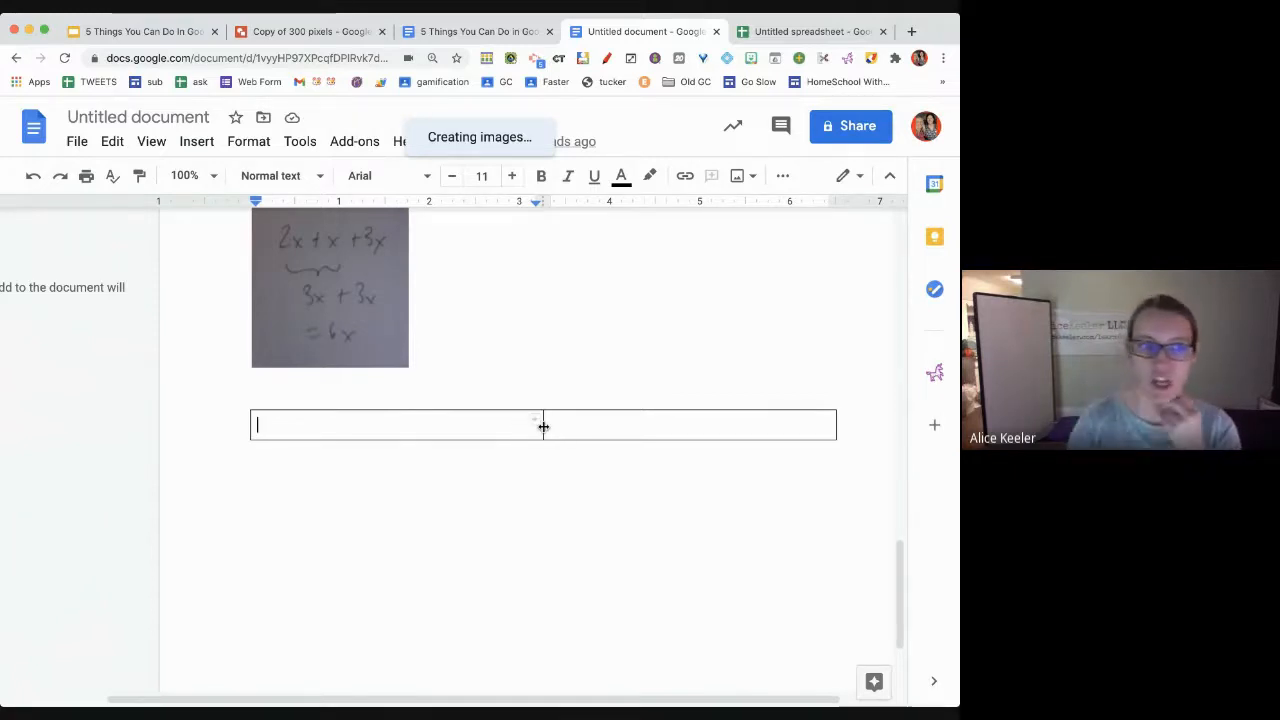
{"action": "left_click_drag", "start_coordinate": [530, 427], "coordinate": [434, 432]}
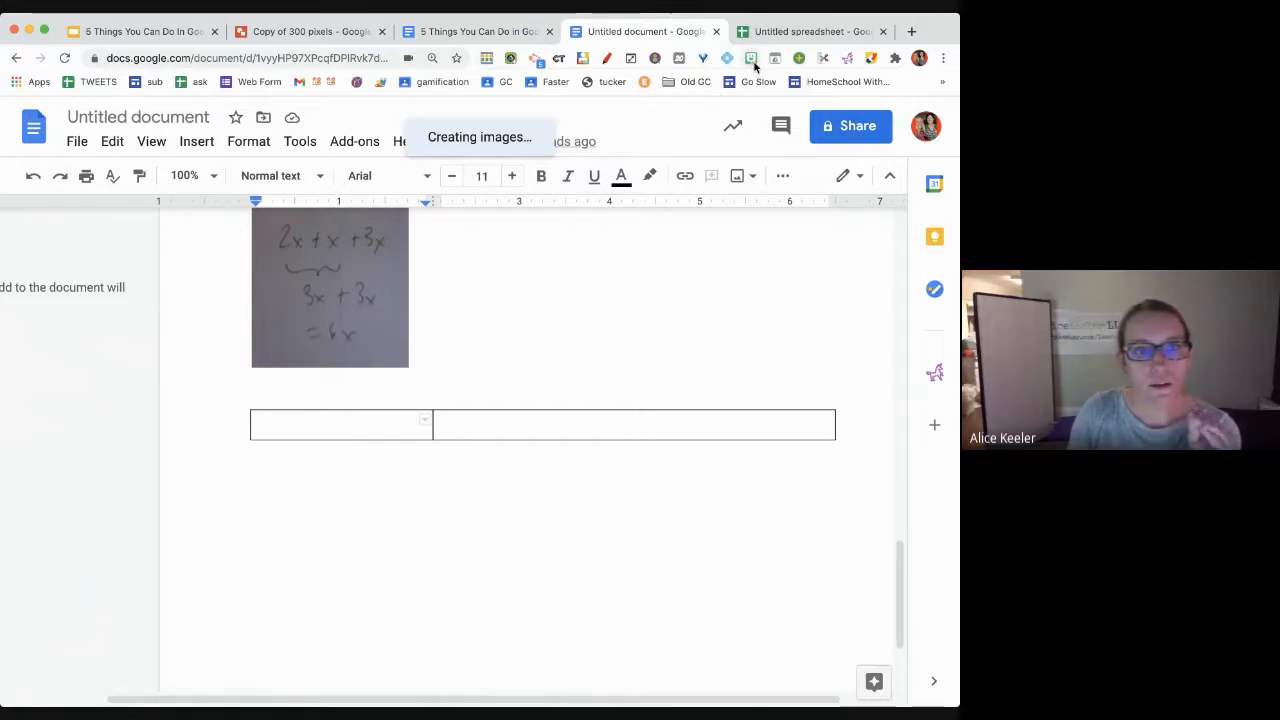
Capture a new selfie with the camera while inserting an image into the table's first cell
{"action": "left_click", "coordinate": [752, 176]}
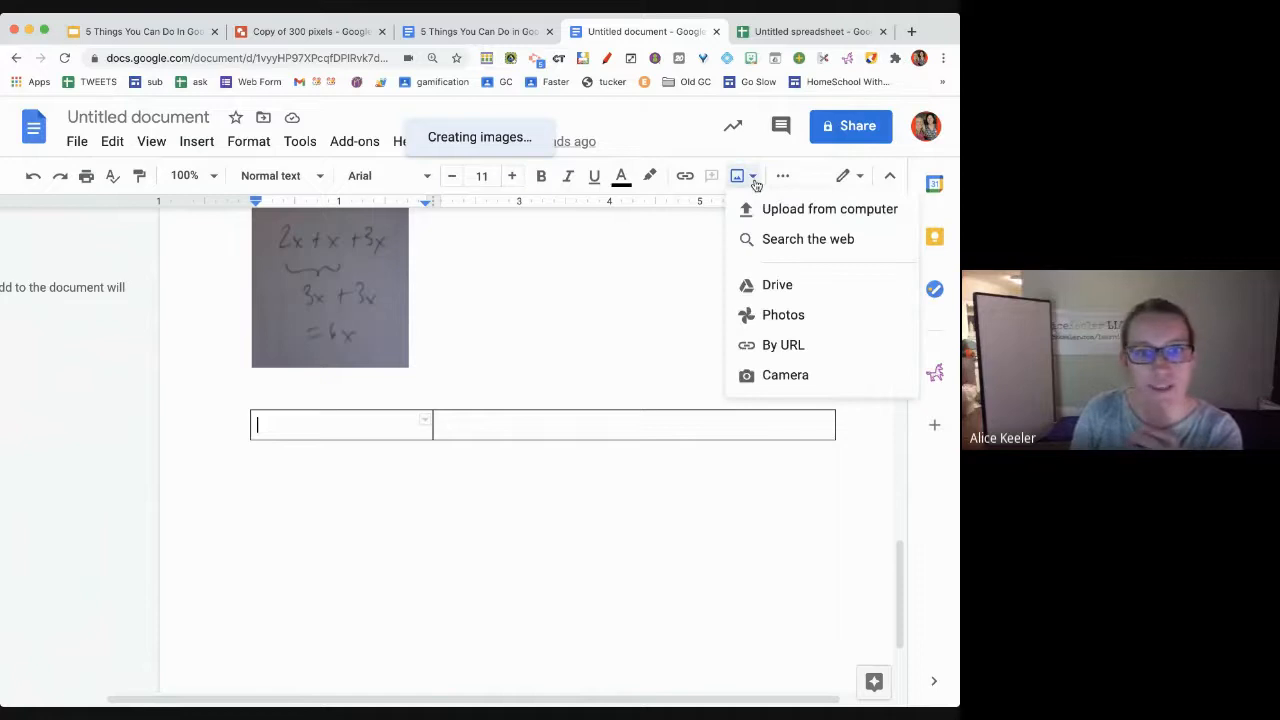
{"action": "left_click", "coordinate": [786, 376]}
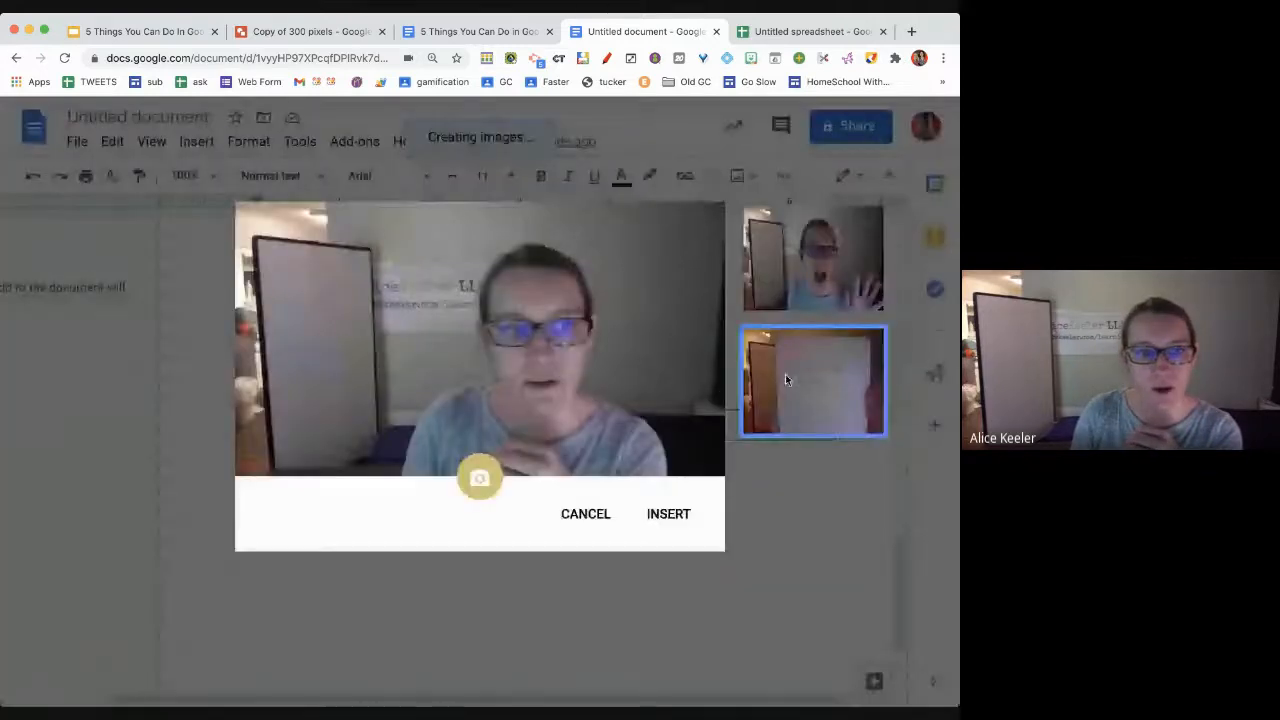
{"action": "left_click", "coordinate": [480, 484]}
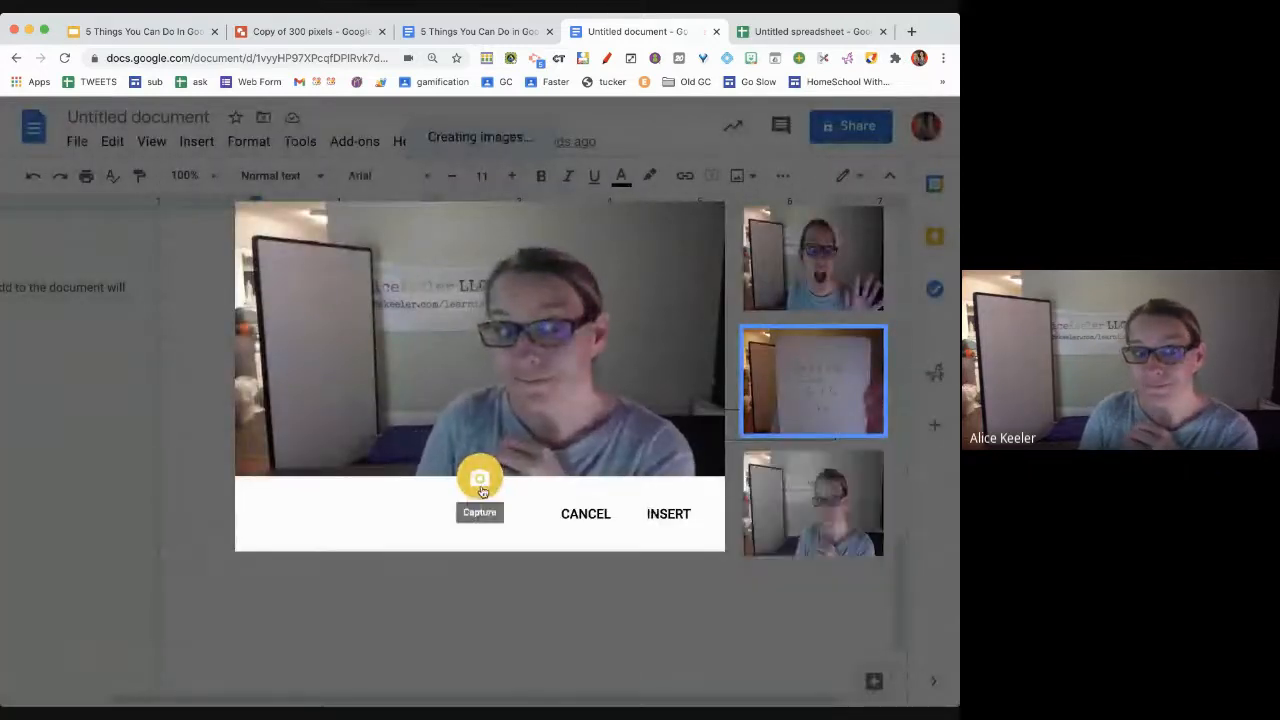
Insert the already highlighted algebra photo into the table's first cell and delete it again
{"action": "left_click", "coordinate": [670, 514]}
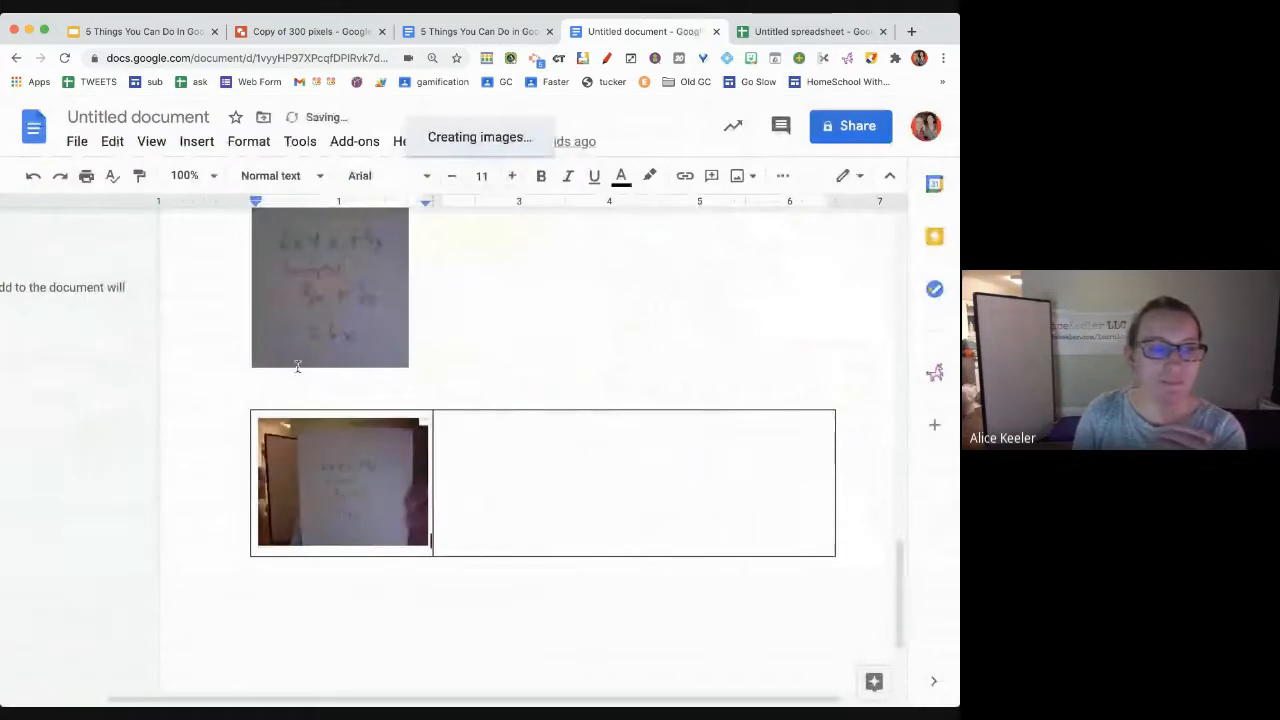
{"action": "left_click", "coordinate": [355, 455]}
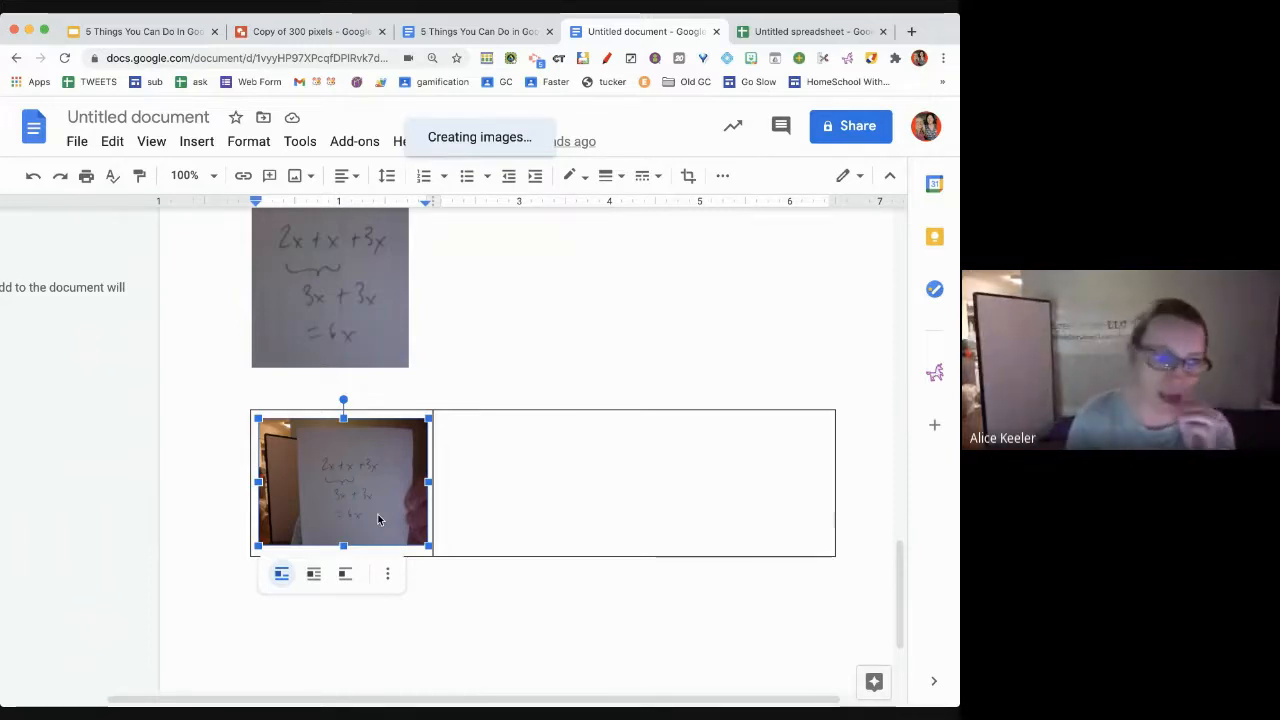
{"action": "key", "text": "BackSpace"}
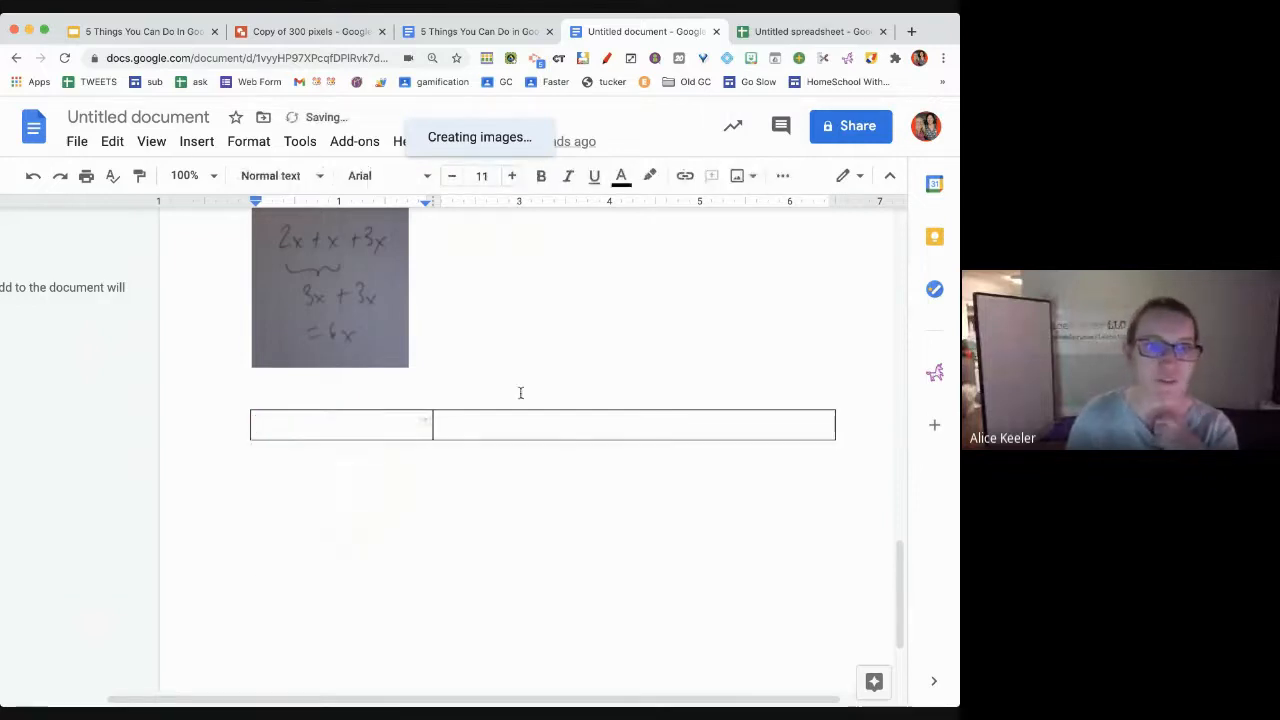
Insert the newly captured selfie from the camera into the table's first cell
{"action": "left_click", "coordinate": [740, 176]}
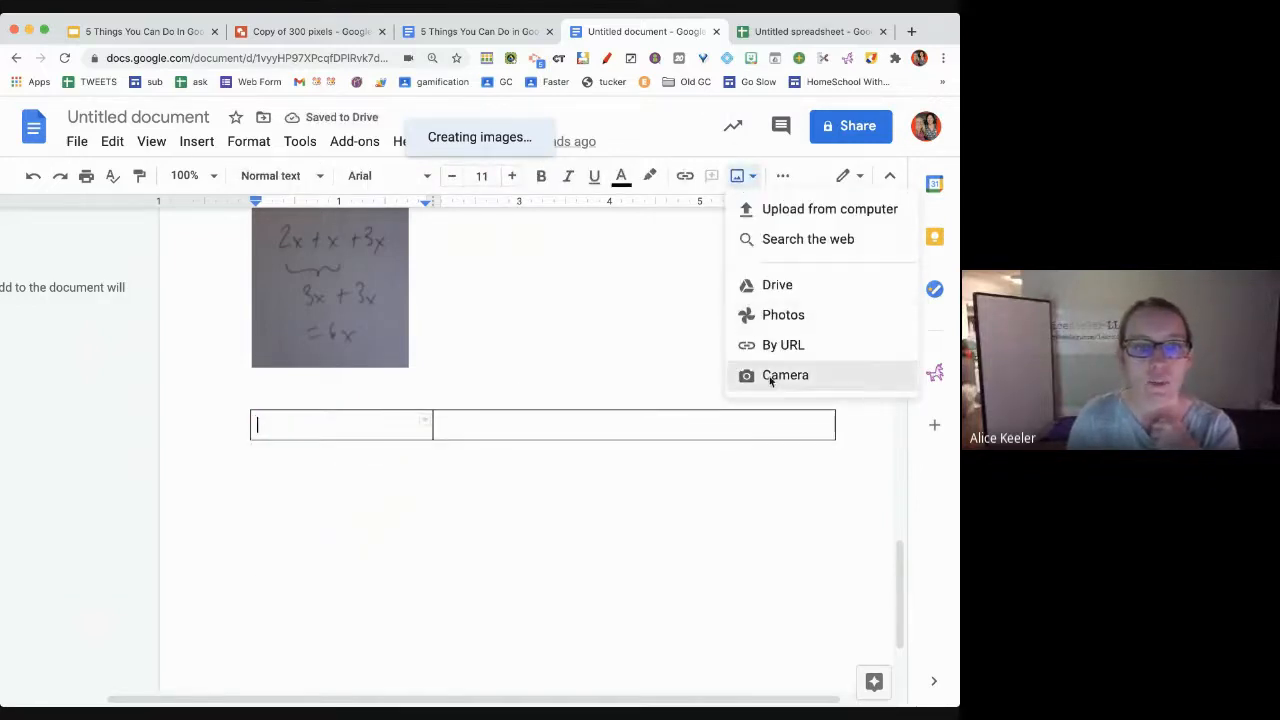
{"action": "left_click", "coordinate": [770, 378]}
{"action": "left_click", "coordinate": [479, 478]}
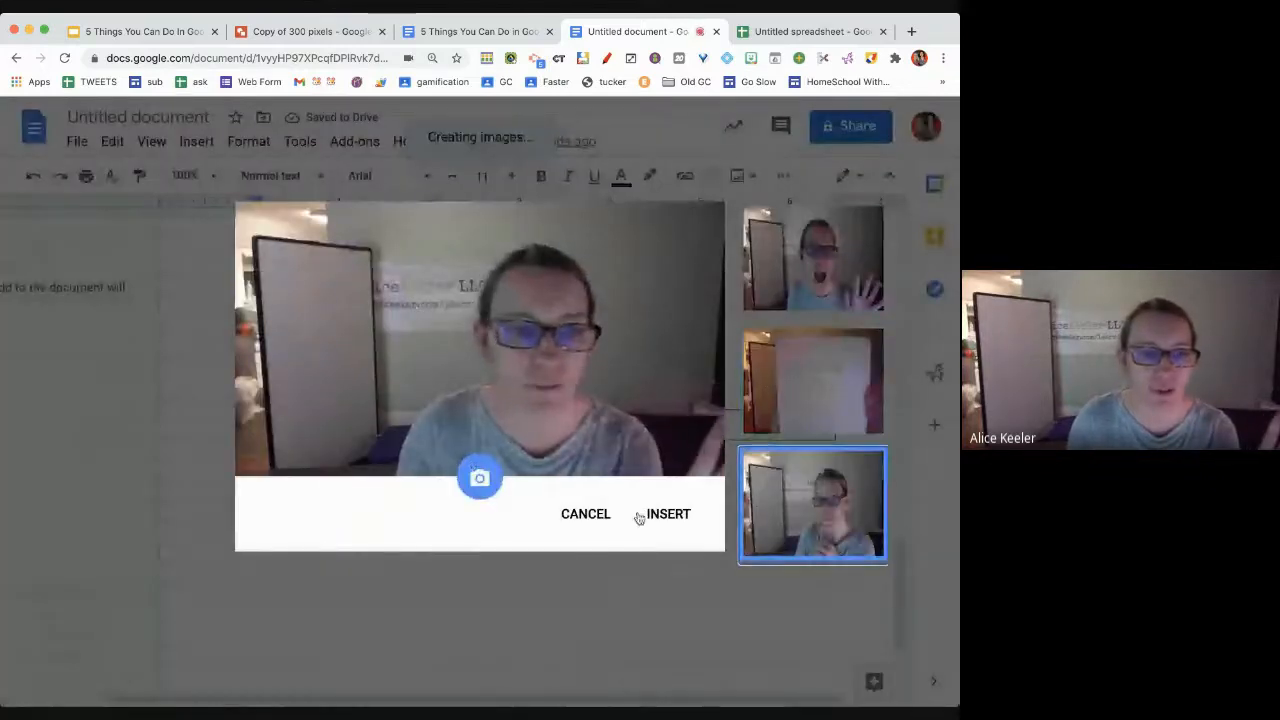
{"action": "left_click", "coordinate": [674, 516]}
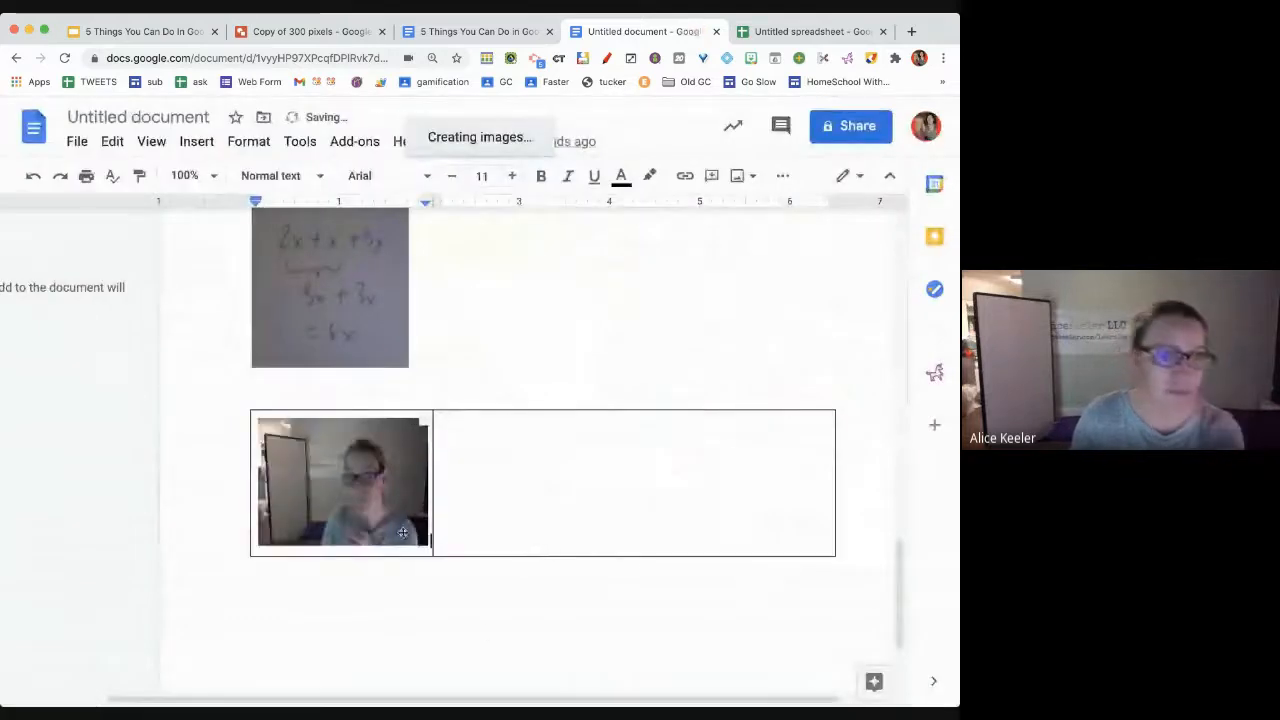
Crop away the left side of the selfie in the table's first cell
{"action": "left_click", "coordinate": [275, 488]}
{"action": "left_click_drag", "start_coordinate": [258, 482], "coordinate": [308, 535]}
{"action": "left_click", "coordinate": [321, 585]}
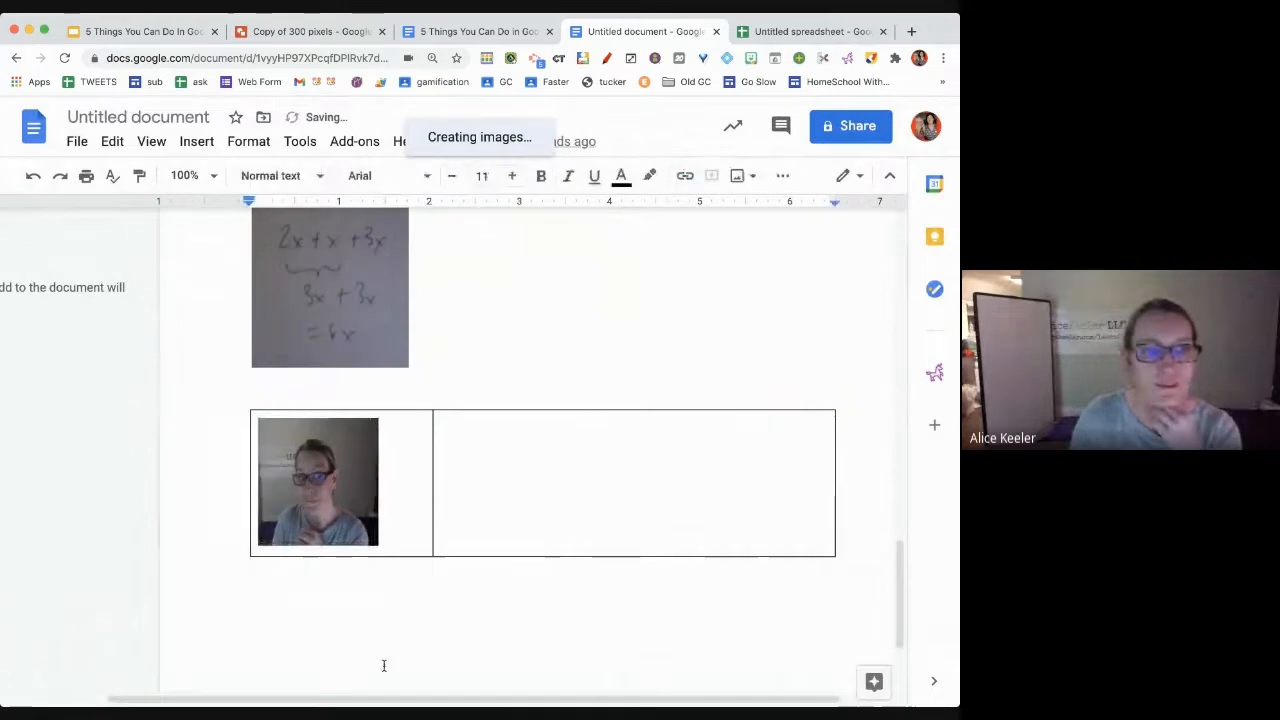
Narrow the table's second column and insert the guitar-playing Bitmoji image into its cell
{"action": "left_click", "coordinate": [451, 529]}
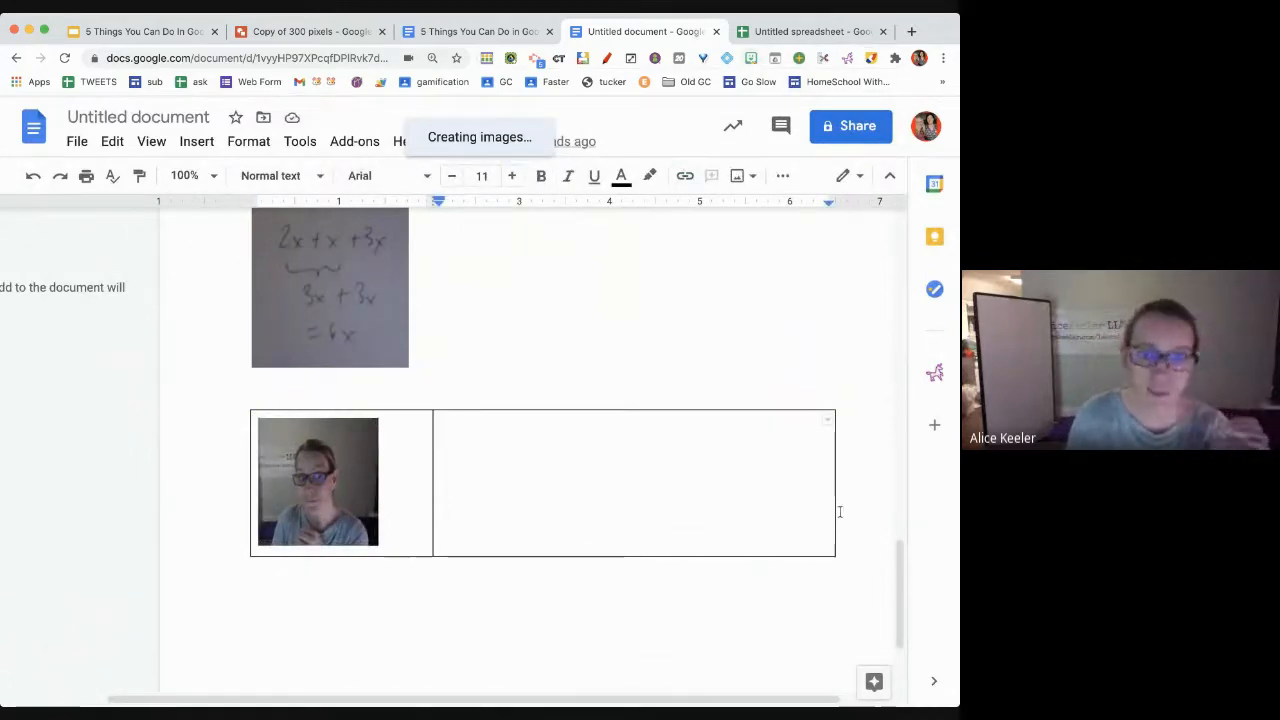
{"action": "left_click_drag", "start_coordinate": [832, 515], "coordinate": [575, 513]}
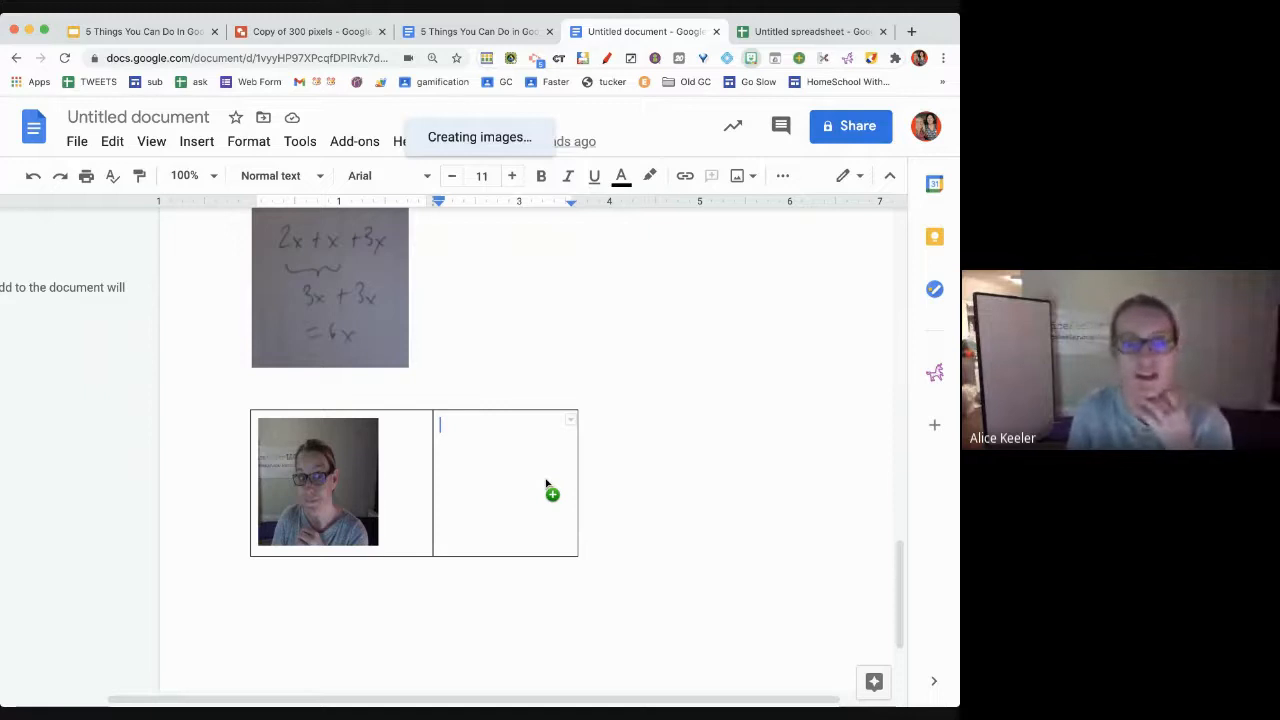
{"action": "left_click_drag", "start_coordinate": [546, 483], "coordinate": [546, 479]}
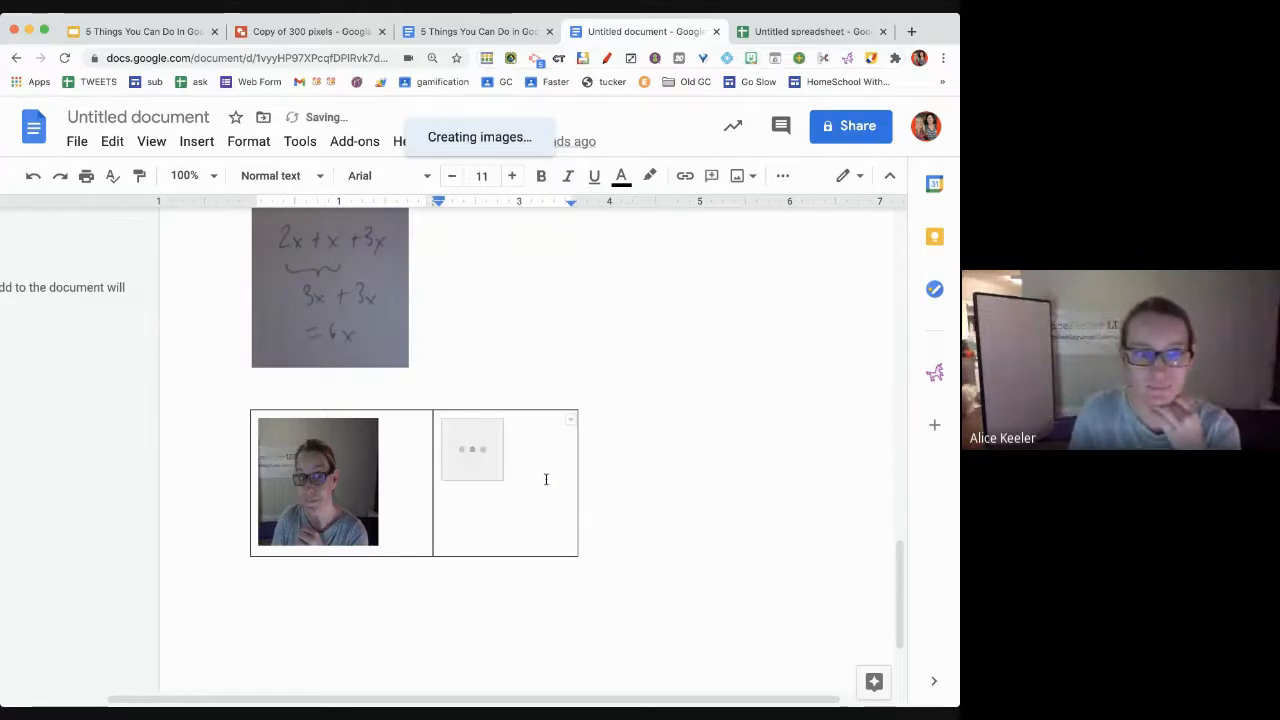
{"action": "scroll", "coordinate": [602, 630], "scroll_direction": "up", "scroll_amount": 10}
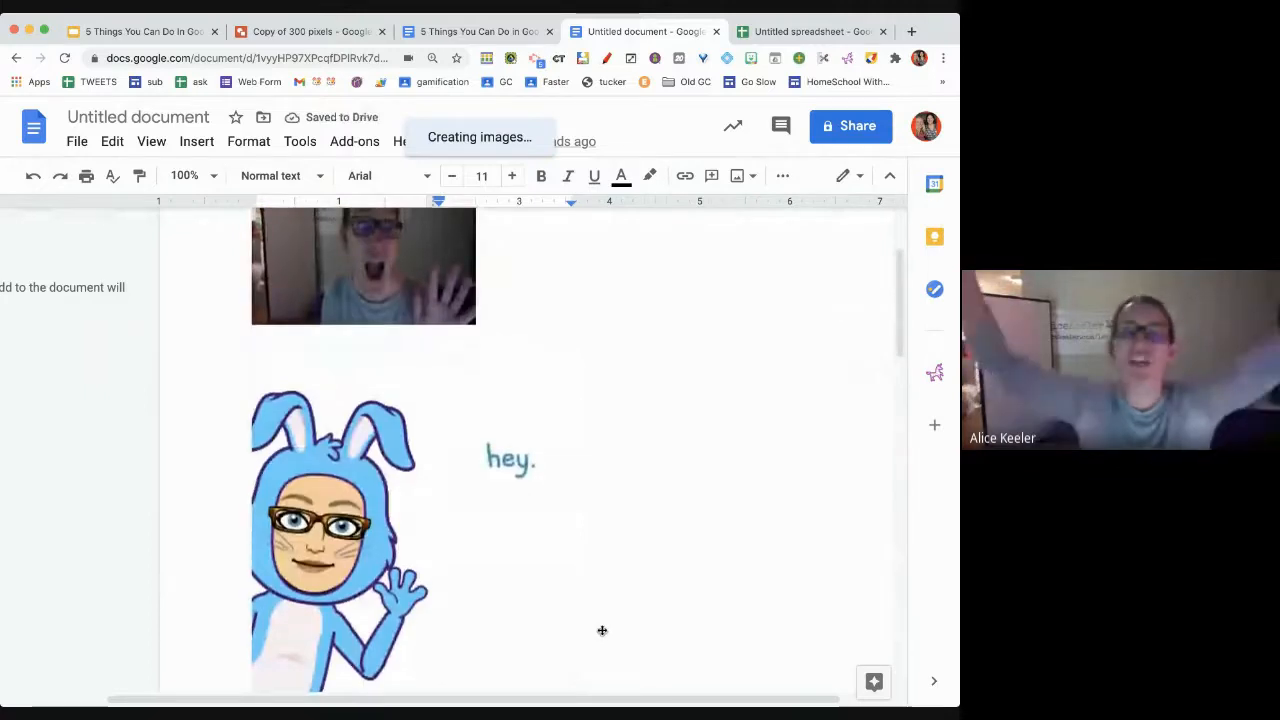
{"action": "scroll", "coordinate": [602, 630], "scroll_direction": "down", "scroll_amount": 10}
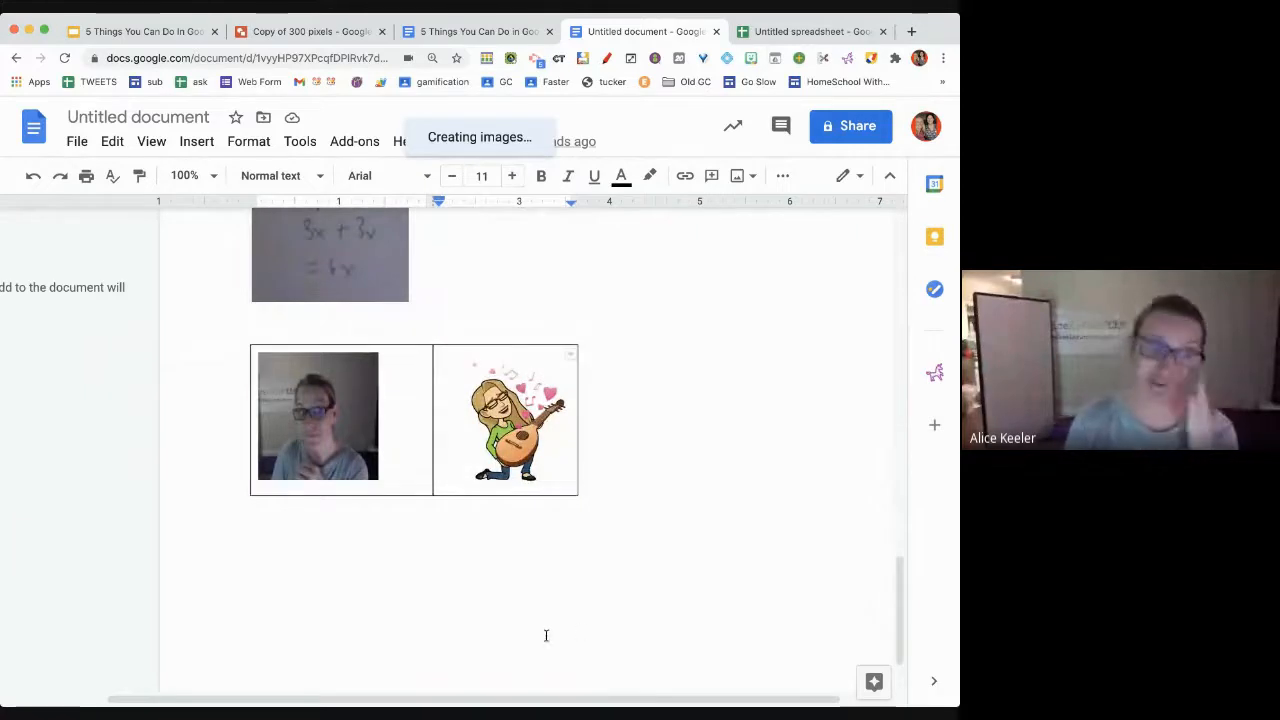
Insert another table with two columns and one row below the first table and narrow its first column
{"action": "left_click", "coordinate": [465, 566]}
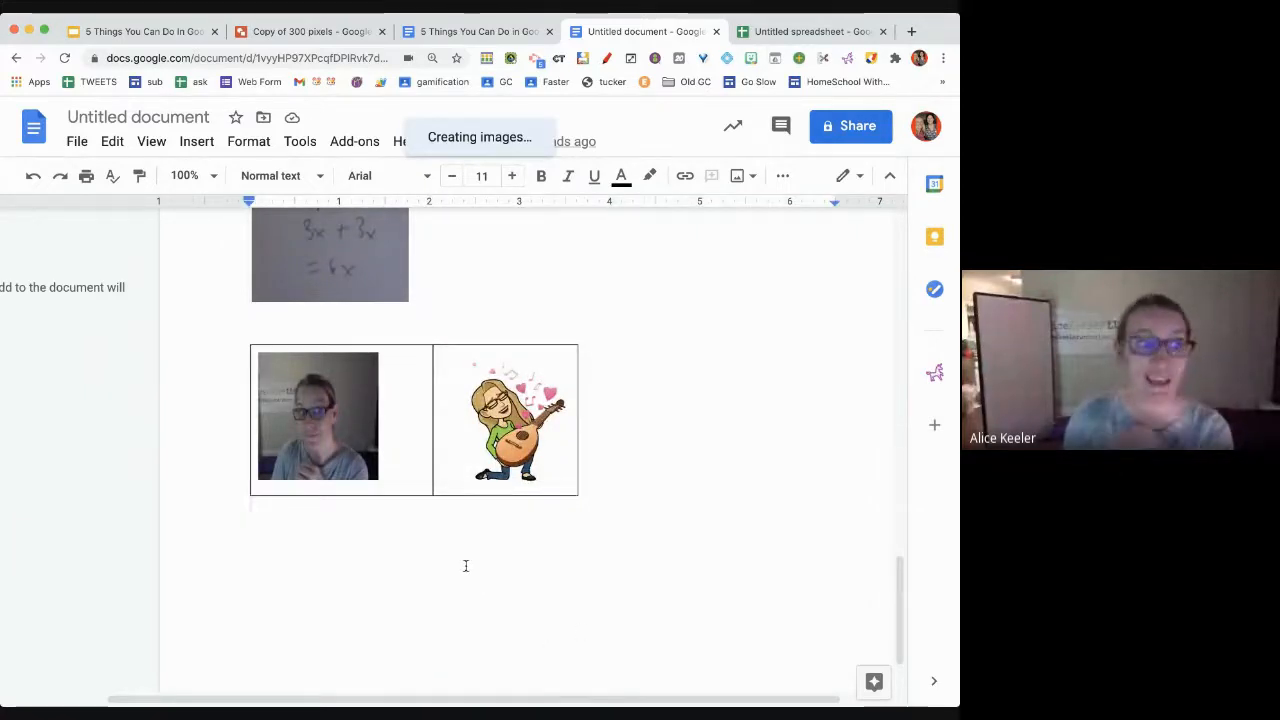
{"action": "key", "text": "Return"}
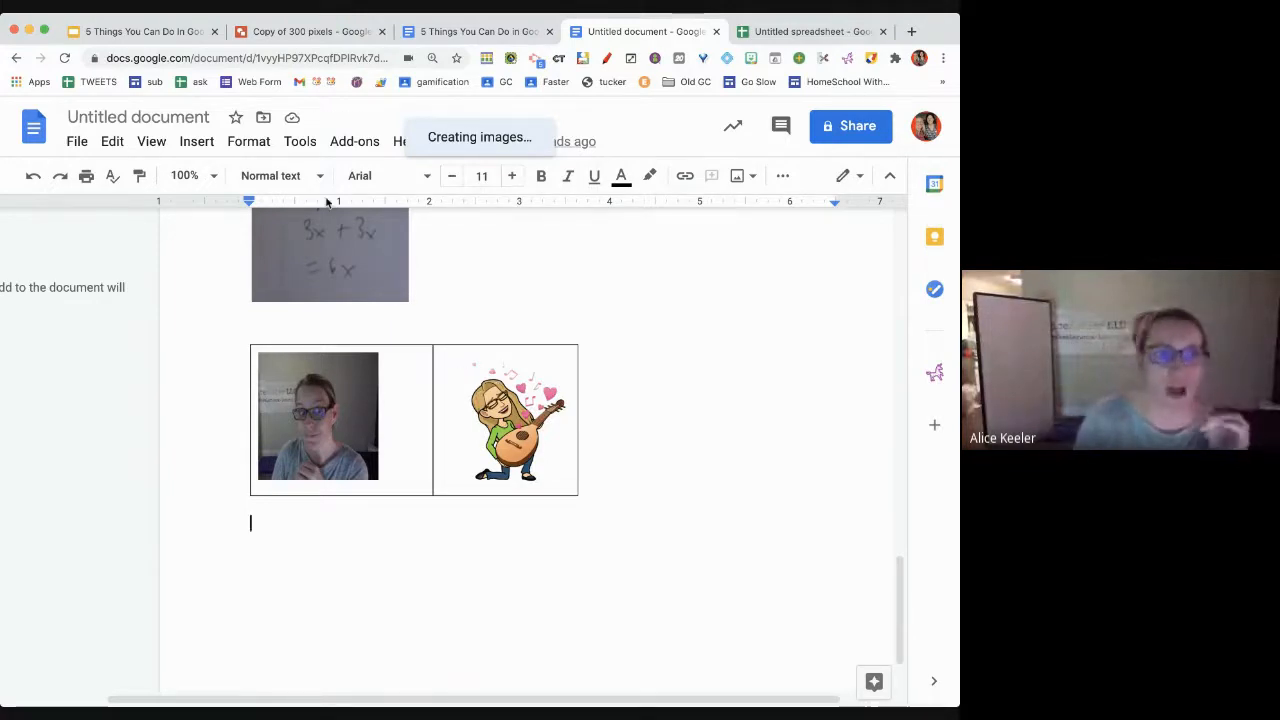
{"action": "left_click", "coordinate": [300, 143]}
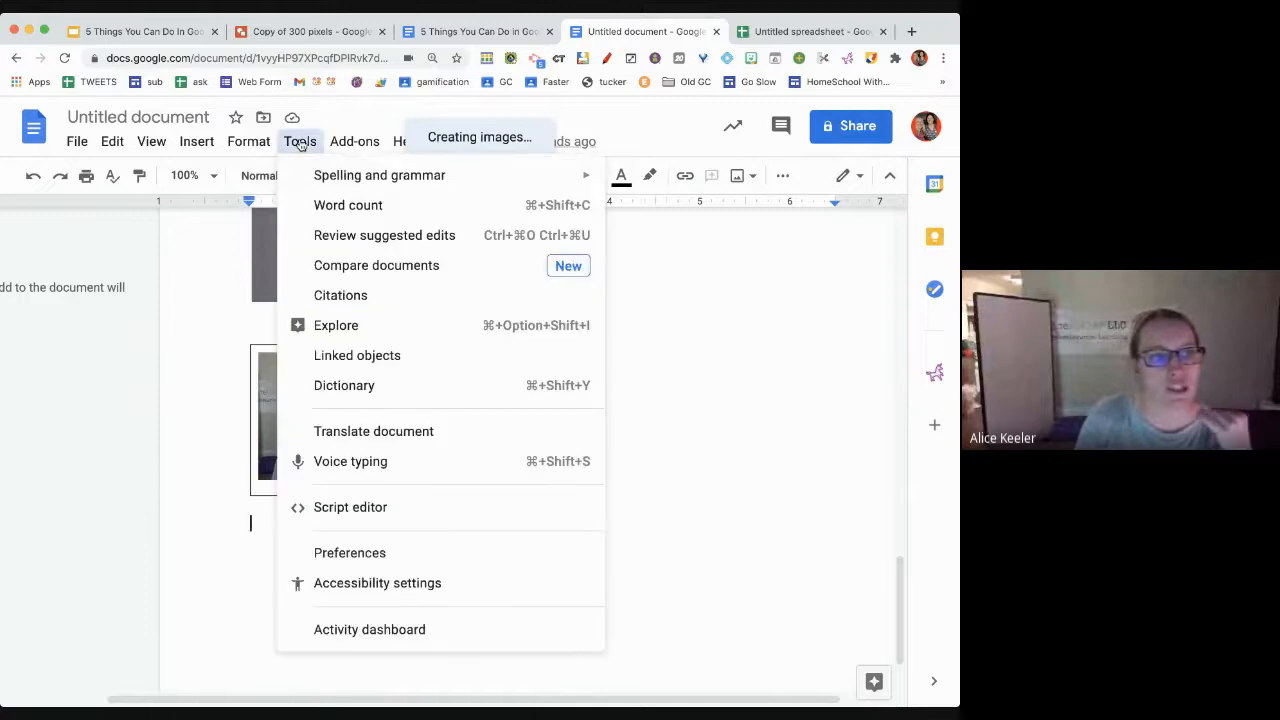
{"action": "mouse_move", "coordinate": [197, 141]}
{"action": "mouse_move", "coordinate": [206, 218]}
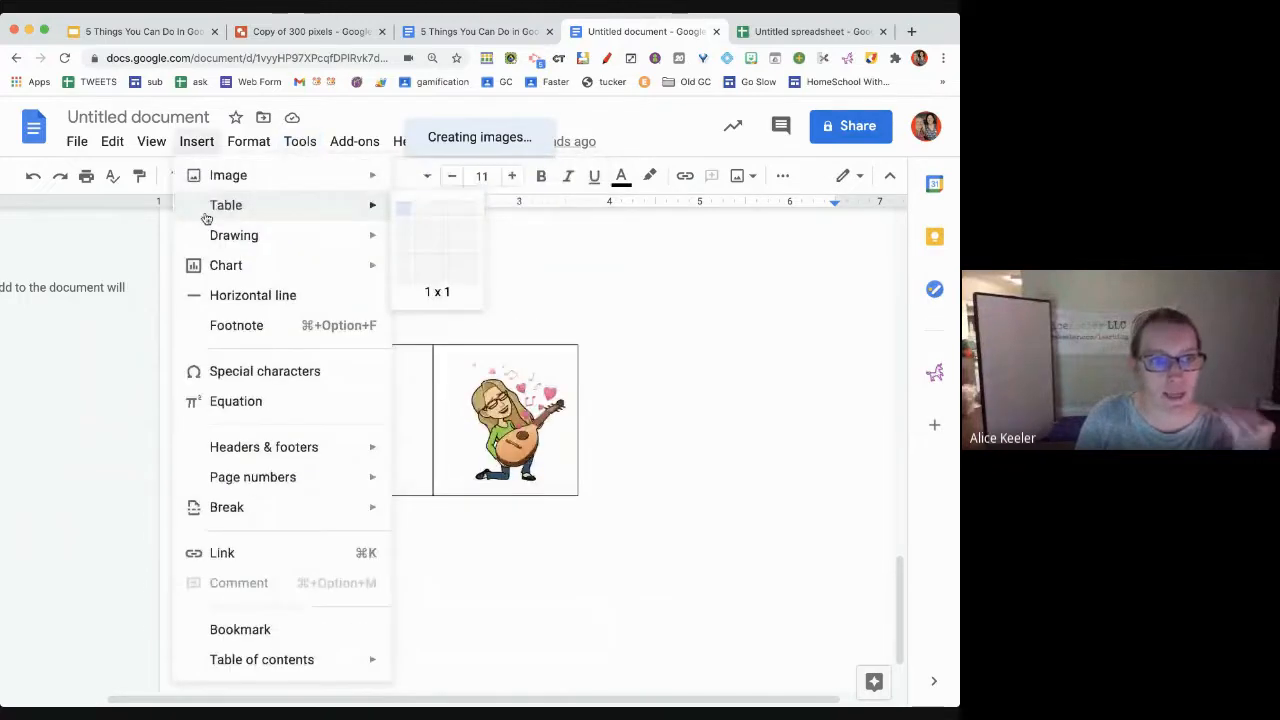
{"action": "left_click", "coordinate": [421, 213]}
{"action": "left_click_drag", "start_coordinate": [543, 549], "coordinate": [408, 560]}
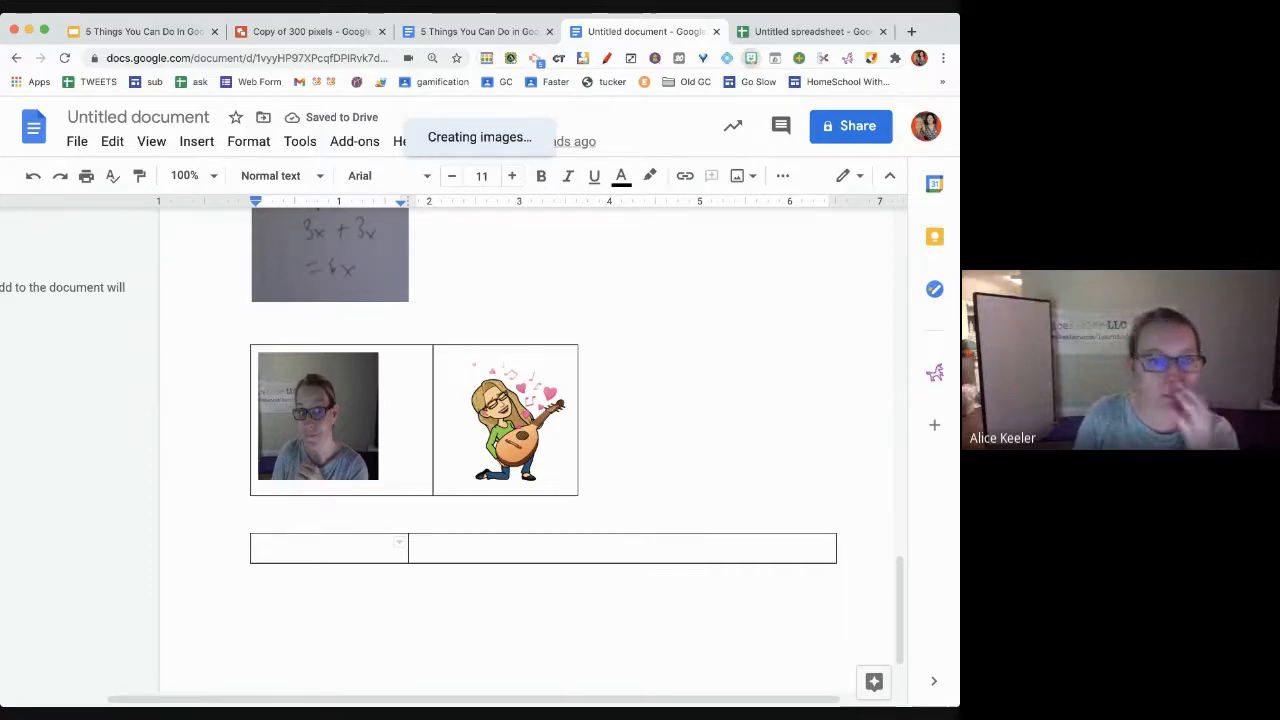
Insert the "Love Ya" Bitmoji into the new table's first cell and enter "You will love this lesson" in the second cell
{"action": "left_click", "coordinate": [395, 550]}
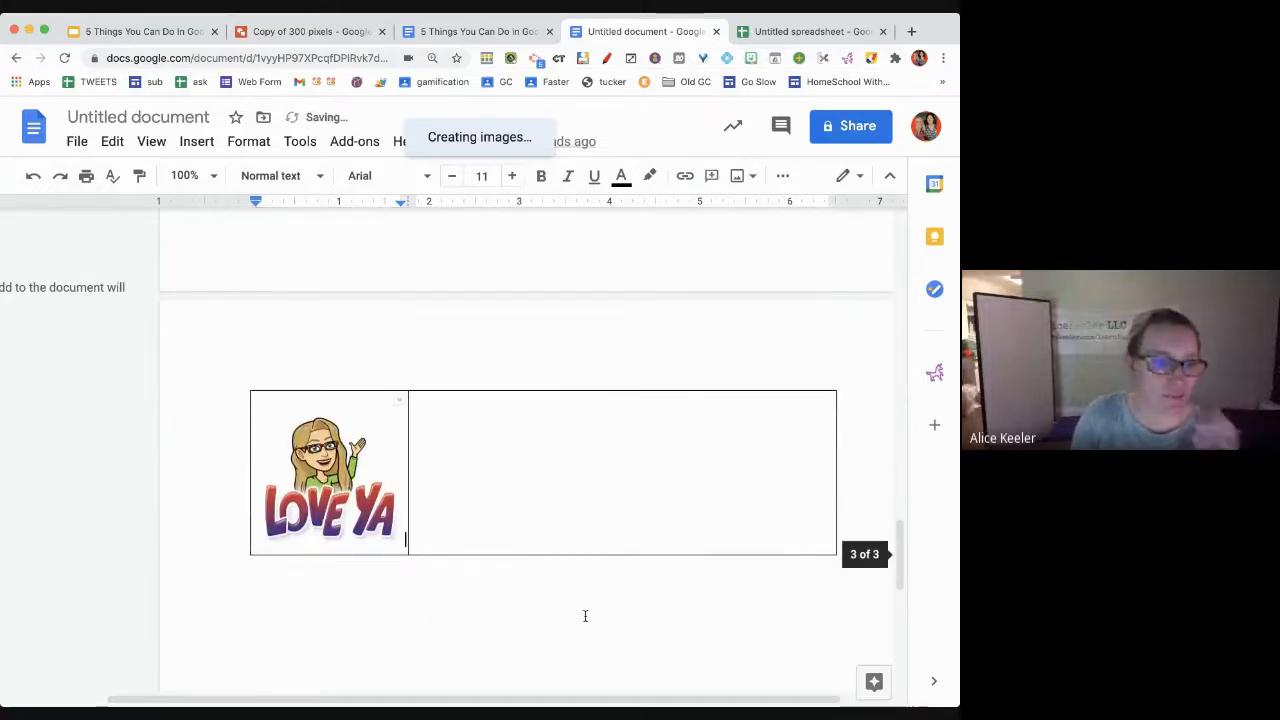
{"action": "left_click", "coordinate": [508, 484]}
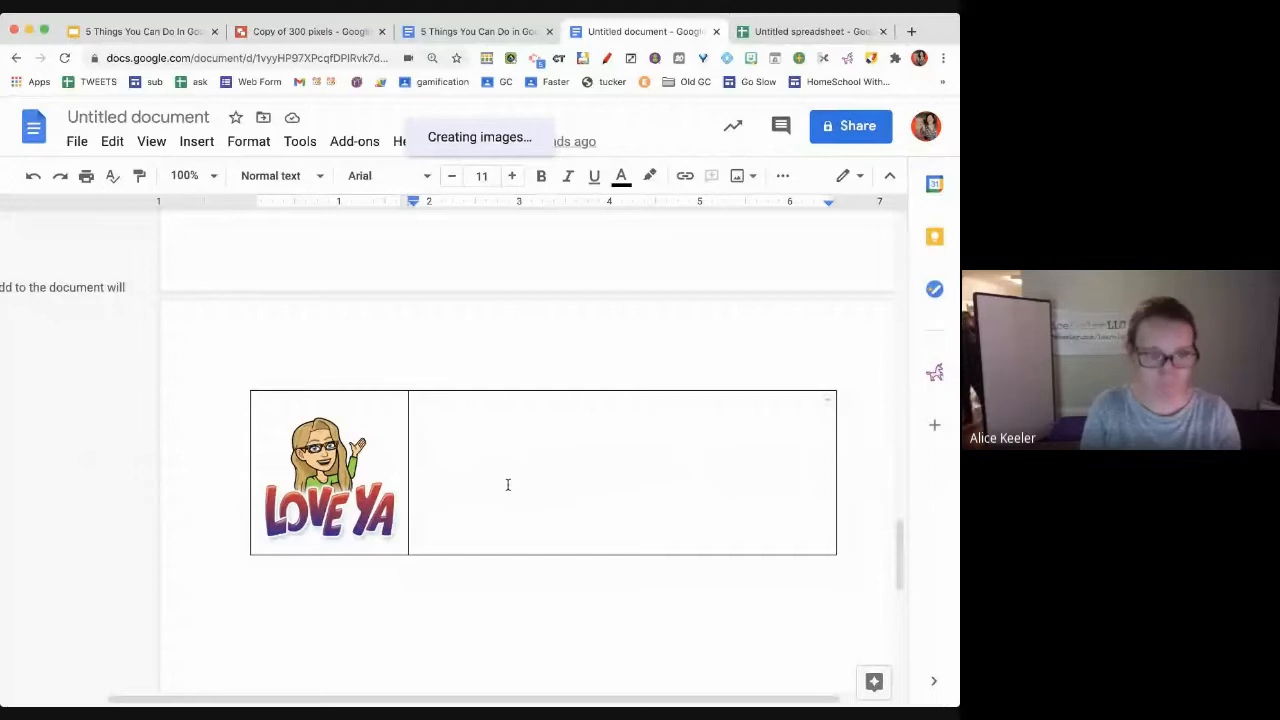
{"action": "type", "text": "You will love this lesson"}
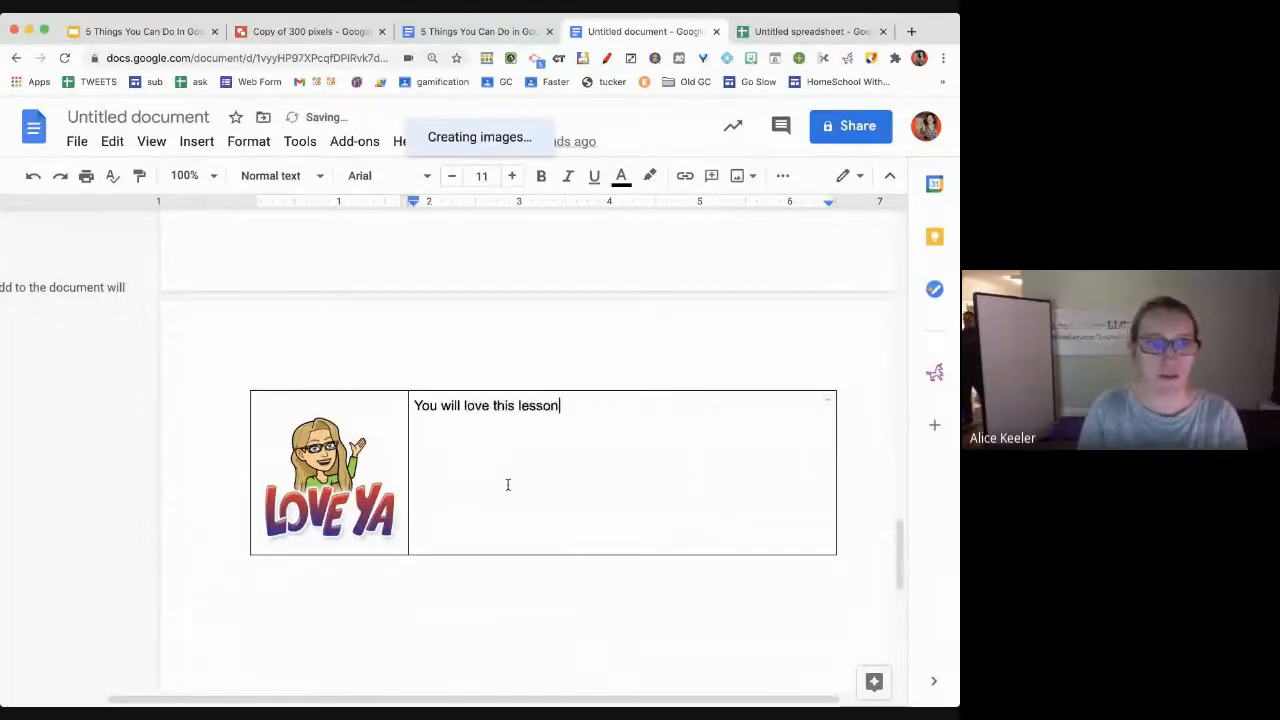
{"action": "left_click", "coordinate": [577, 636]}
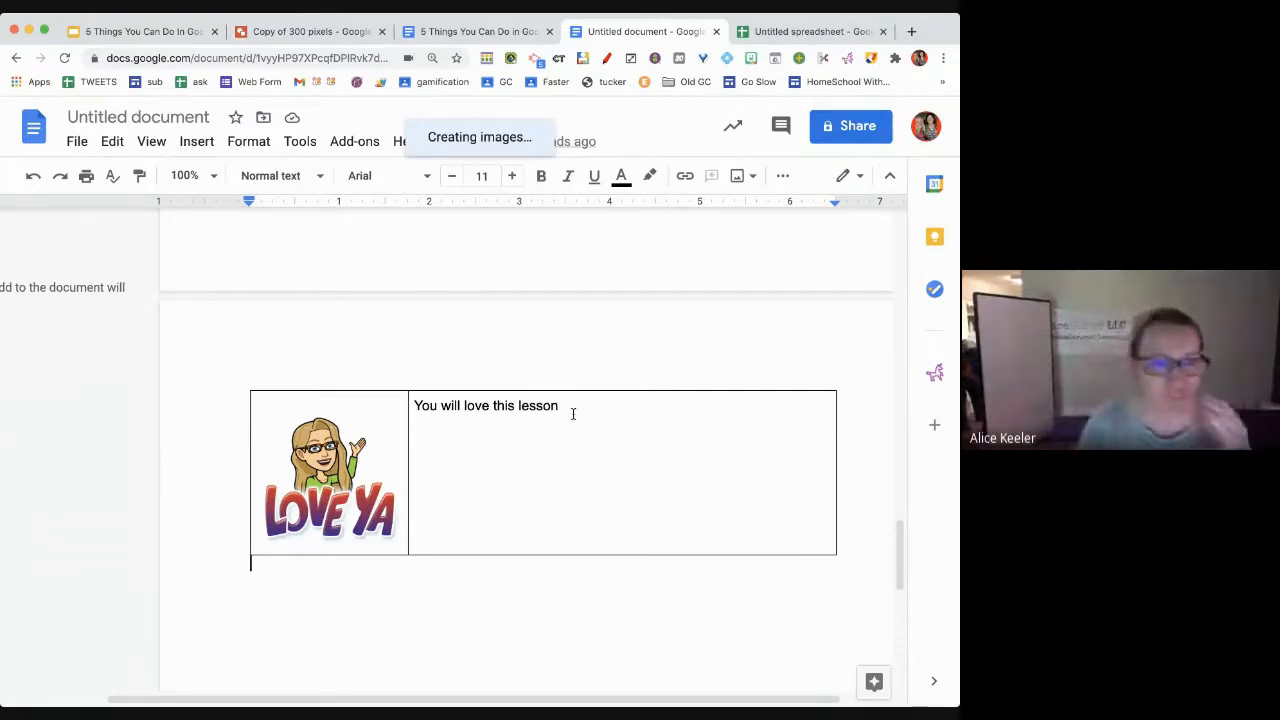
Format the text "You will love this lesson" in the Happy Monkey font at size 22
{"action": "left_click_drag", "start_coordinate": [569, 405], "coordinate": [414, 405]}
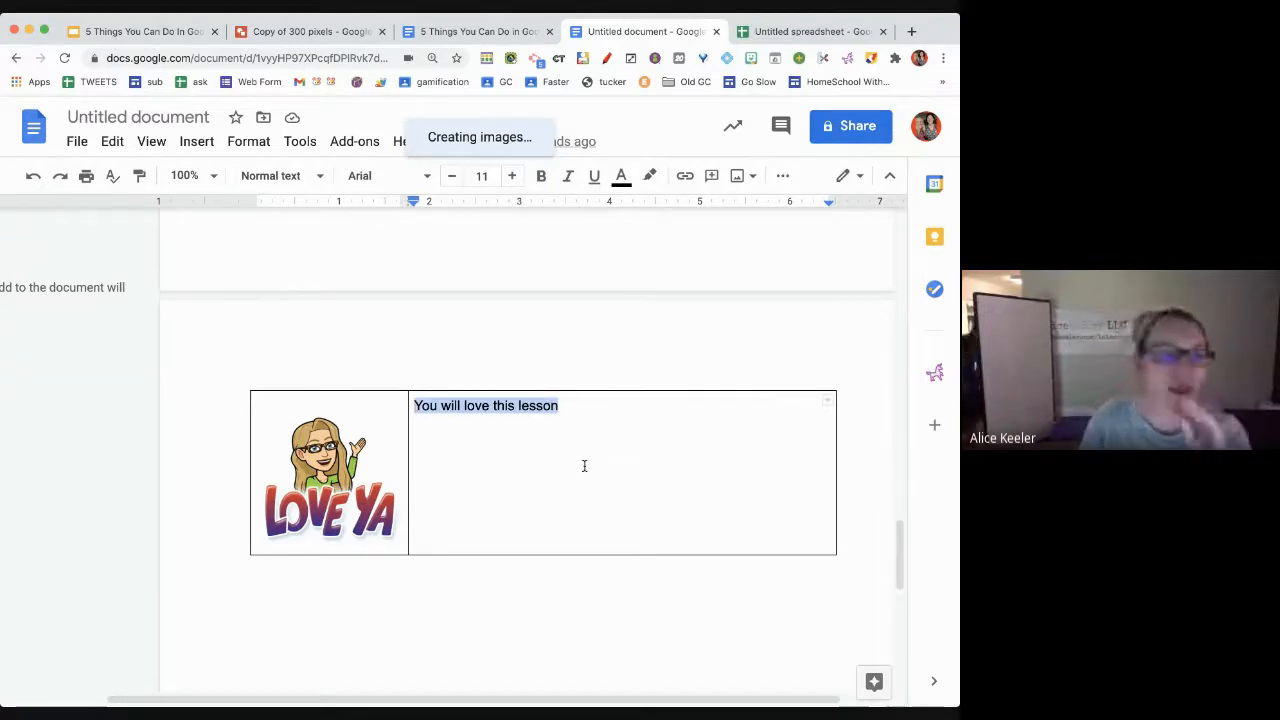
{"action": "left_click", "coordinate": [391, 180]}
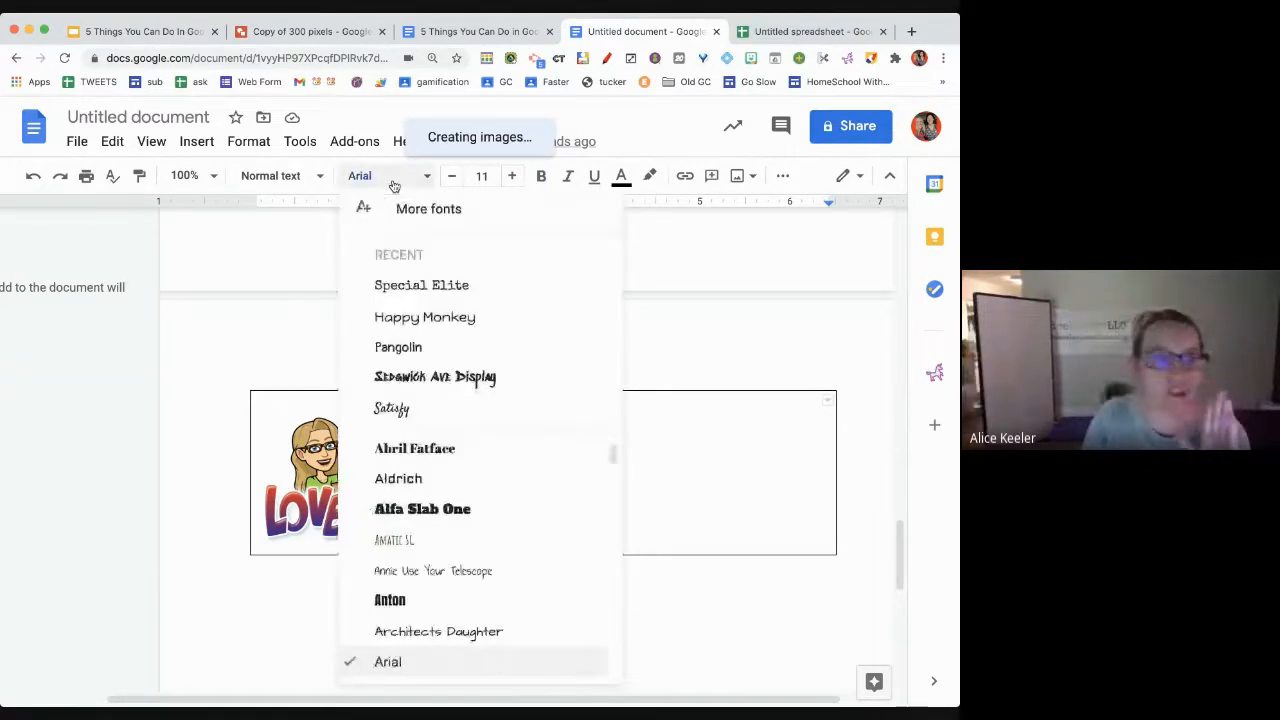
{"action": "left_click", "coordinate": [420, 318]}
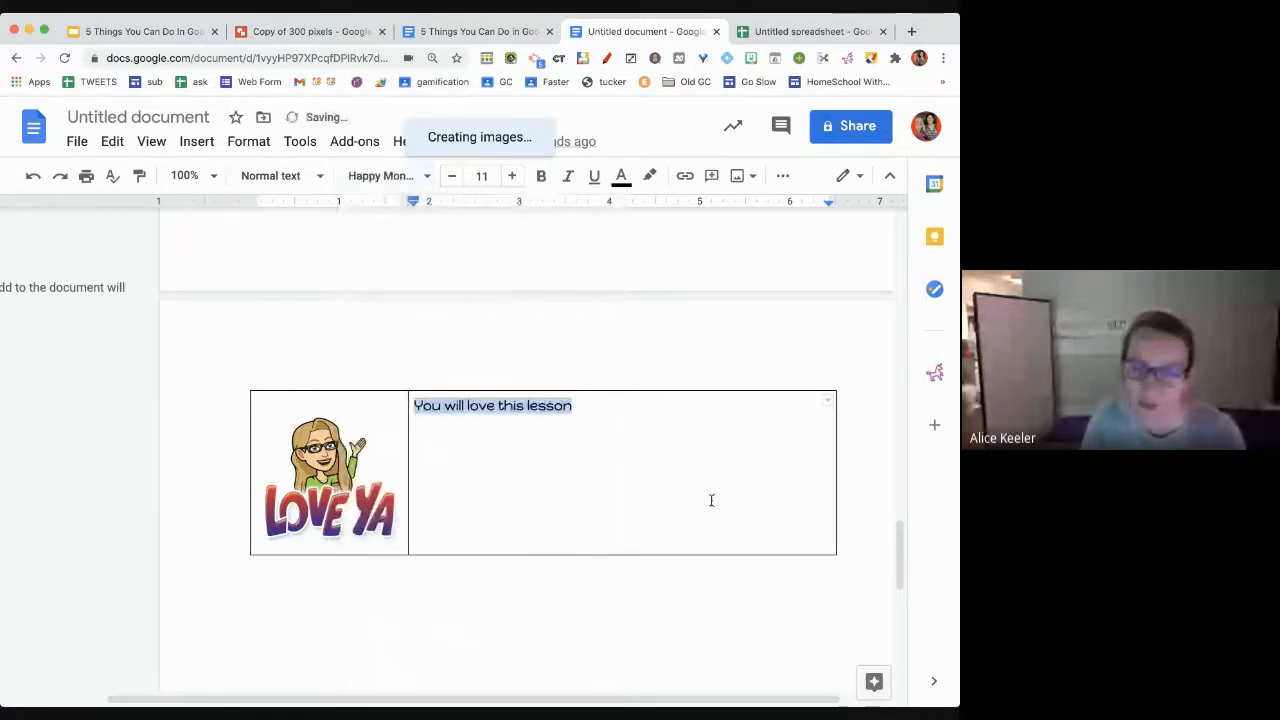
{"action": "left_click", "coordinate": [512, 176]}
{"action": "left_click", "coordinate": [512, 176]}
{"action": "left_click", "coordinate": [512, 176]}
{"action": "left_click", "coordinate": [512, 176]}
{"action": "left_click", "coordinate": [512, 176]}
{"action": "left_click", "coordinate": [512, 176]}
{"action": "left_click", "coordinate": [512, 176]}
{"action": "left_click", "coordinate": [512, 176]}
{"action": "left_click", "coordinate": [512, 176]}
{"action": "left_click", "coordinate": [512, 176]}
{"action": "left_click", "coordinate": [512, 176]}
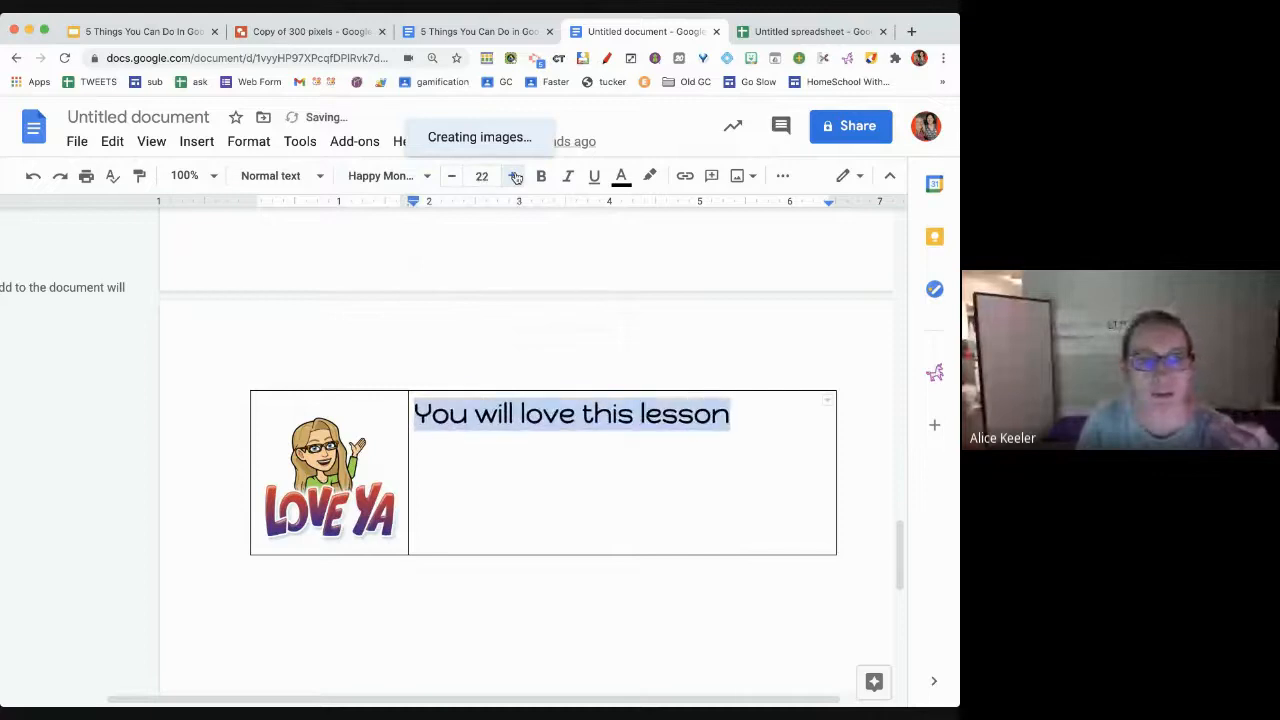
Set the border of the "You will love this lesson" table to 0 pt and the text cell's vertical alignment to Middle
{"action": "left_click", "coordinate": [519, 501]}
{"action": "right_click", "coordinate": [519, 501]}
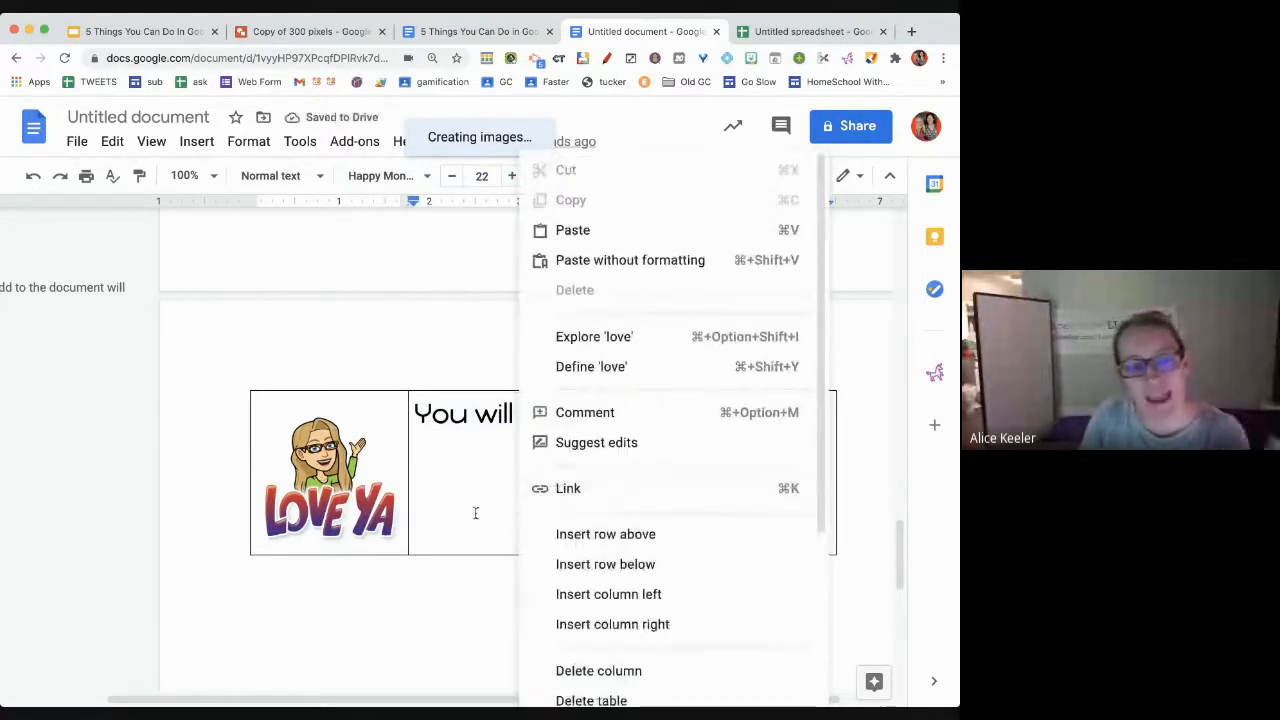
{"action": "right_click", "coordinate": [476, 516]}
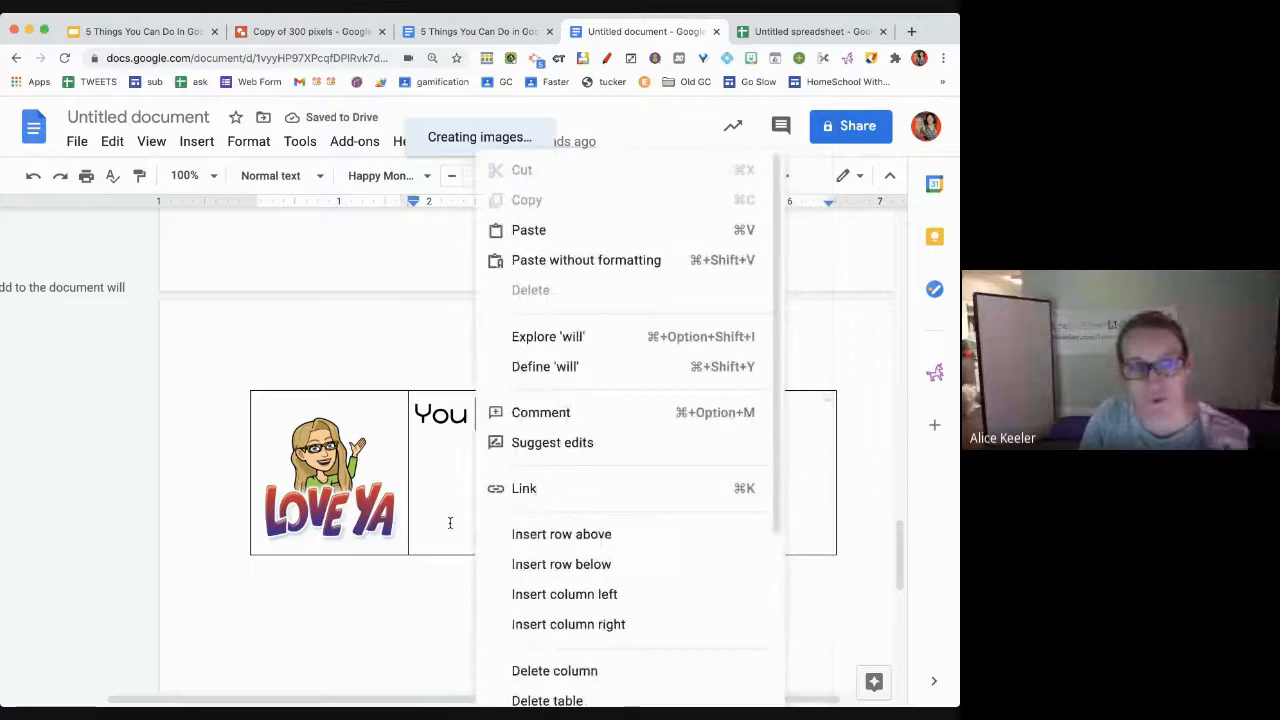
{"action": "scroll", "coordinate": [529, 563], "scroll_direction": "down", "scroll_amount": 5}
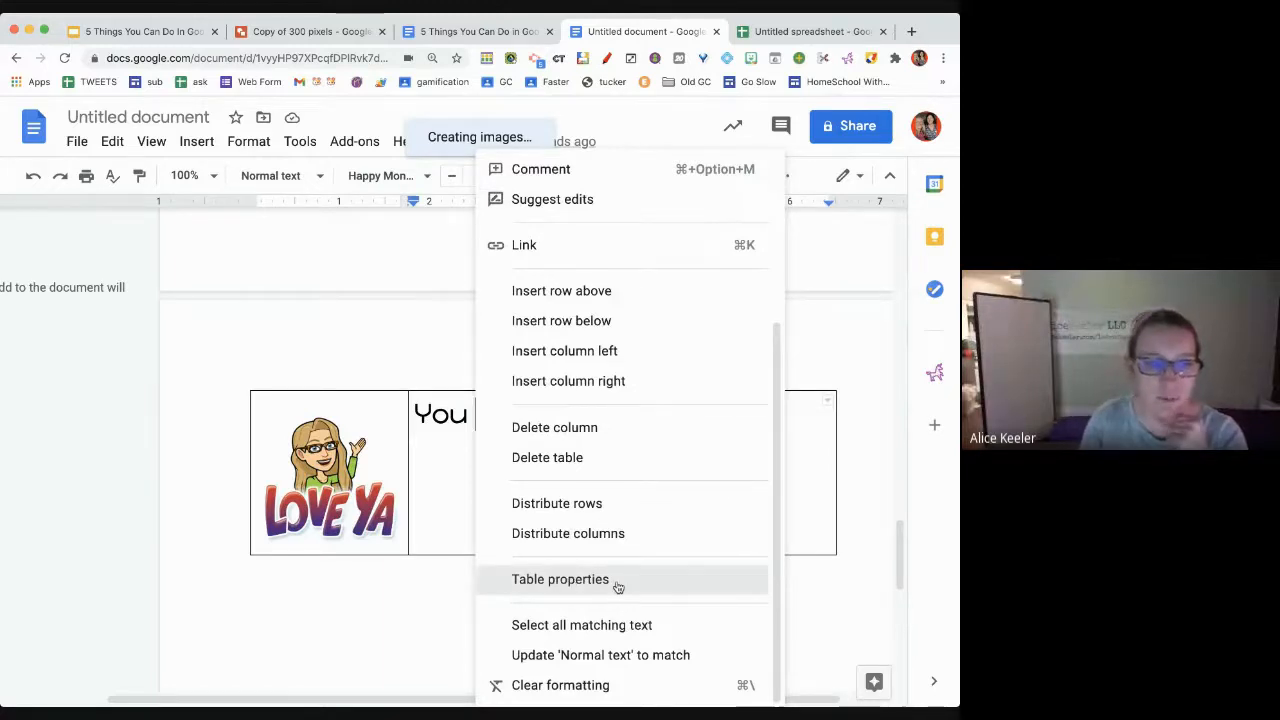
{"action": "left_click", "coordinate": [617, 586]}
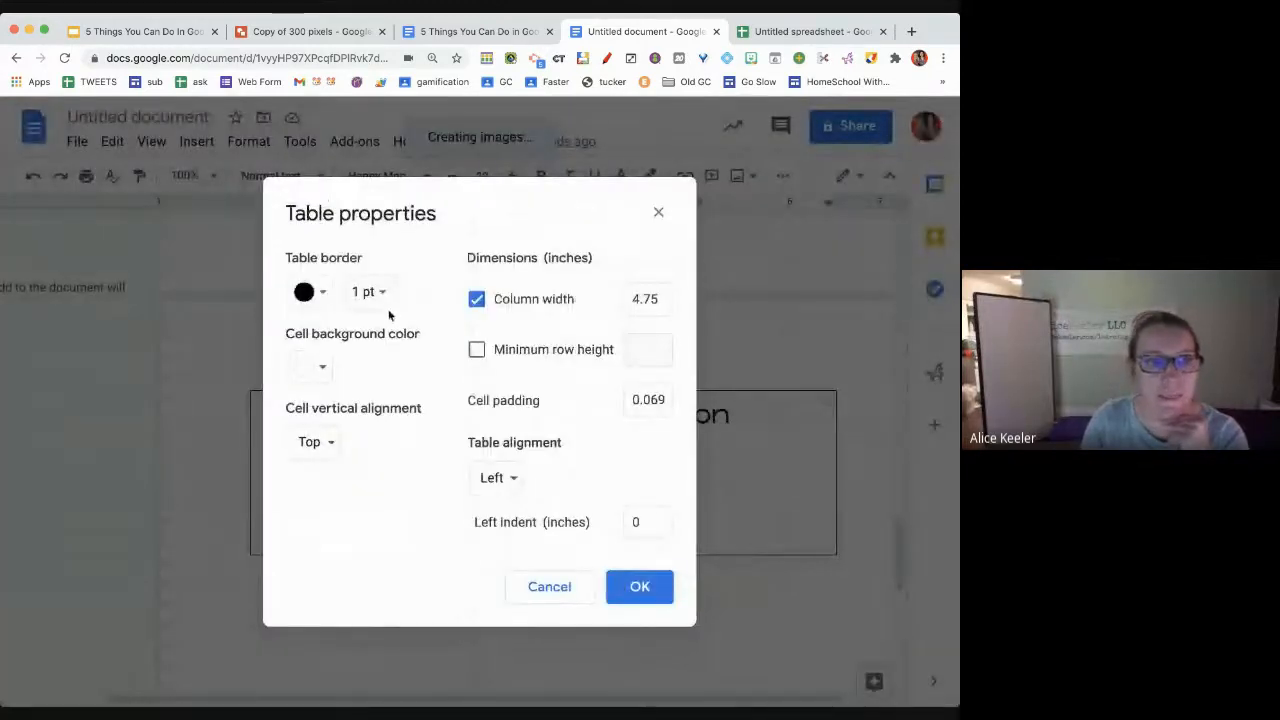
{"action": "left_click", "coordinate": [368, 292]}
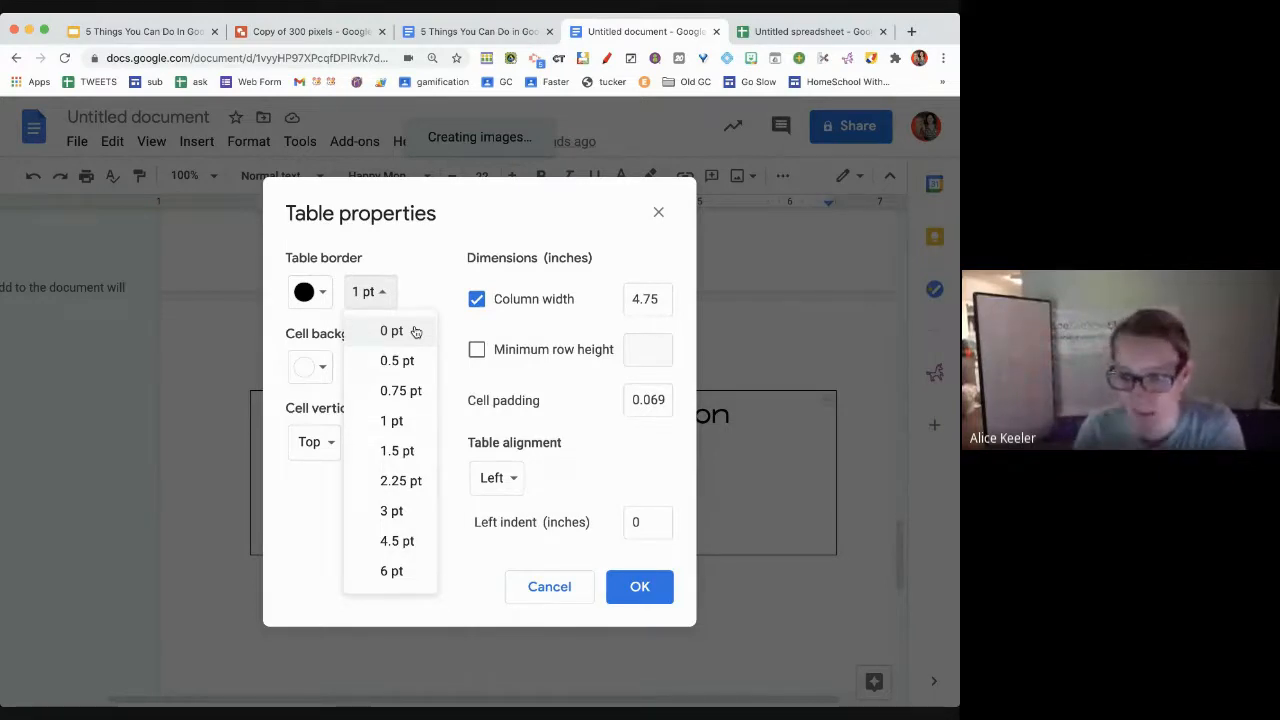
{"action": "left_click", "coordinate": [391, 331]}
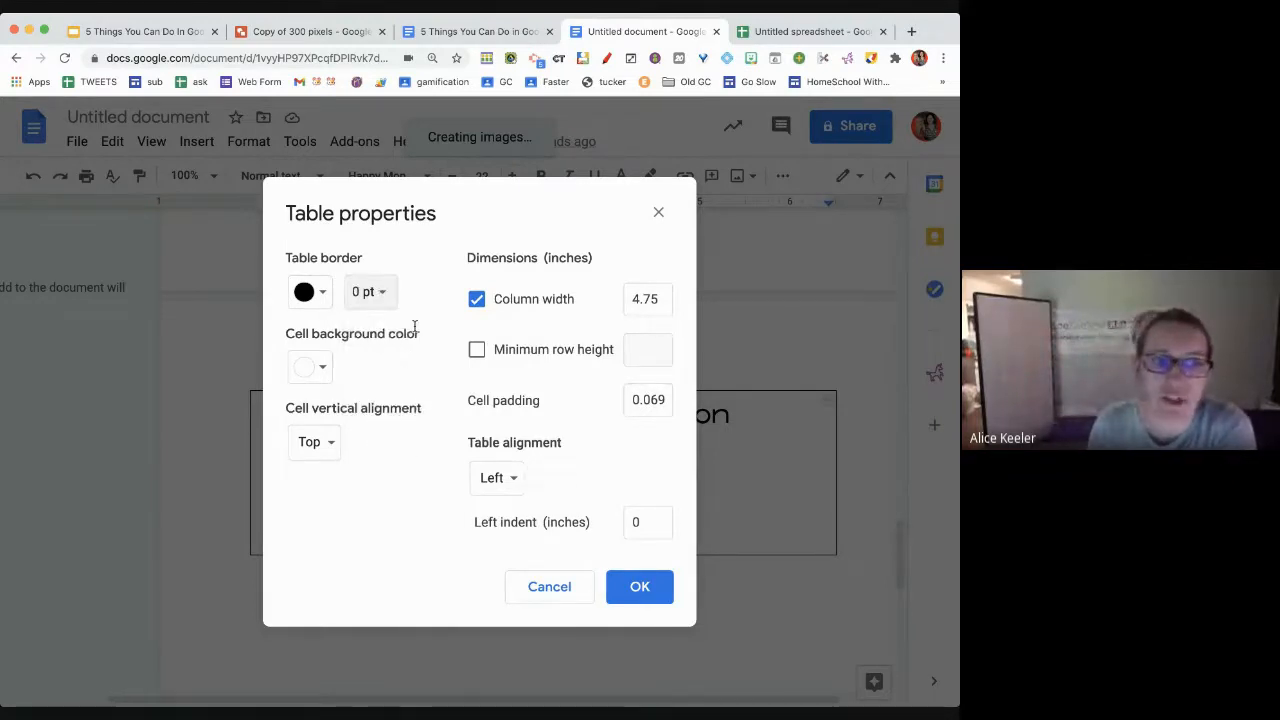
{"action": "left_click", "coordinate": [327, 446]}
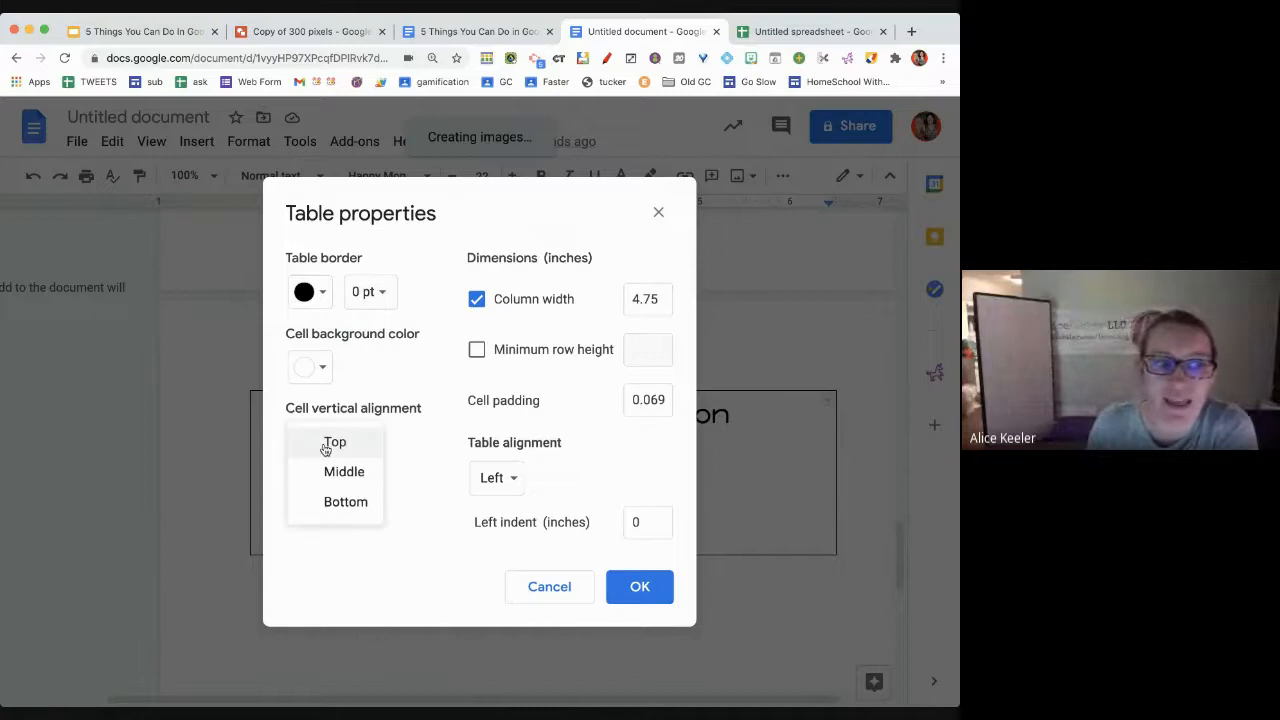
{"action": "left_click", "coordinate": [366, 480]}
{"action": "left_click", "coordinate": [640, 586]}
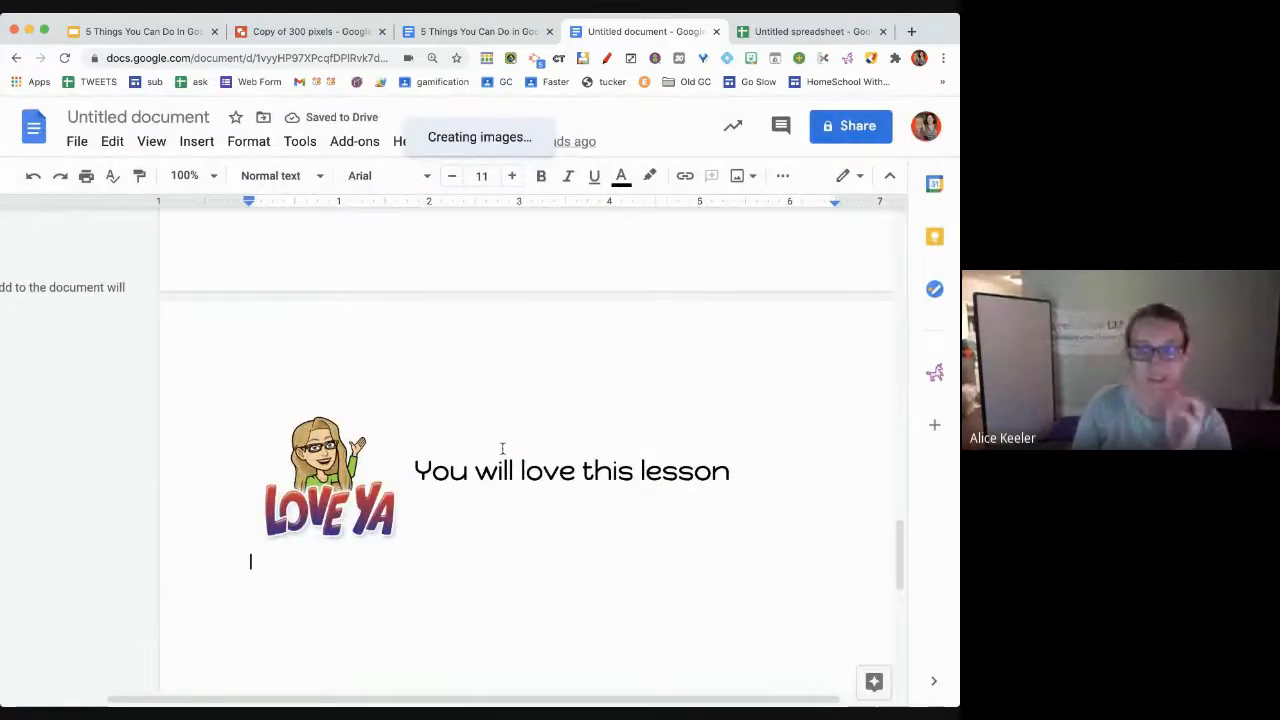
Insert another table with two columns and one row below the "You will love this lesson" table
{"action": "left_click", "coordinate": [196, 142]}
{"action": "mouse_move", "coordinate": [232, 205]}
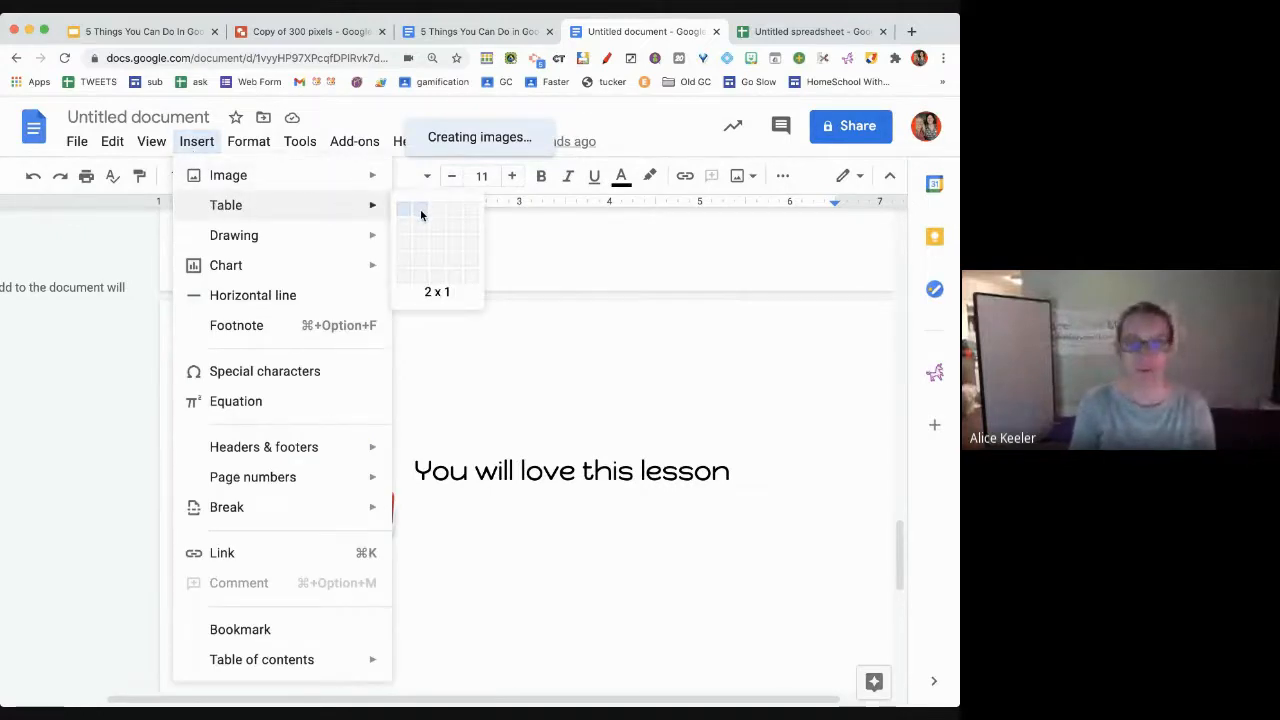
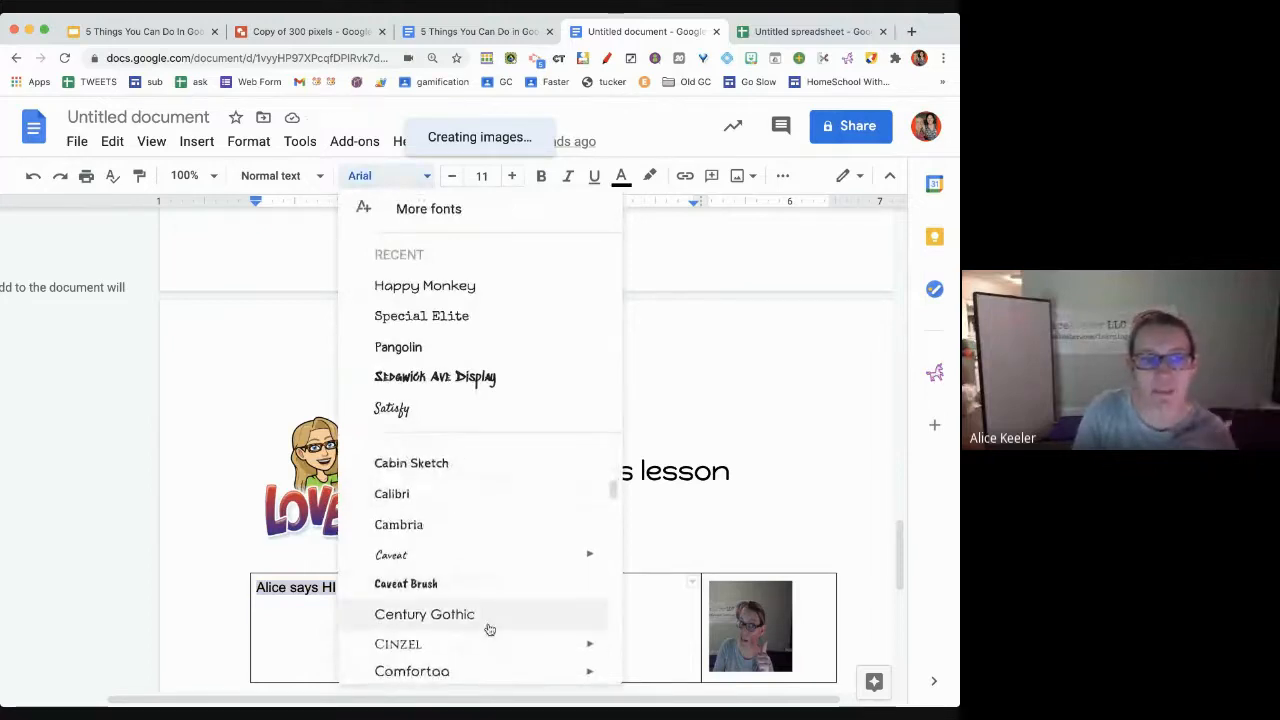
Format the greeting text in the new table's first cell in the "Covered By..." handwriting font at size 37
{"action": "scroll", "coordinate": [490, 630], "scroll_direction": "down", "scroll_amount": 3}
{"action": "scroll", "coordinate": [490, 628], "scroll_direction": "down", "scroll_amount": 5}
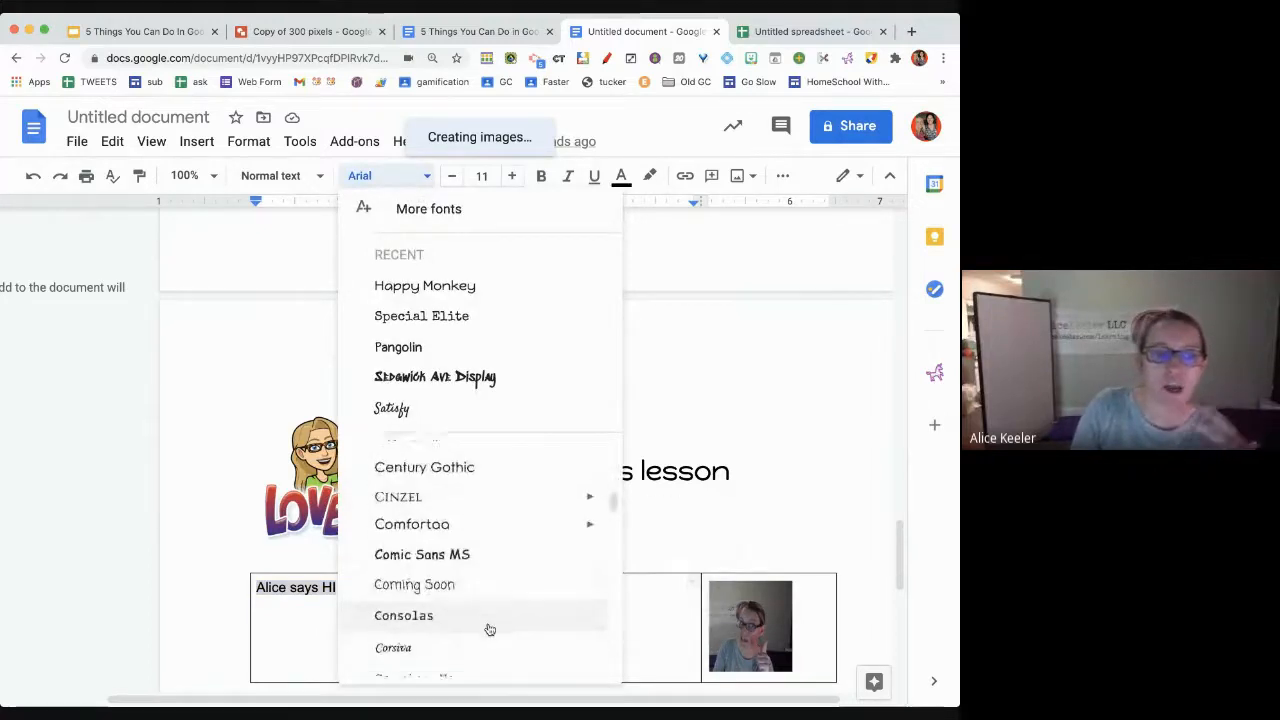
{"action": "left_click", "coordinate": [478, 578]}
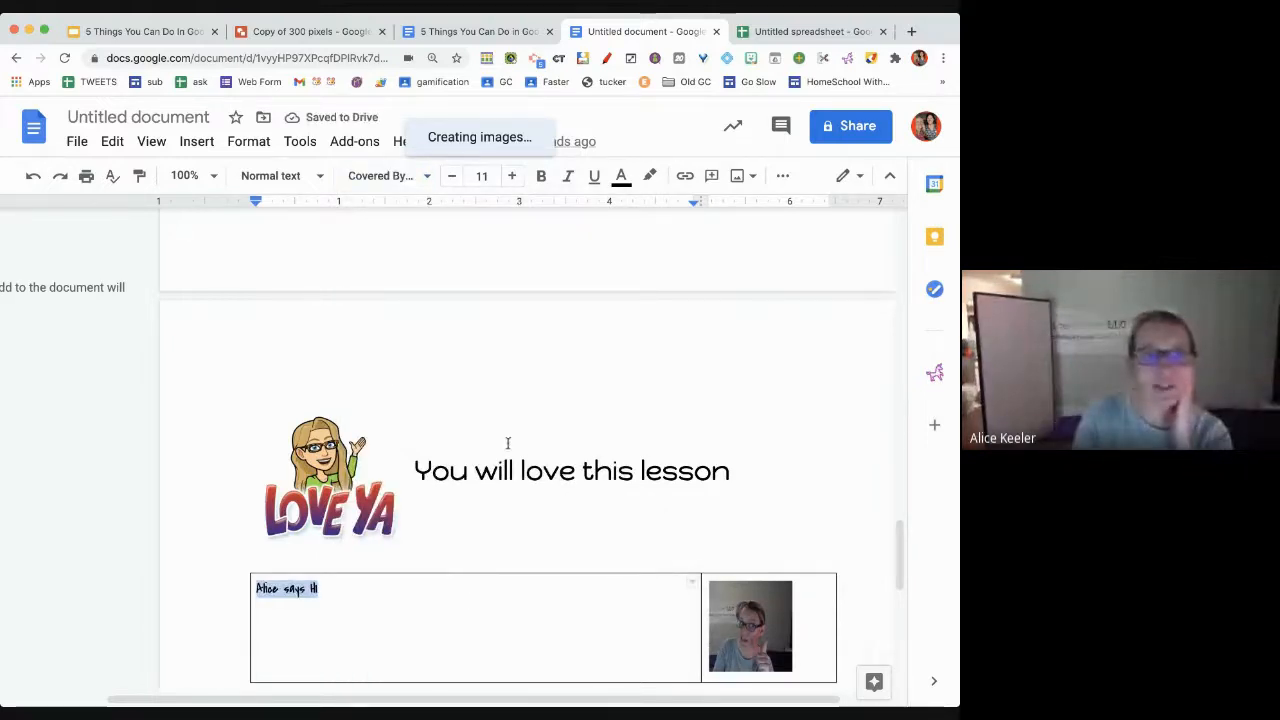
{"action": "left_click", "coordinate": [513, 177]}
{"action": "left_click", "coordinate": [513, 177]}
{"action": "left_click", "coordinate": [513, 177]}
{"action": "left_click", "coordinate": [513, 177]}
{"action": "left_click", "coordinate": [513, 177]}
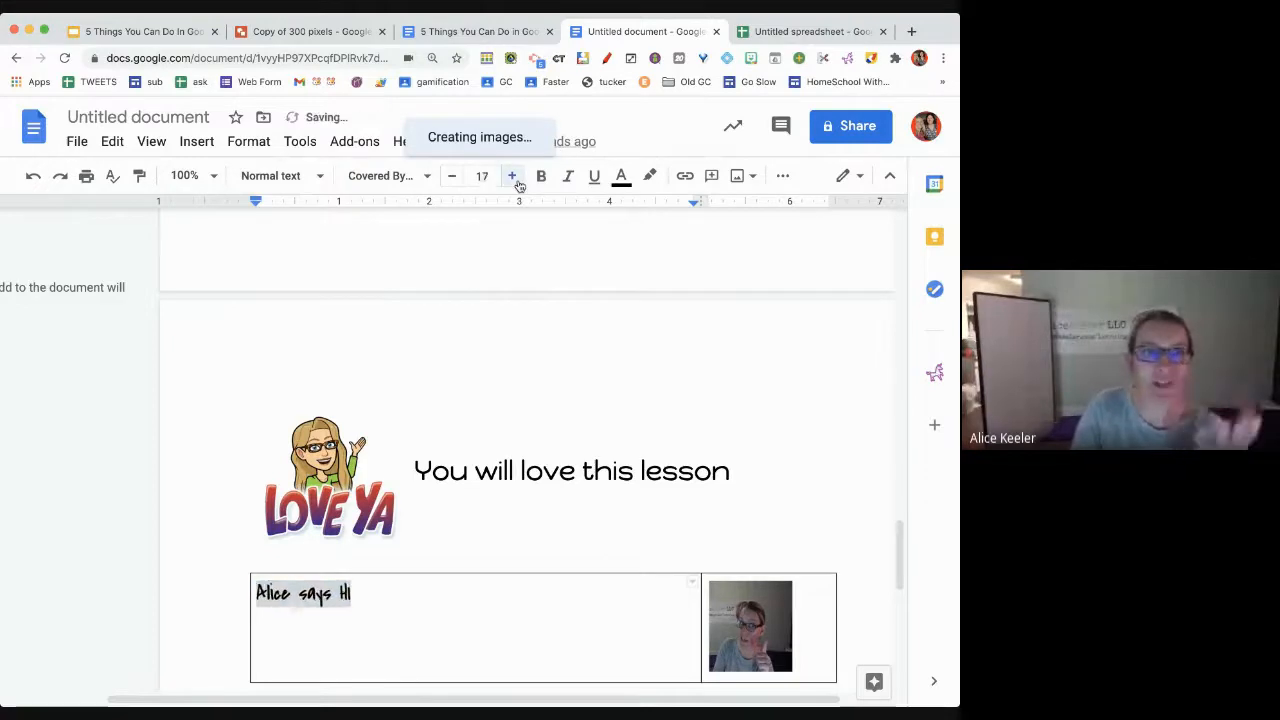
{"action": "left_click", "coordinate": [513, 177]}
{"action": "left_click", "coordinate": [513, 177]}
{"action": "left_click", "coordinate": [513, 177]}
{"action": "left_click", "coordinate": [513, 177]}
{"action": "left_click", "coordinate": [513, 177]}
{"action": "left_click", "coordinate": [513, 177]}
{"action": "left_click", "coordinate": [513, 177]}
{"action": "left_click", "coordinate": [513, 177]}
{"action": "left_click", "coordinate": [513, 177]}
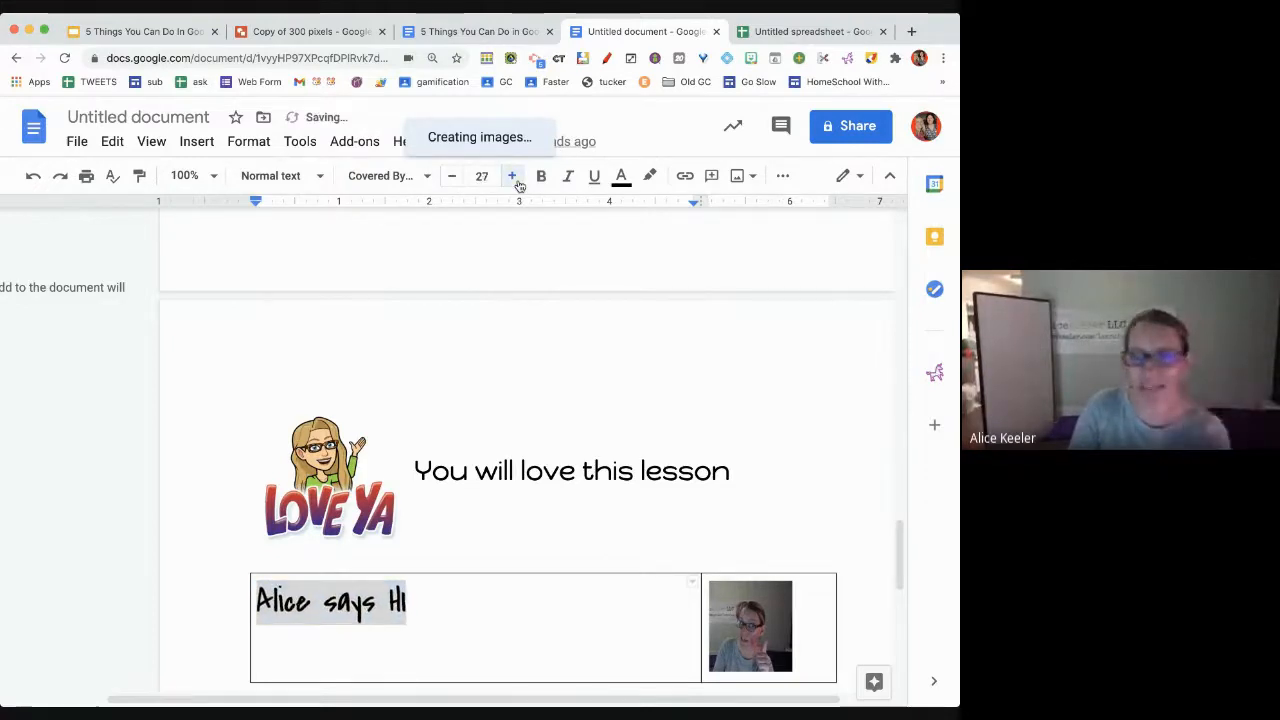
{"action": "left_click", "coordinate": [513, 177]}
{"action": "left_click", "coordinate": [513, 177]}
{"action": "left_click", "coordinate": [513, 177]}
{"action": "left_click", "coordinate": [513, 177]}
{"action": "left_click", "coordinate": [513, 177]}
{"action": "left_click", "coordinate": [513, 177]}
{"action": "left_click", "coordinate": [513, 177]}
{"action": "left_click", "coordinate": [513, 177]}
{"action": "left_click", "coordinate": [513, 177]}
{"action": "left_click", "coordinate": [513, 177]}
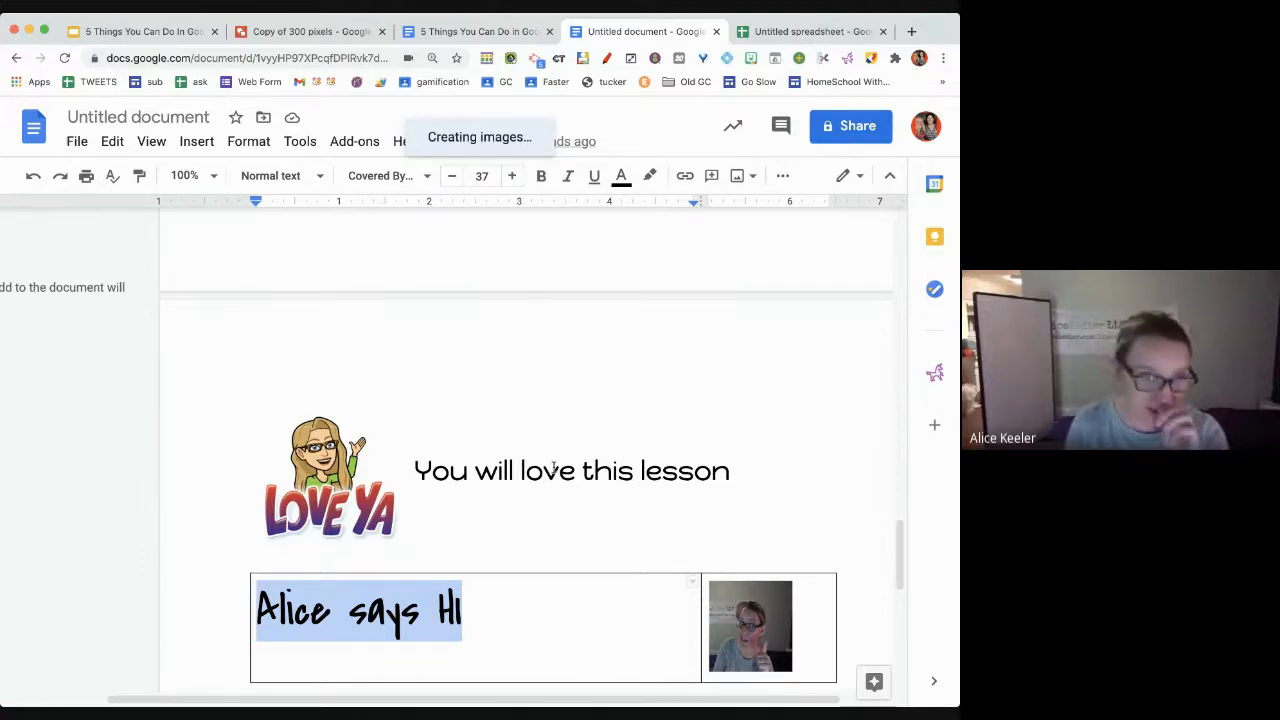
Give both cells of the greeting table Middle vertical alignment and set the table border to 0 pt
{"action": "left_click_drag", "start_coordinate": [557, 470], "coordinate": [618, 470]}
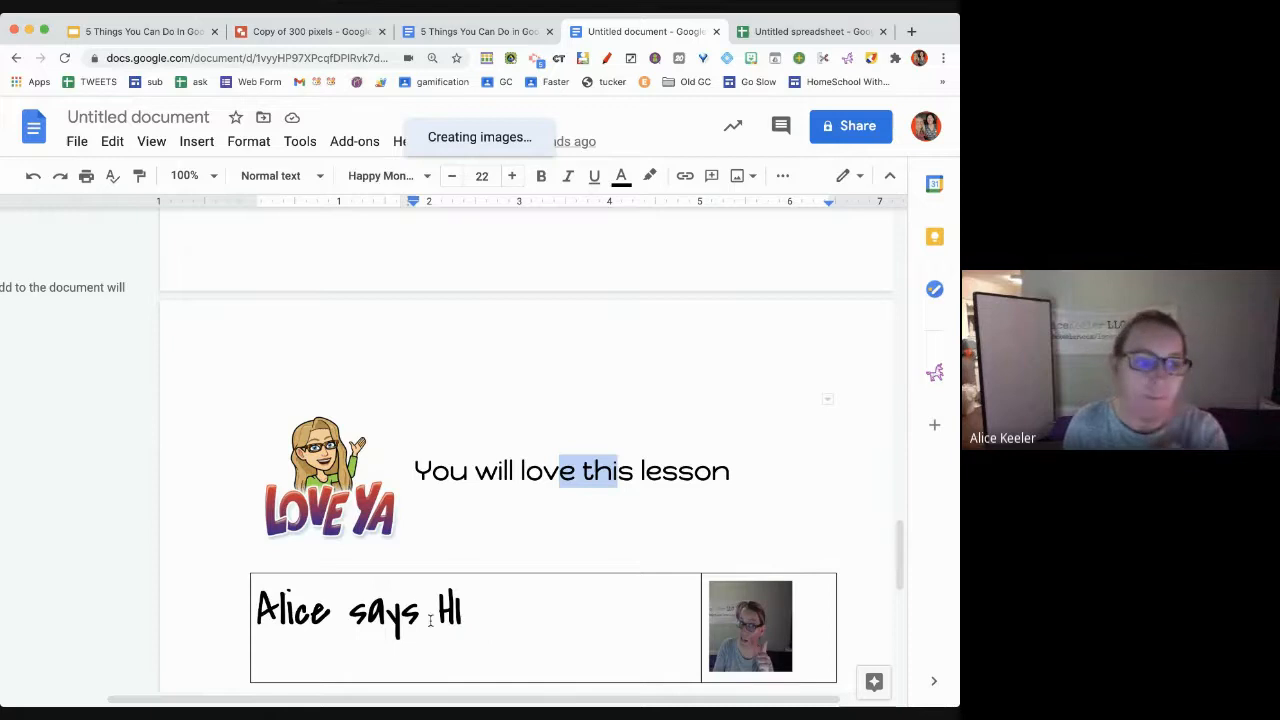
{"action": "left_click_drag", "start_coordinate": [430, 620], "coordinate": [467, 618]}
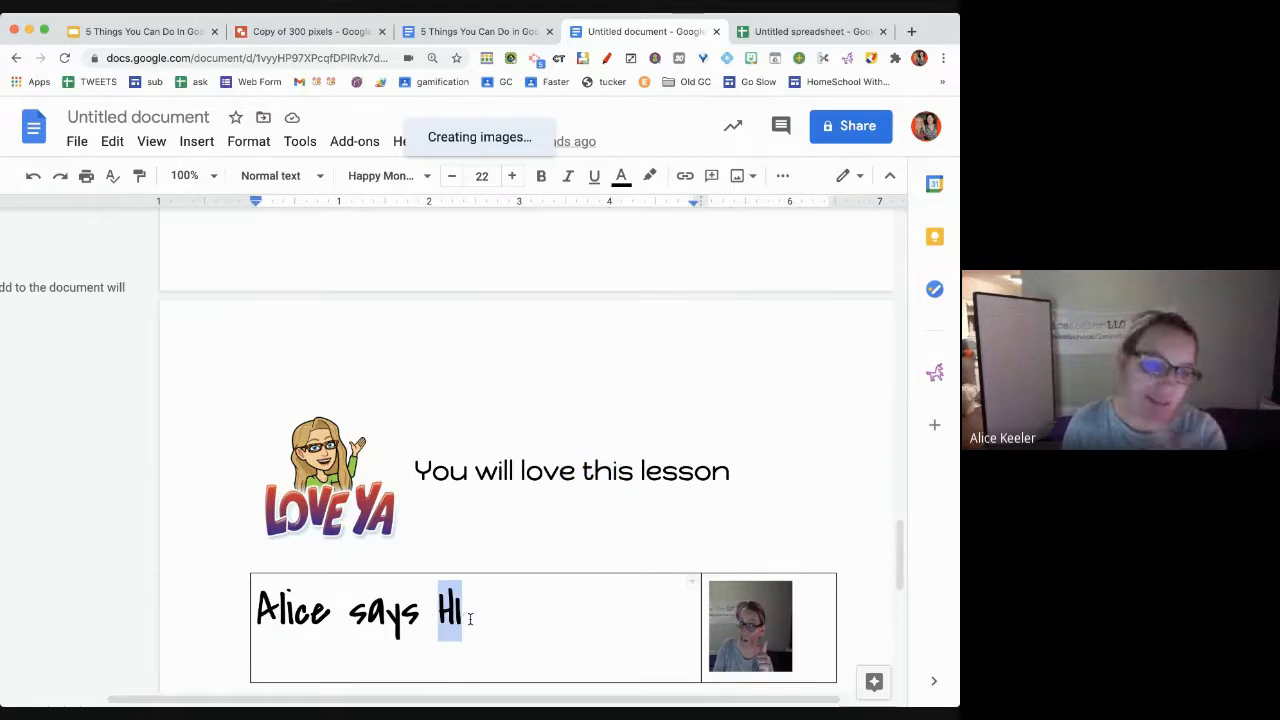
{"action": "left_click", "coordinate": [525, 643]}
{"action": "left_click_drag", "start_coordinate": [527, 643], "coordinate": [710, 643]}
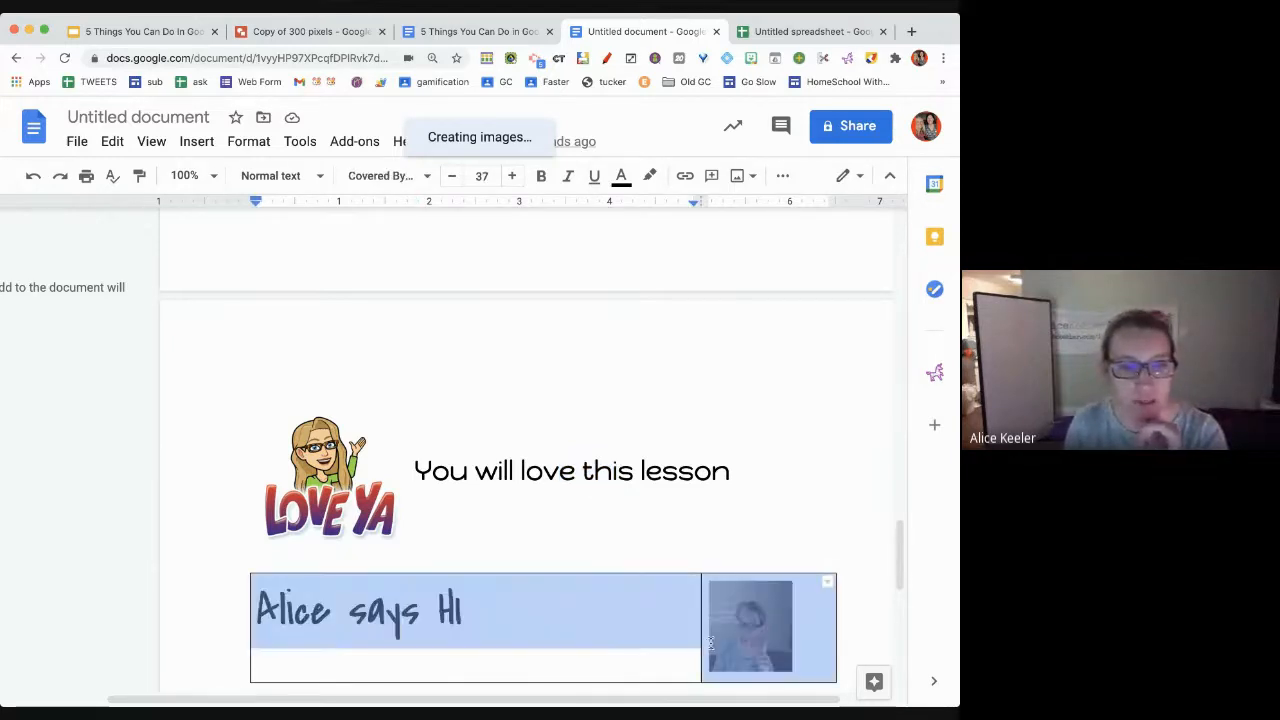
{"action": "right_click", "coordinate": [657, 633]}
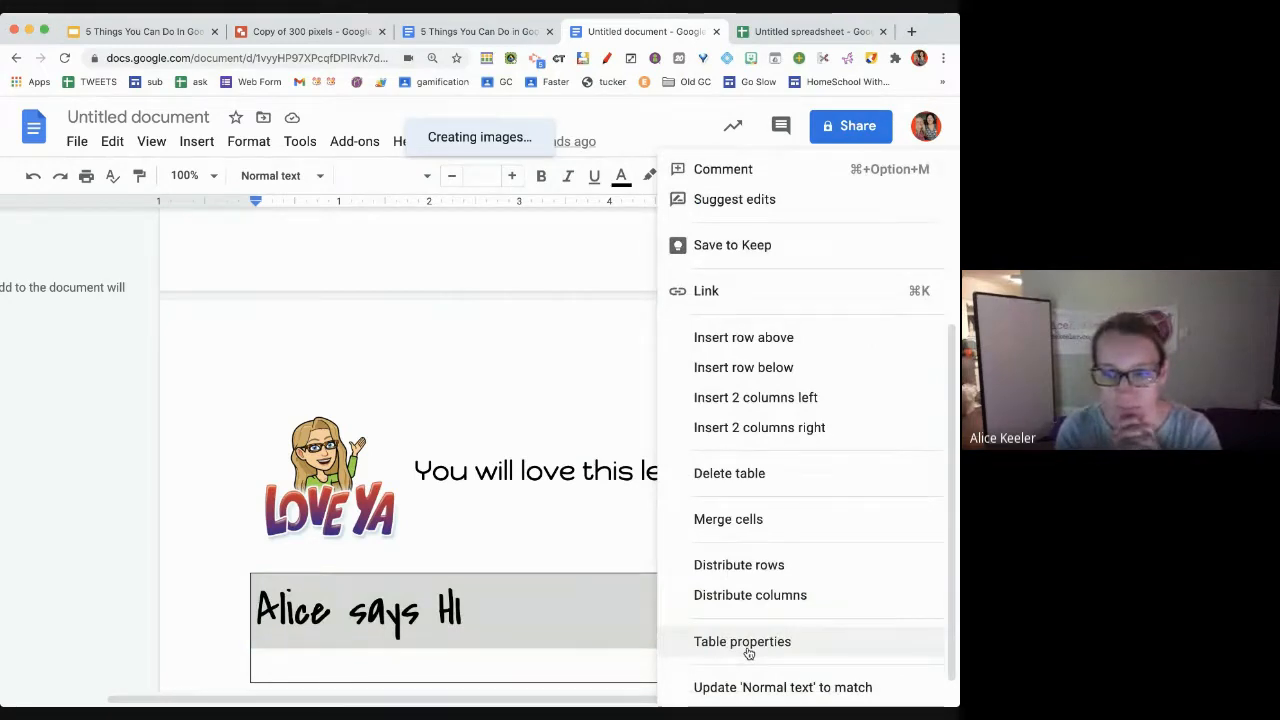
{"action": "left_click", "coordinate": [742, 642]}
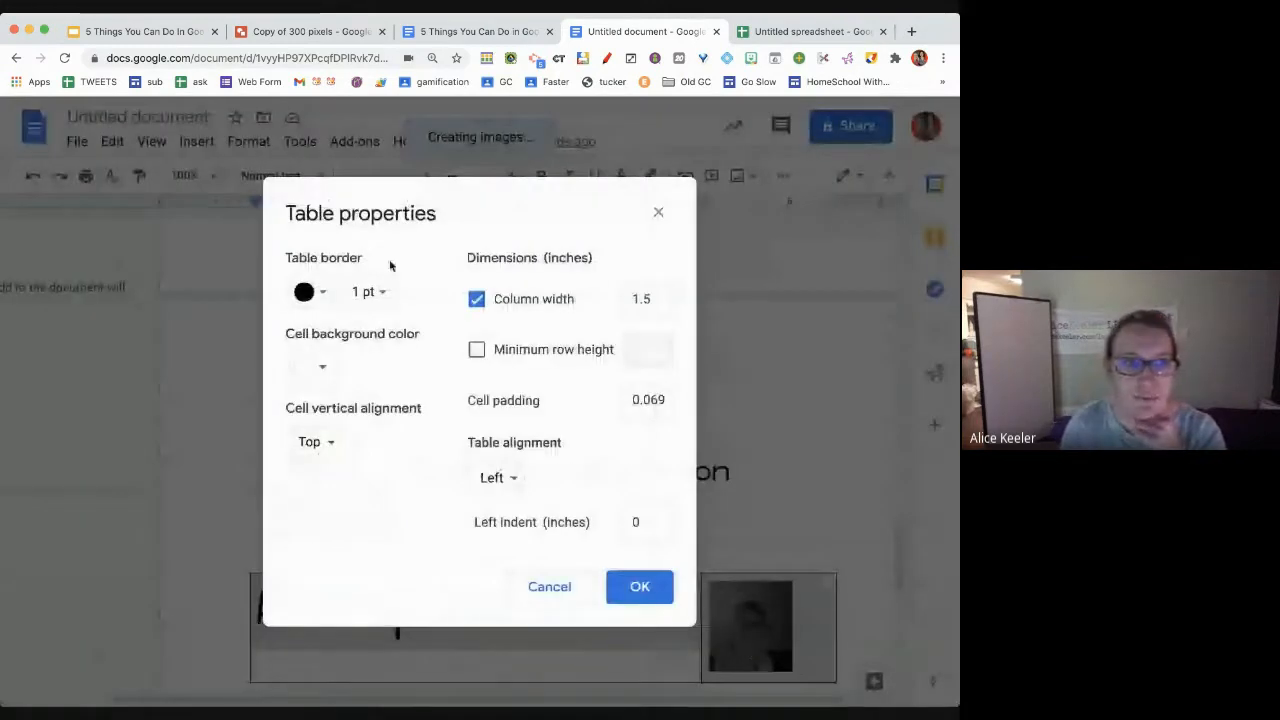
{"action": "left_click", "coordinate": [383, 303]}
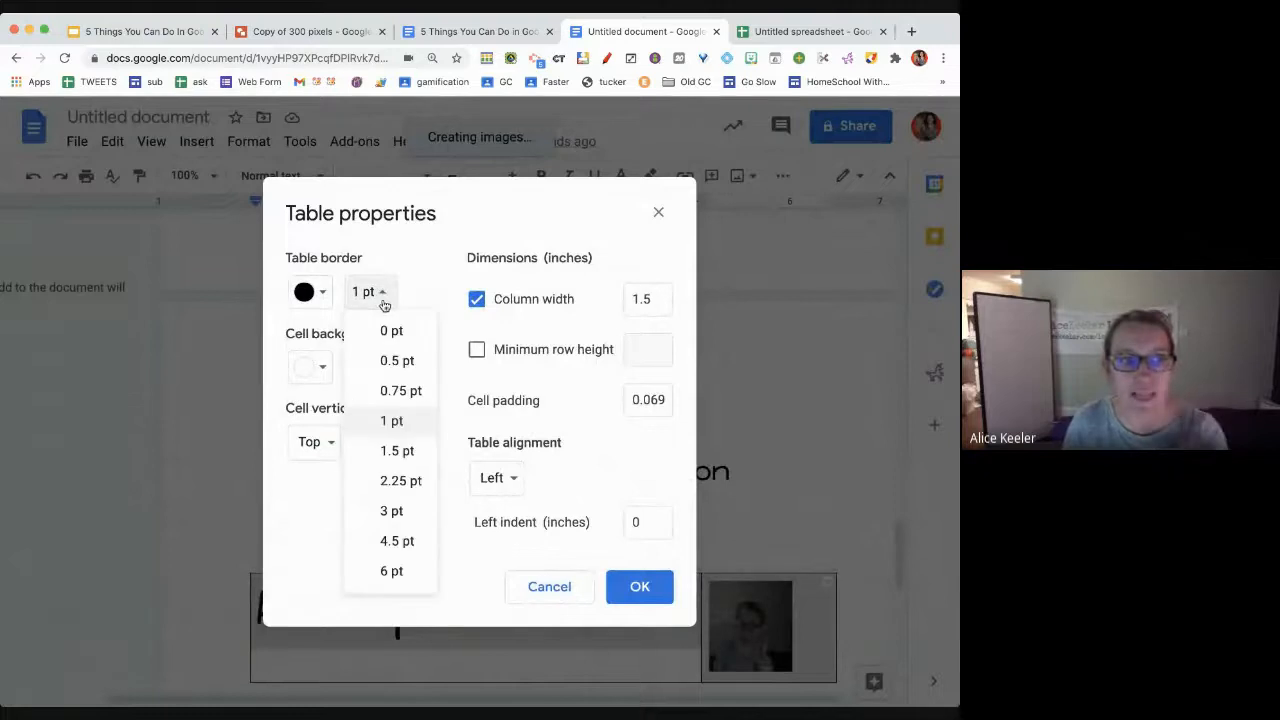
{"action": "left_click", "coordinate": [330, 442]}
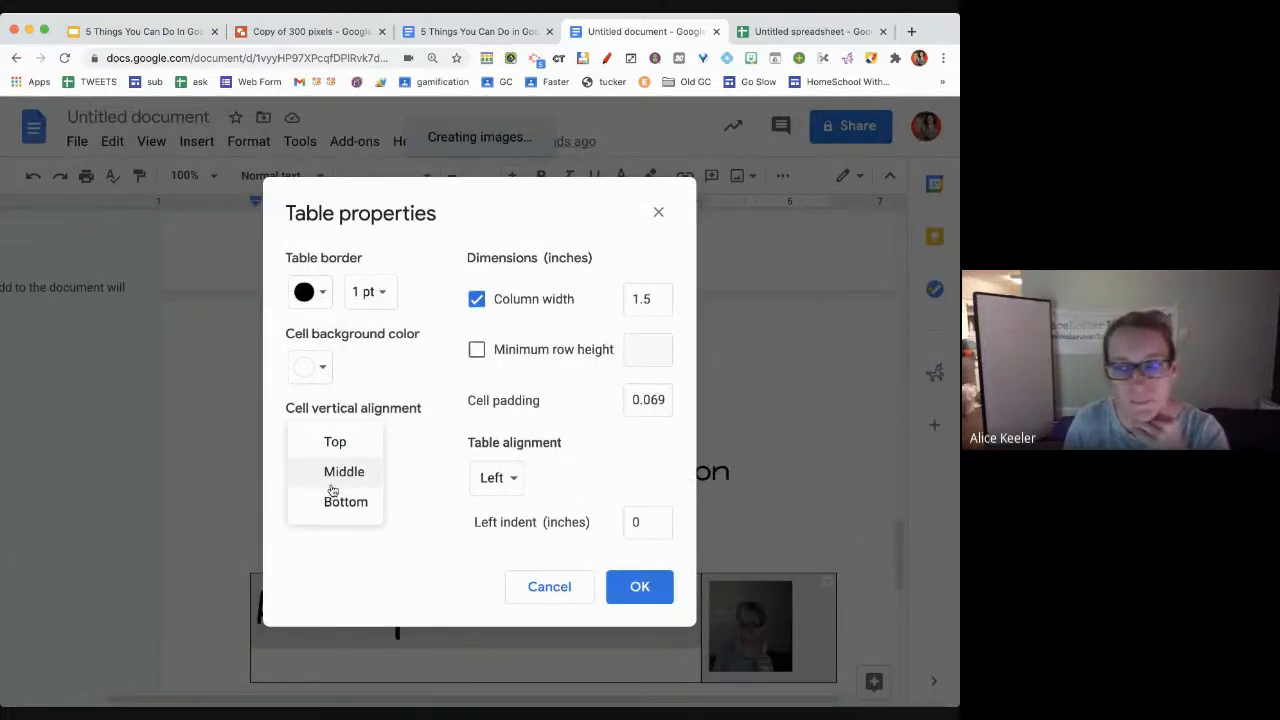
{"action": "left_click", "coordinate": [333, 489]}
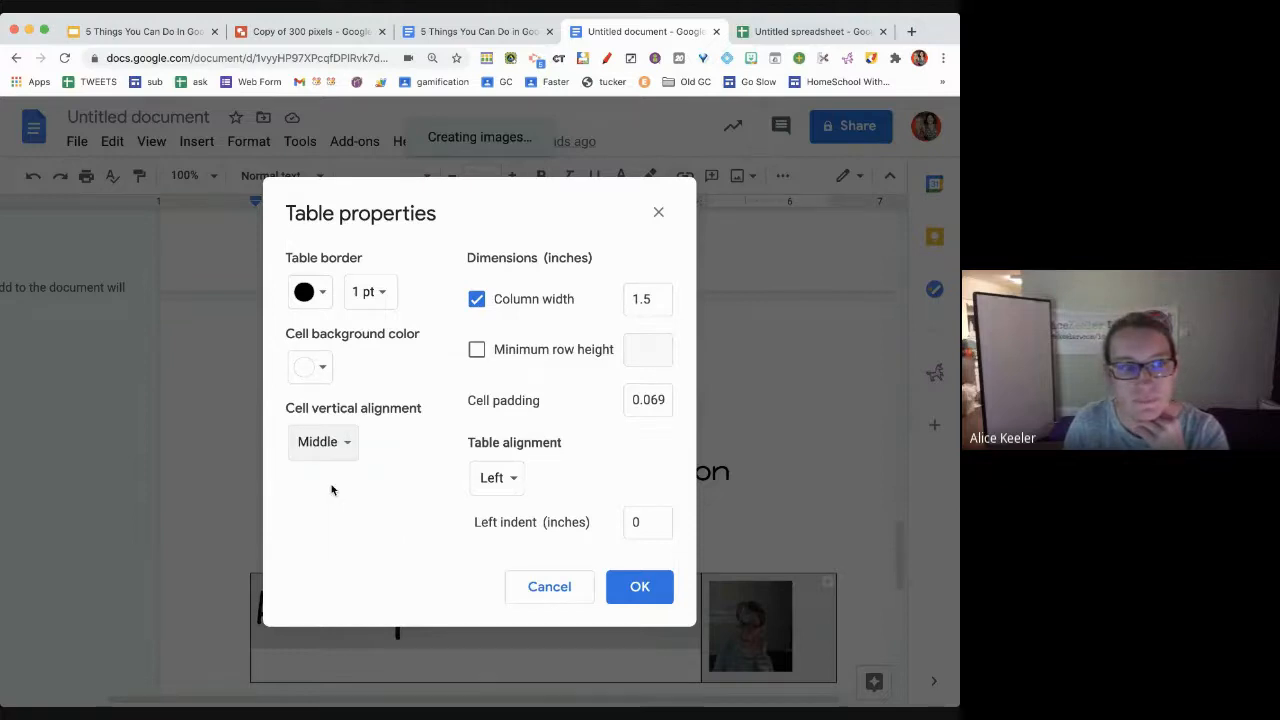
{"action": "left_click", "coordinate": [380, 303]}
{"action": "left_click", "coordinate": [379, 327]}
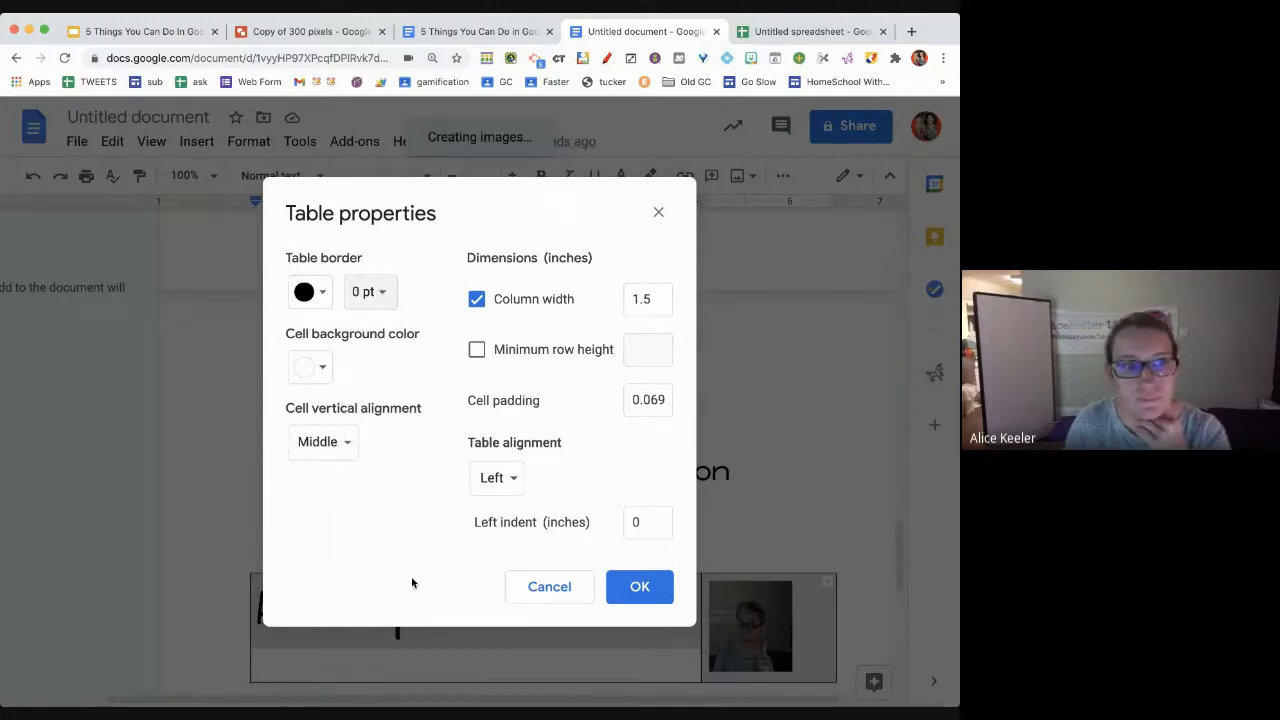
{"action": "left_click", "coordinate": [658, 594]}
{"action": "left_click", "coordinate": [743, 534]}
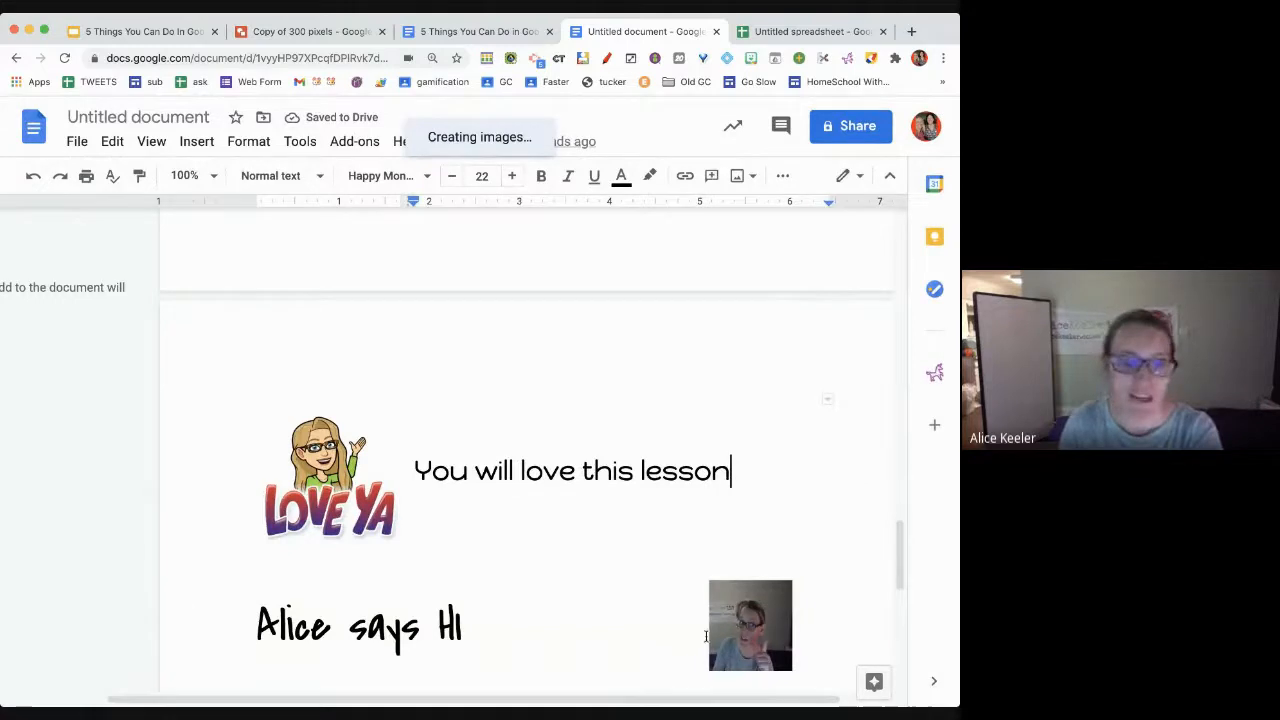
Narrow the greeting table's text column so the photo sits closer to the text, and pull in the table's outer edge
{"action": "left_click_drag", "start_coordinate": [701, 636], "coordinate": [565, 634]}
{"action": "left_click", "coordinate": [810, 632]}
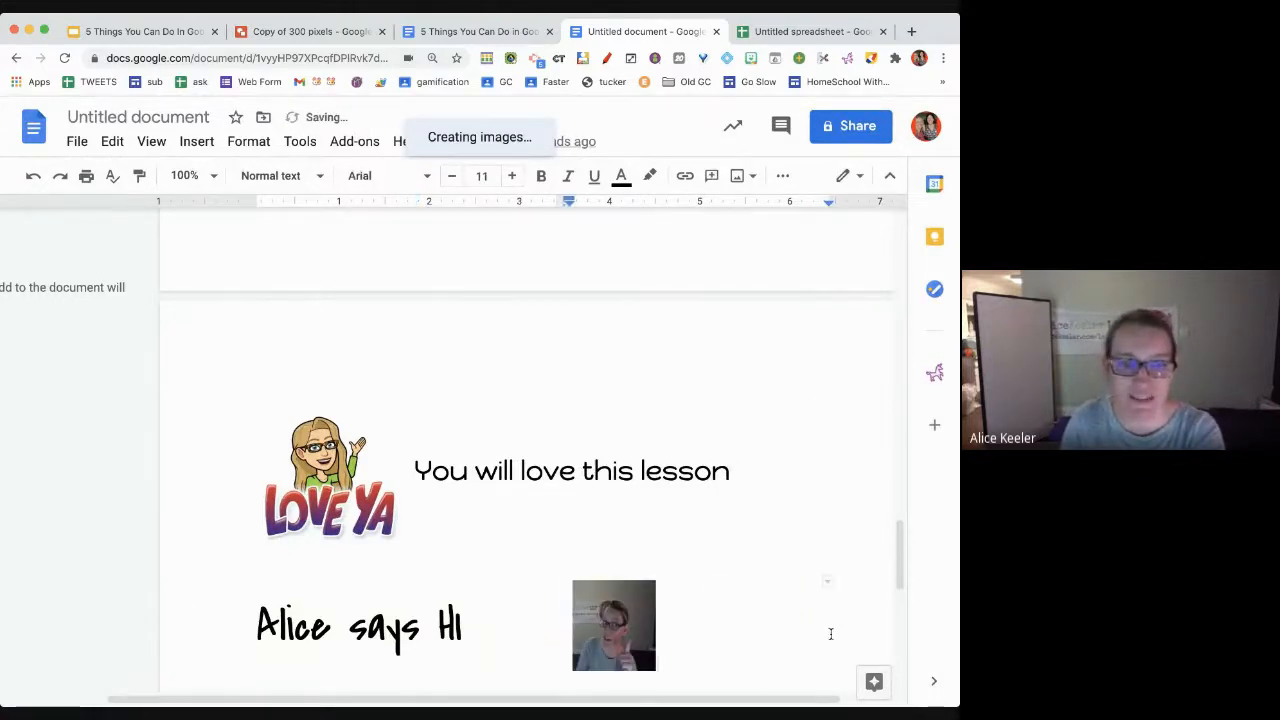
{"action": "left_click_drag", "start_coordinate": [830, 633], "coordinate": [719, 632]}
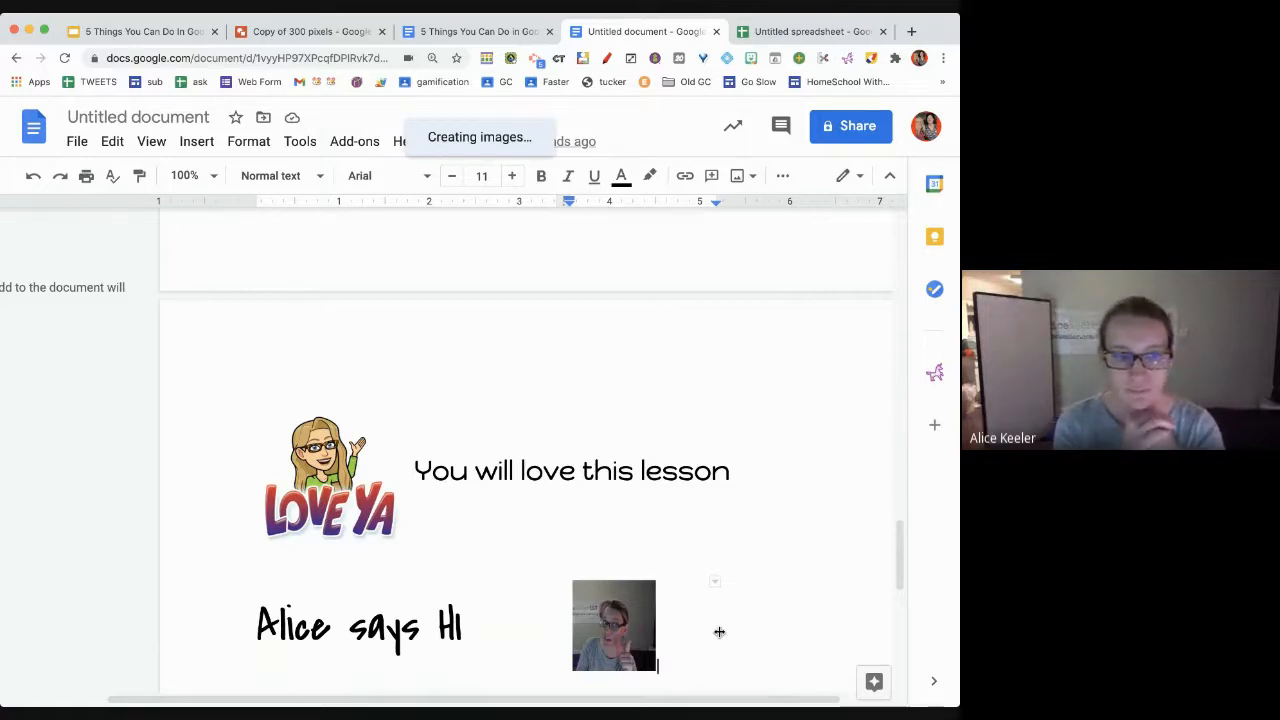
{"action": "scroll", "coordinate": [719, 632], "scroll_direction": "down", "scroll_amount": 2}
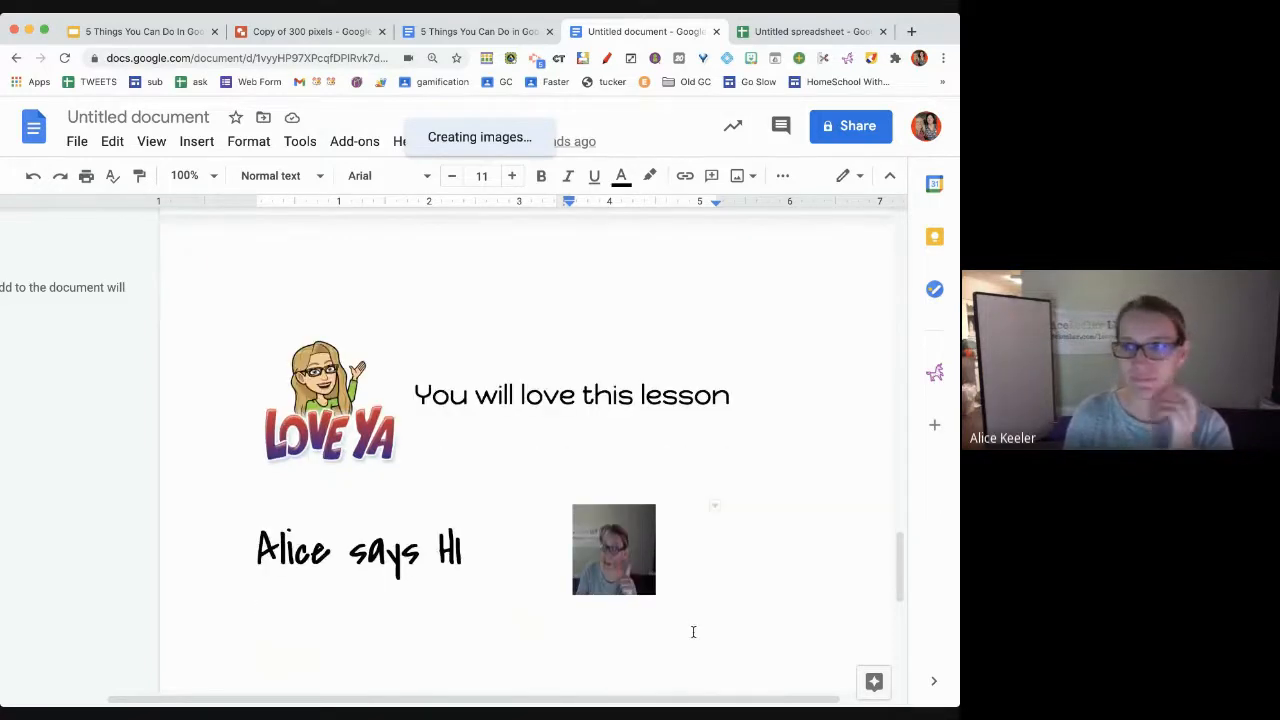
{"action": "left_click", "coordinate": [681, 668]}
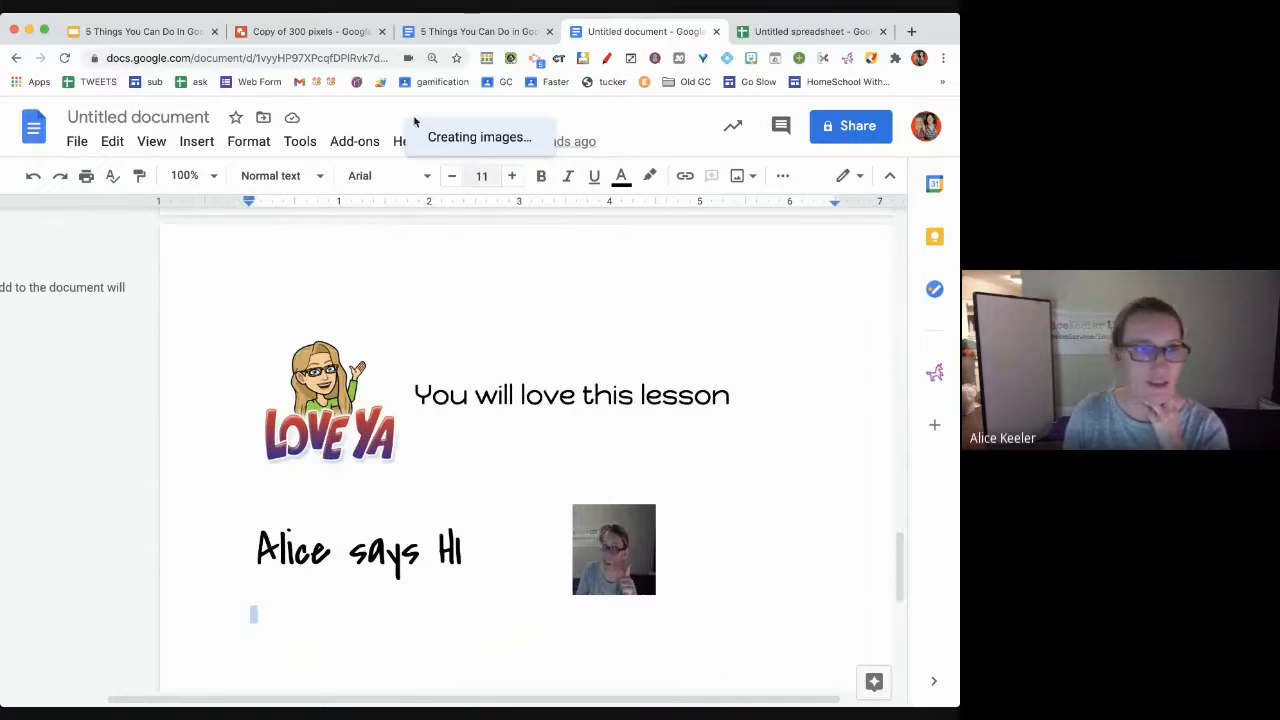
Switch to the "5 Things You Can Do In Google Docs" presentation and show the slide "3) View Comments in Doc"
{"action": "left_click", "coordinate": [172, 38]}
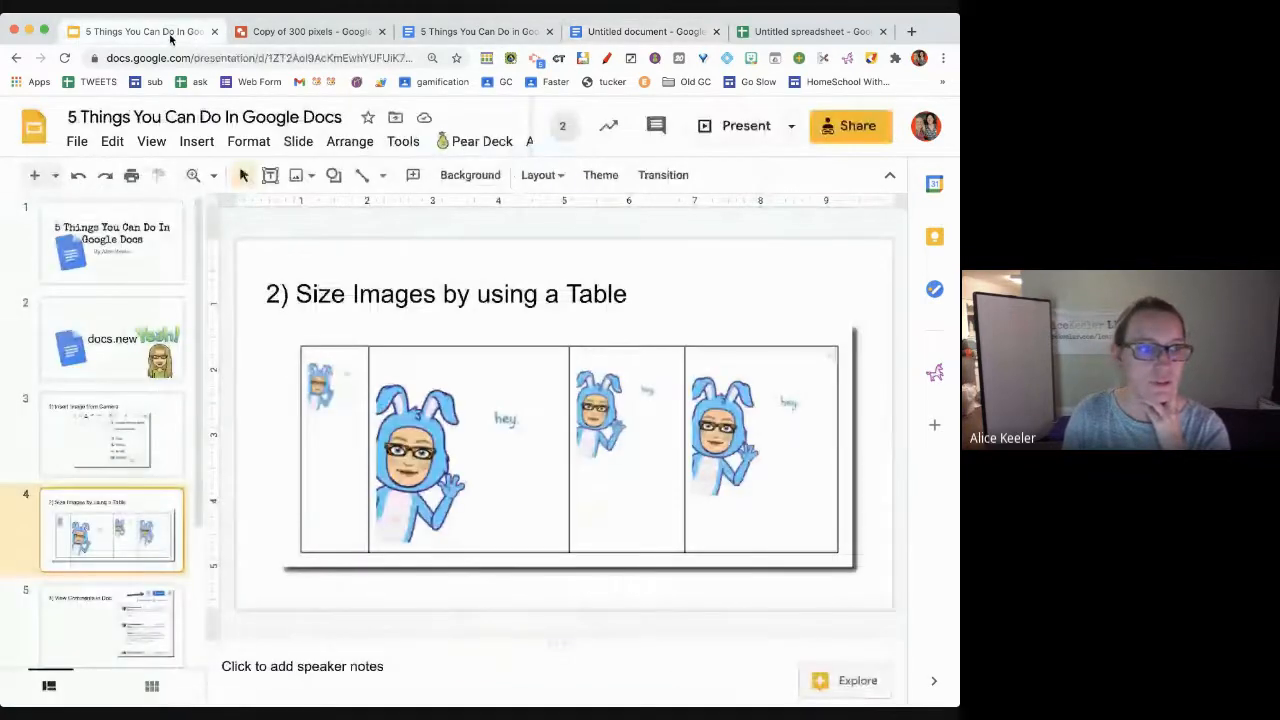
{"action": "scroll", "coordinate": [110, 450], "scroll_direction": "down", "scroll_amount": 2}
{"action": "left_click", "coordinate": [157, 522]}
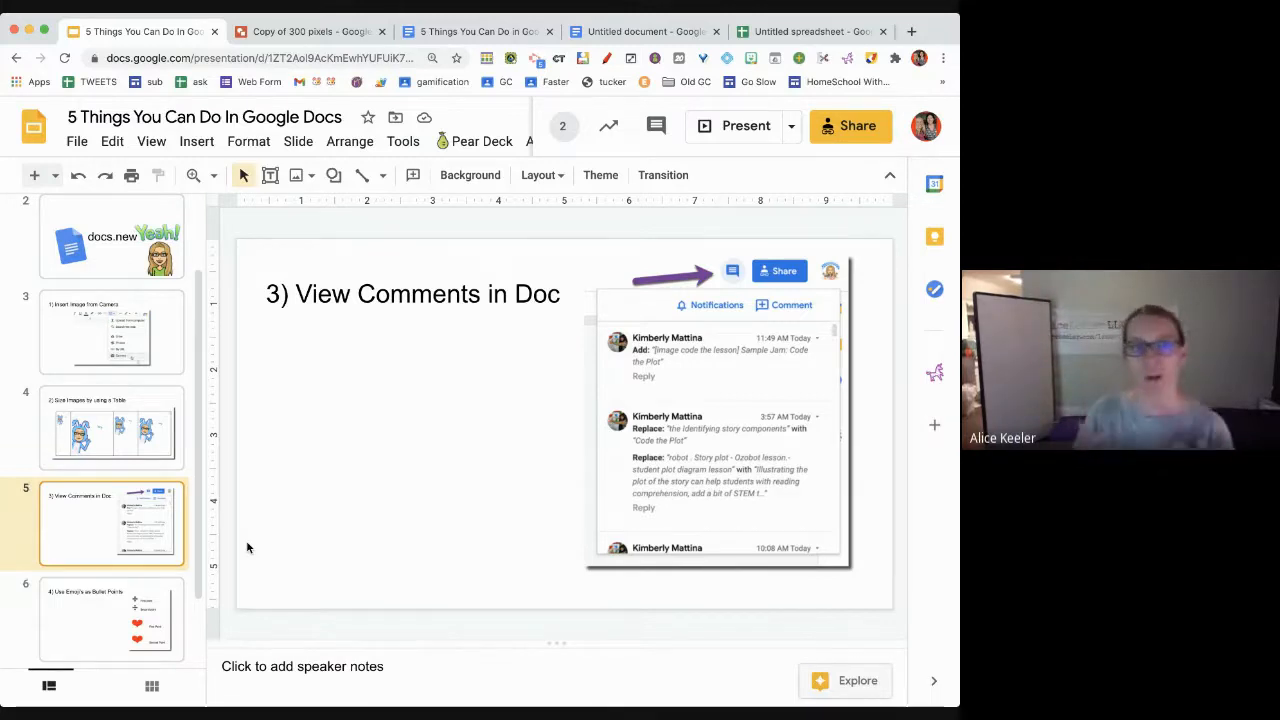
In the "5 Things You Can Do in Google Docs" document, add a short greeting comment on the end of "First point" beside the division sign
{"action": "left_click", "coordinate": [462, 31]}
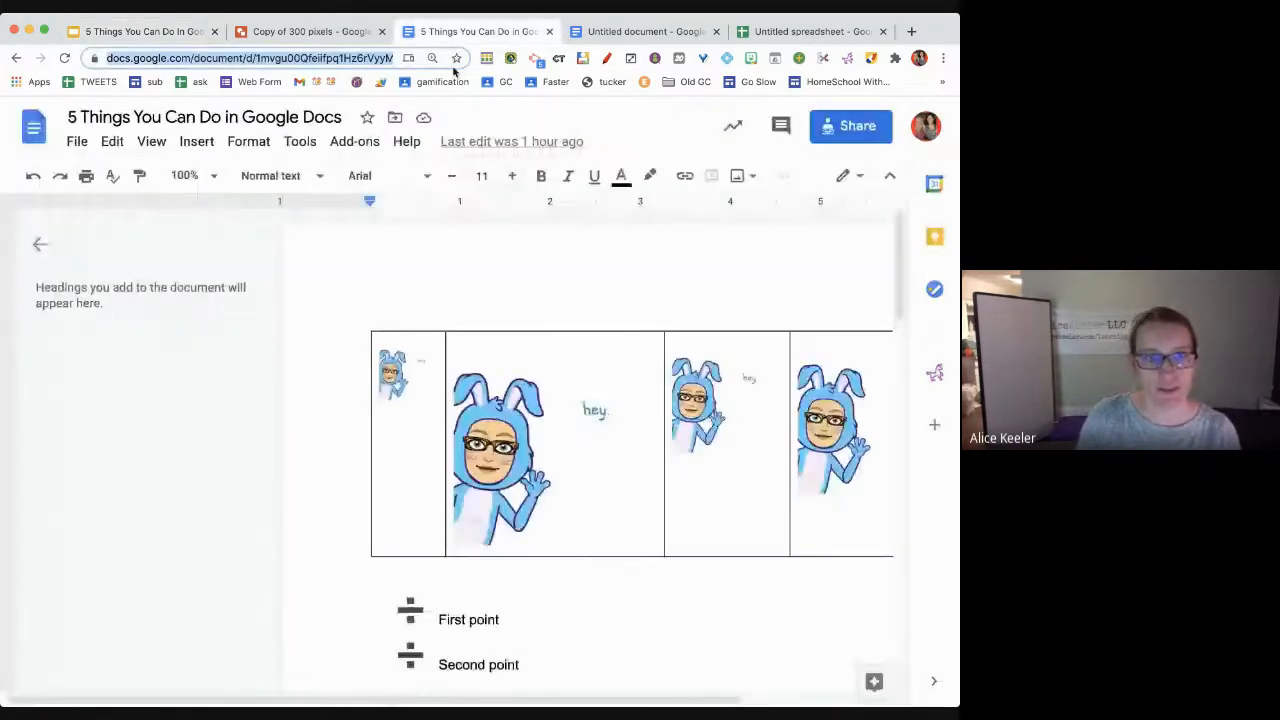
{"action": "scroll", "coordinate": [478, 355], "scroll_direction": "down", "scroll_amount": 2}
{"action": "scroll", "coordinate": [478, 355], "scroll_direction": "right", "scroll_amount": 1}
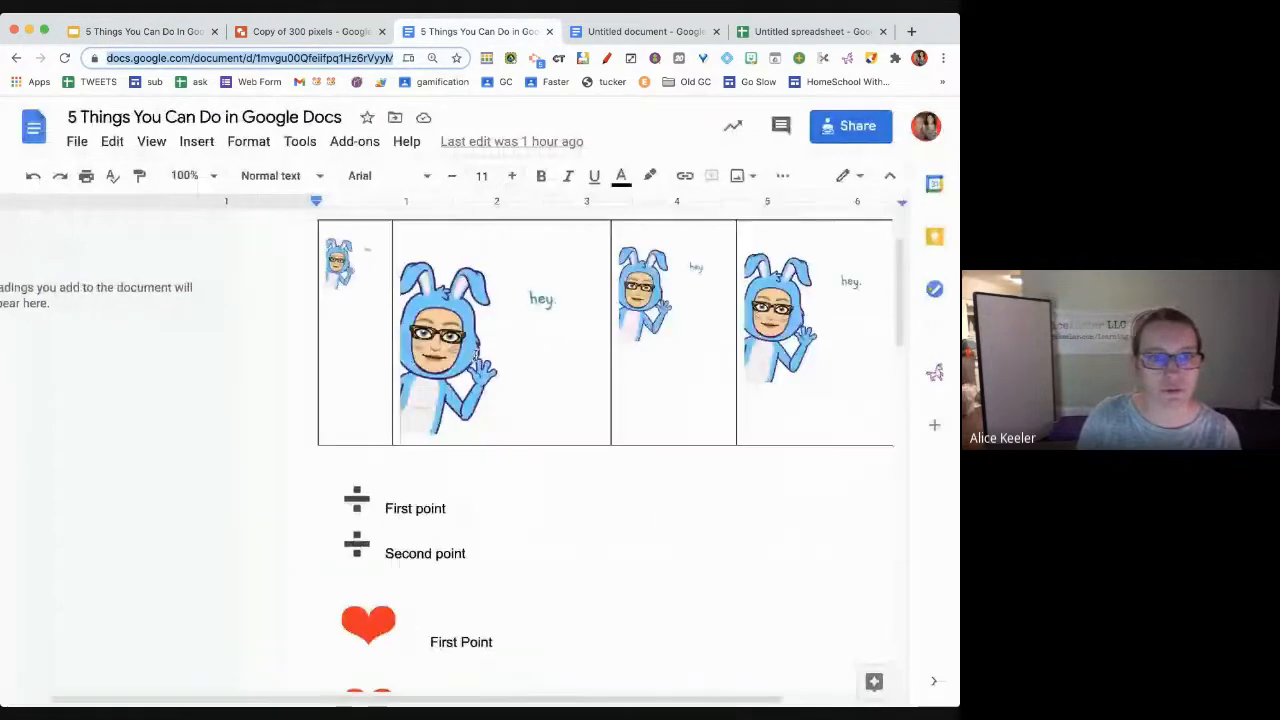
{"action": "left_click_drag", "start_coordinate": [446, 511], "coordinate": [423, 511]}
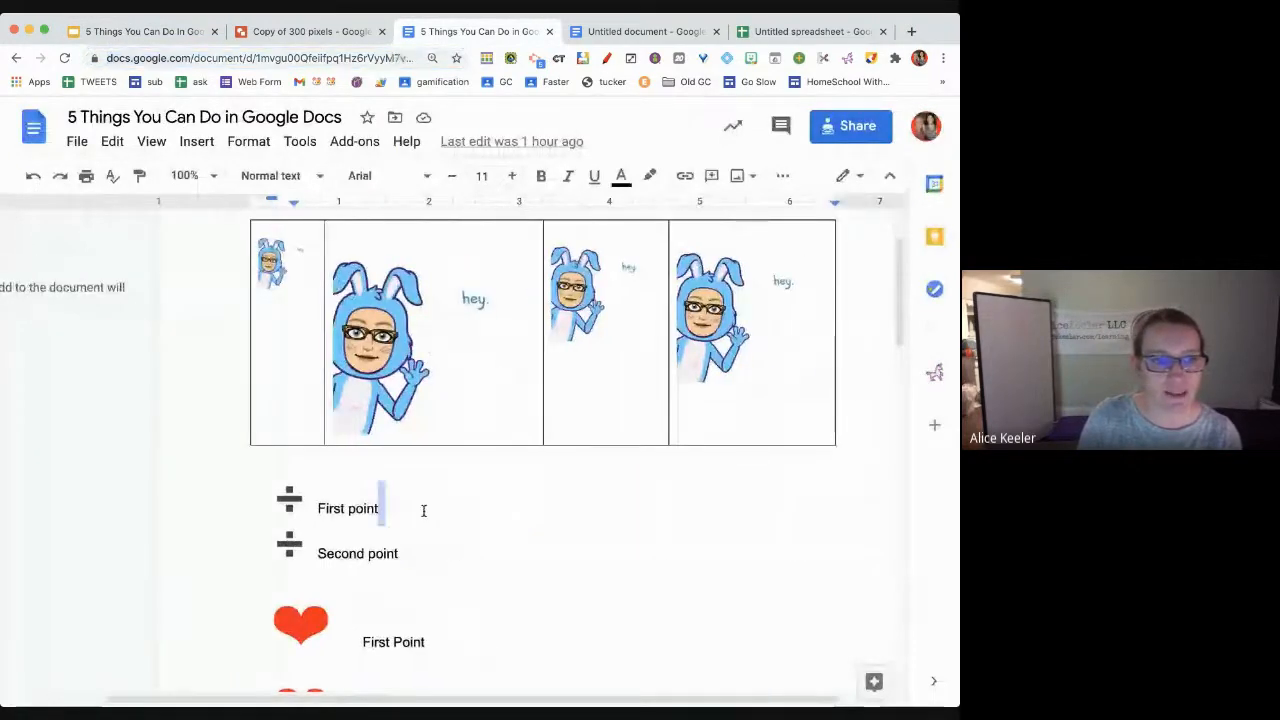
{"action": "scroll", "coordinate": [573, 541], "scroll_direction": "right", "scroll_amount": 1}
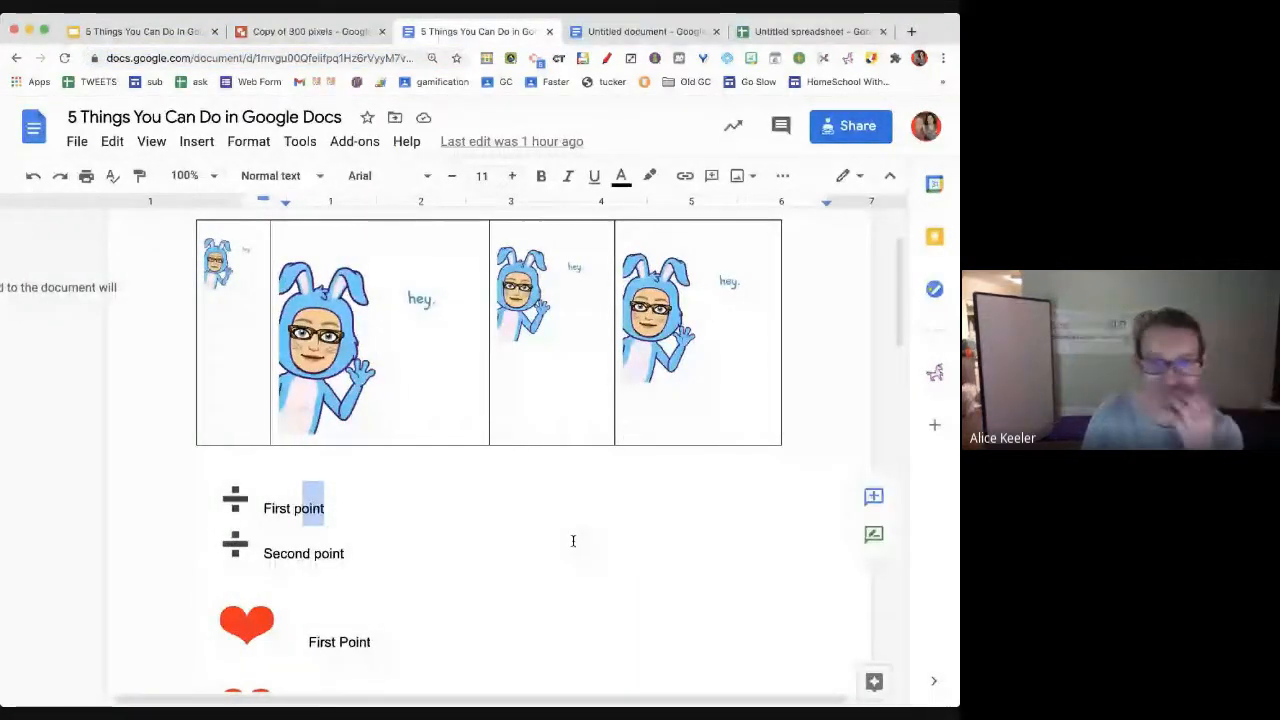
{"action": "scroll", "coordinate": [573, 541], "scroll_direction": "right", "scroll_amount": 1}
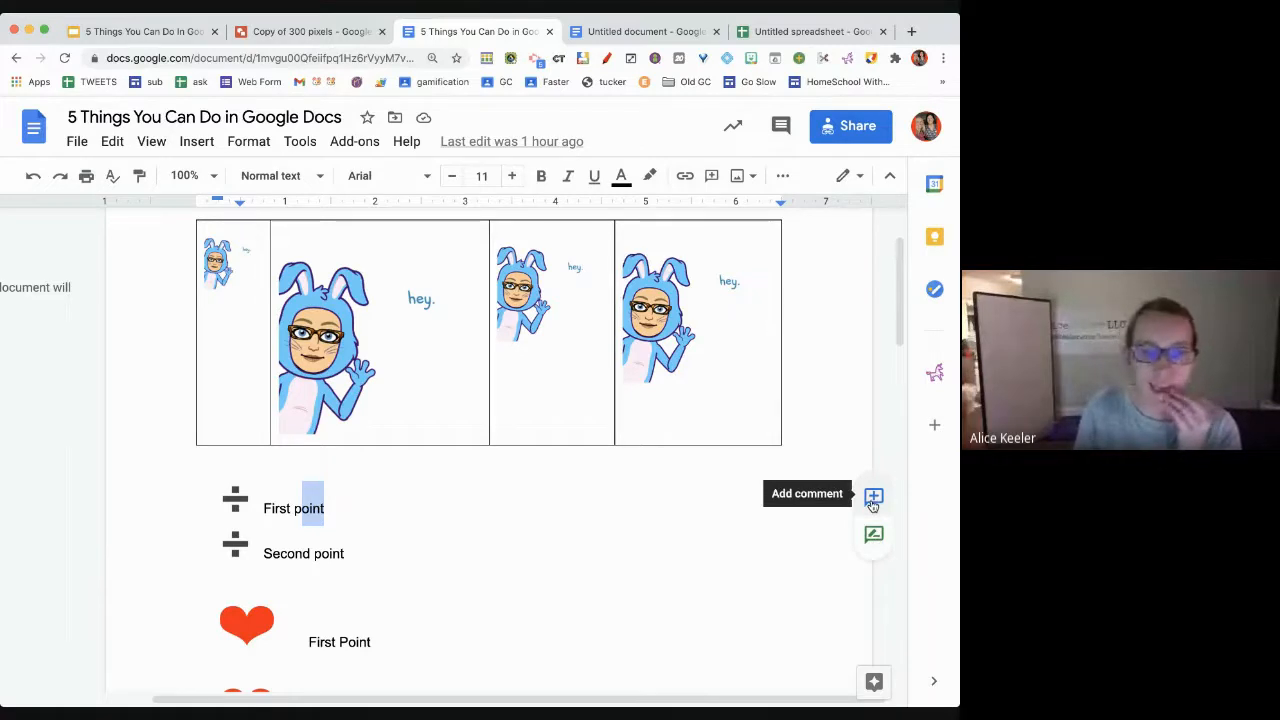
{"action": "left_click", "coordinate": [872, 503]}
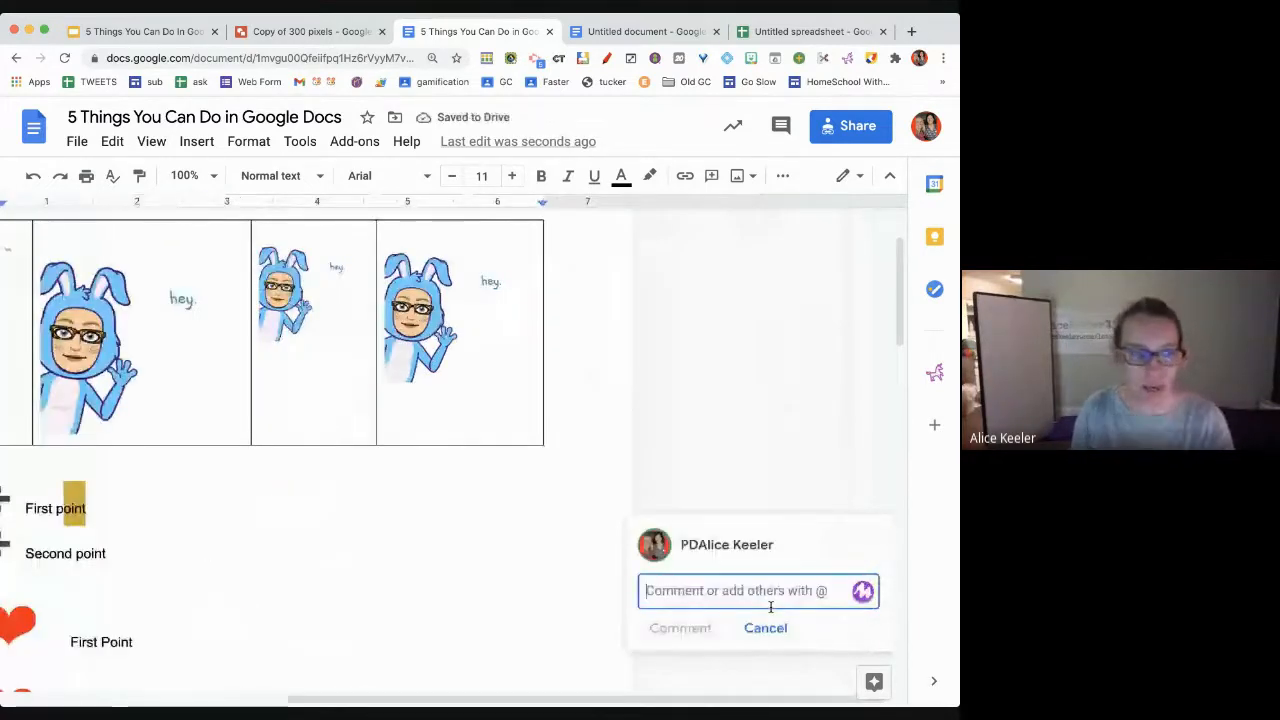
{"action": "type", "text": "Hi this is alice"}
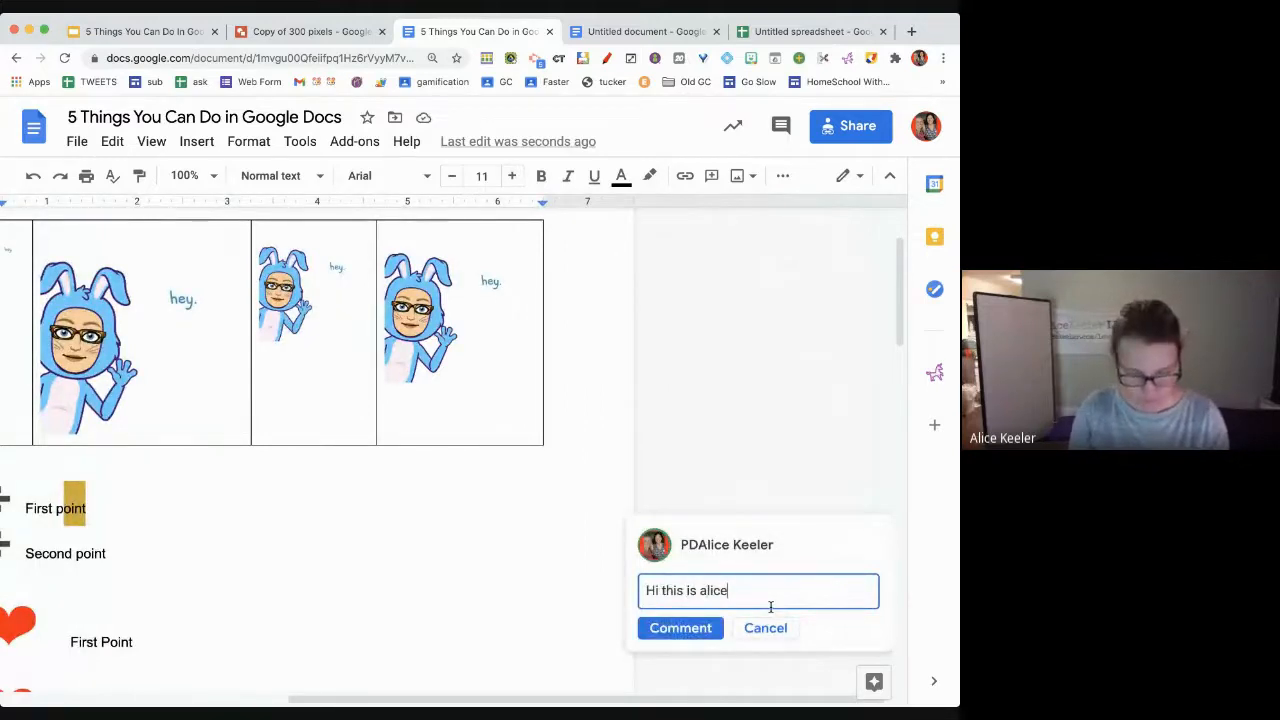
{"action": "key", "text": "super+Return"}
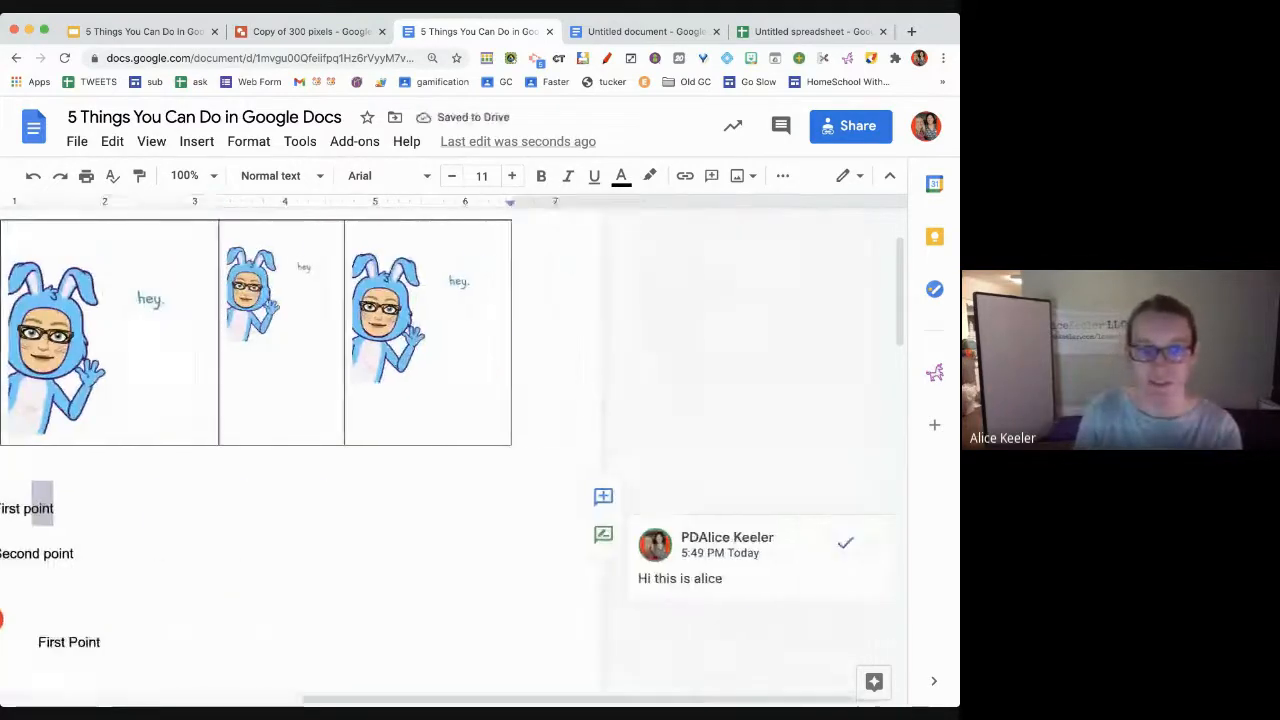
Add the comment "Here is another comment" on the end of "First Point" beside the red heart
{"action": "scroll", "coordinate": [620, 600], "scroll_direction": "down", "scroll_amount": 2}
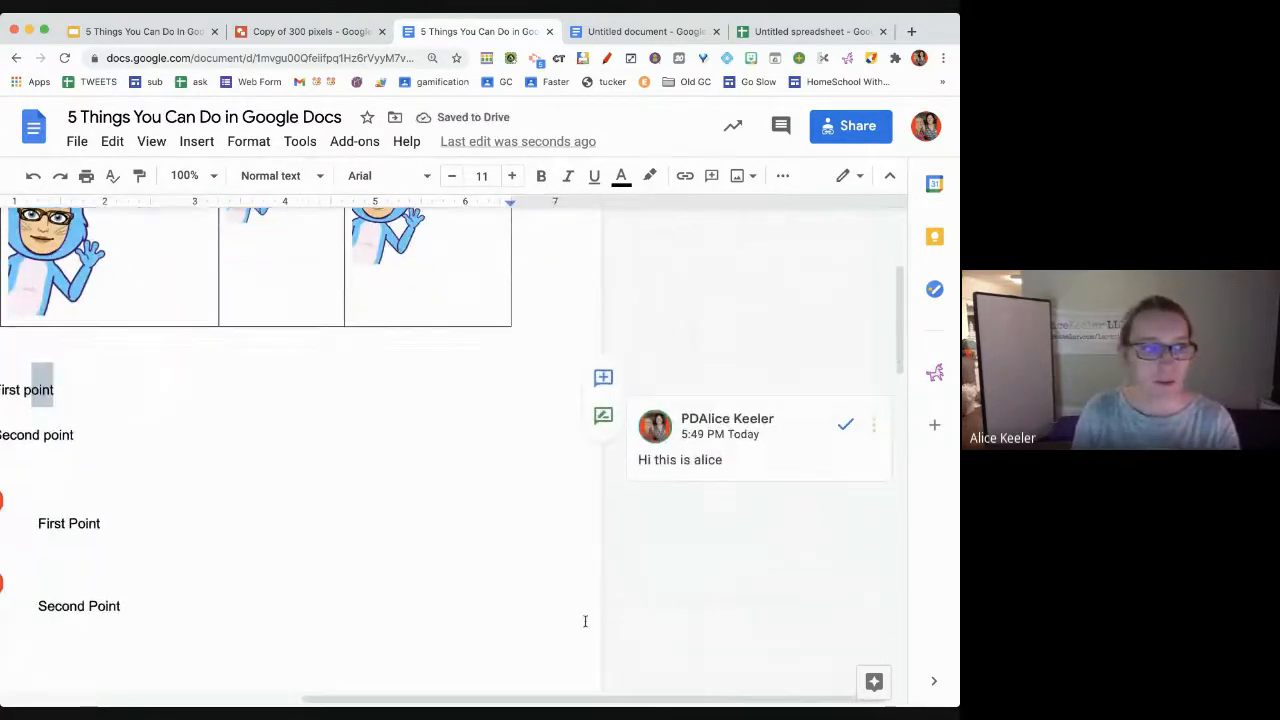
{"action": "left_click", "coordinate": [96, 515]}
{"action": "left_click_drag", "start_coordinate": [218, 525], "coordinate": [230, 528]}
{"action": "key", "text": "super+alt+m"}
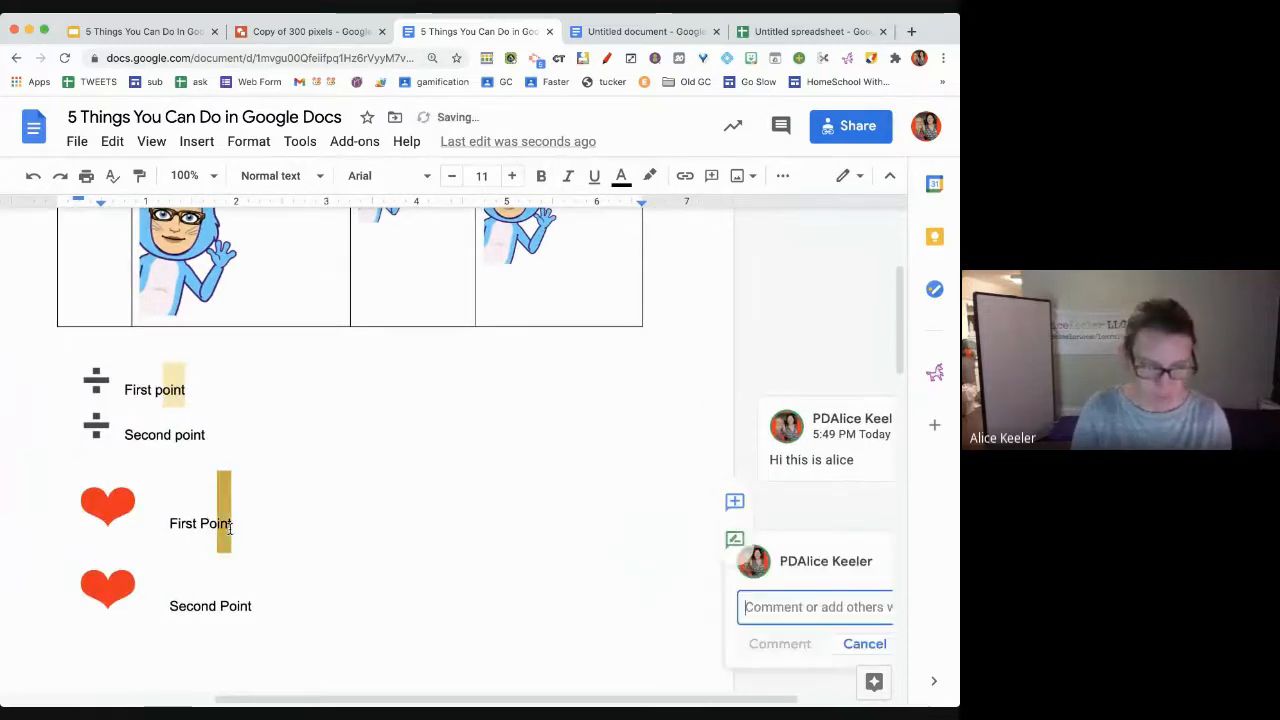
{"action": "type", "text": "Here is another"}
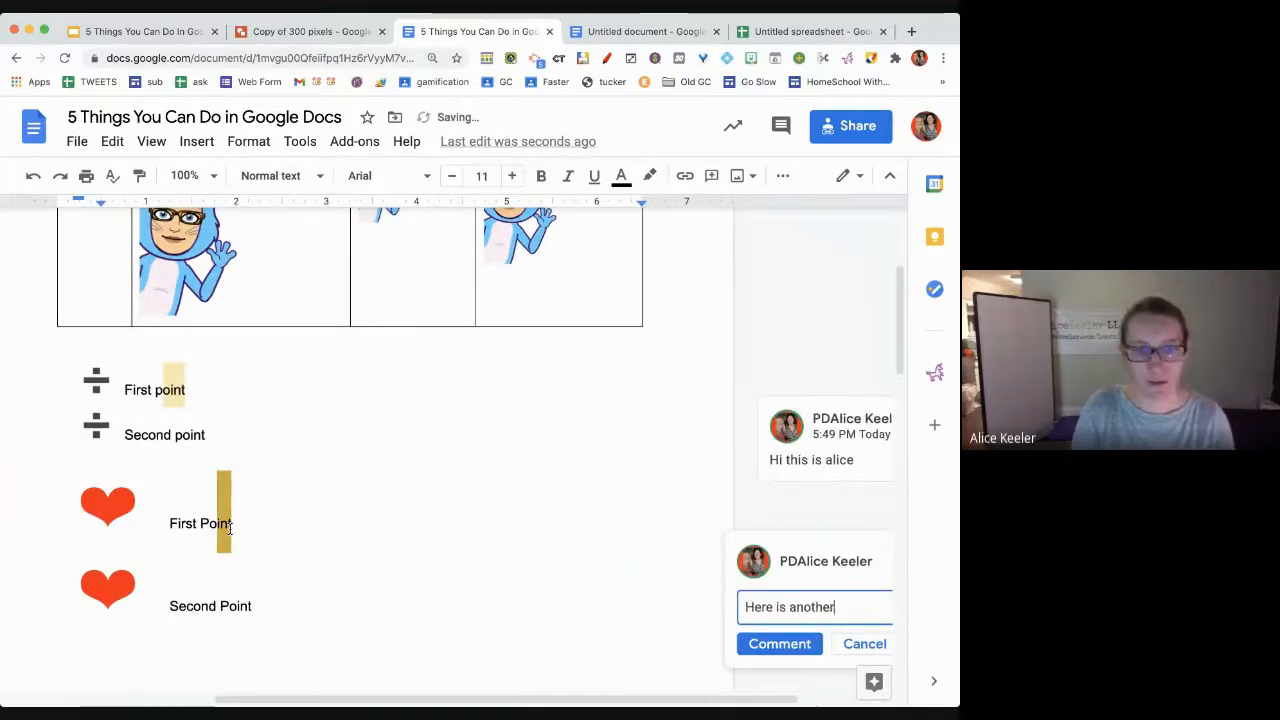
{"action": "type", "text": " comment"}
{"action": "key", "text": "ctrl+Return"}
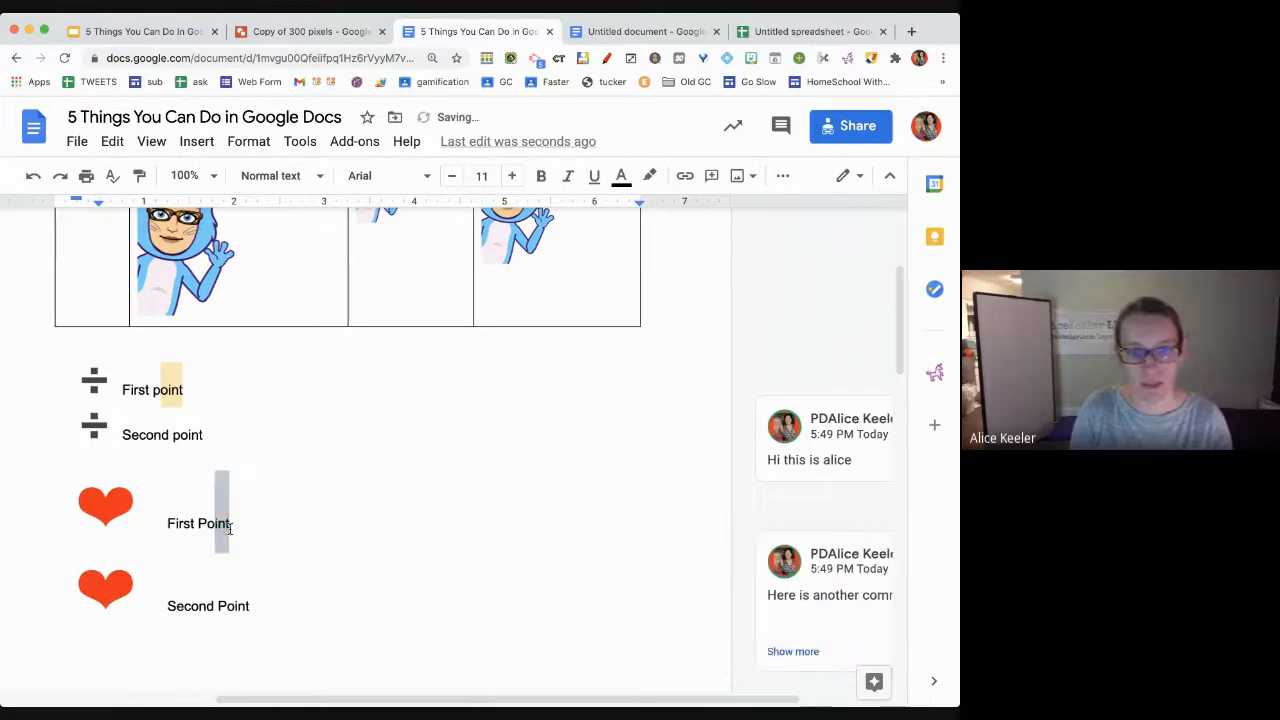
Open the document's comment history and select the earlier greeting comment to locate its text in the document
{"action": "scroll", "coordinate": [197, 523], "scroll_direction": "right", "scroll_amount": 3}
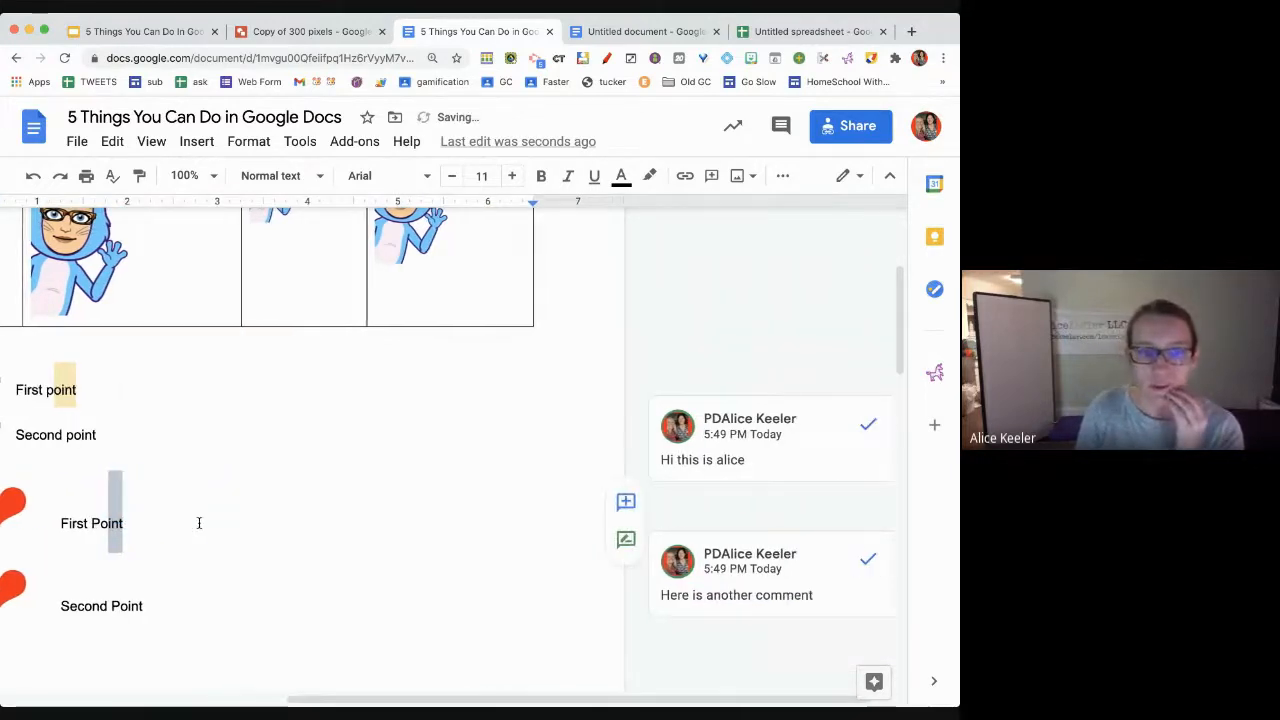
{"action": "scroll", "coordinate": [199, 523], "scroll_direction": "right", "scroll_amount": 1}
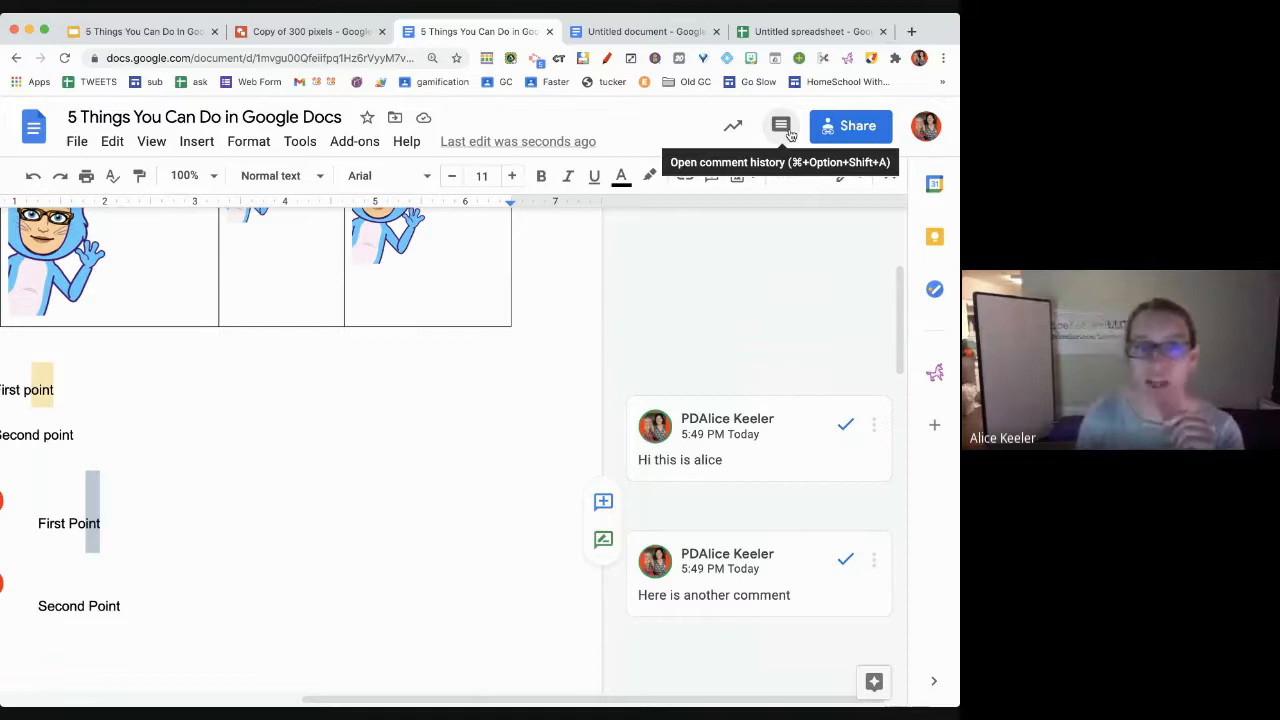
{"action": "left_click", "coordinate": [781, 126]}
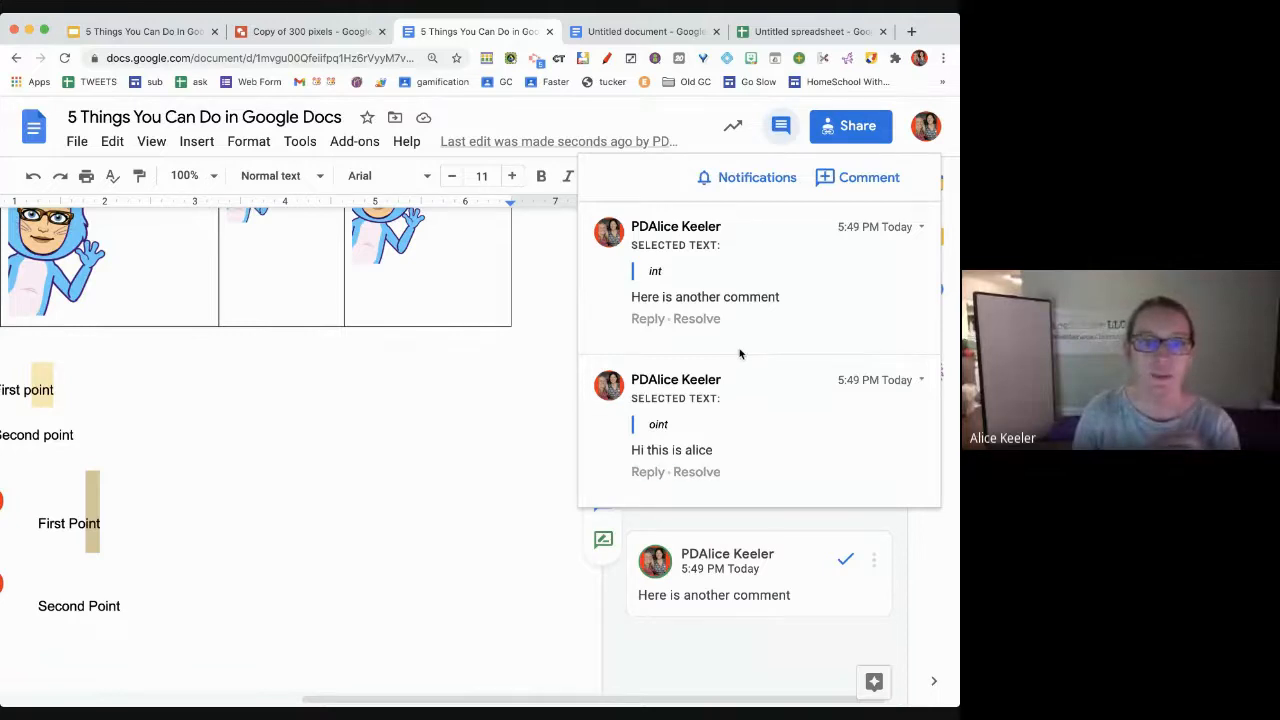
{"action": "left_click", "coordinate": [720, 400]}
{"action": "left_click_drag", "start_coordinate": [856, 700], "coordinate": [814, 700]}
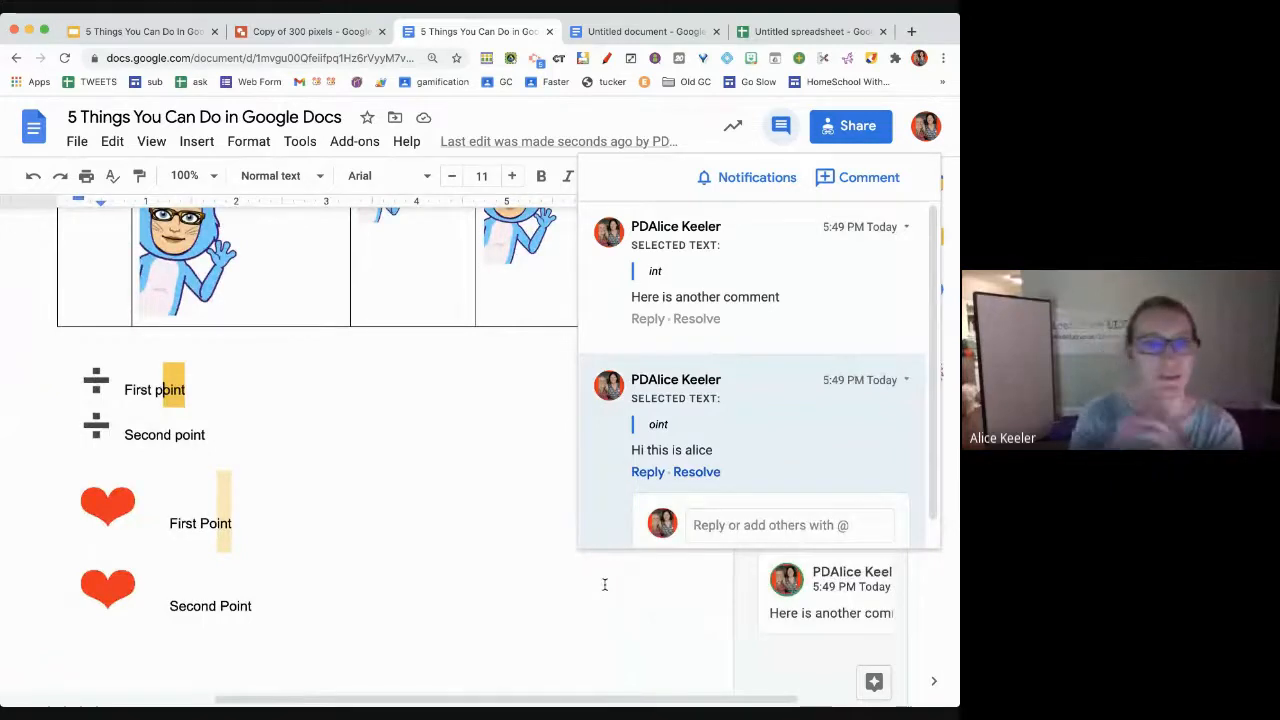
Display the direct link to the comment "Here is another comment" from the comment history, and close the link dialog
{"action": "left_click", "coordinate": [907, 228]}
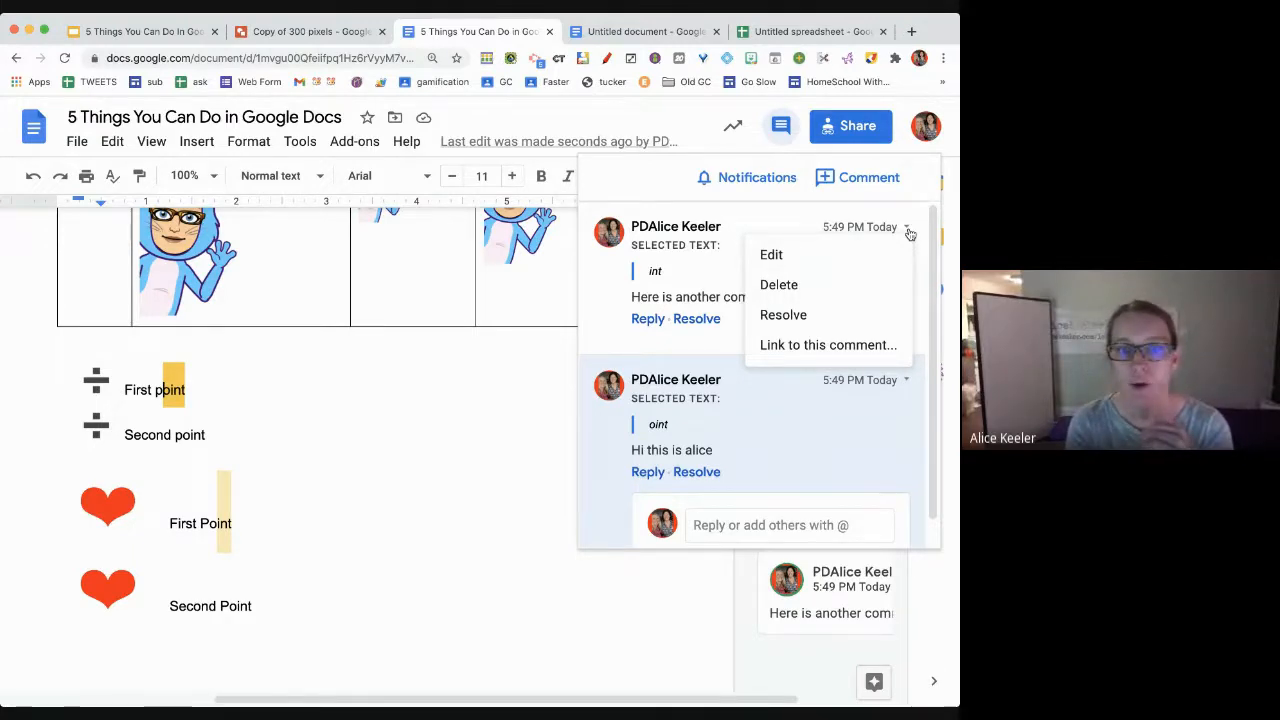
{"action": "left_click", "coordinate": [840, 352]}
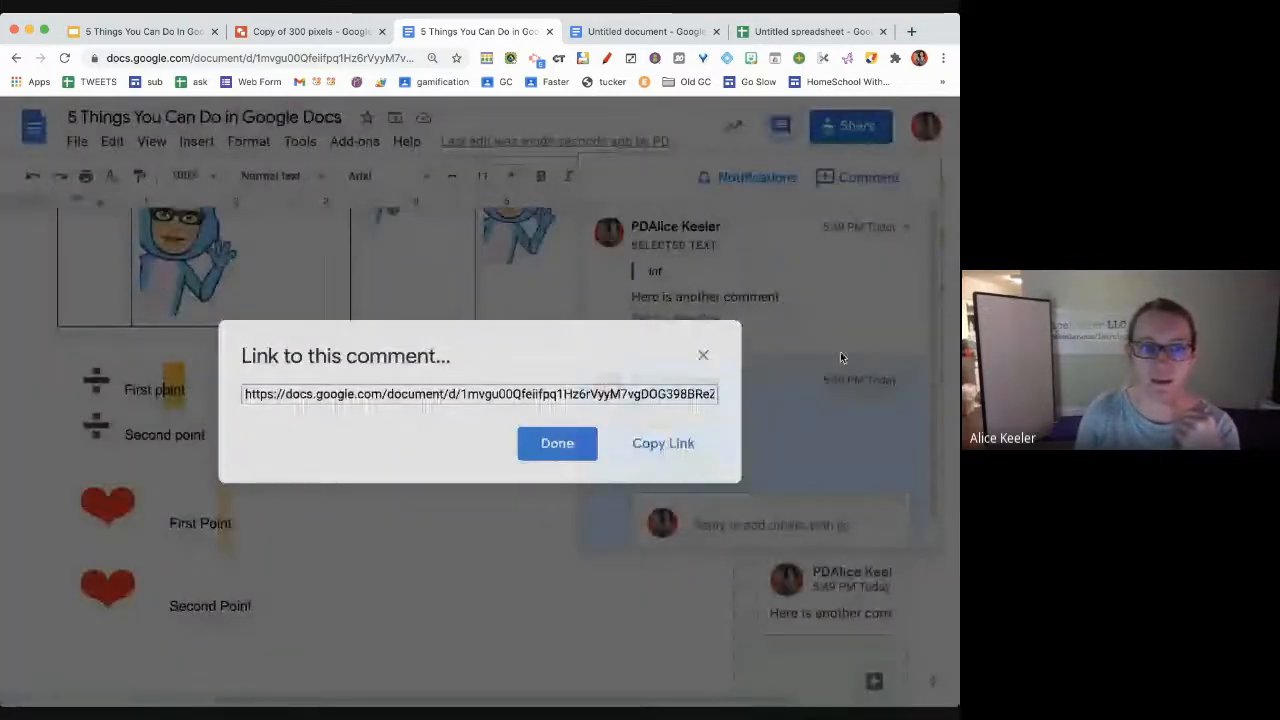
{"action": "left_click", "coordinate": [560, 445]}
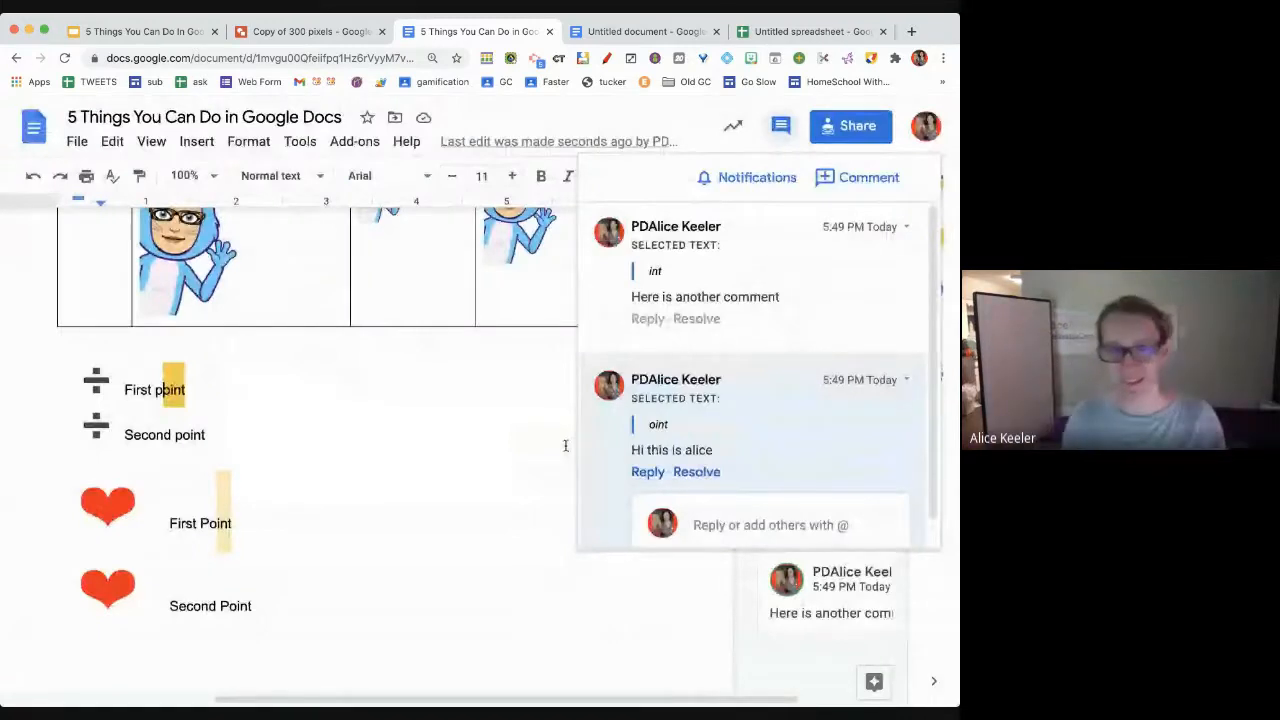
Copy the direct link to the comment "Here is another comment" from the comment history
{"action": "left_click", "coordinate": [907, 228]}
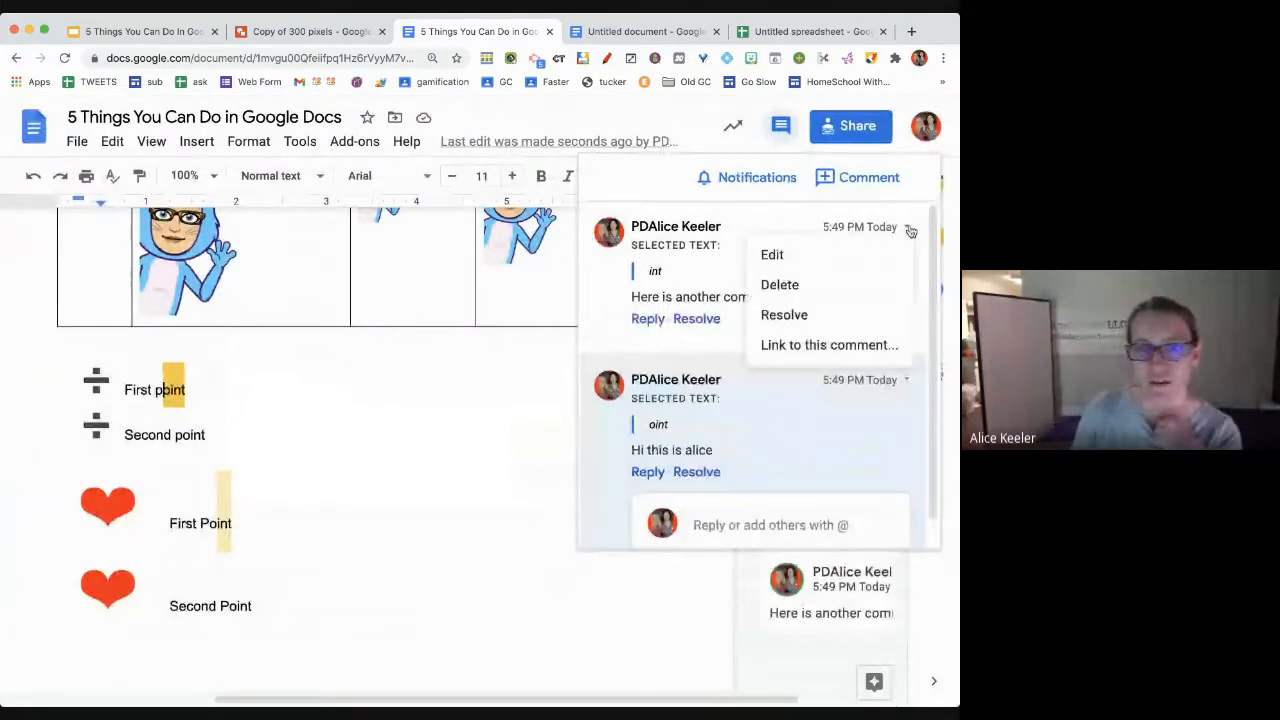
{"action": "left_click", "coordinate": [872, 343]}
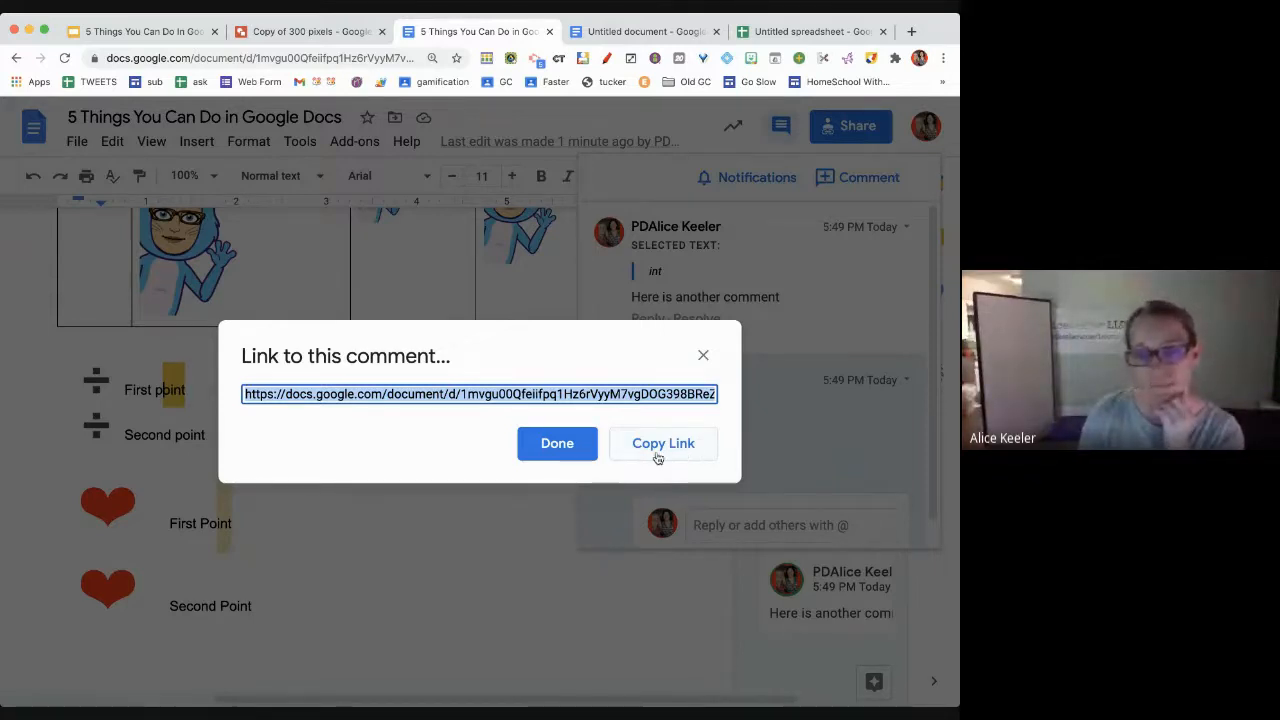
{"action": "left_click", "coordinate": [666, 449]}
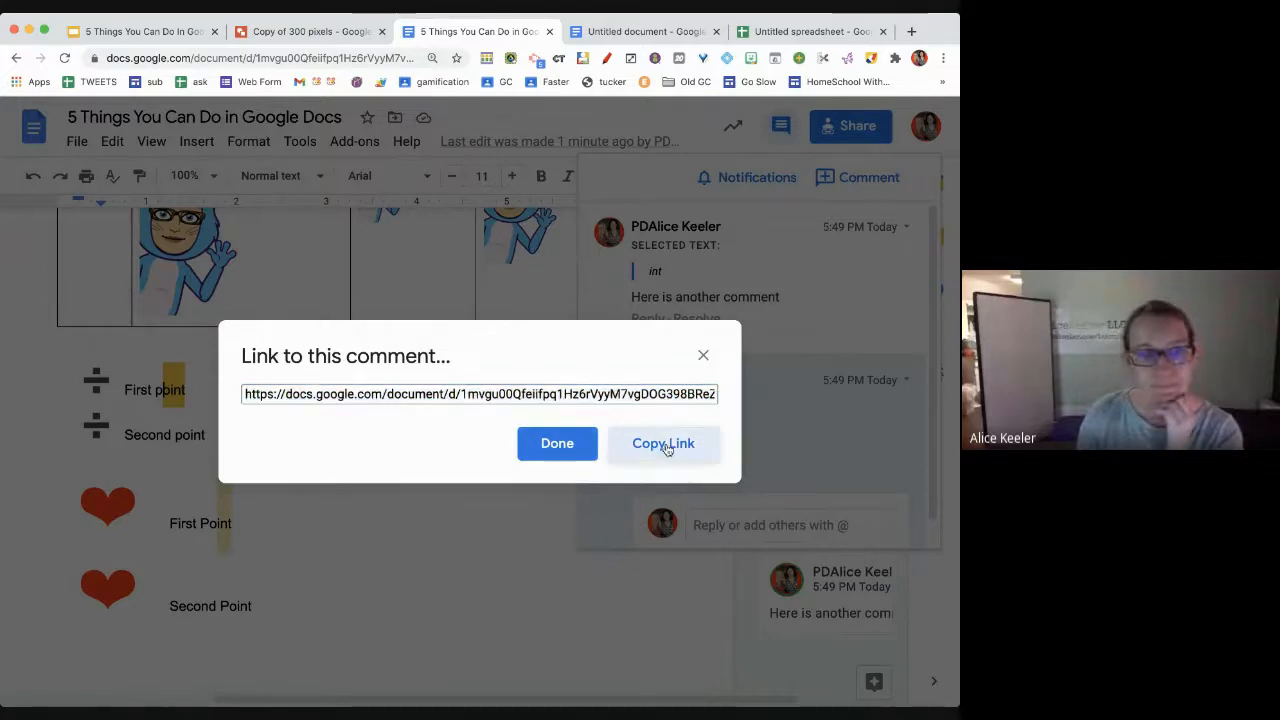
{"action": "left_click", "coordinate": [544, 447]}
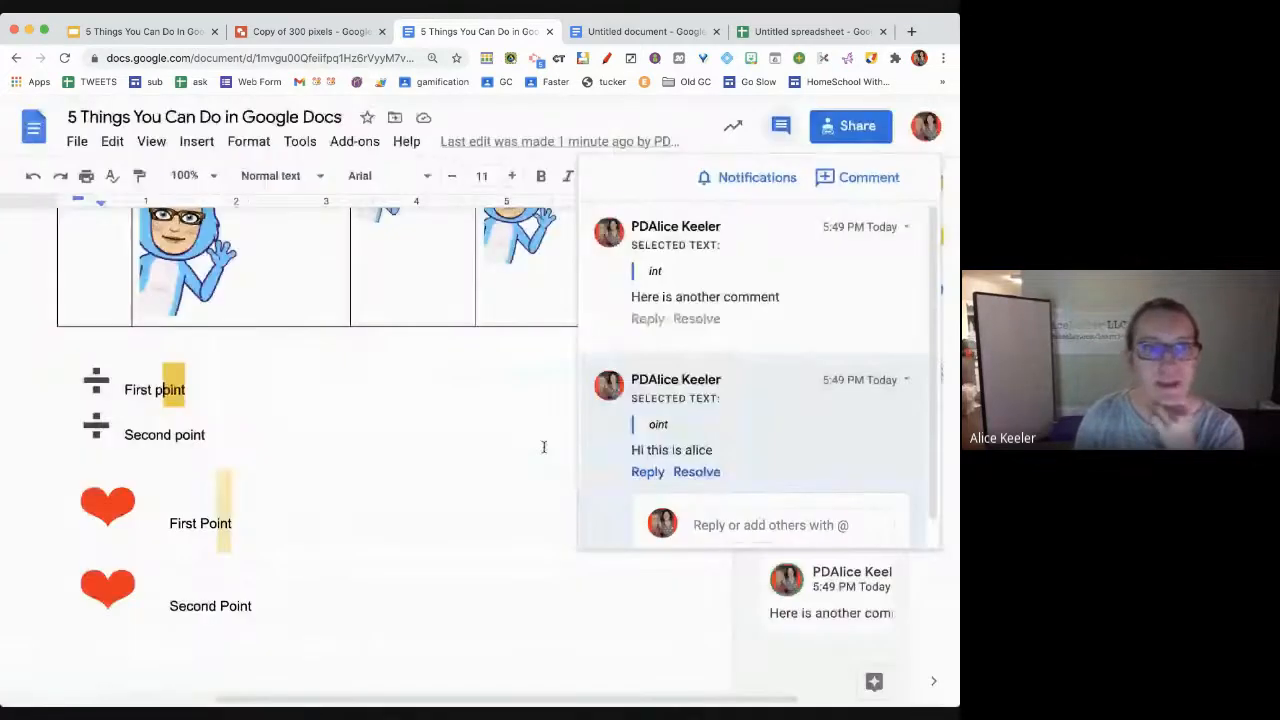
Switch to the "5 Things You Can Do In Google Docs" presentation and show the slide "4) Use Emoji's as Bullet Points"
{"action": "key", "text": "super+1"}
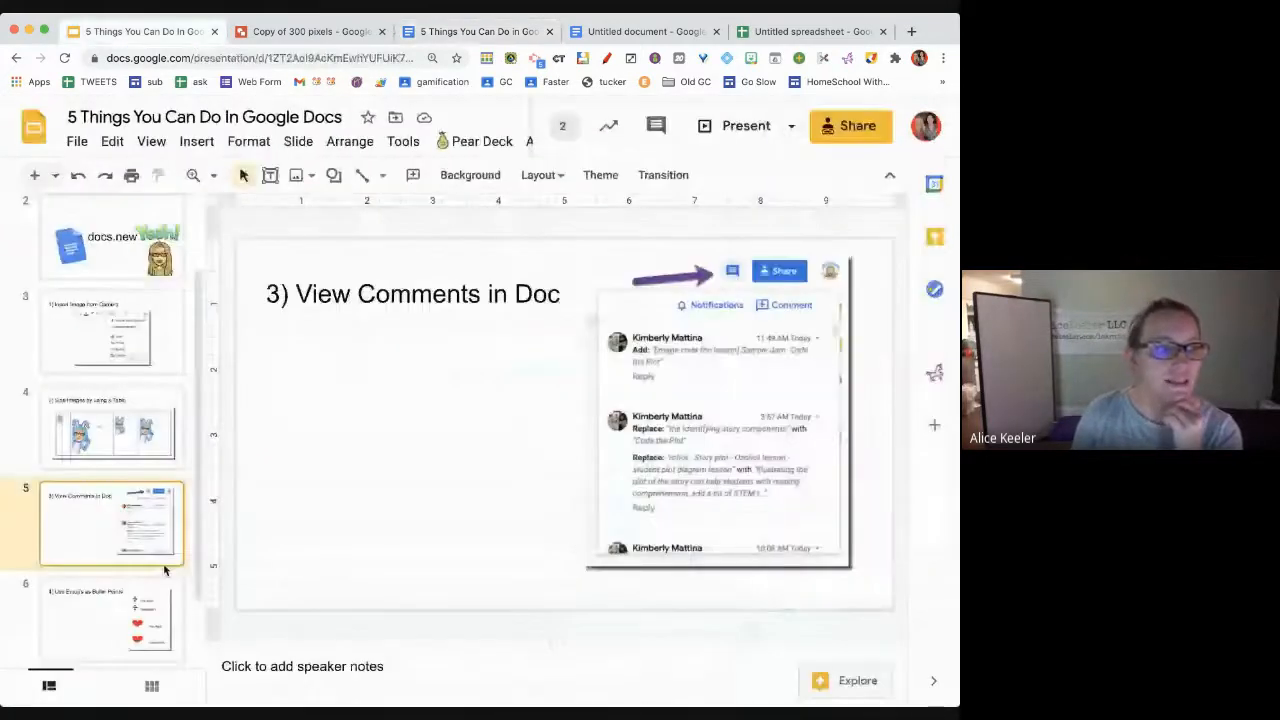
{"action": "left_click", "coordinate": [137, 594]}
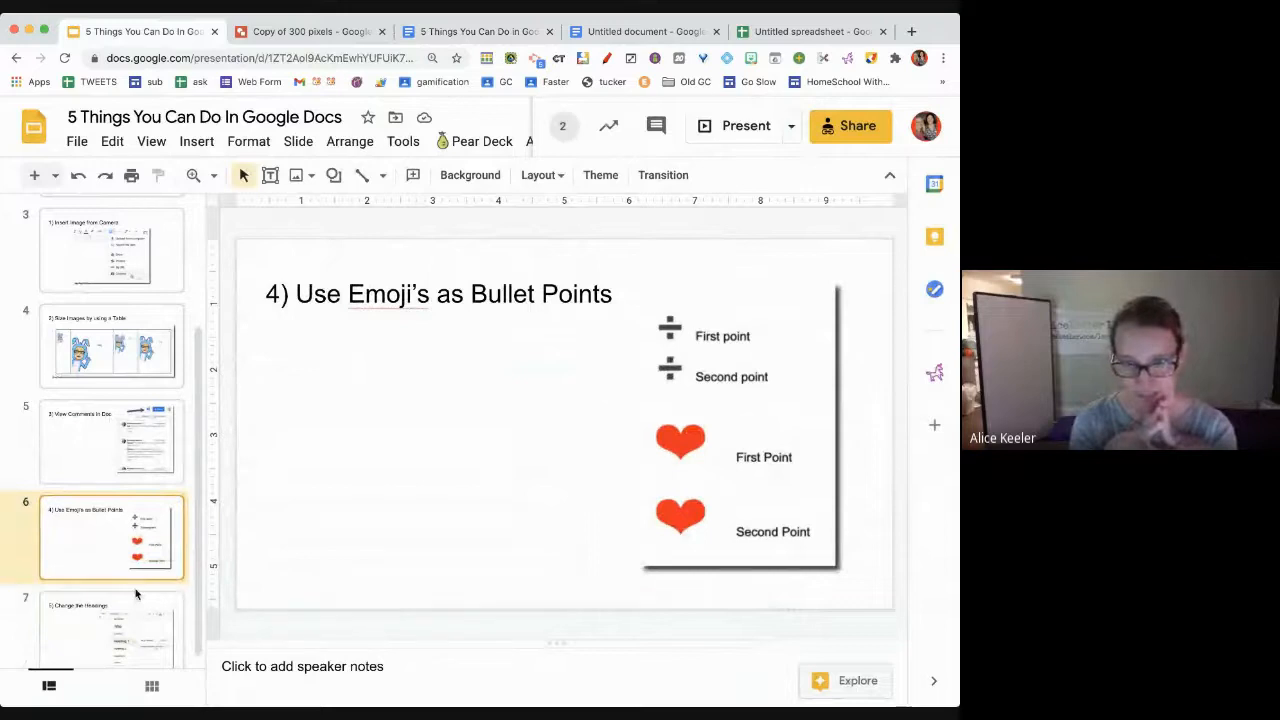
In the untitled document, add blank lines below the greeting table and start a bulleted list there
{"action": "left_click", "coordinate": [628, 29]}
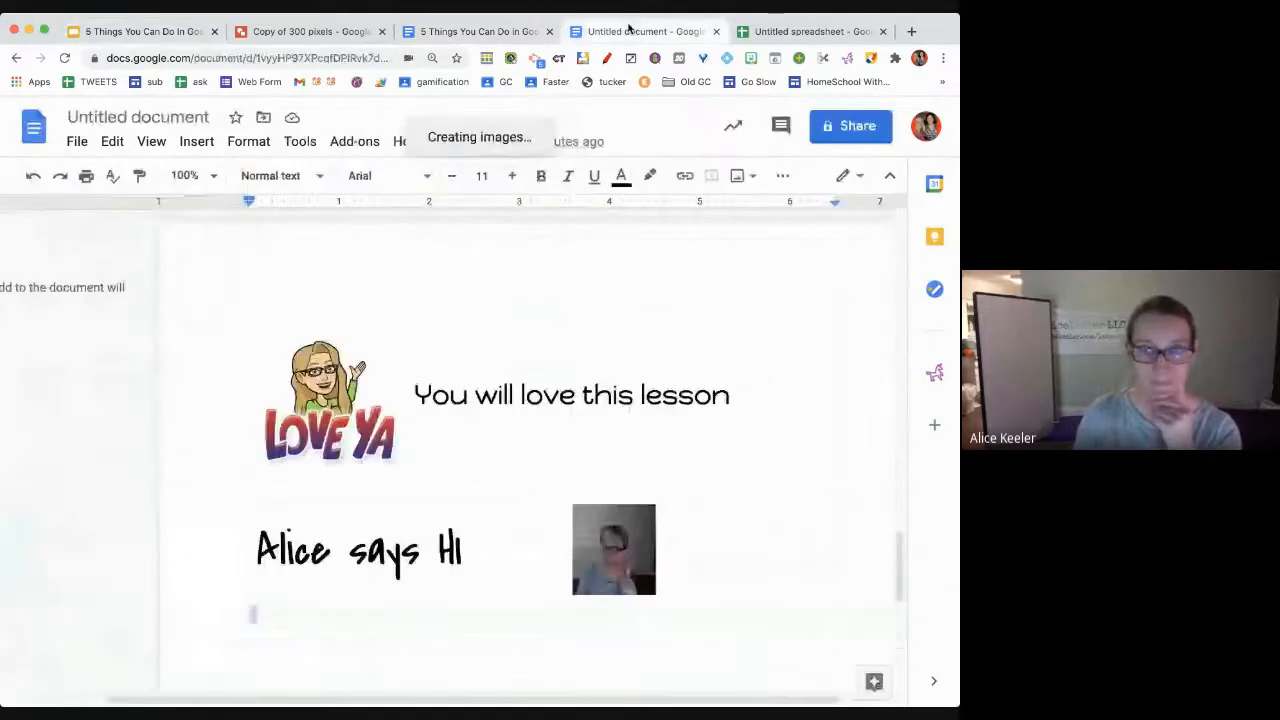
{"action": "scroll", "coordinate": [457, 566], "scroll_direction": "down", "scroll_amount": 2}
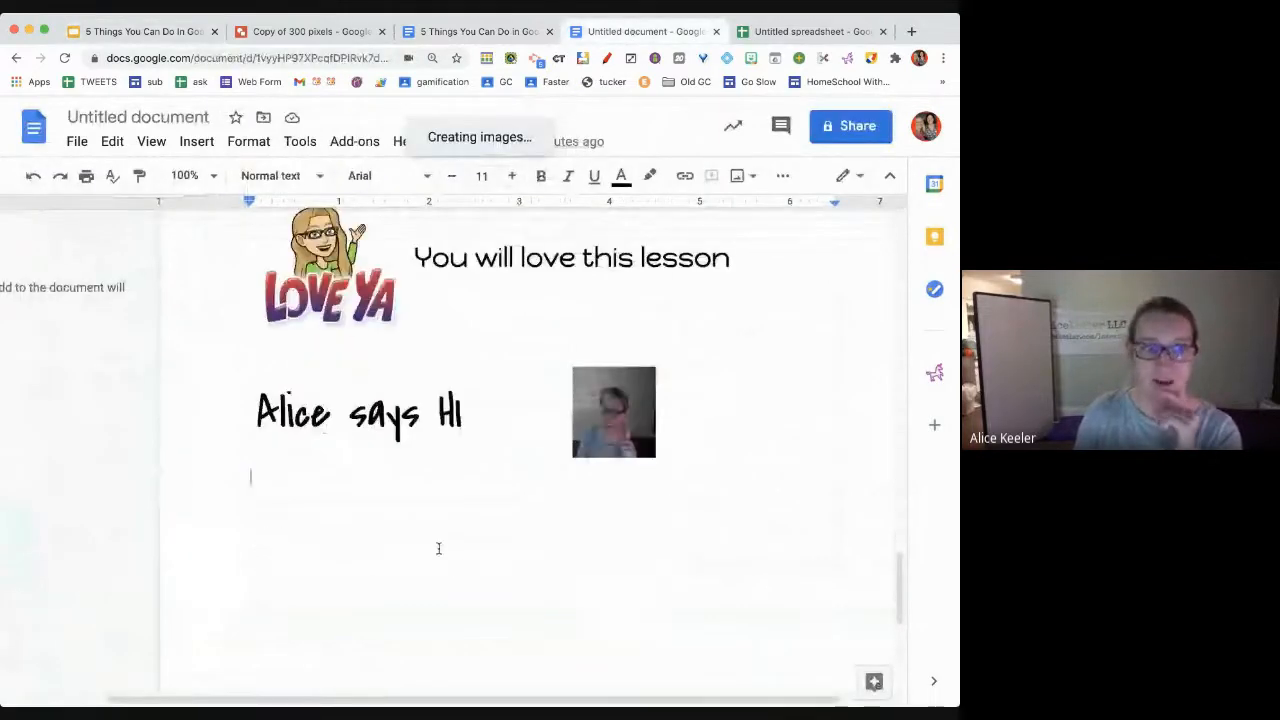
{"action": "key", "text": "Return"}
{"action": "key", "text": "Return"}
{"action": "key", "text": "Return"}
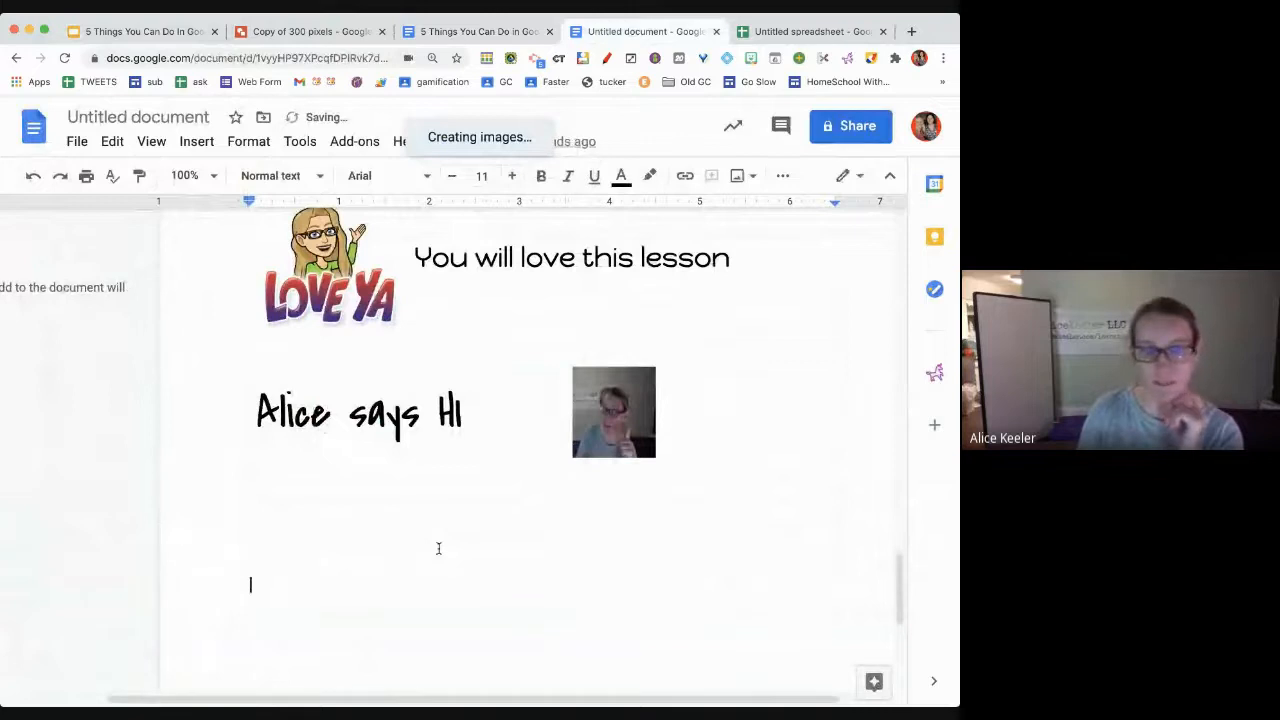
{"action": "left_click", "coordinate": [356, 540]}
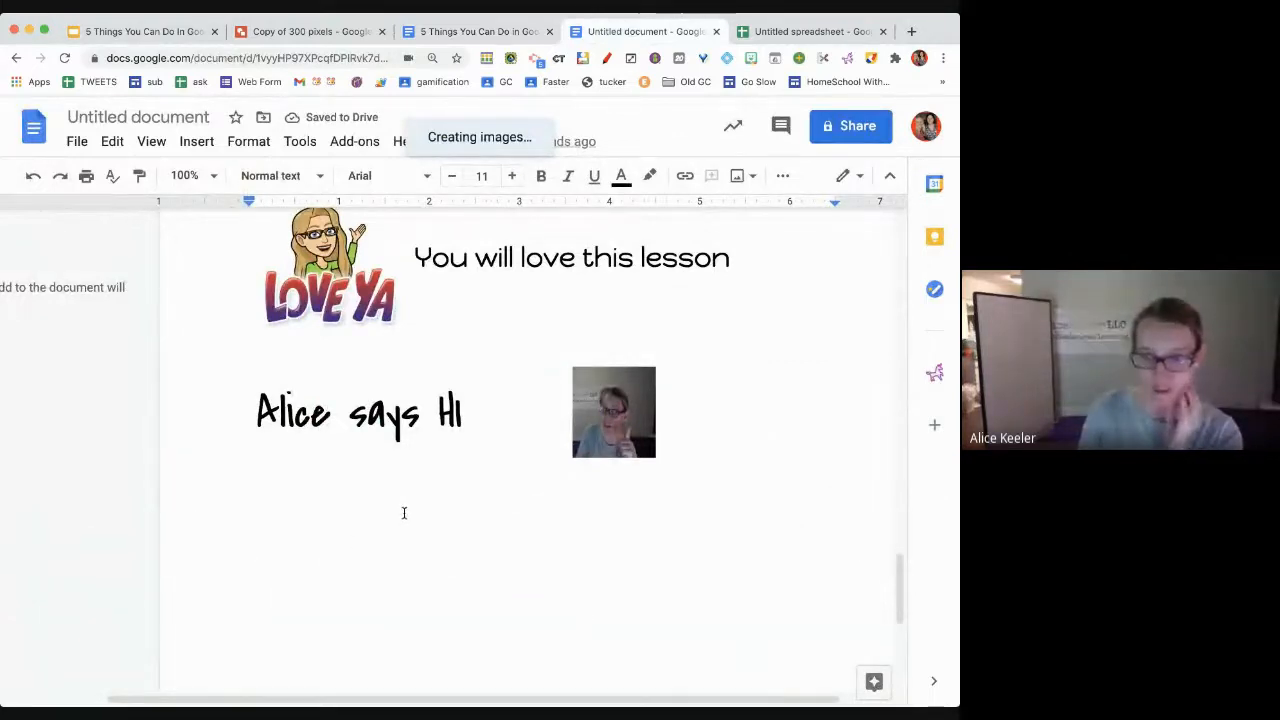
{"action": "left_click", "coordinate": [782, 180]}
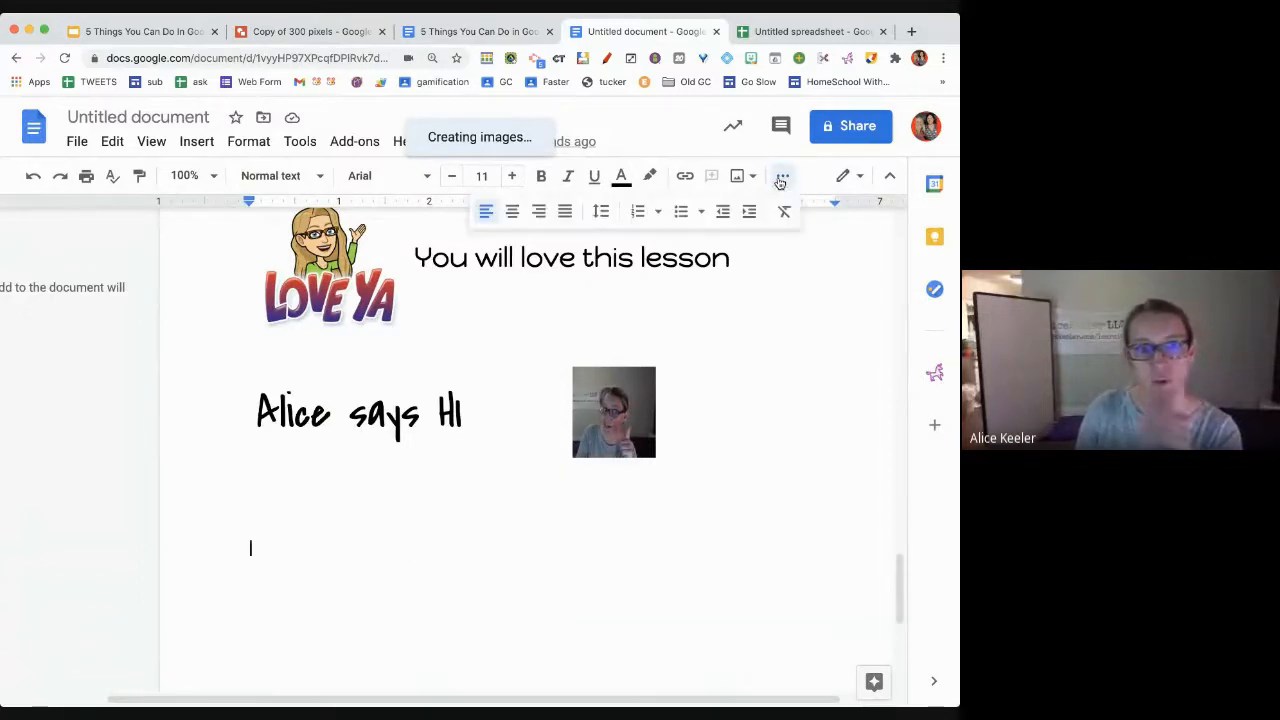
{"action": "left_click", "coordinate": [679, 216]}
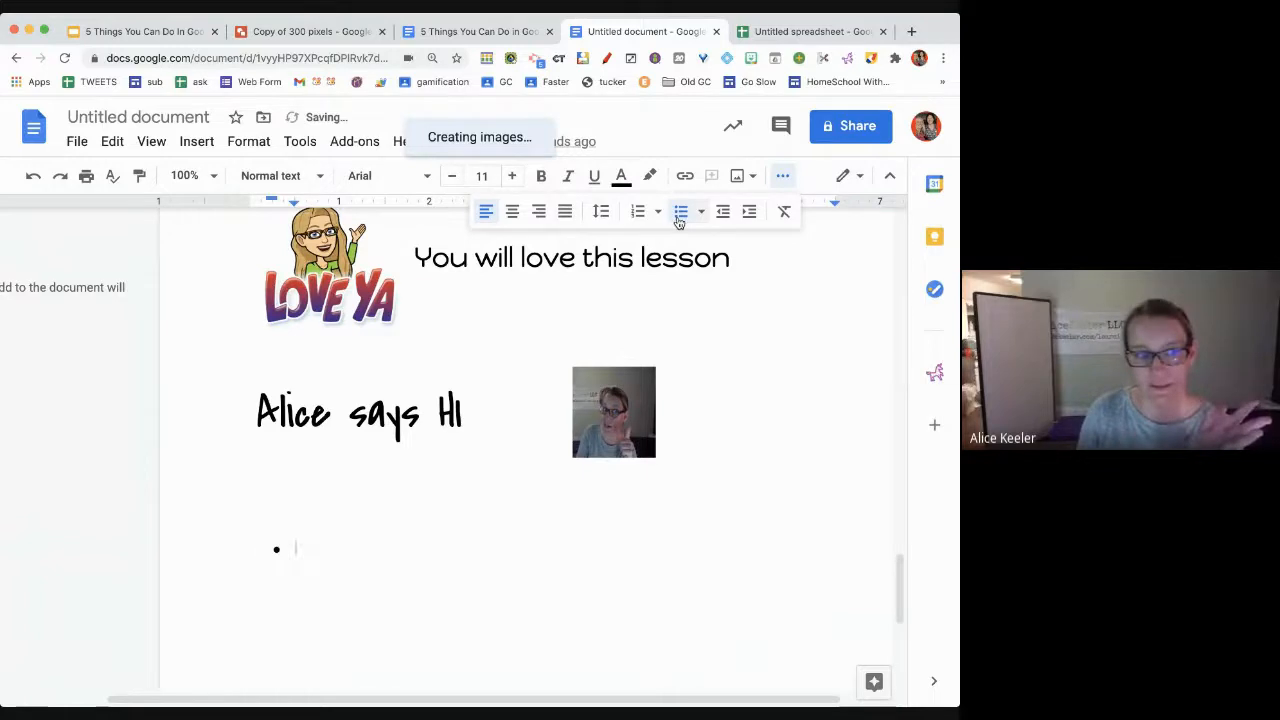
Select only the bullet symbol of the new list item and set its font size to 50
{"action": "left_click", "coordinate": [277, 549]}
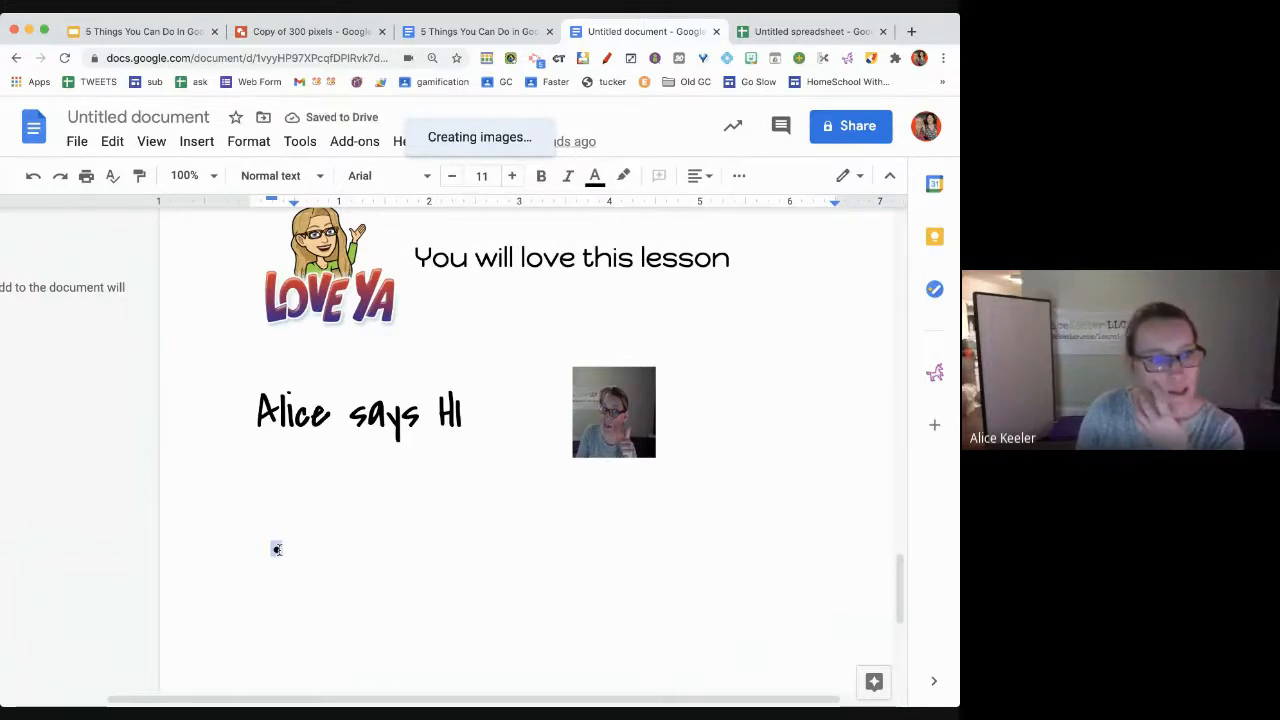
{"action": "left_click", "coordinate": [344, 556]}
{"action": "left_click", "coordinate": [277, 552]}
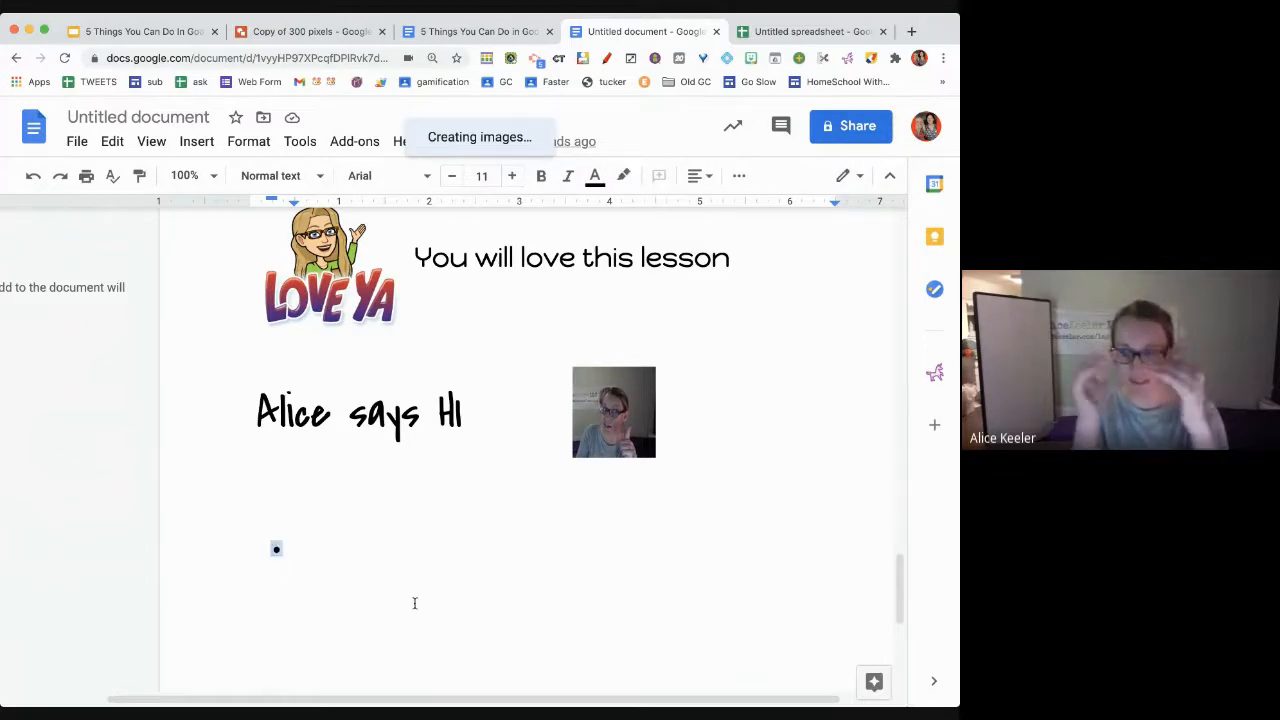
{"action": "left_click", "coordinate": [511, 176]}
{"action": "left_click", "coordinate": [511, 176]}
{"action": "left_click", "coordinate": [511, 176]}
{"action": "left_click", "coordinate": [511, 176]}
{"action": "left_click", "coordinate": [511, 176]}
{"action": "left_click", "coordinate": [511, 176]}
{"action": "left_click", "coordinate": [489, 176]}
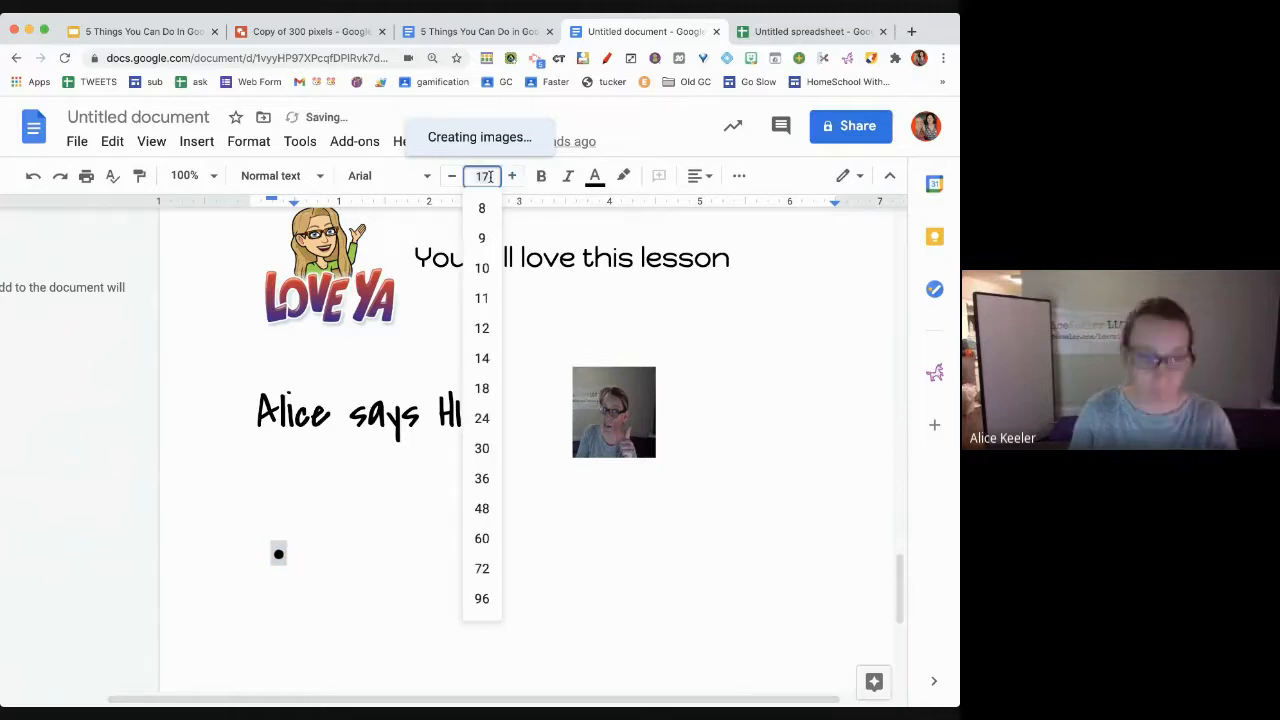
{"action": "type", "text": "50"}
{"action": "key", "text": "Return"}
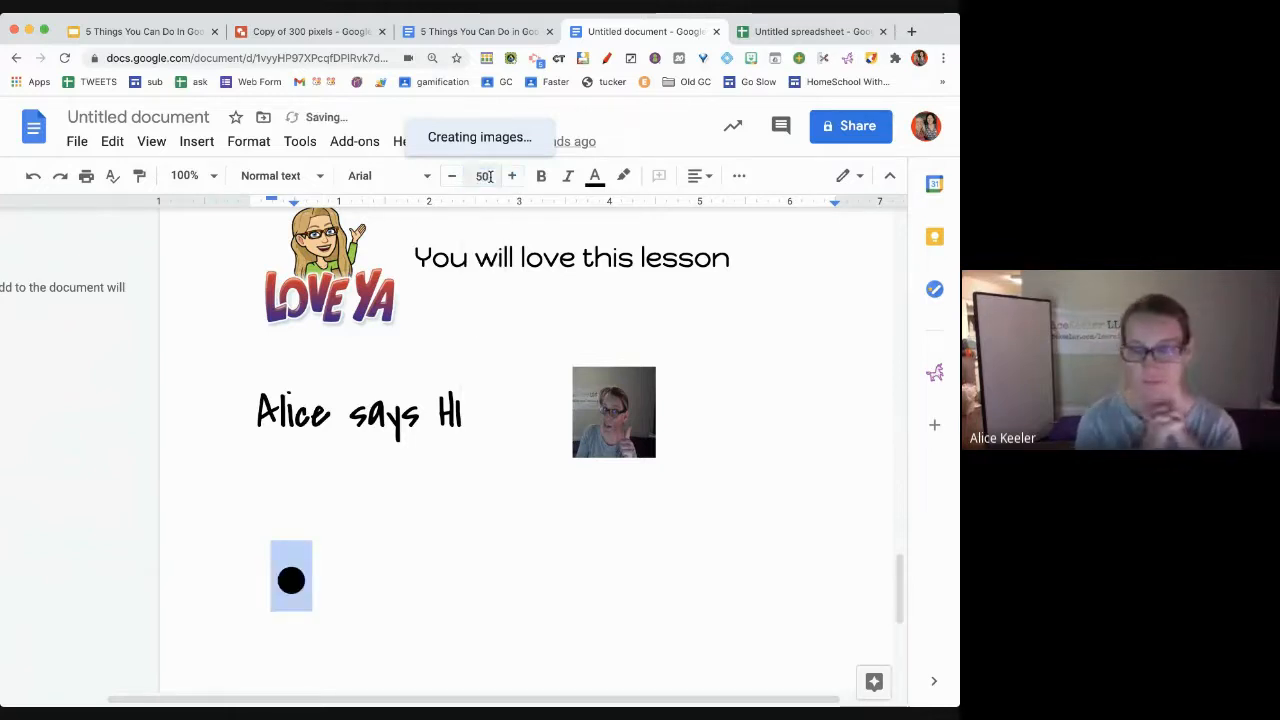
Enter the list items "Font is the same size" and "This is not huge font" beside the enlarged bullets
{"action": "left_click", "coordinate": [405, 589]}
{"action": "type", "text": "fo"}
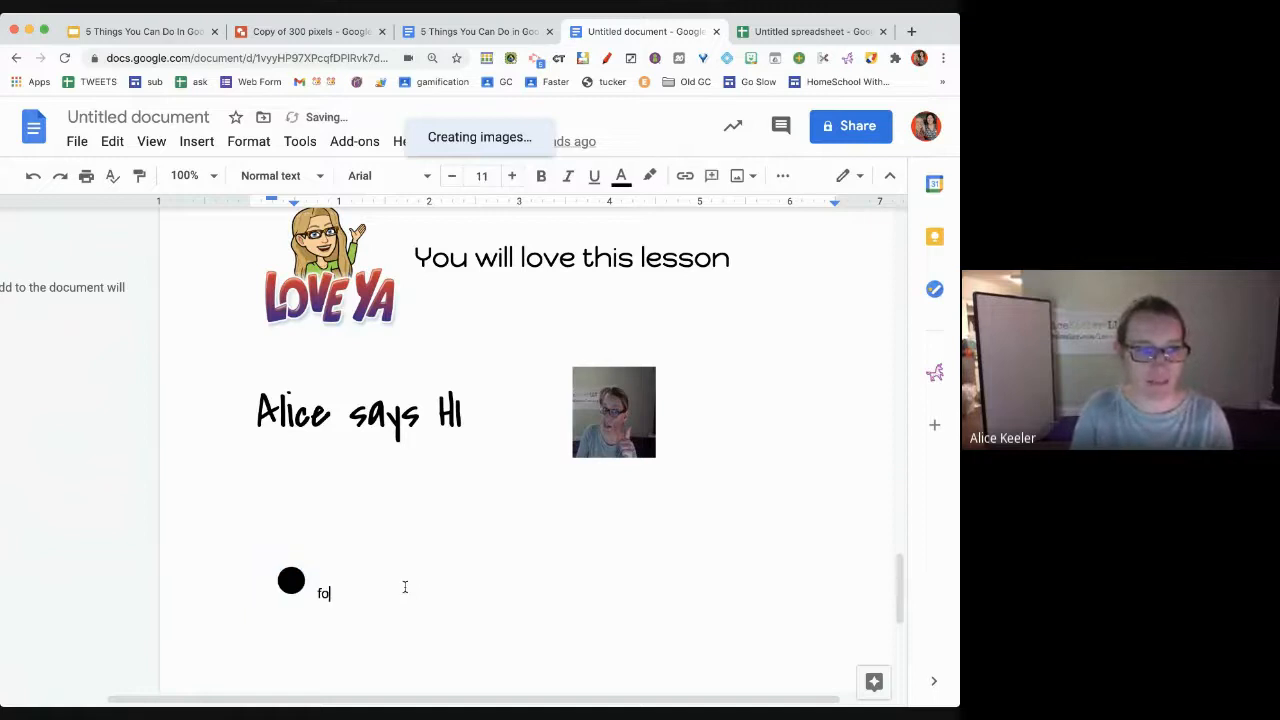
{"action": "type", "text": "nt is the same size"}
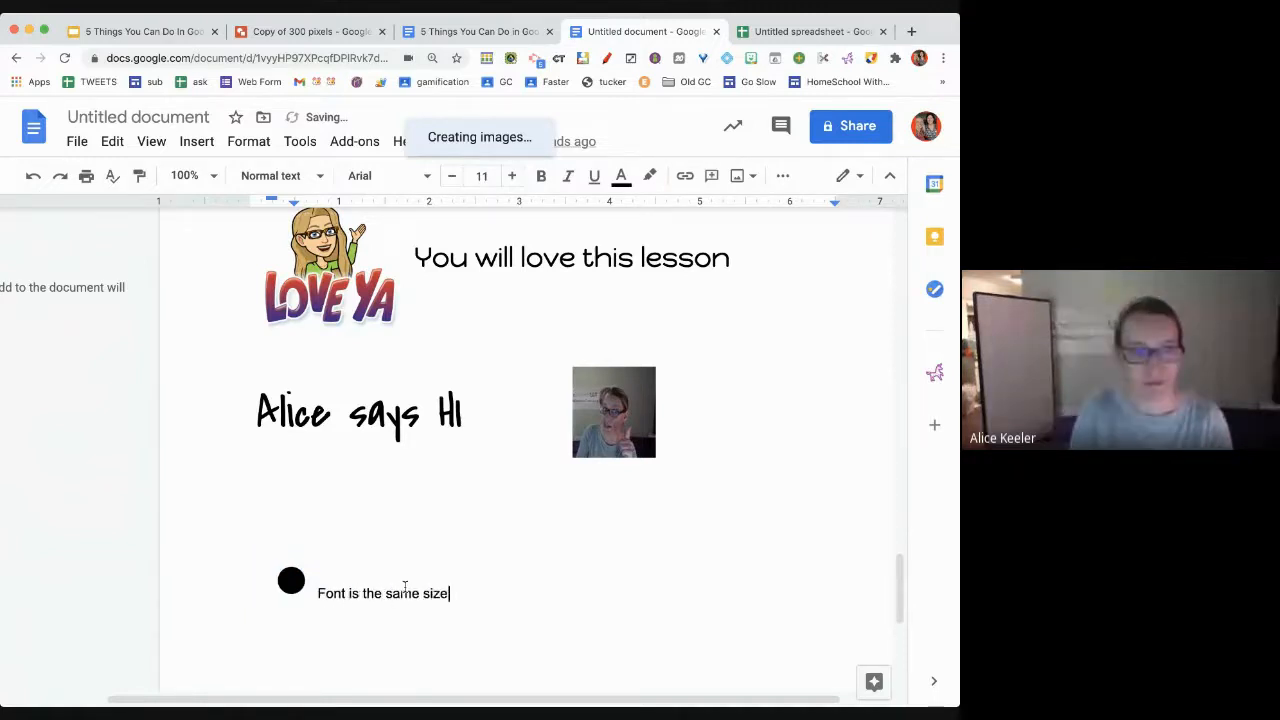
{"action": "key", "text": "Return"}
{"action": "type", "text": "This is nto"}
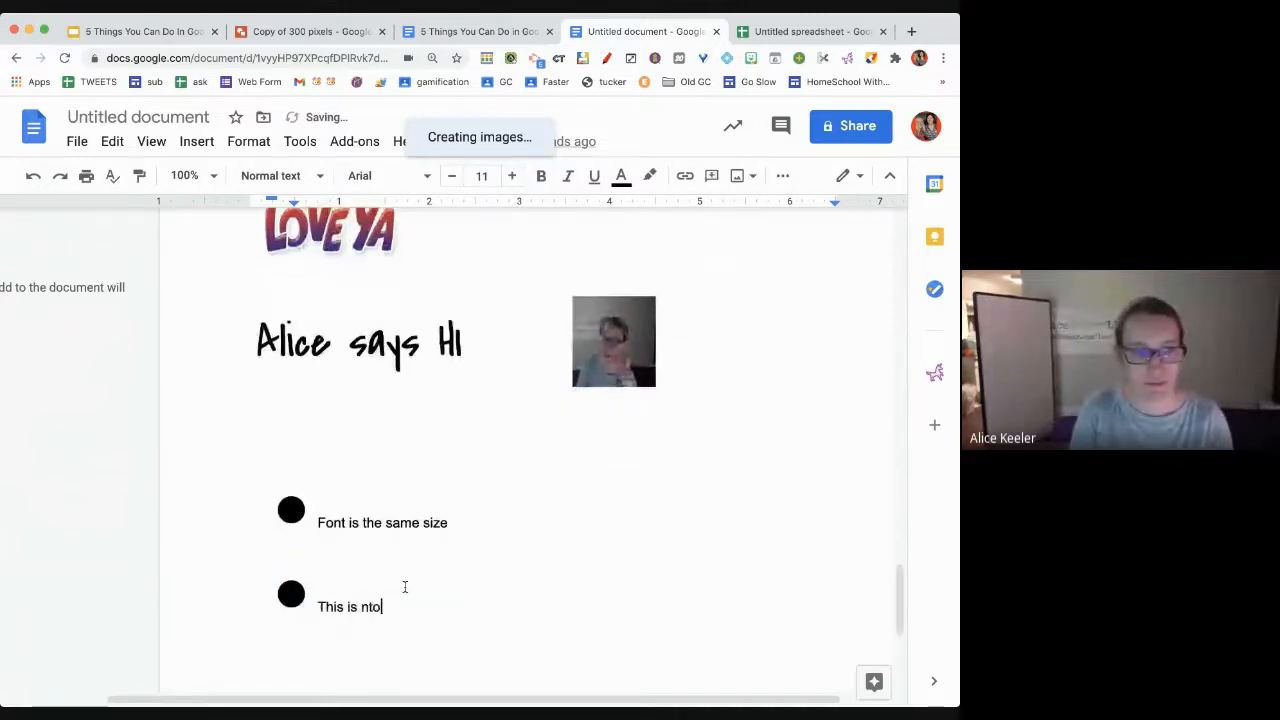
{"action": "key", "text": "BackSpace"}
{"action": "key", "text": "BackSpace"}
{"action": "key", "text": "BackSpace"}
{"action": "type", "text": "ot huge font"}
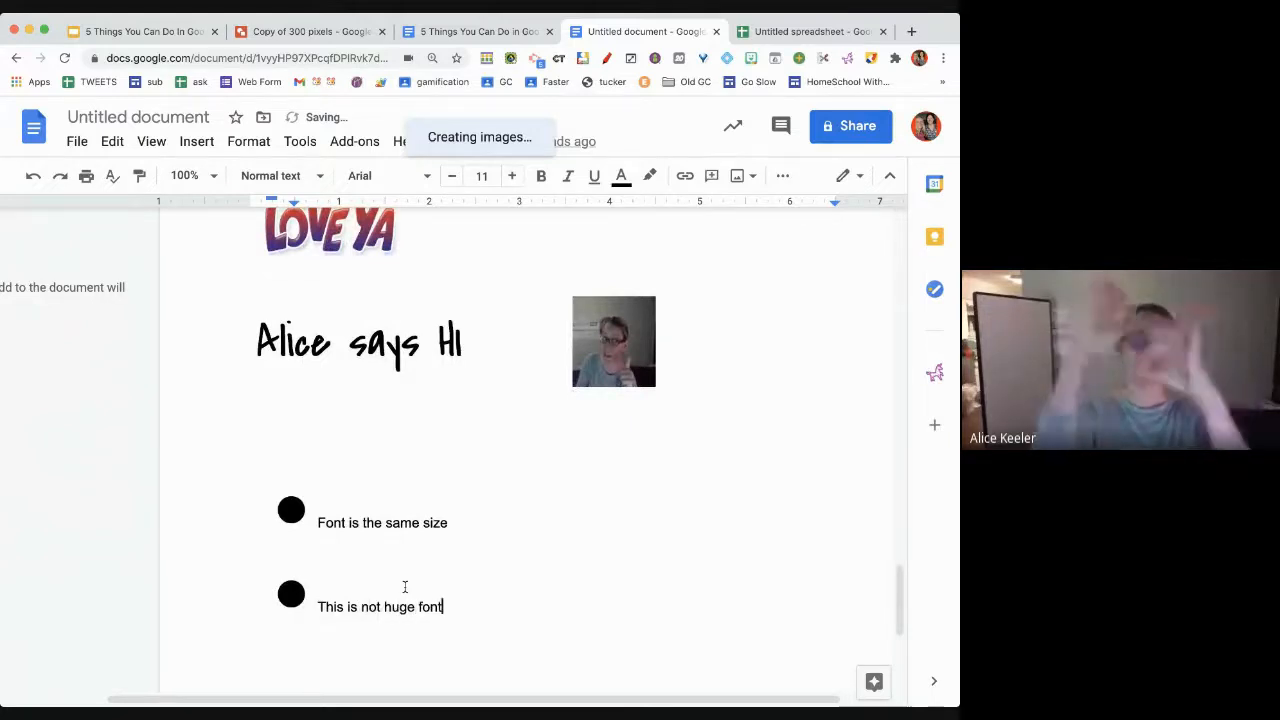
Add a third, empty large-bullet item and start a separate bulleted list a few blank lines below it
{"action": "key", "text": "Return"}
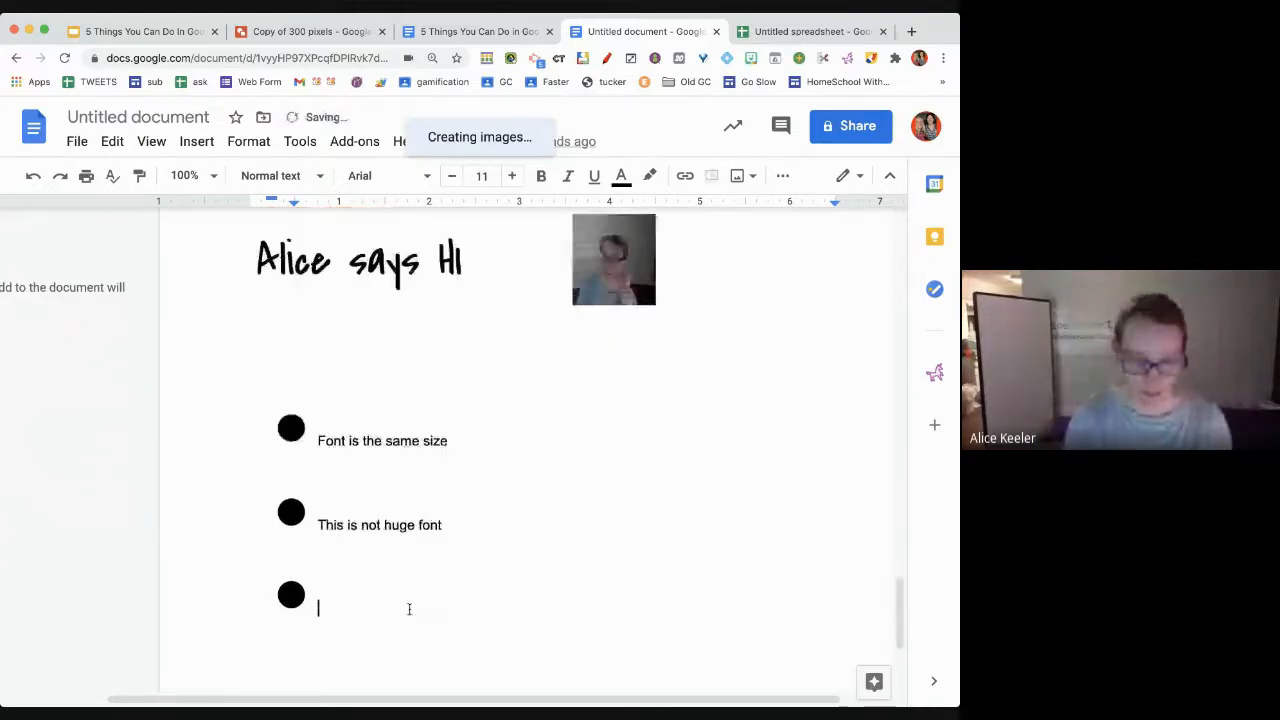
{"action": "key", "text": "Return"}
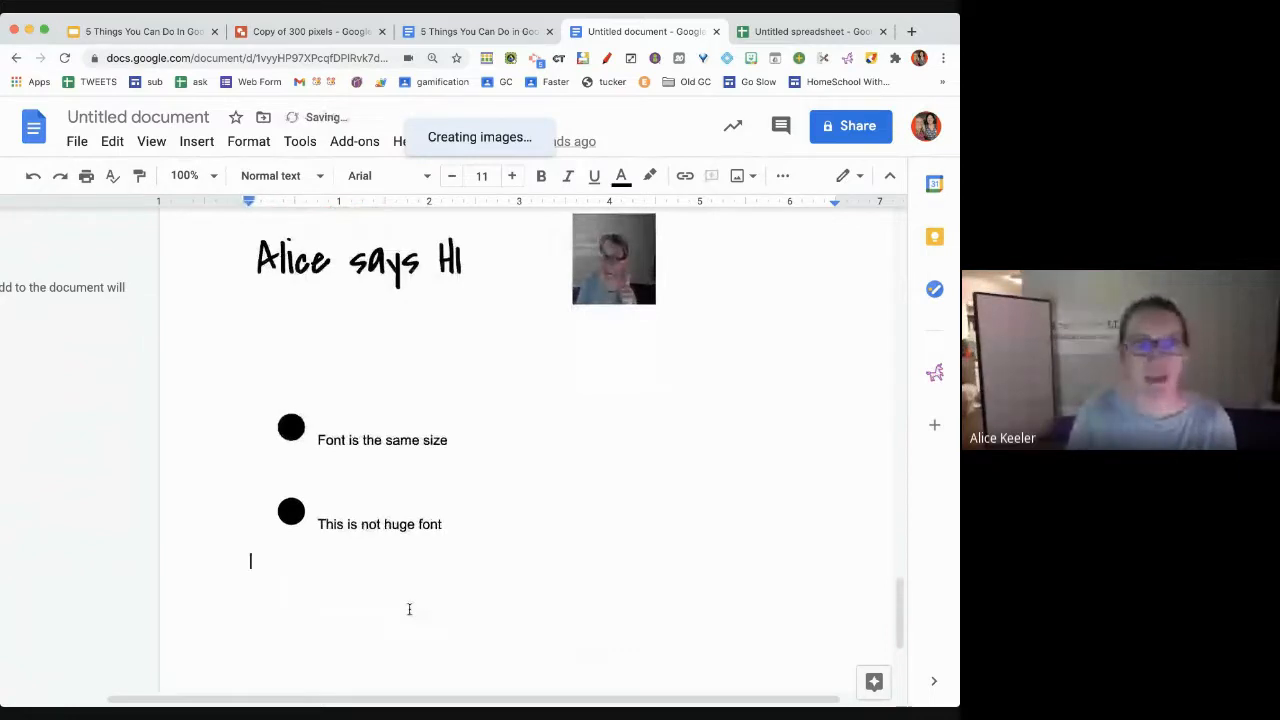
{"action": "left_click", "coordinate": [782, 175]}
{"action": "left_click", "coordinate": [678, 215]}
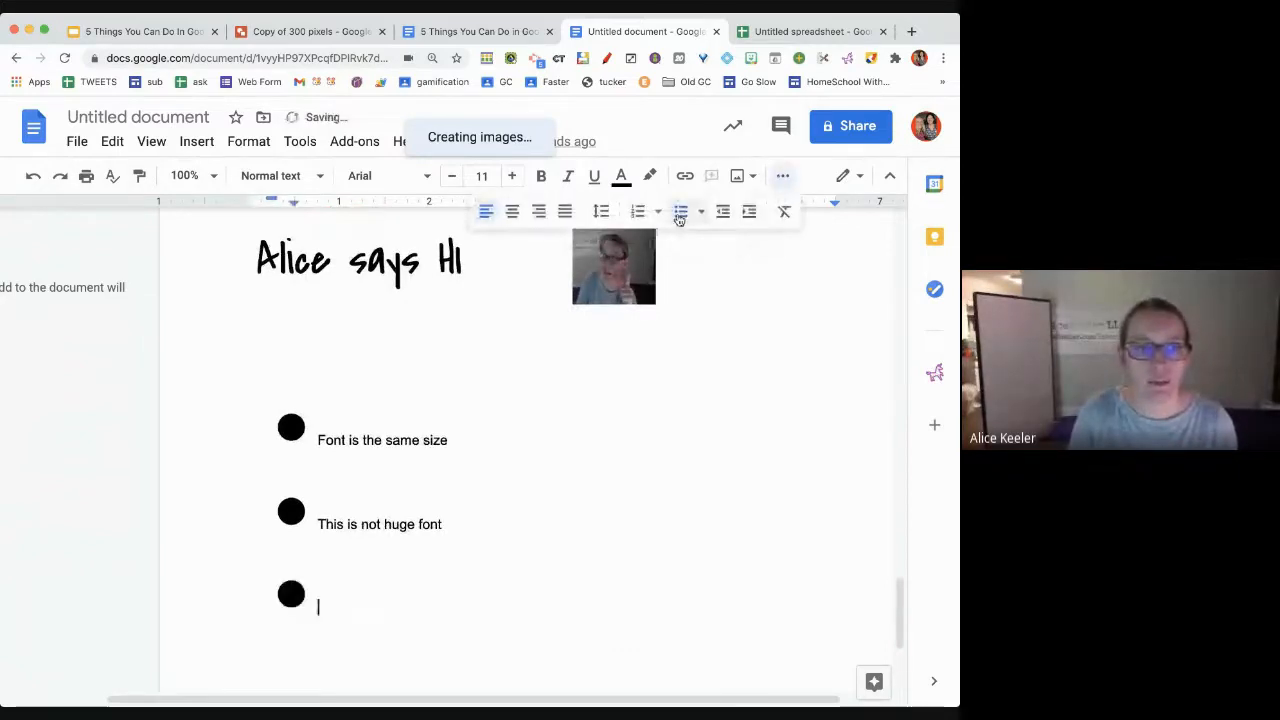
{"action": "left_click", "coordinate": [461, 668]}
{"action": "key", "text": "Return"}
{"action": "key", "text": "Return"}
{"action": "key", "text": "Return"}
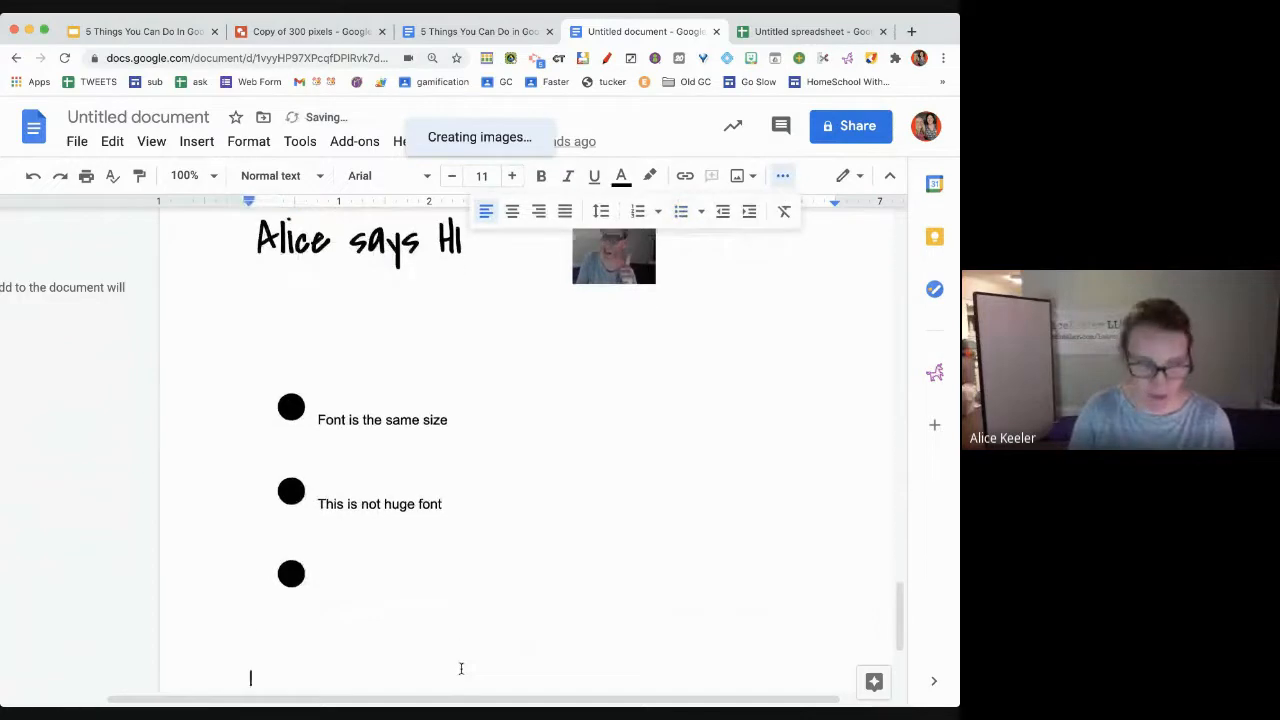
{"action": "left_click", "coordinate": [682, 213]}
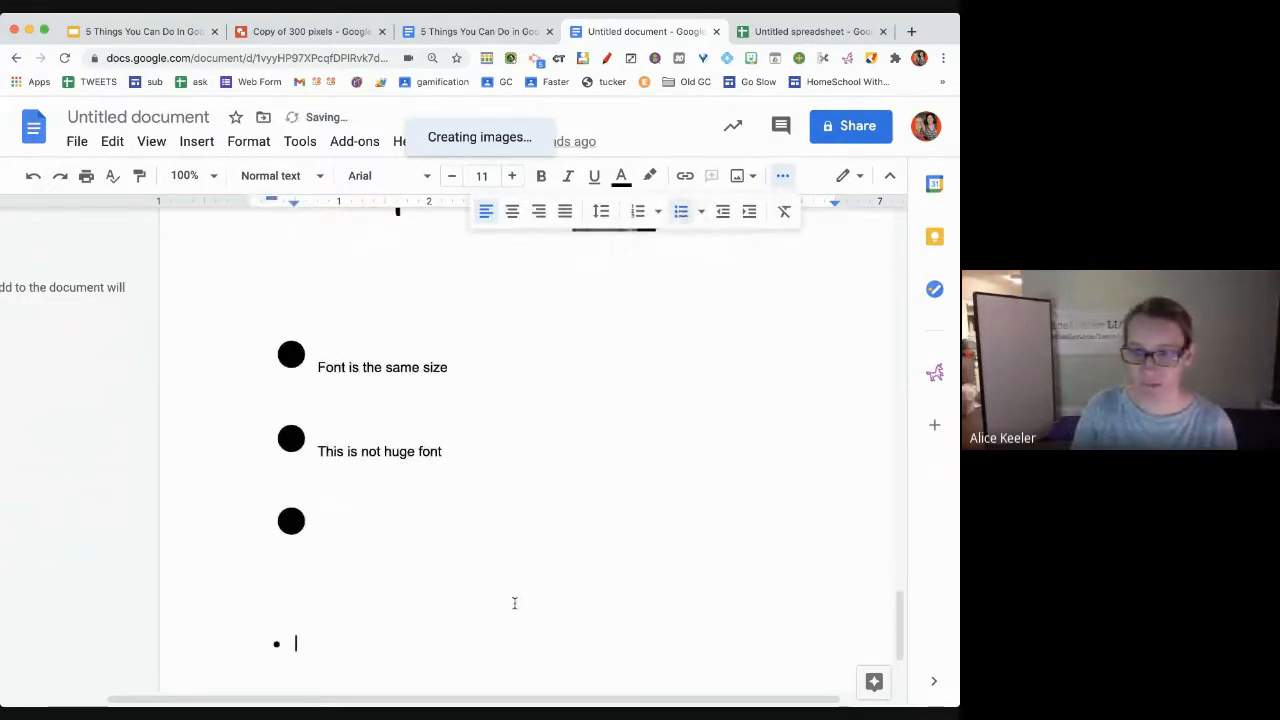
Select only the new list's bullet symbol and increase its font size step by step to 27
{"action": "scroll", "coordinate": [514, 603], "scroll_direction": "down", "scroll_amount": 1}
{"action": "left_click", "coordinate": [275, 591]}
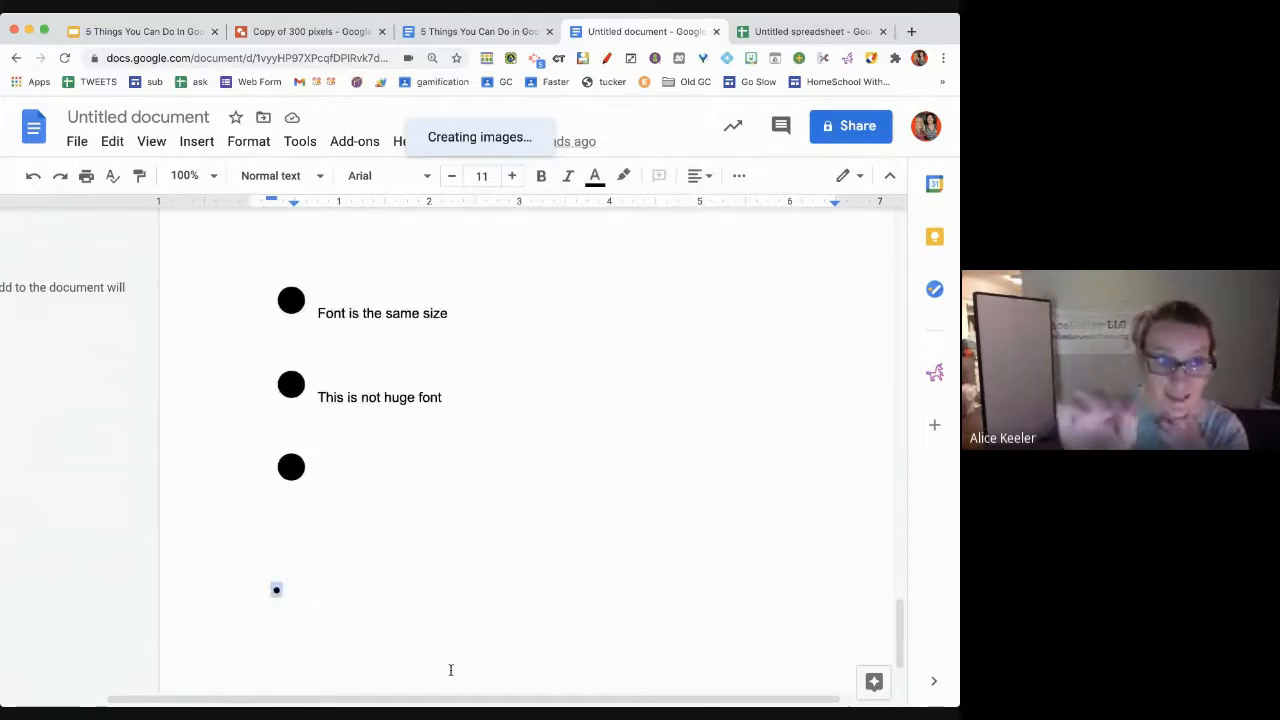
{"action": "left_click", "coordinate": [517, 176]}
{"action": "left_click", "coordinate": [517, 176]}
{"action": "left_click", "coordinate": [517, 176]}
{"action": "left_click", "coordinate": [517, 176]}
{"action": "left_click", "coordinate": [517, 176]}
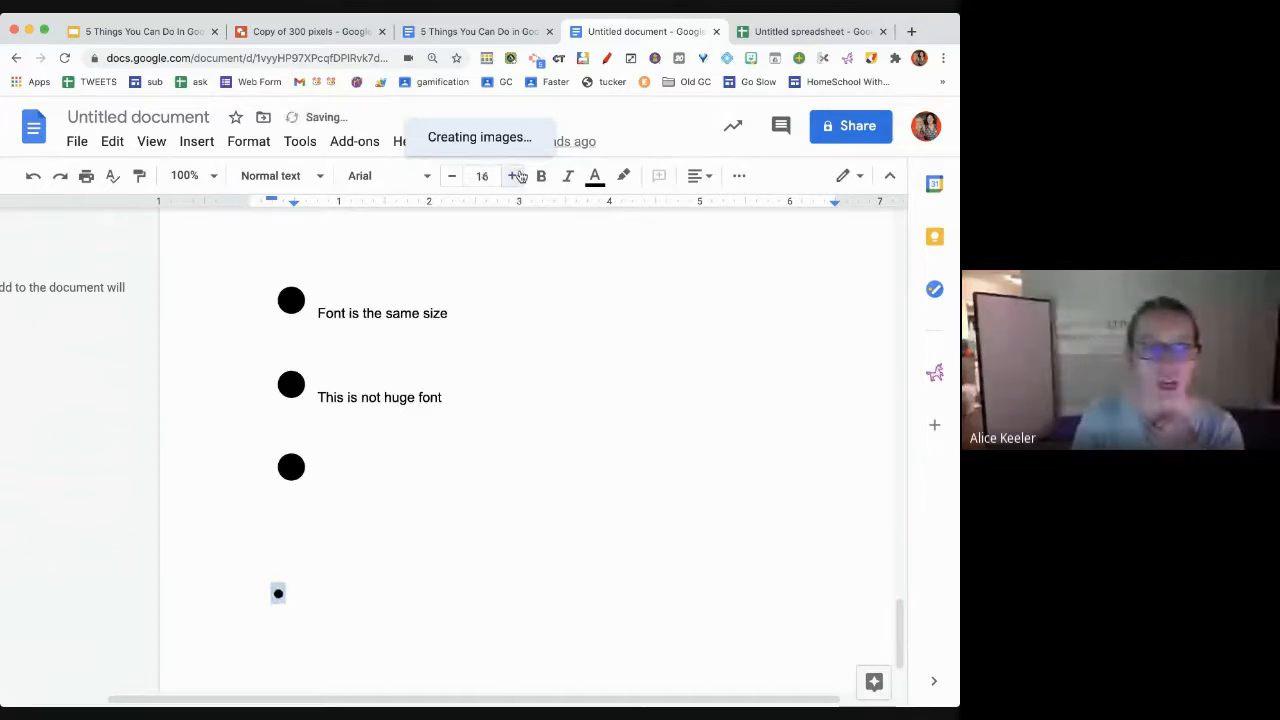
{"action": "left_click", "coordinate": [517, 176]}
{"action": "left_click", "coordinate": [517, 176]}
{"action": "left_click", "coordinate": [517, 176]}
{"action": "left_click", "coordinate": [517, 176]}
{"action": "left_click", "coordinate": [517, 176]}
{"action": "left_click", "coordinate": [517, 176]}
{"action": "left_click", "coordinate": [517, 176]}
{"action": "left_click", "coordinate": [517, 176]}
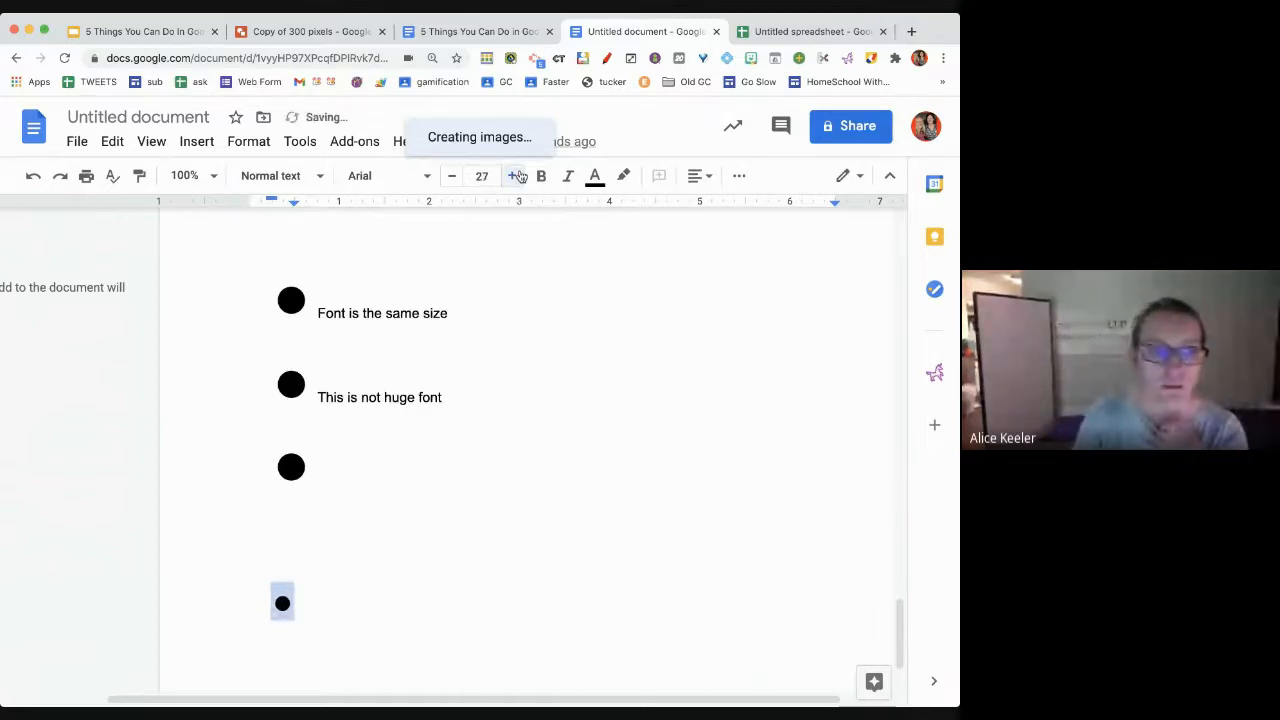
Color the selected bullet symbol orange
{"action": "left_click", "coordinate": [592, 179]}
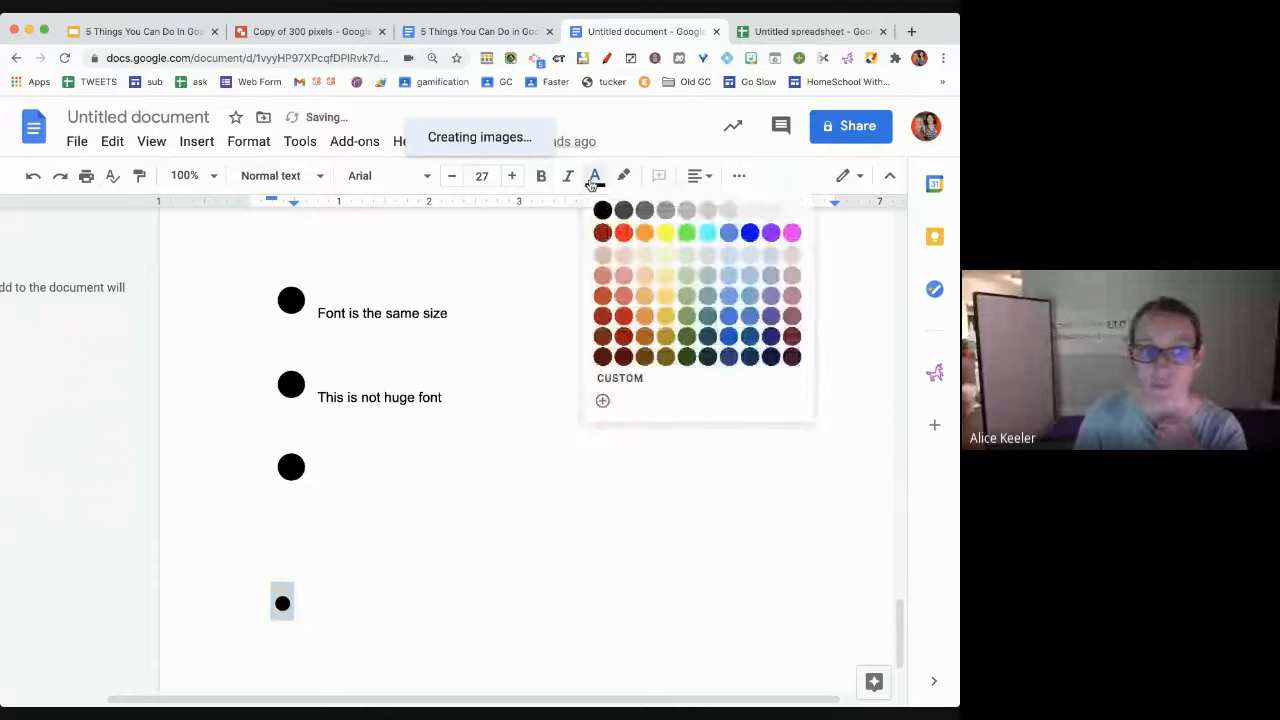
{"action": "left_click", "coordinate": [644, 232]}
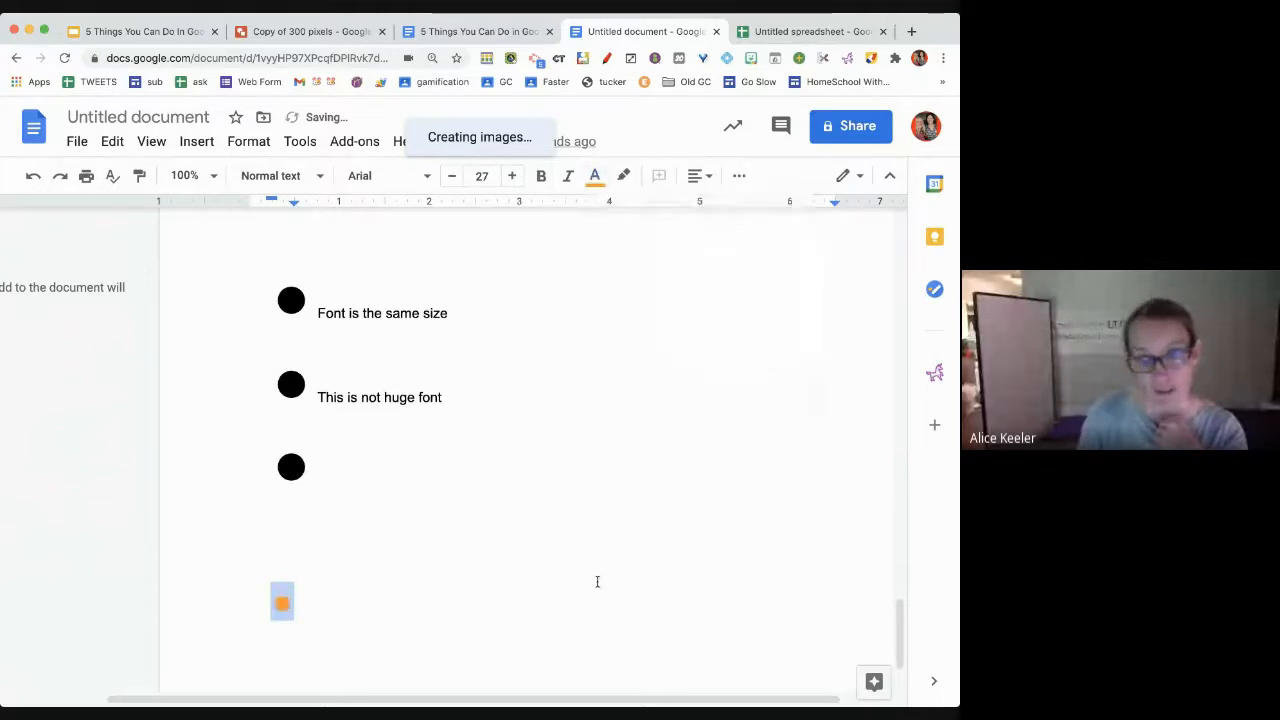
{"action": "left_click", "coordinate": [599, 177]}
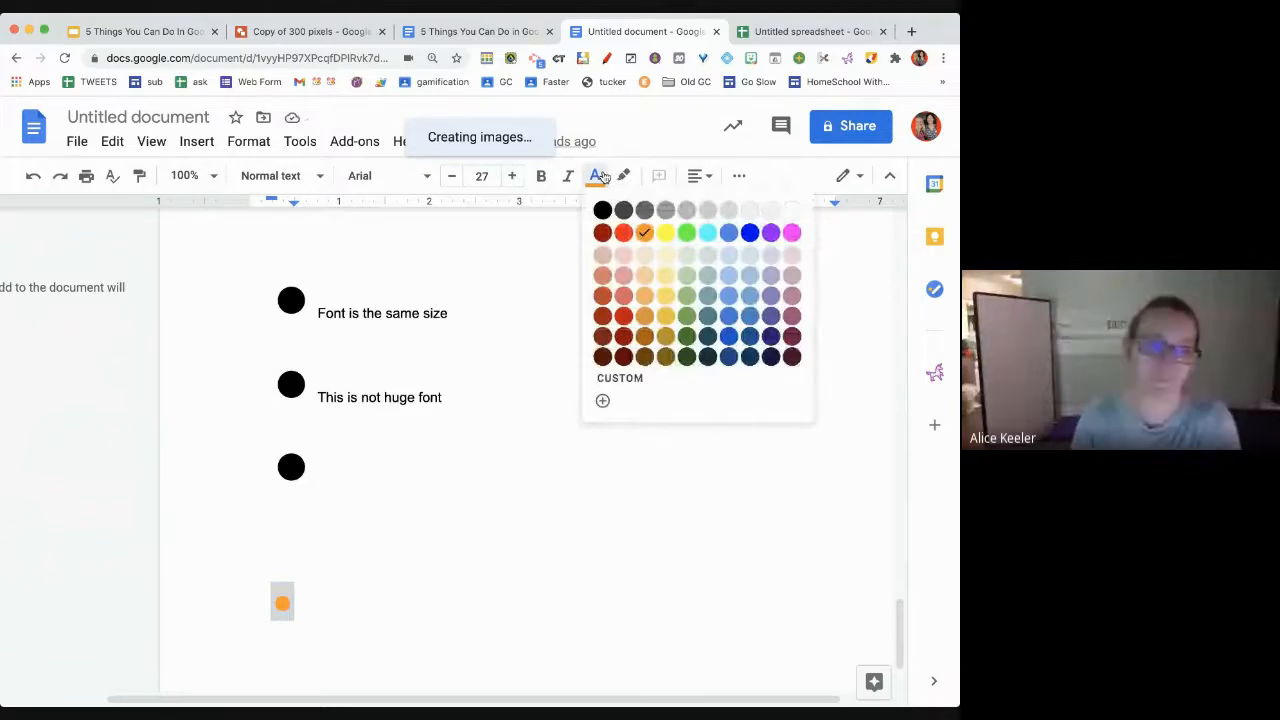
Replace the orange bullet with the heavy division sign, finding it among the special characters by sketching a division symbol
{"action": "left_click", "coordinate": [282, 603]}
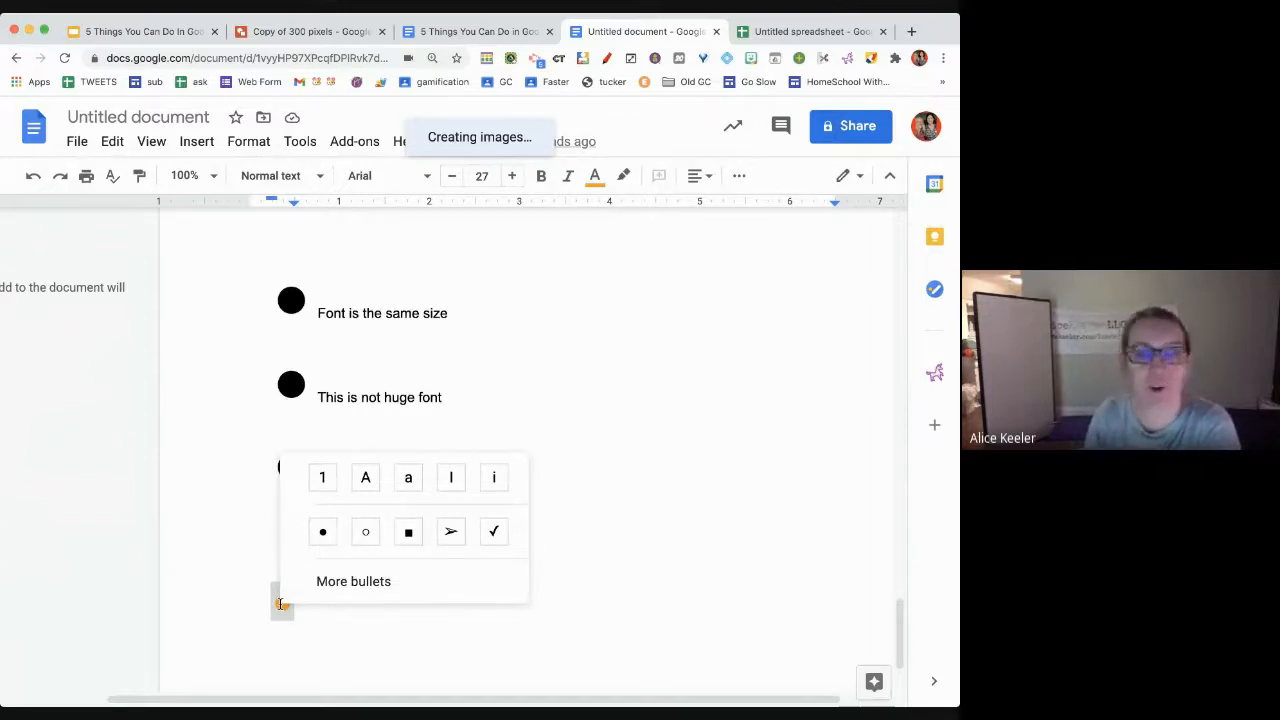
{"action": "left_click", "coordinate": [352, 591]}
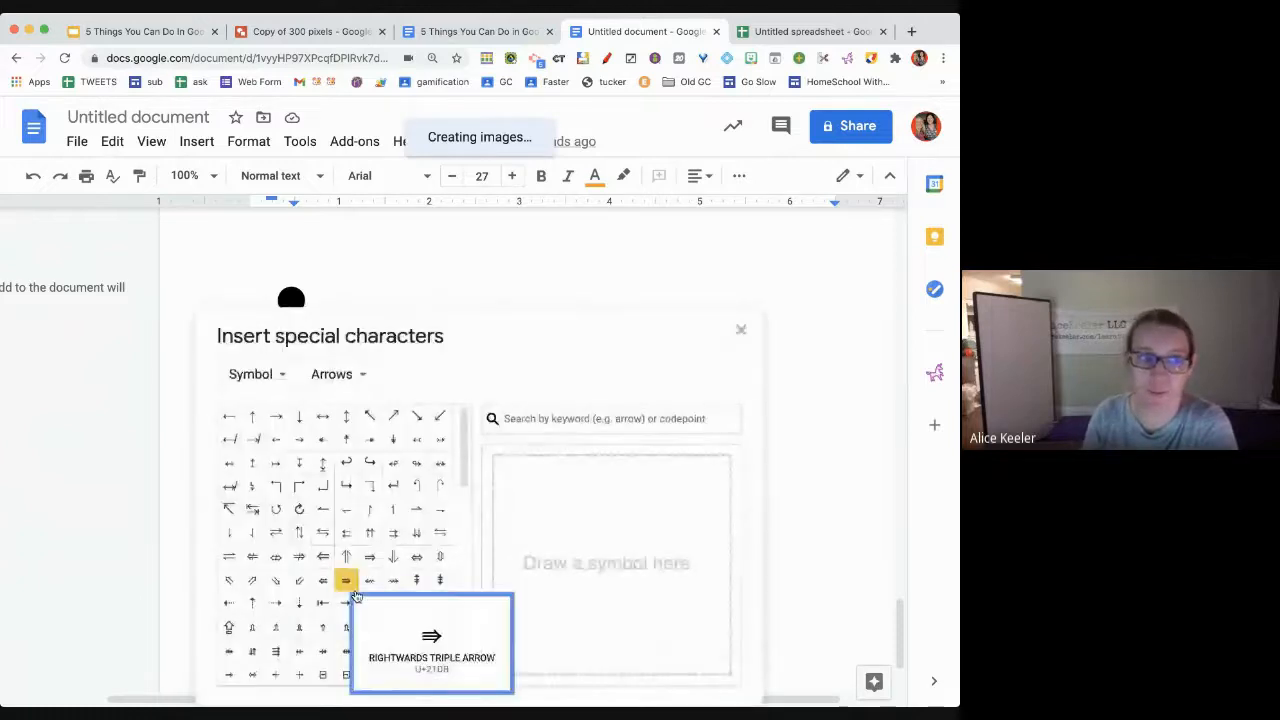
{"action": "mouse_move", "coordinate": [549, 576]}
{"action": "left_mouse_down"}
{"action": "mouse_move", "coordinate": [647, 575]}
{"action": "mouse_move", "coordinate": [592, 555]}
{"action": "left_mouse_up"}
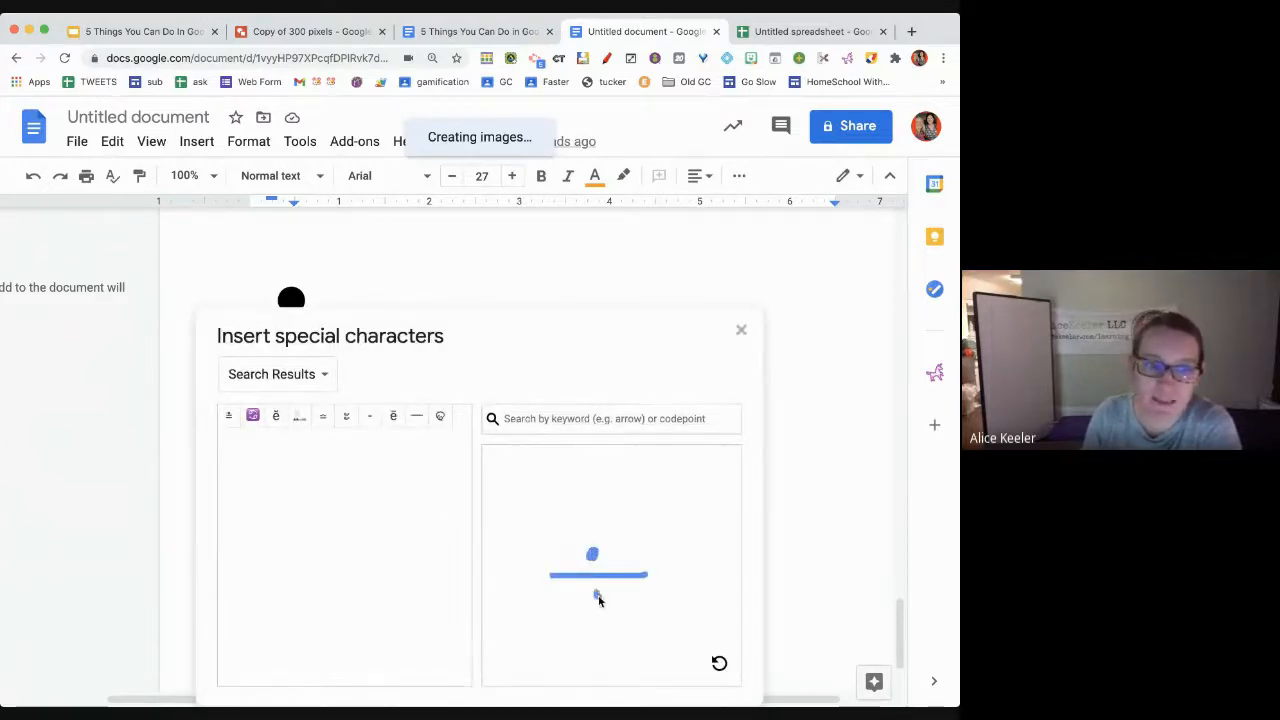
{"action": "left_click_drag", "start_coordinate": [599, 599], "coordinate": [599, 594]}
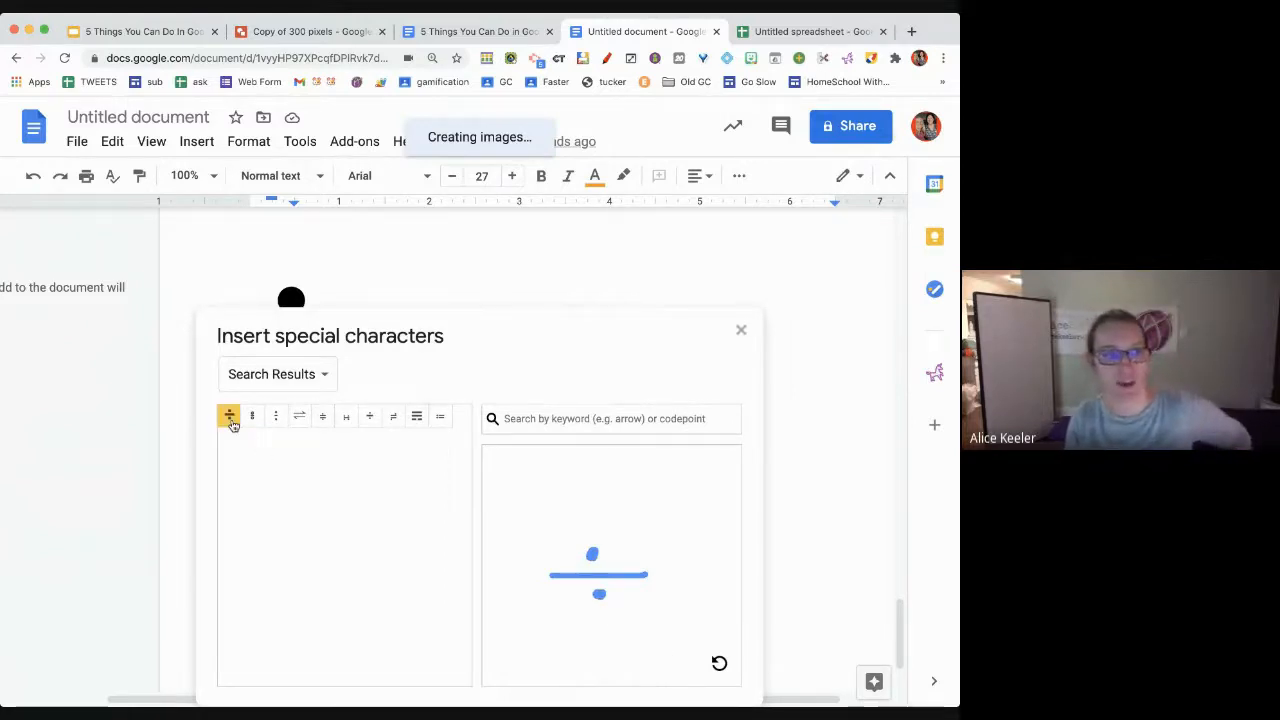
{"action": "left_click", "coordinate": [229, 415]}
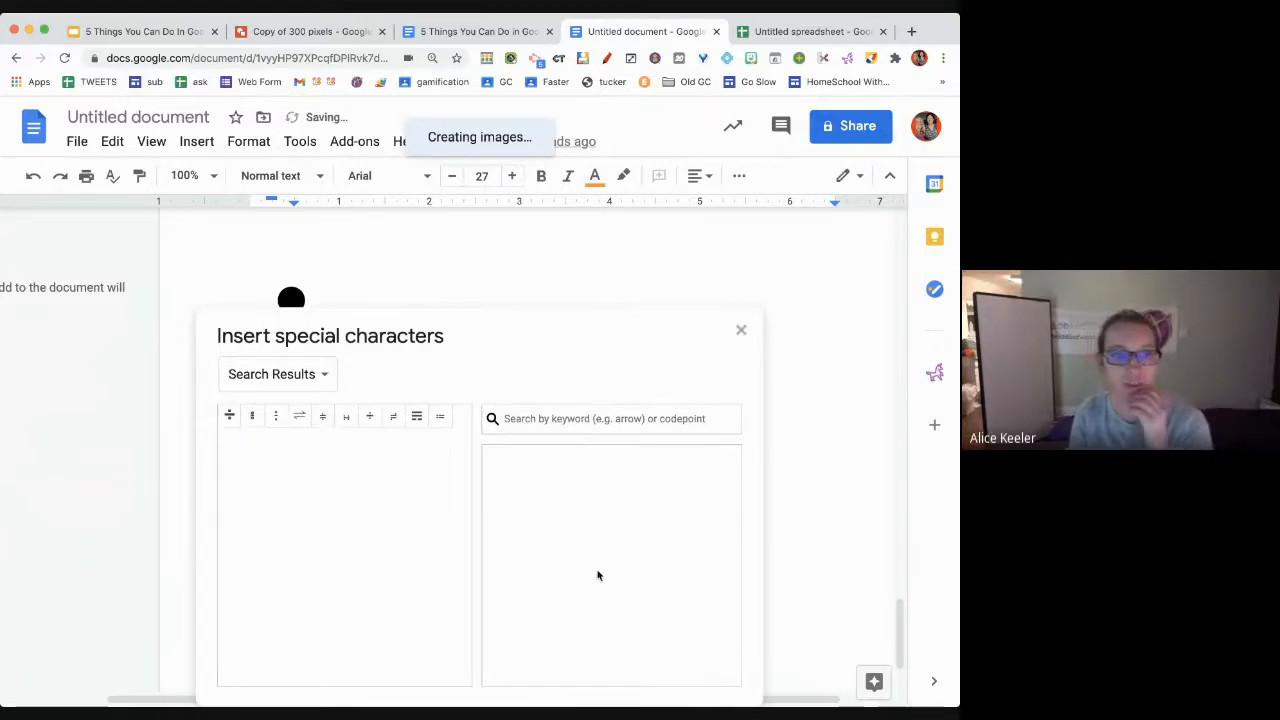
{"action": "left_click", "coordinate": [741, 330]}
Enter the items "I am divisive" and "I divided this" in the division-sign list
{"action": "left_click", "coordinate": [417, 637]}
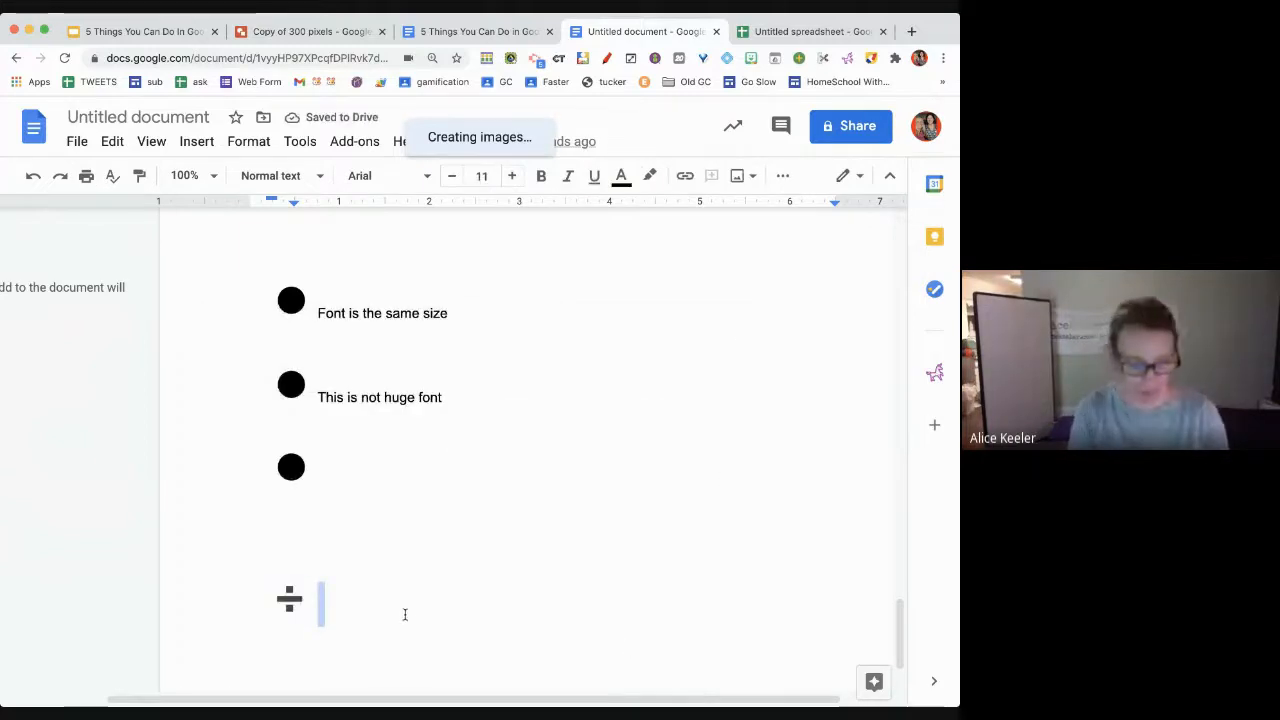
{"action": "type", "text": "I am divi"}
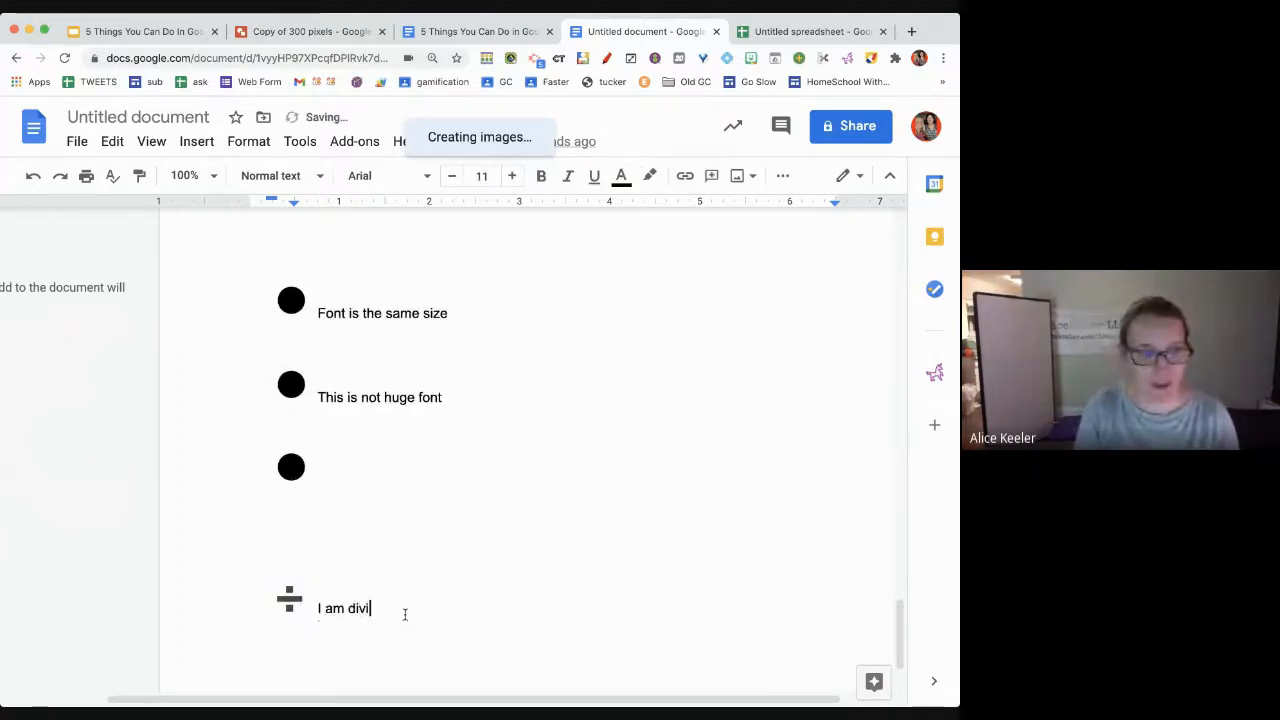
{"action": "type", "text": "sive"}
{"action": "key", "text": "Return"}
{"action": "type", "text": "I "}
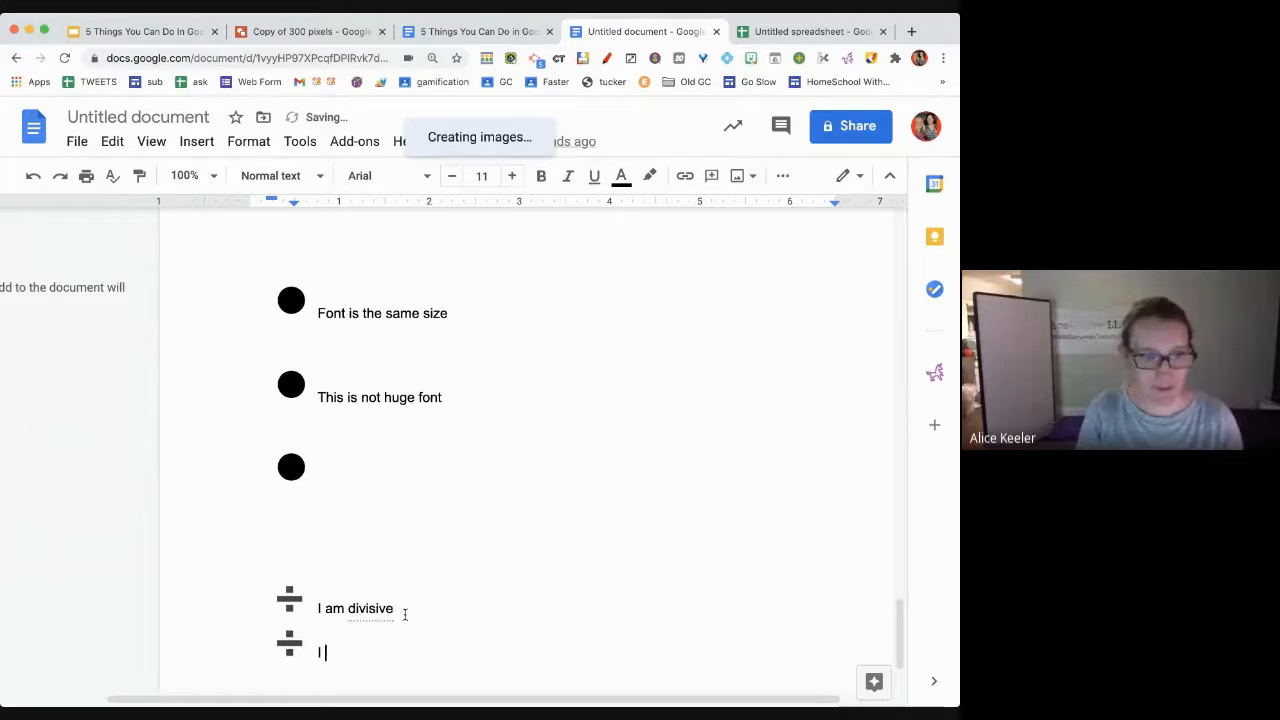
{"action": "type", "text": "divided this"}
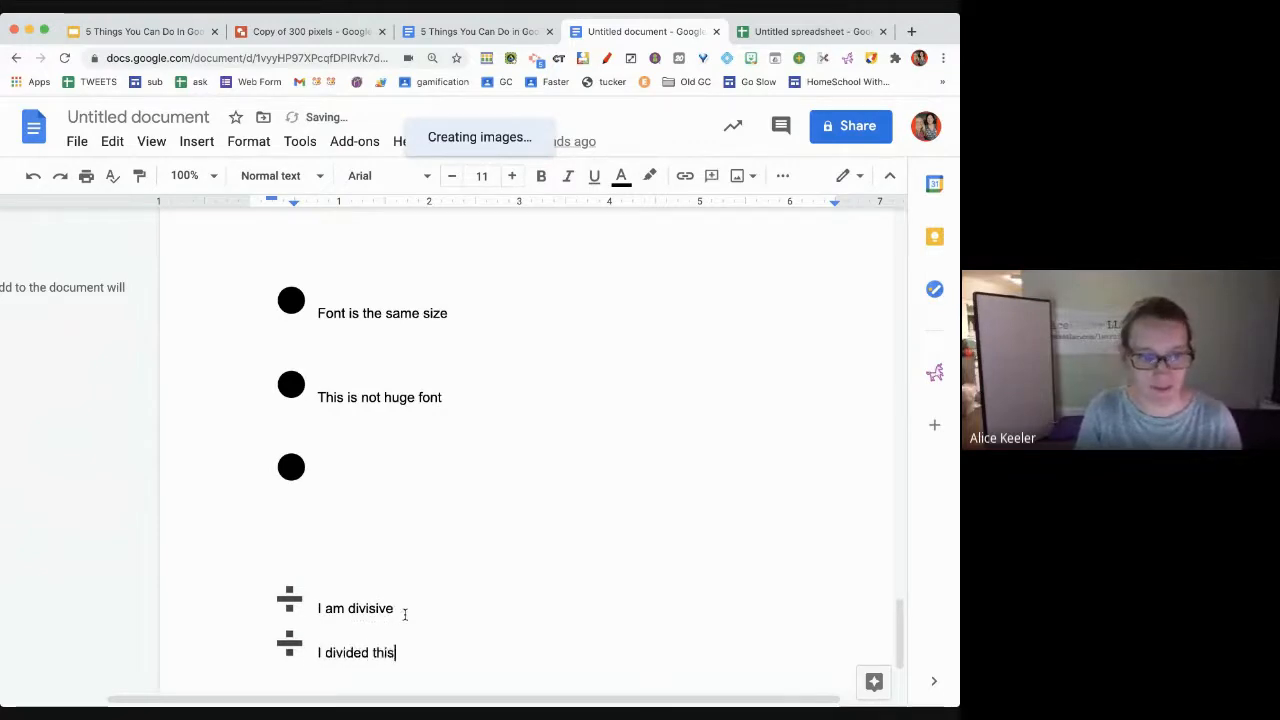
End the division-sign list after "I divided this" and start a new bulleted list on the following page
{"action": "key", "text": "Return"}
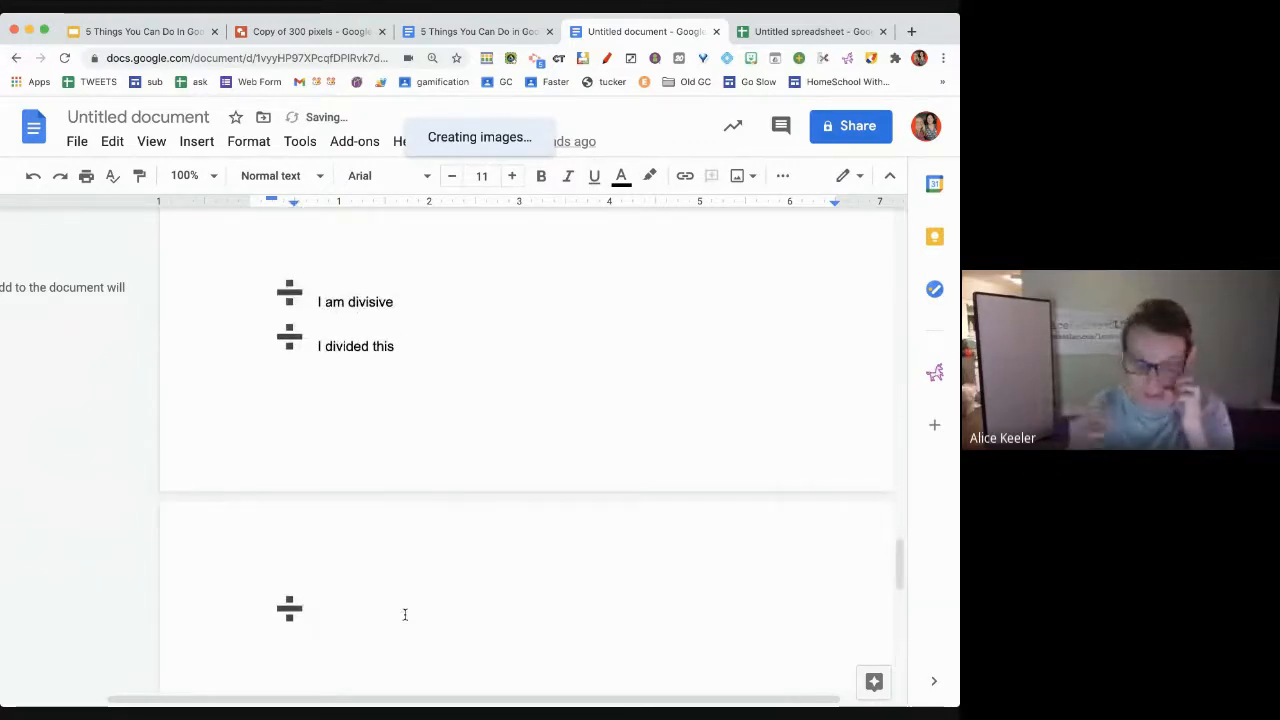
{"action": "key", "text": "BackSpace"}
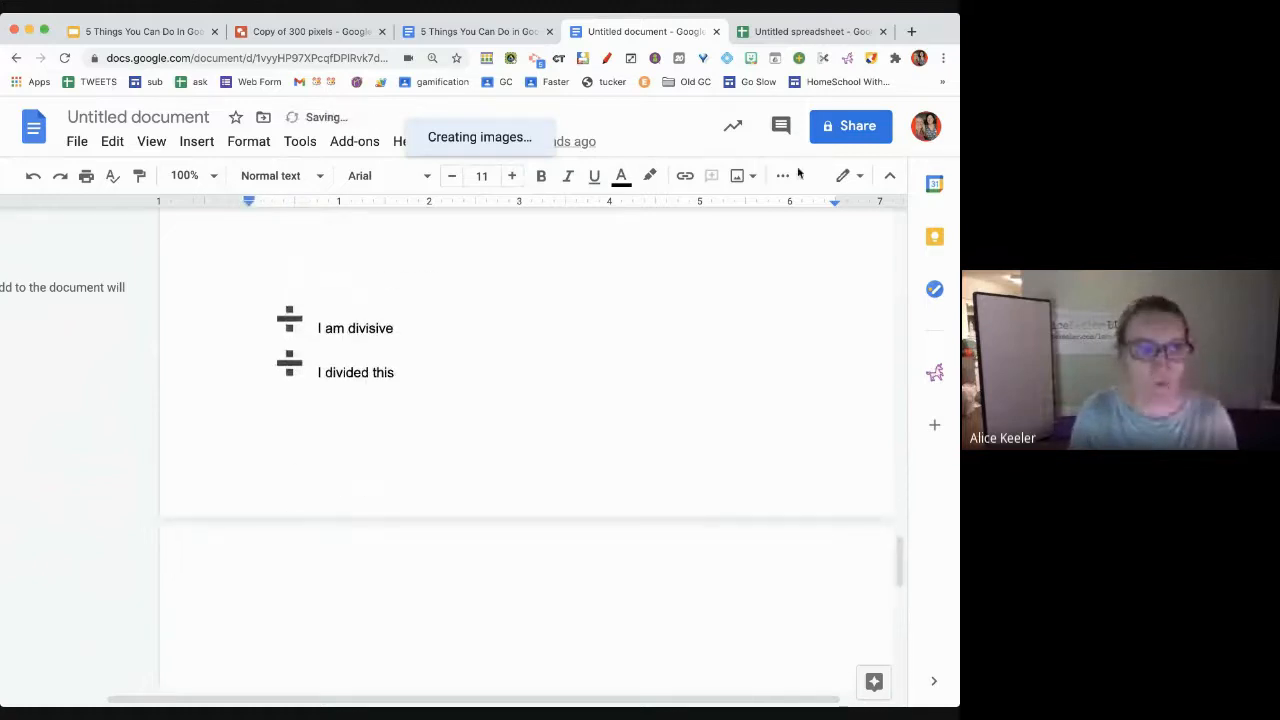
{"action": "left_click", "coordinate": [780, 175]}
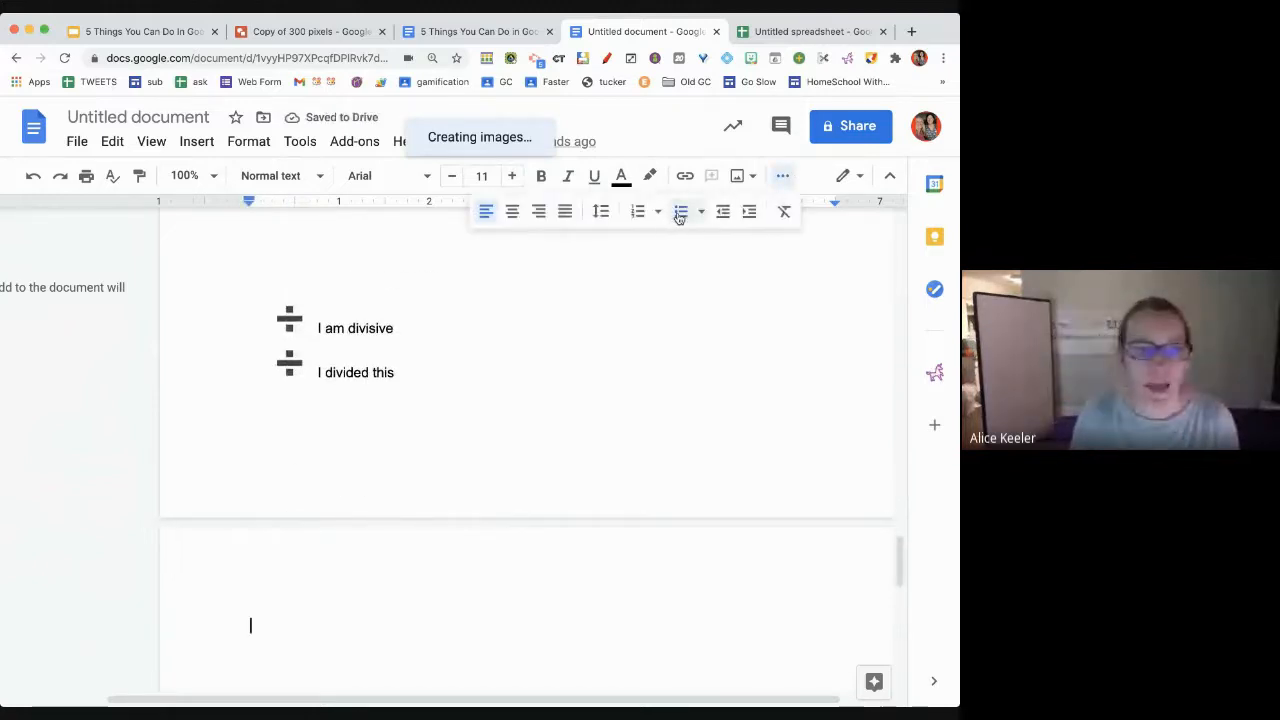
{"action": "left_click", "coordinate": [680, 211]}
Select only the new list's bullet symbol, set its font size to 60 and color it orange
{"action": "left_click", "coordinate": [277, 624]}
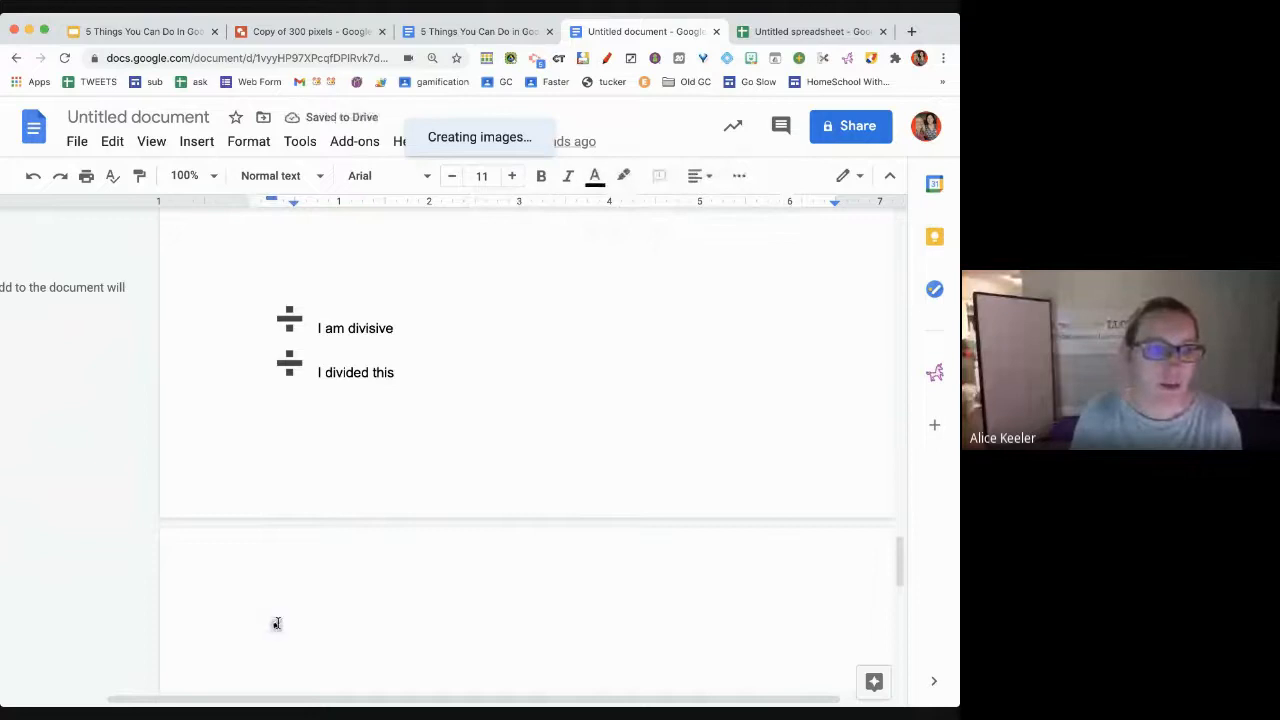
{"action": "left_click", "coordinate": [487, 176]}
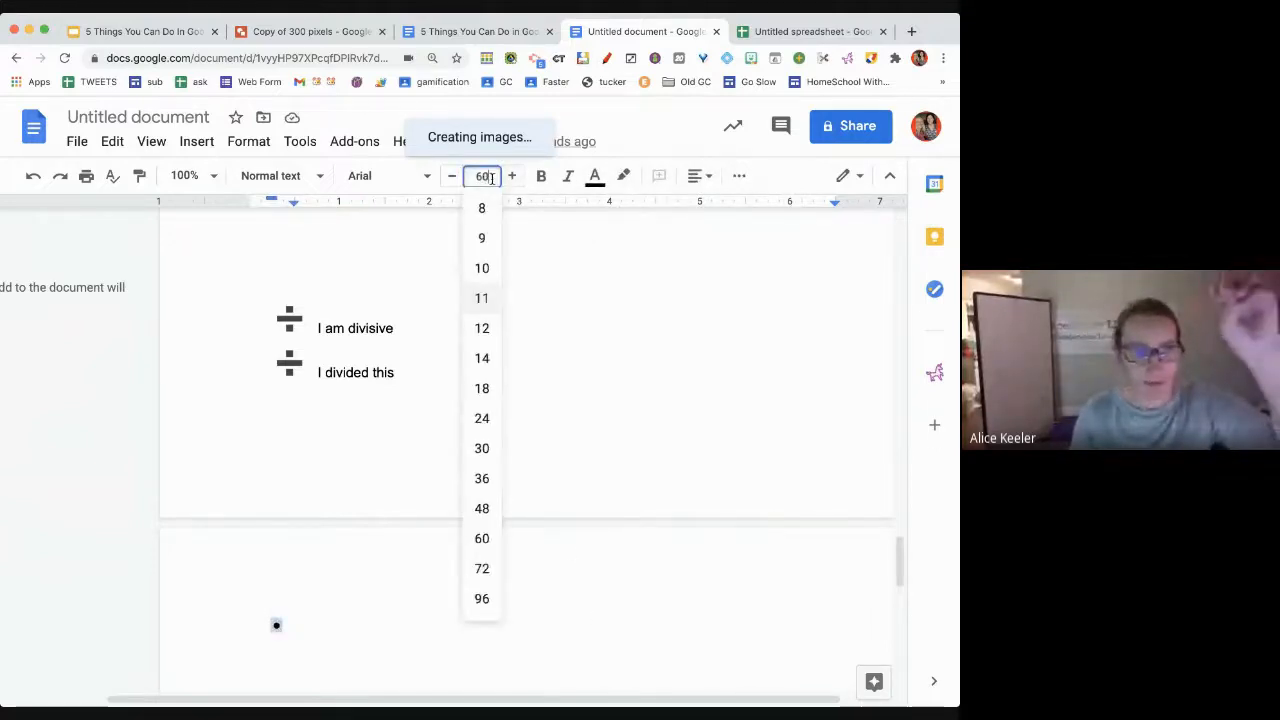
{"action": "type", "text": "60"}
{"action": "key", "text": "Return"}
{"action": "scroll", "coordinate": [386, 597], "scroll_direction": "down", "scroll_amount": 2}
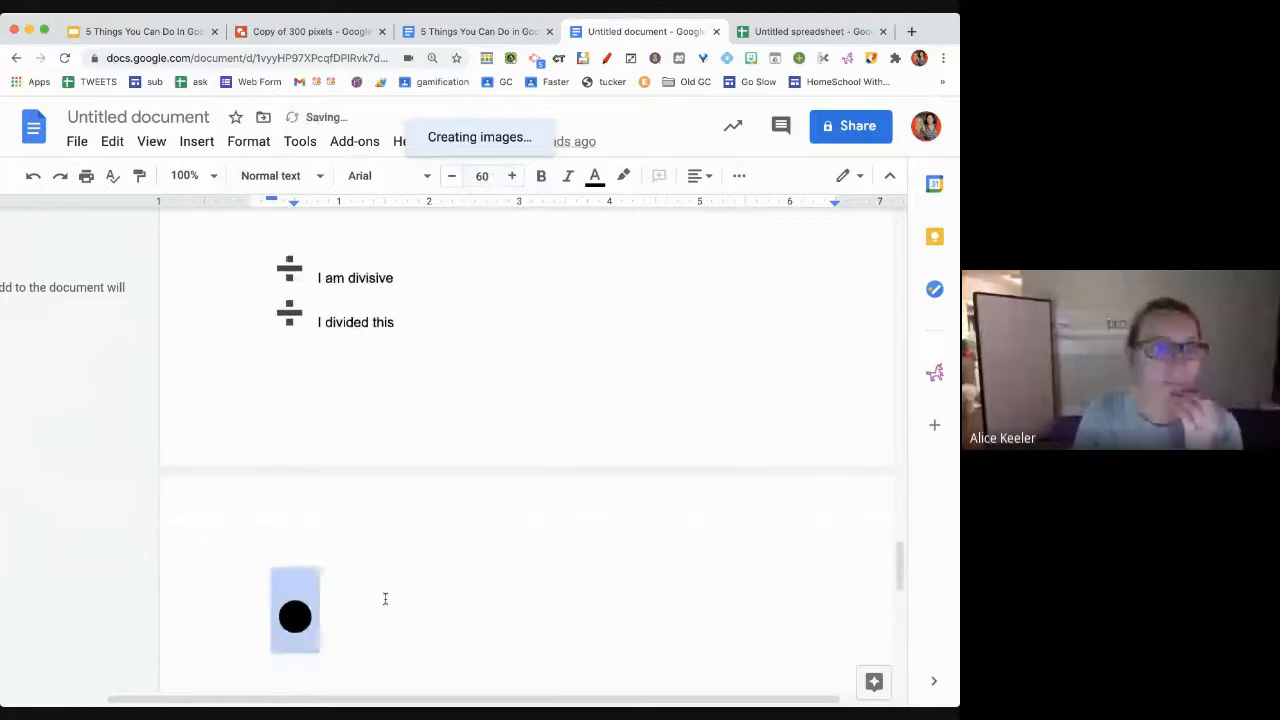
{"action": "left_click", "coordinate": [594, 178]}
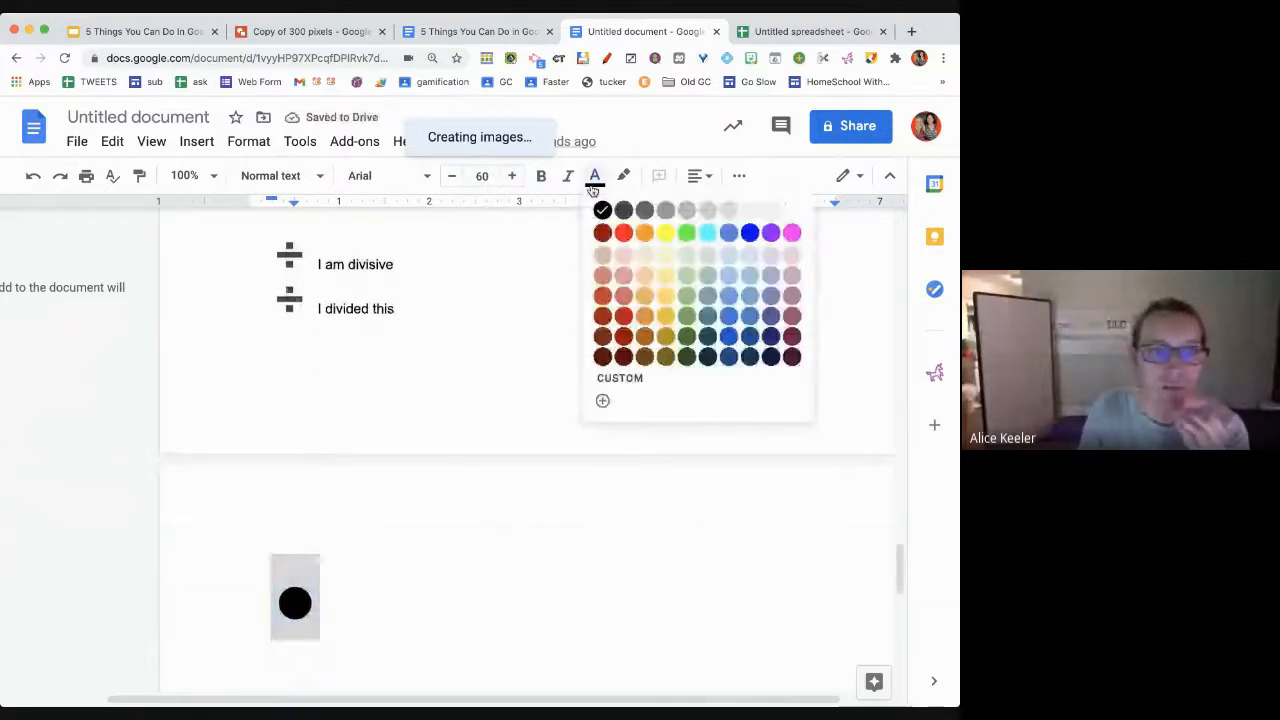
{"action": "left_click", "coordinate": [644, 232]}
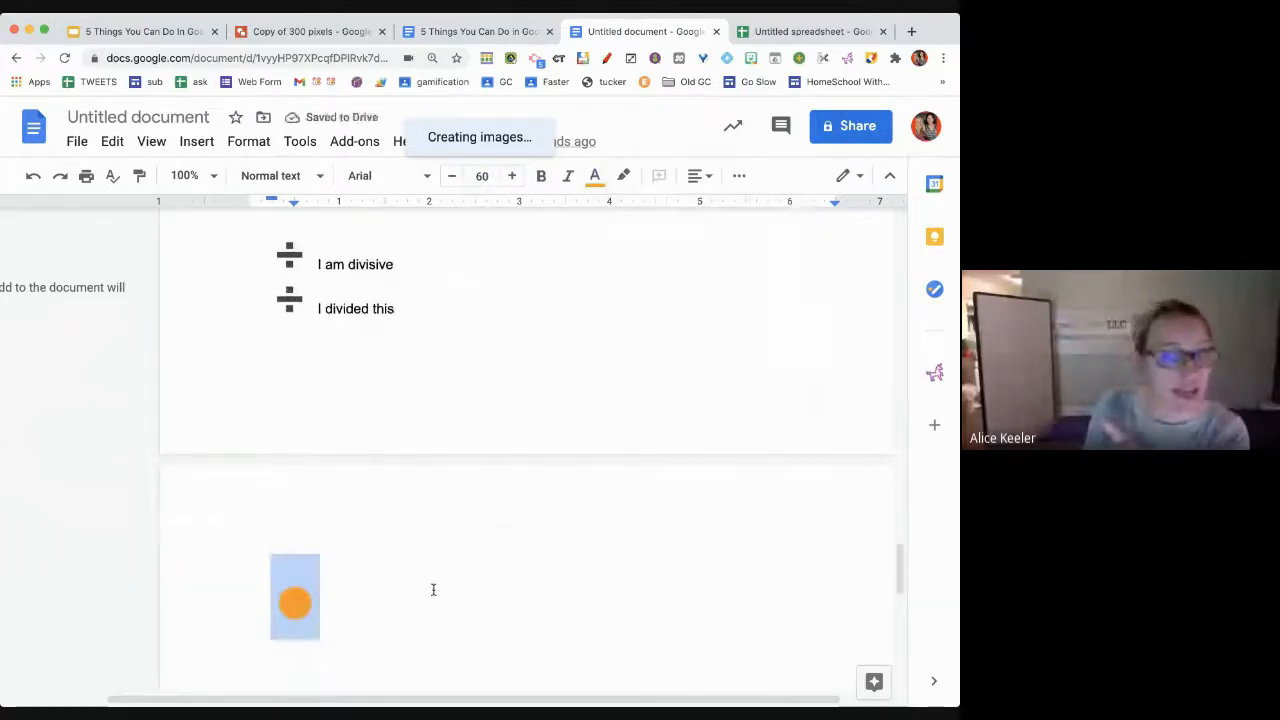
Replace the large orange bullet with the pear emoji, searching the special characters for "pear"
{"action": "right_click", "coordinate": [287, 604]}
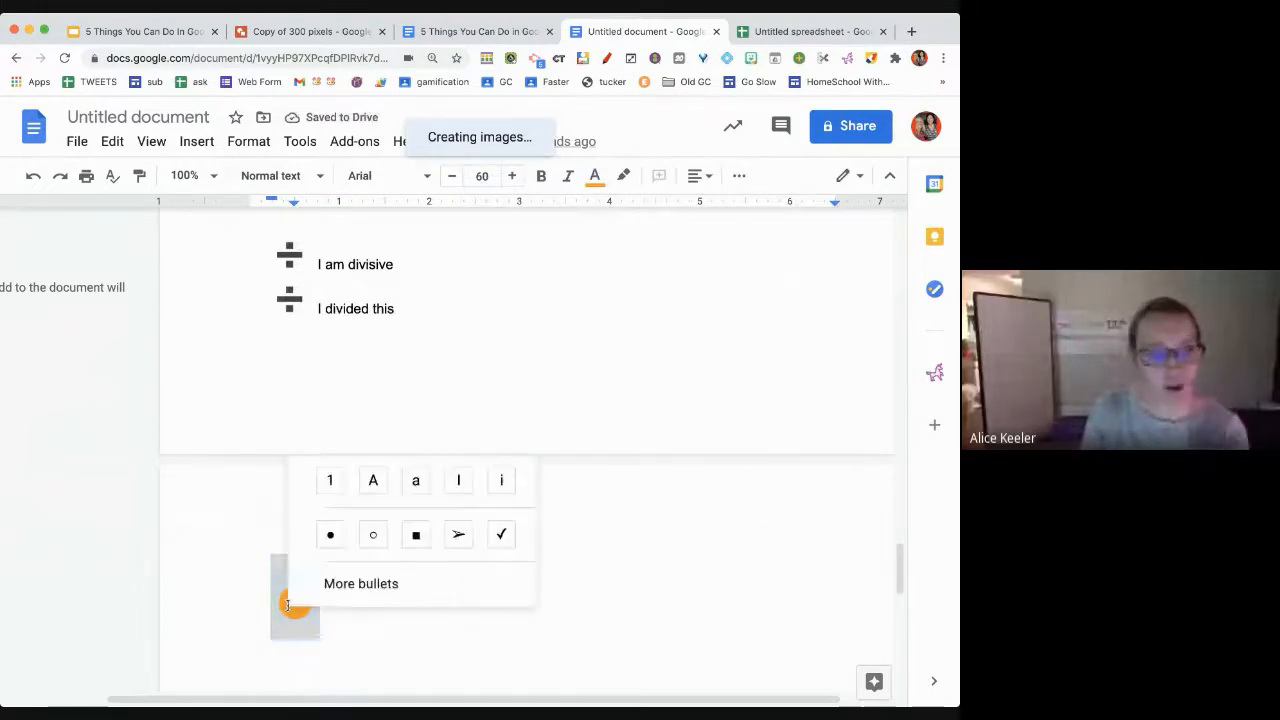
{"action": "left_click", "coordinate": [345, 585]}
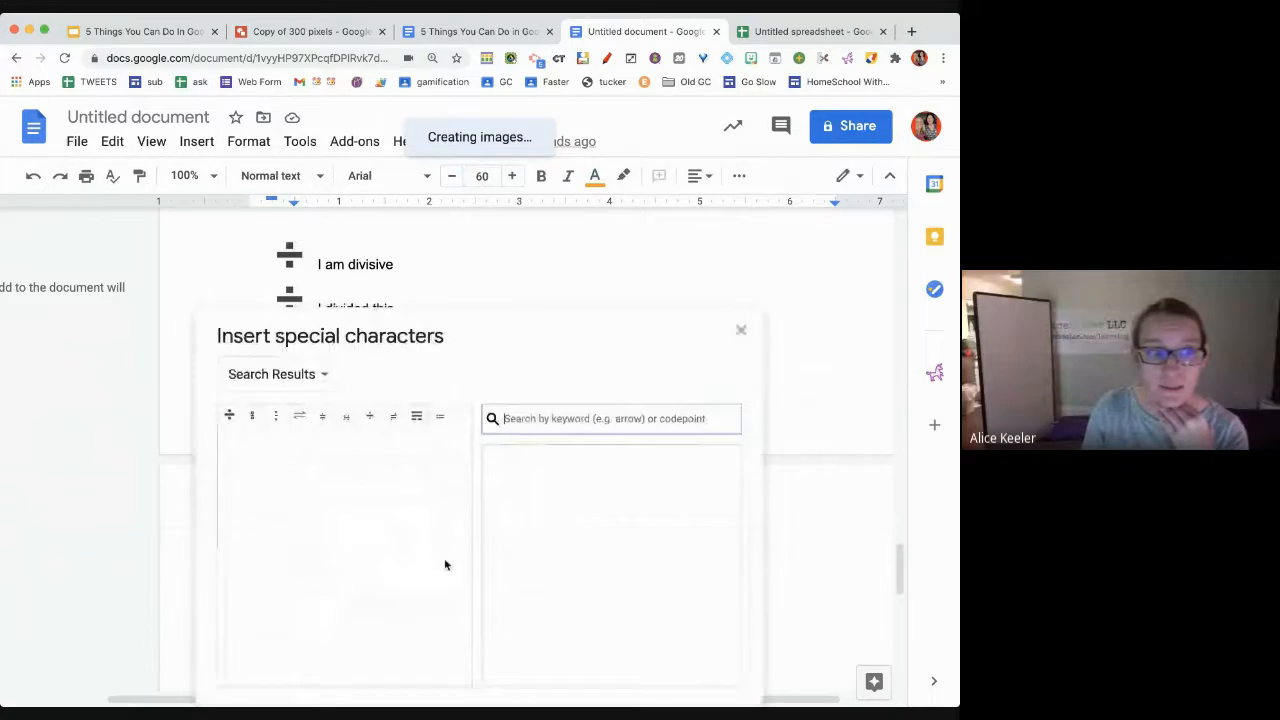
{"action": "type", "text": "pear"}
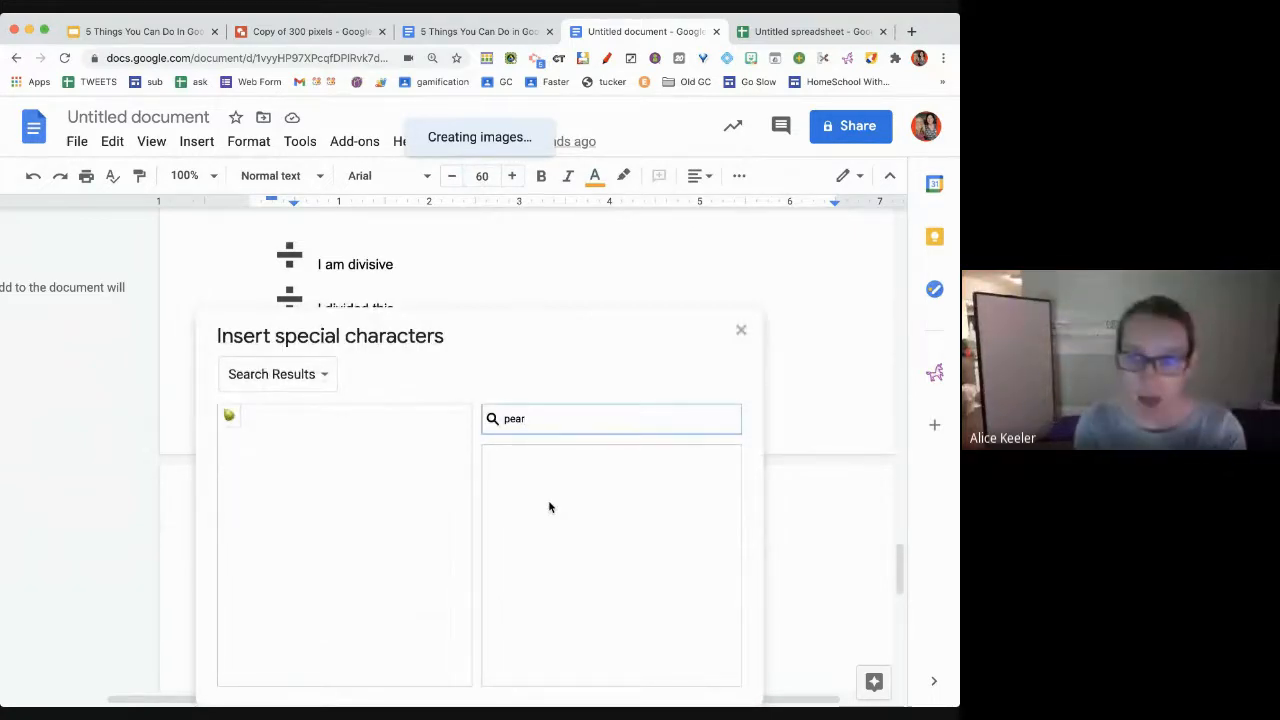
{"action": "left_click", "coordinate": [229, 416]}
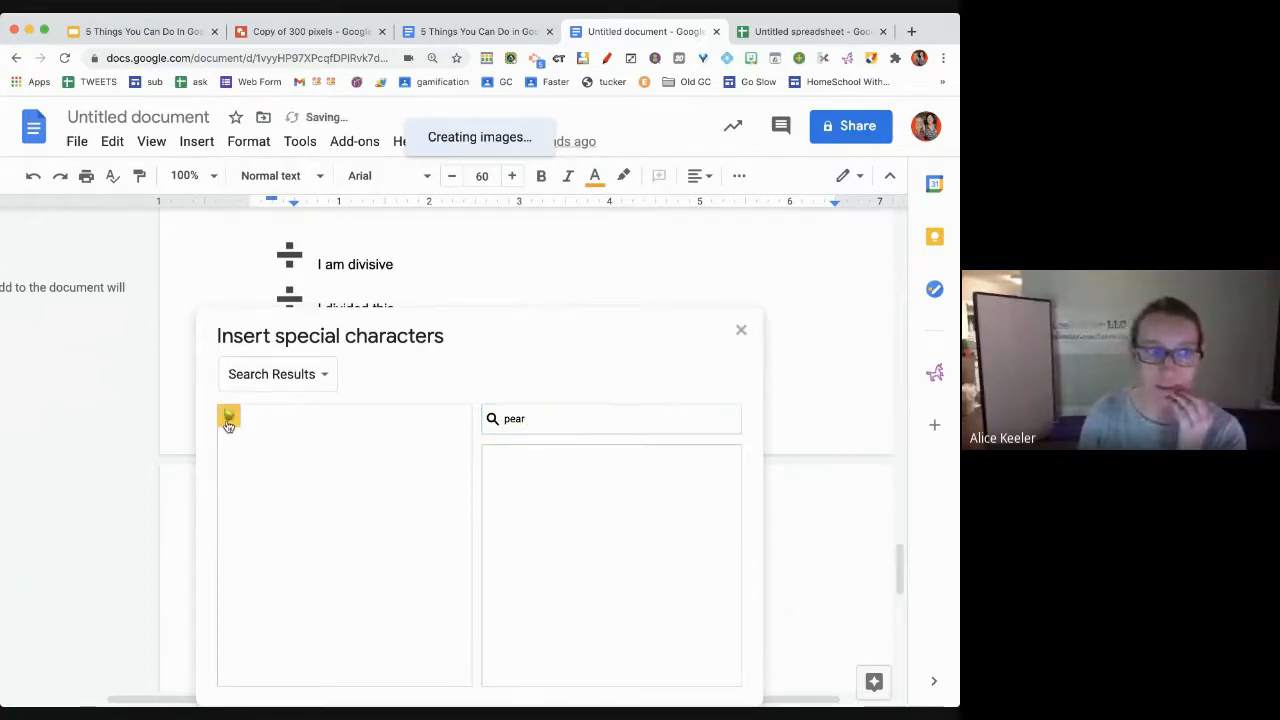
{"action": "left_click", "coordinate": [741, 330]}
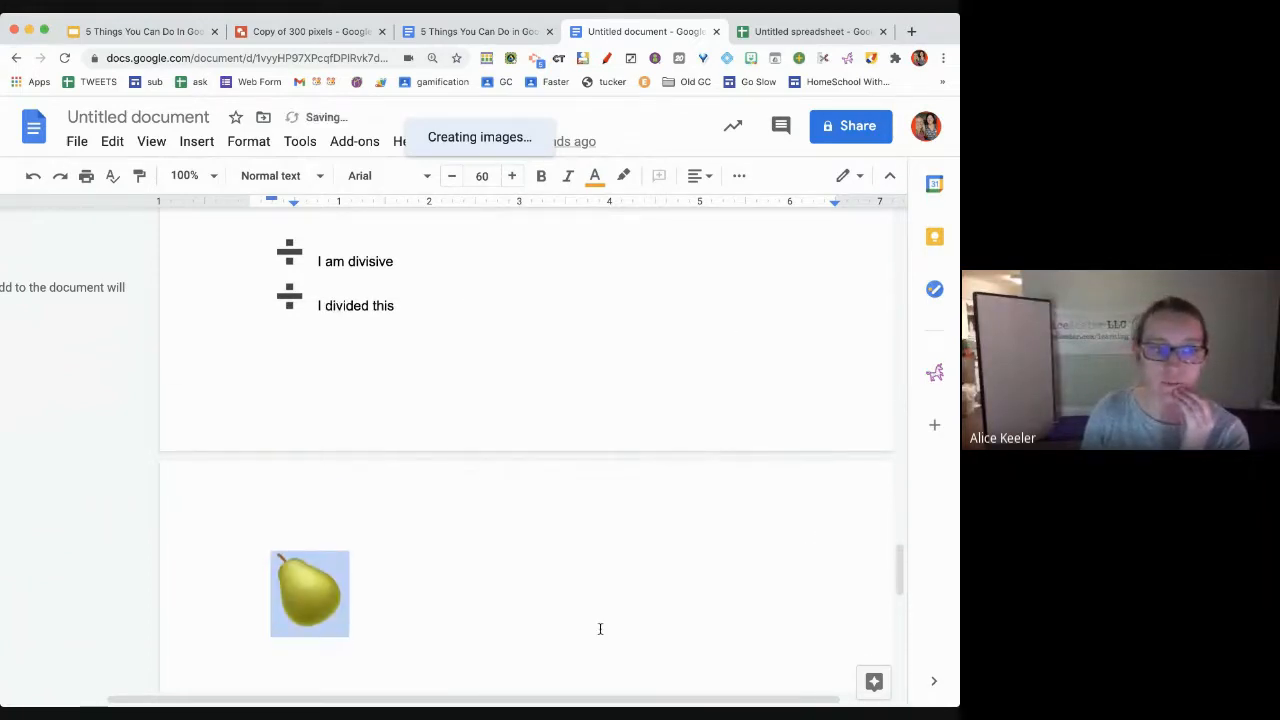
Enter "Pear Deck presentation with Pear bullet points!" as the first item of the pear list
{"action": "scroll", "coordinate": [600, 626], "scroll_direction": "down", "scroll_amount": 1}
{"action": "left_click", "coordinate": [507, 541]}
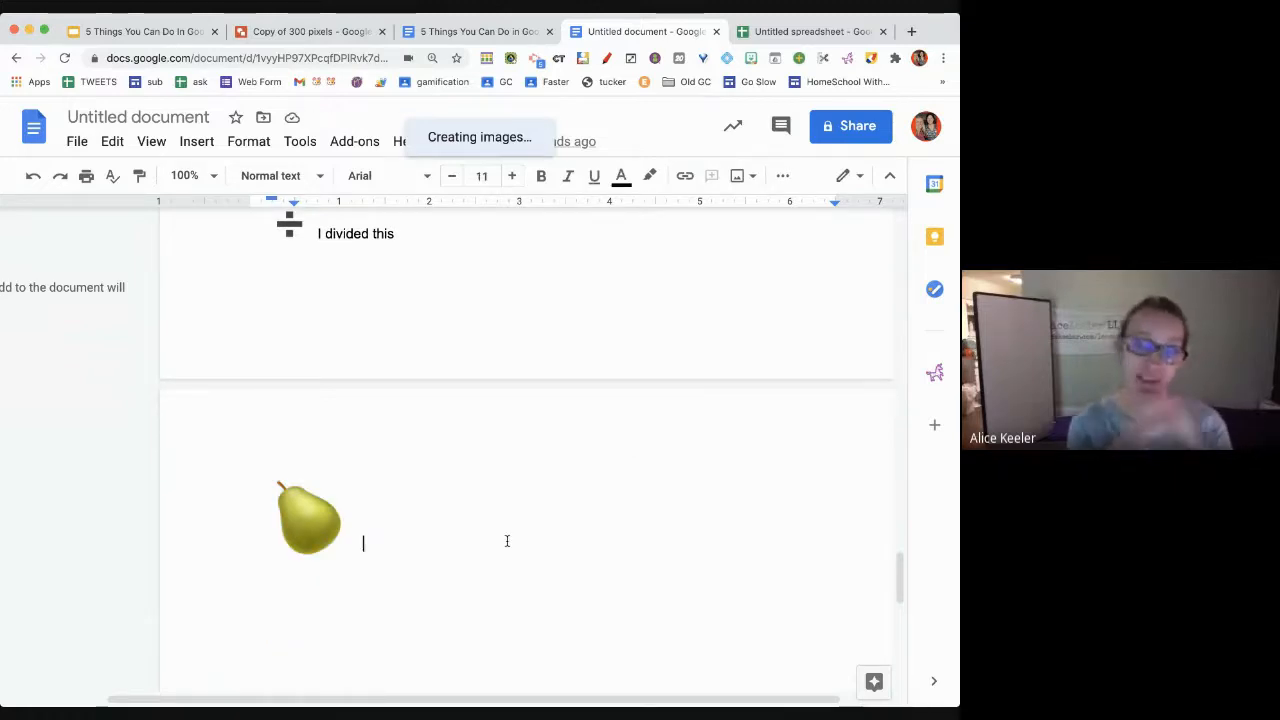
{"action": "type", "text": "Pear De"}
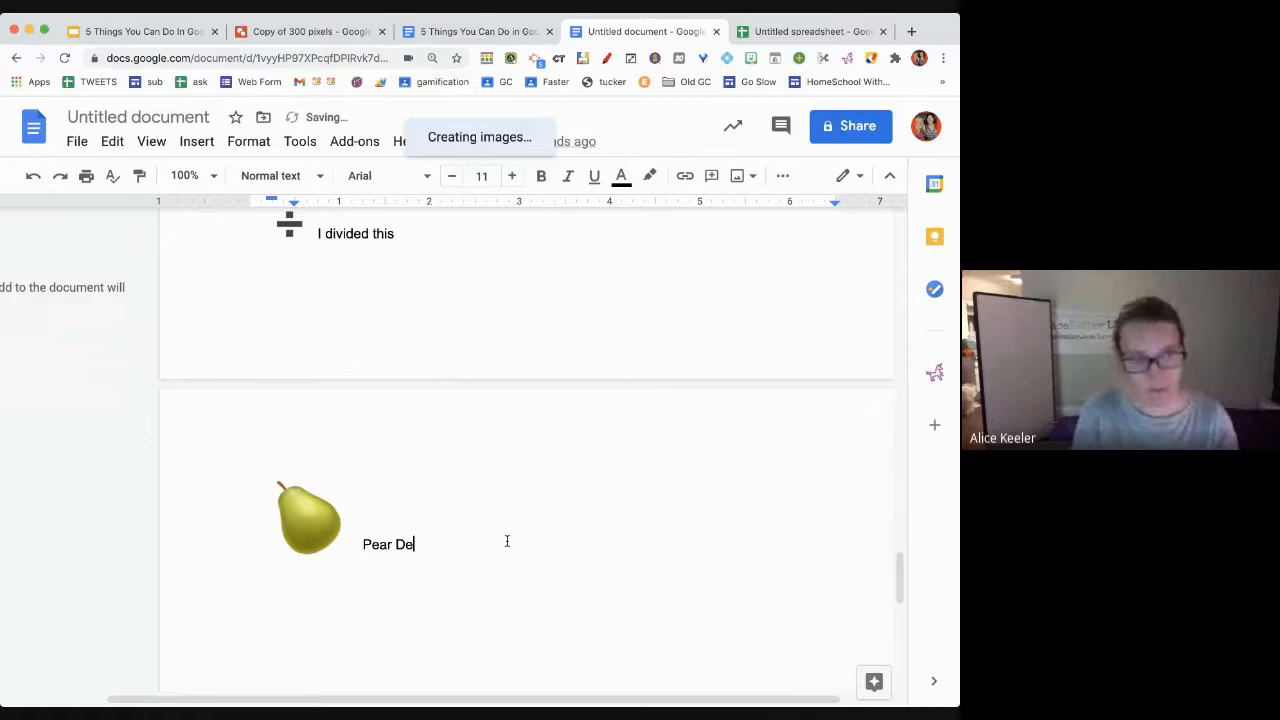
{"action": "type", "text": "ck Ppresentation"}
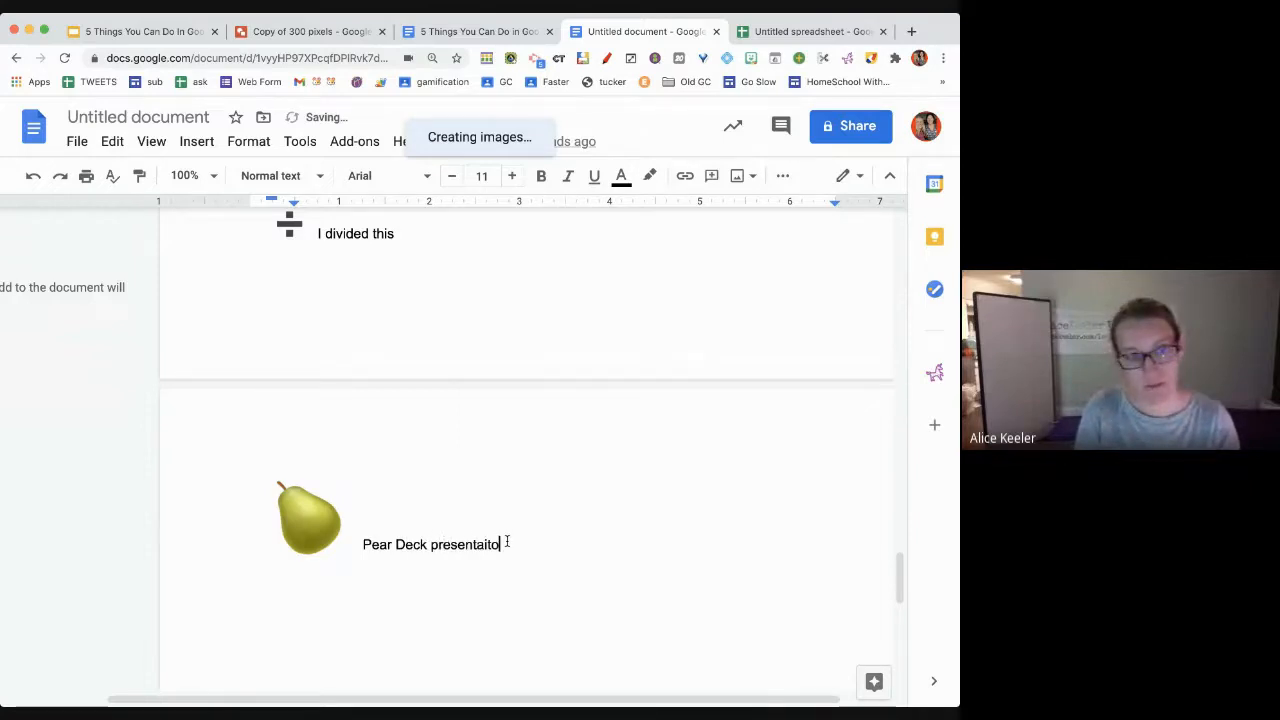
{"action": "type", "text": " with"}
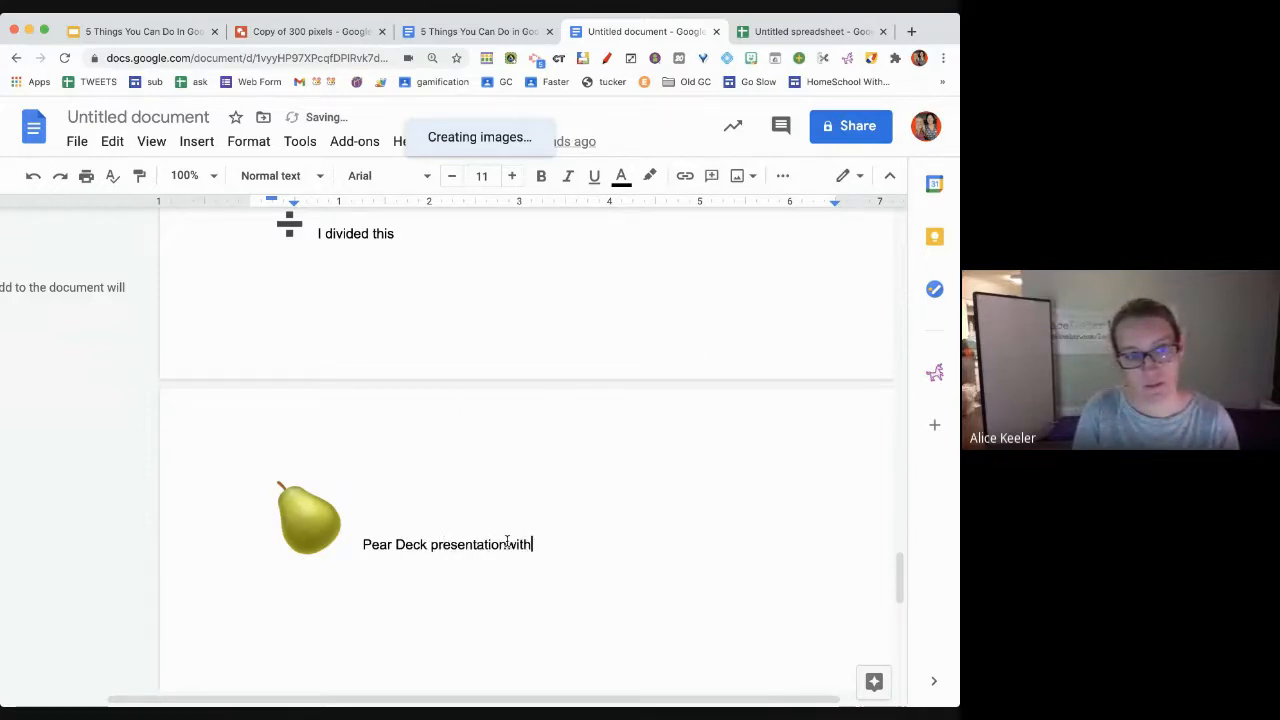
{"action": "key", "text": "BackSpace"}
{"action": "key", "text": "BackSpace"}
{"action": "type", "text": "with P"}
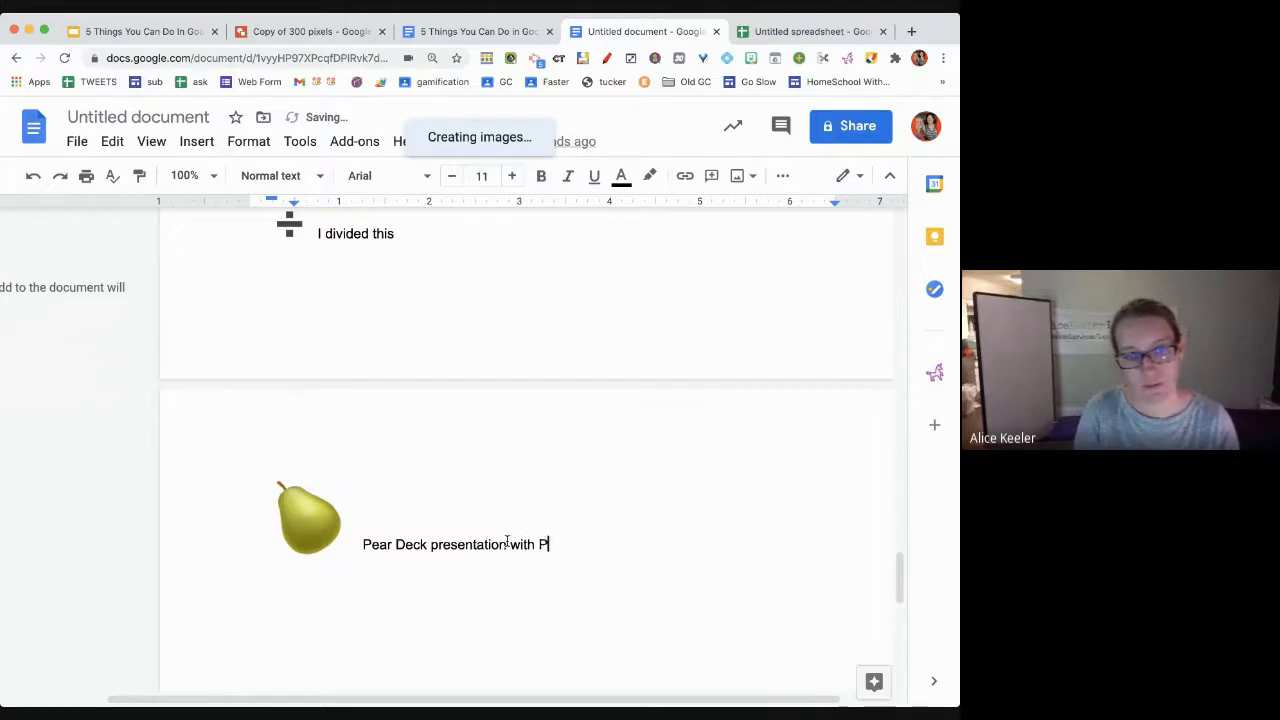
{"action": "type", "text": "ear bullet points!"}
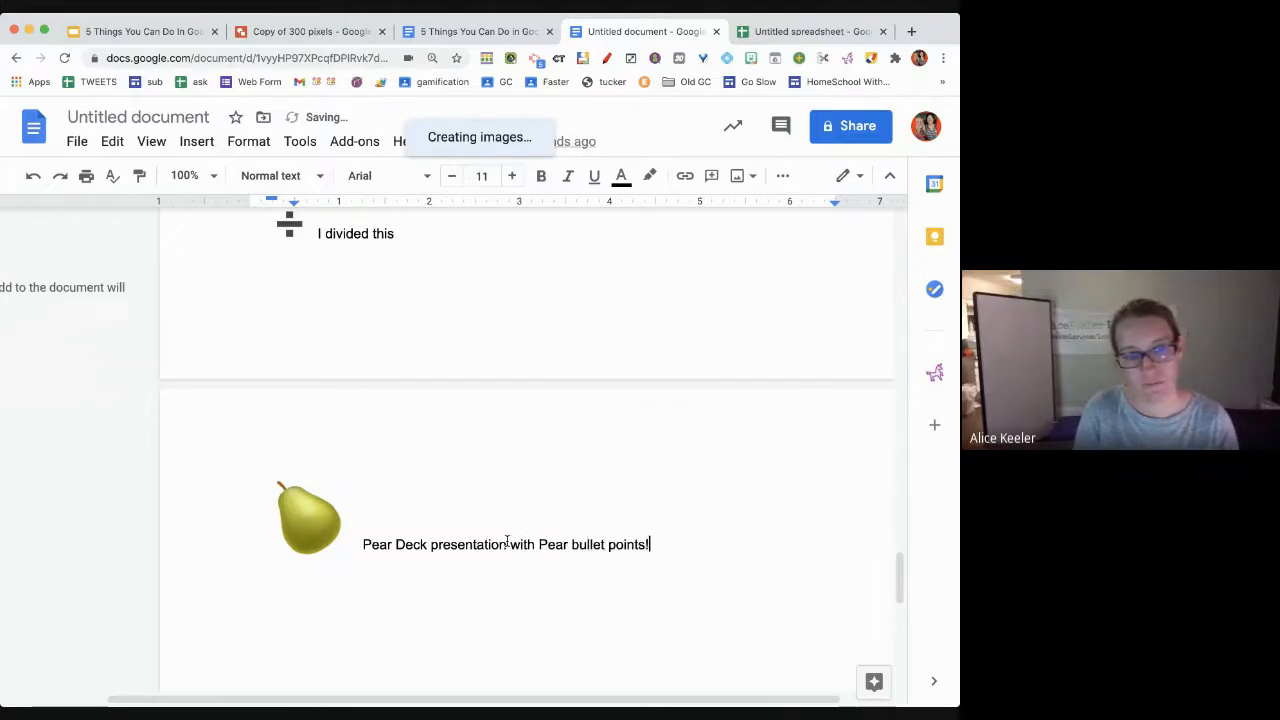
Add the items "For the win" and "This is pretty fun" to the pear list
{"action": "key", "text": "Return"}
{"action": "type", "text": "For the win"}
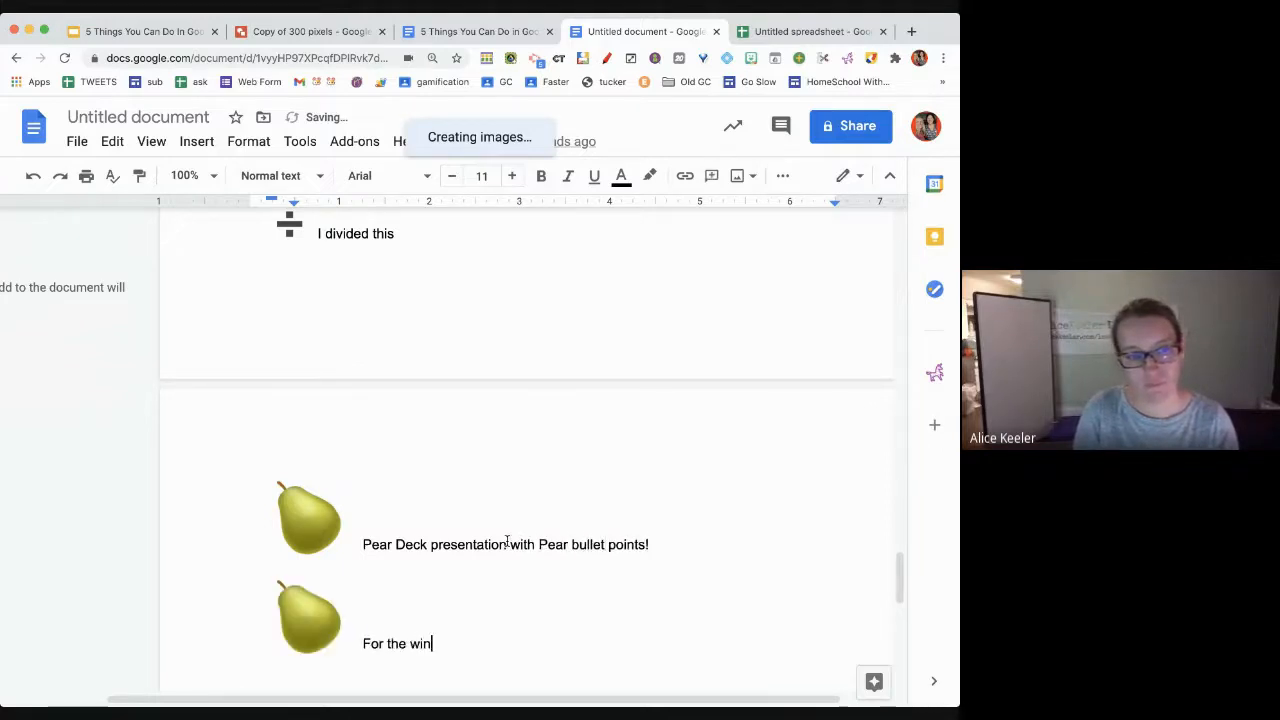
{"action": "key", "text": "Return"}
{"action": "type", "text": "This is pretty f"}
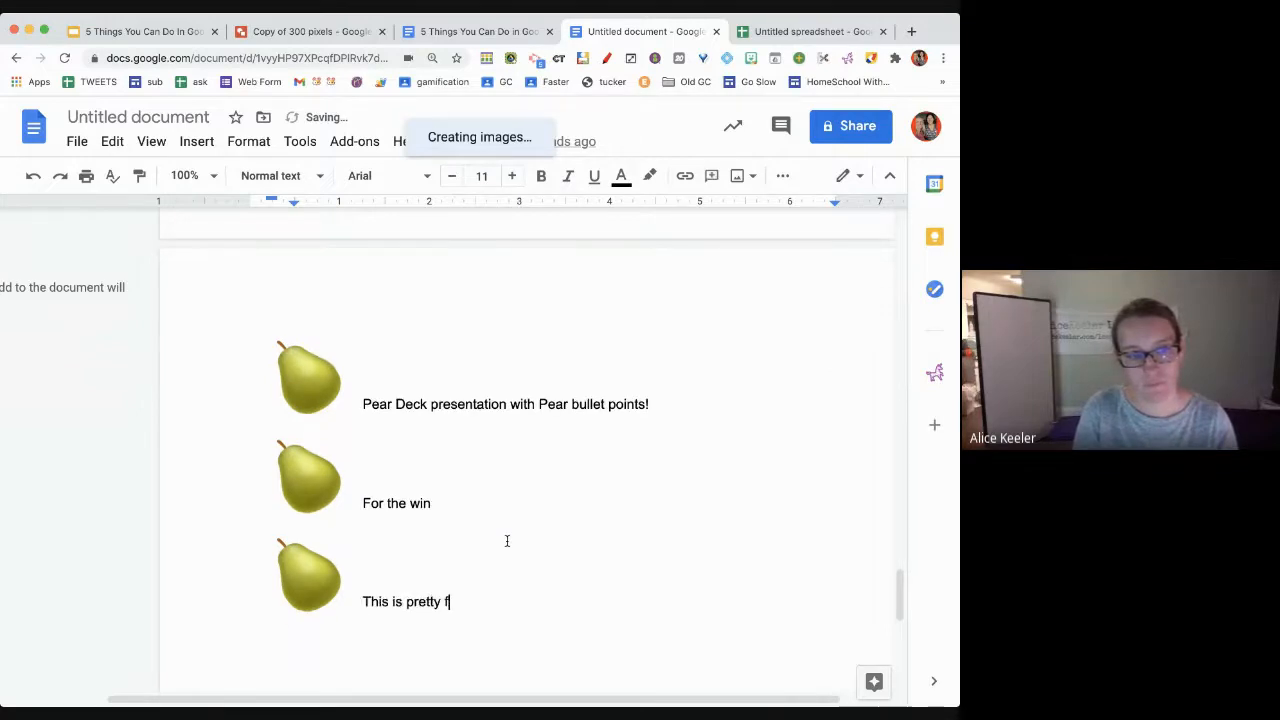
{"action": "type", "text": "un"}
End the pear list after "This is pretty fun" and start a new bulleted list below it
{"action": "key", "text": "Return"}
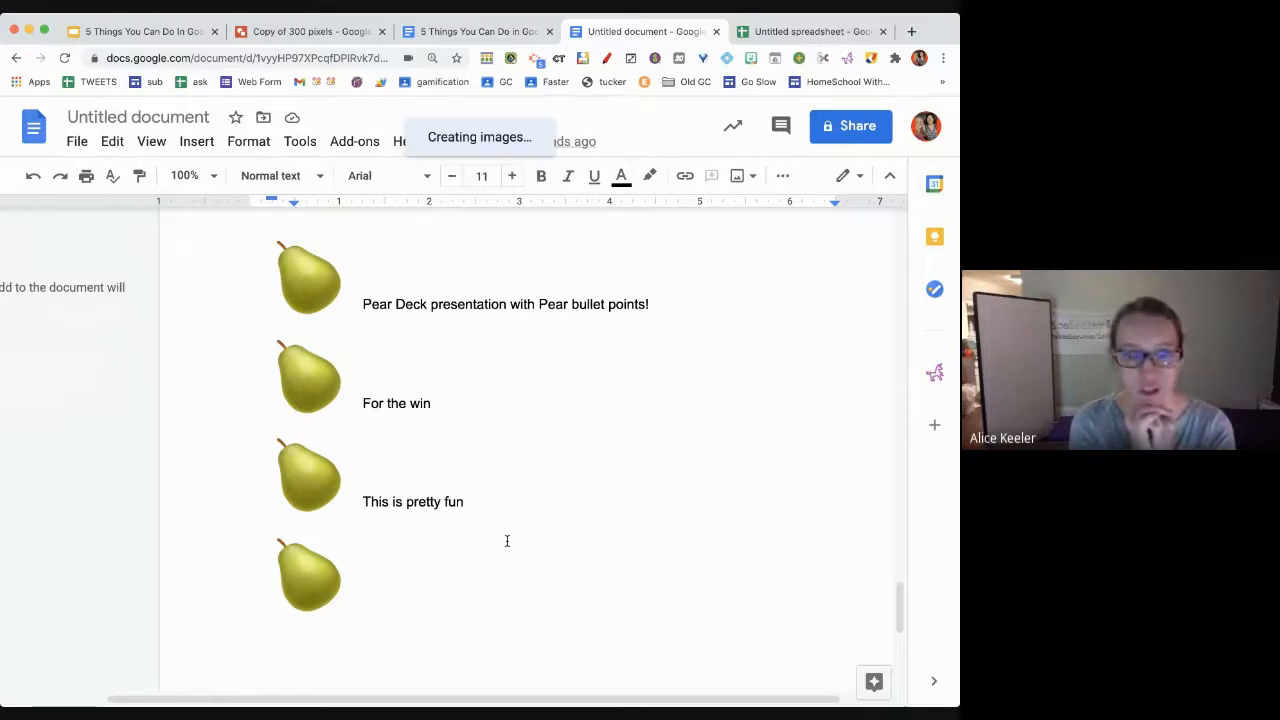
{"action": "key", "text": "BackSpace"}
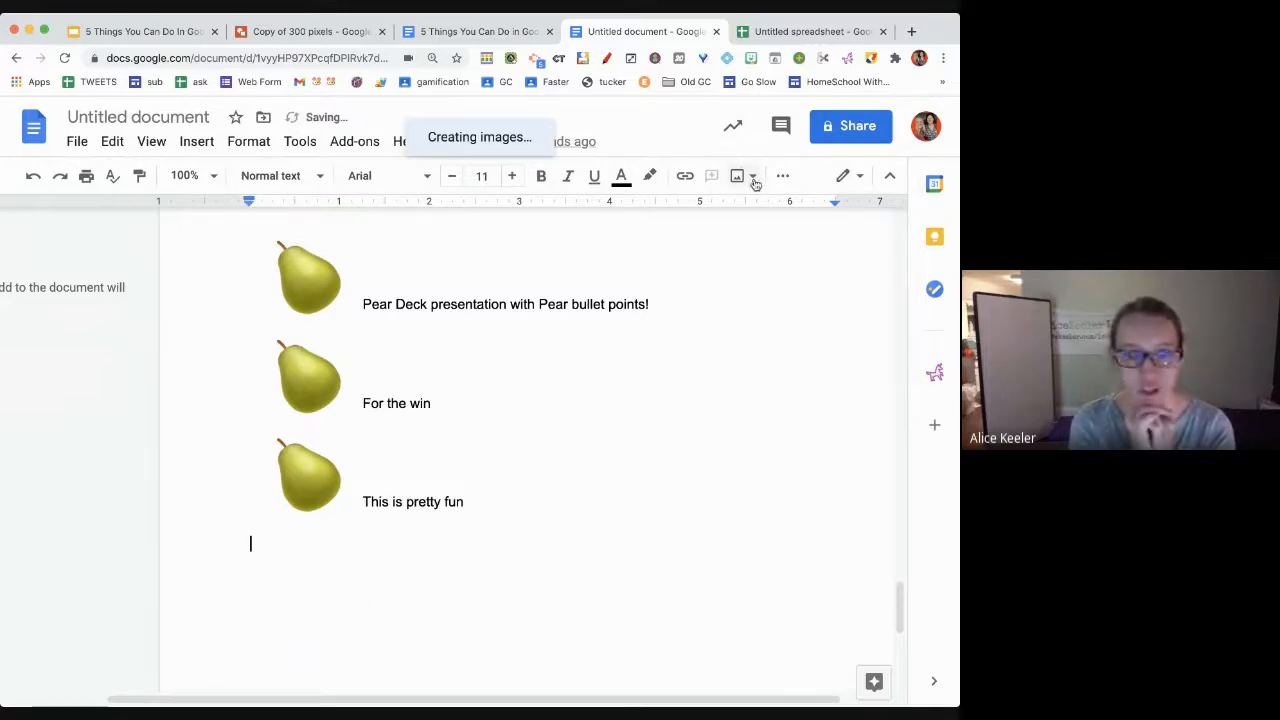
{"action": "left_click", "coordinate": [786, 177]}
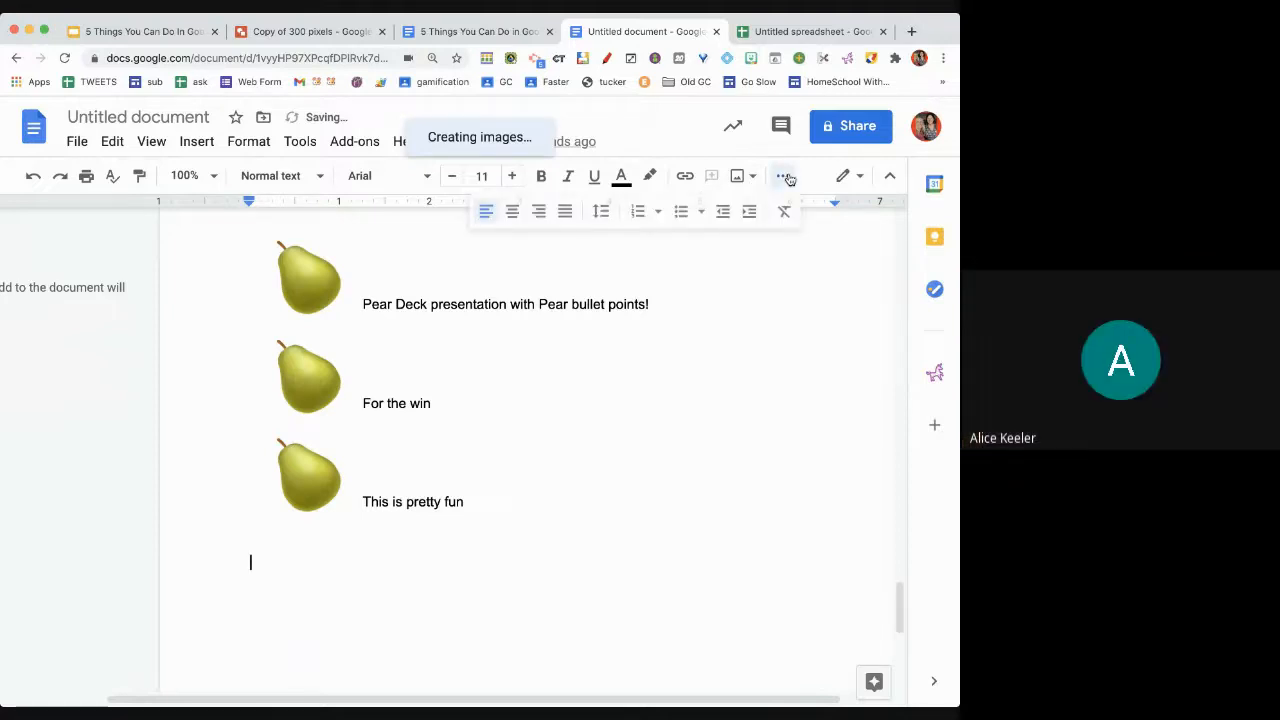
{"action": "left_click", "coordinate": [681, 221]}
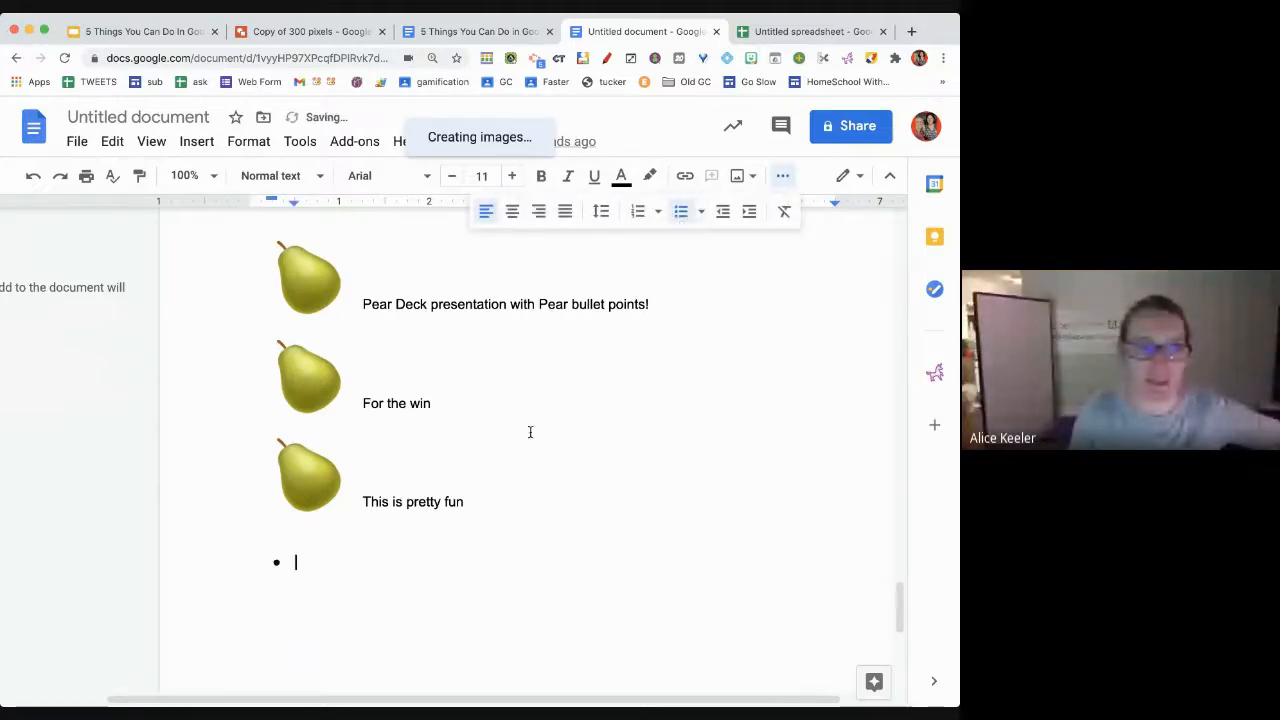
Replace the new list's bullet with the cake slice emoji from the Animals, Plants and Food emoji category
{"action": "left_click", "coordinate": [277, 562]}
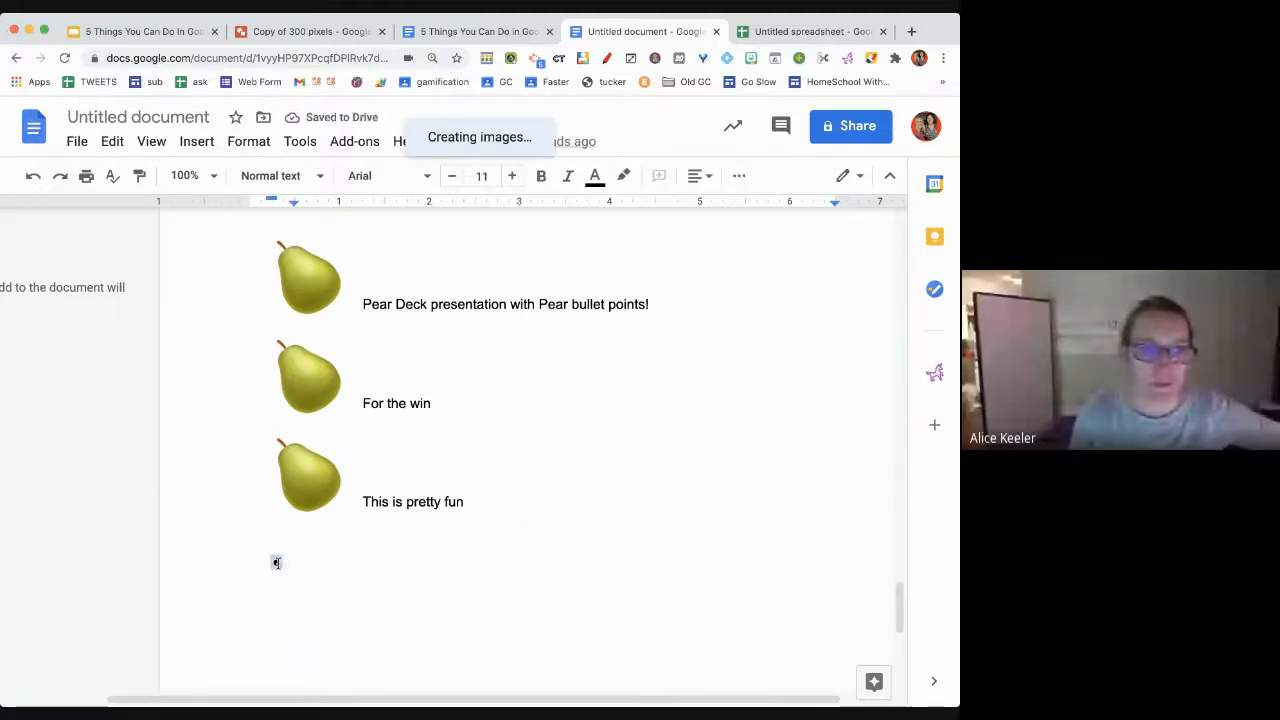
{"action": "right_click", "coordinate": [277, 562]}
{"action": "left_click", "coordinate": [346, 541]}
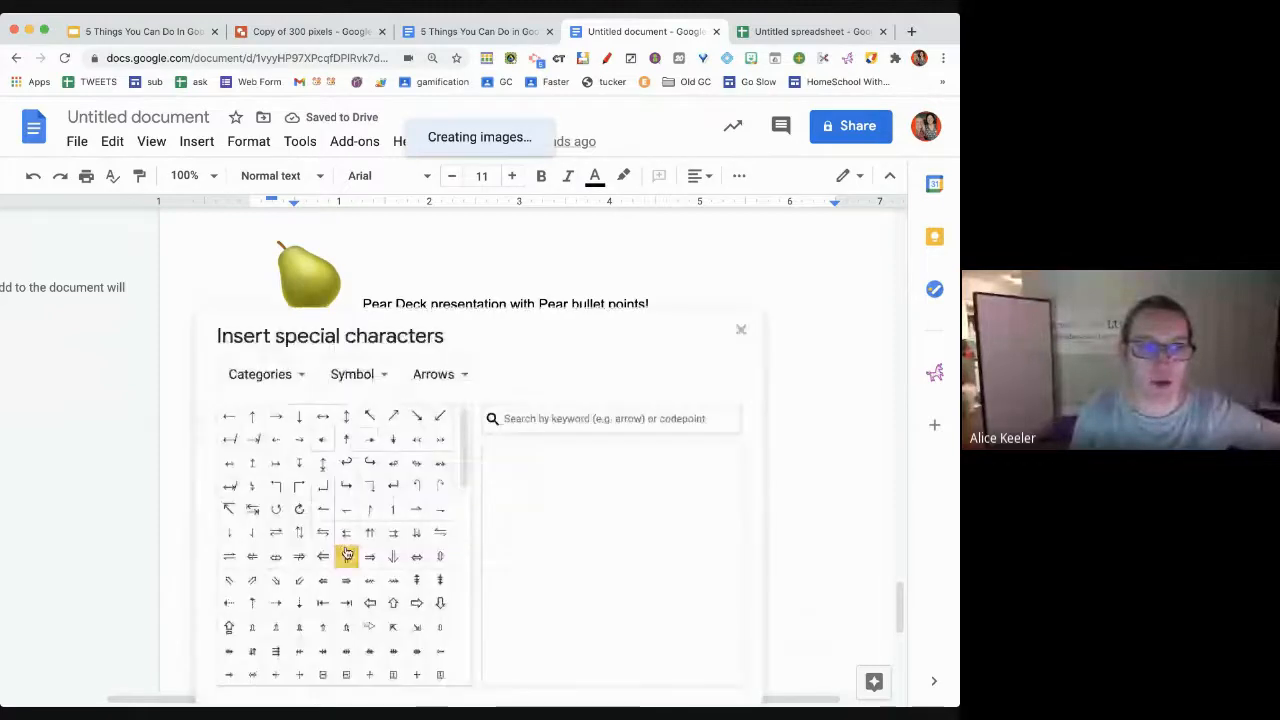
{"action": "left_click", "coordinate": [537, 420]}
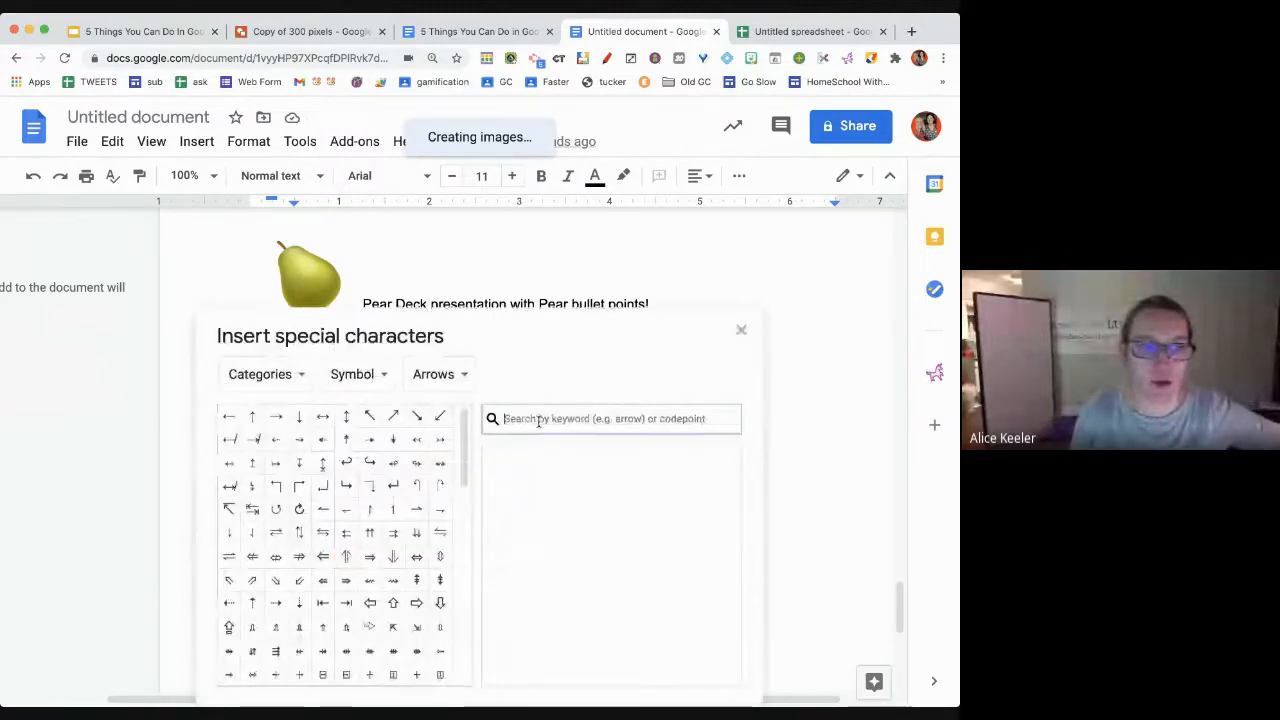
{"action": "left_click", "coordinate": [294, 374]}
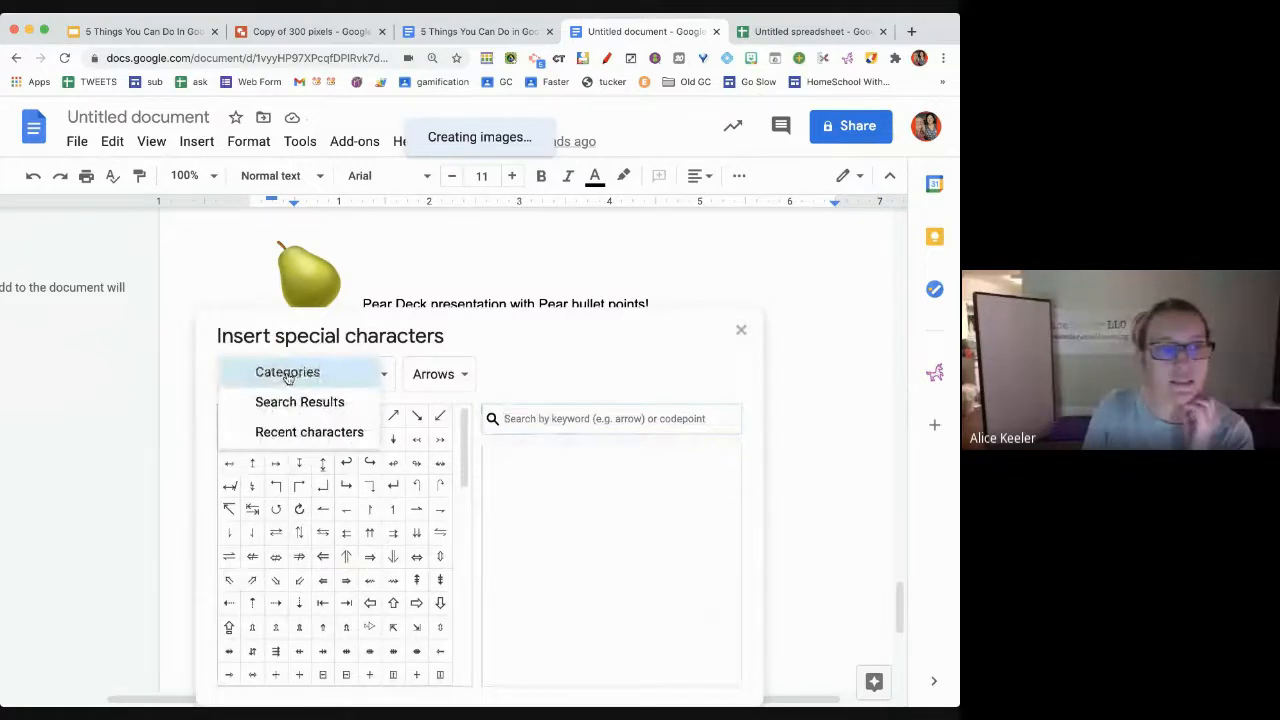
{"action": "left_click", "coordinate": [287, 373]}
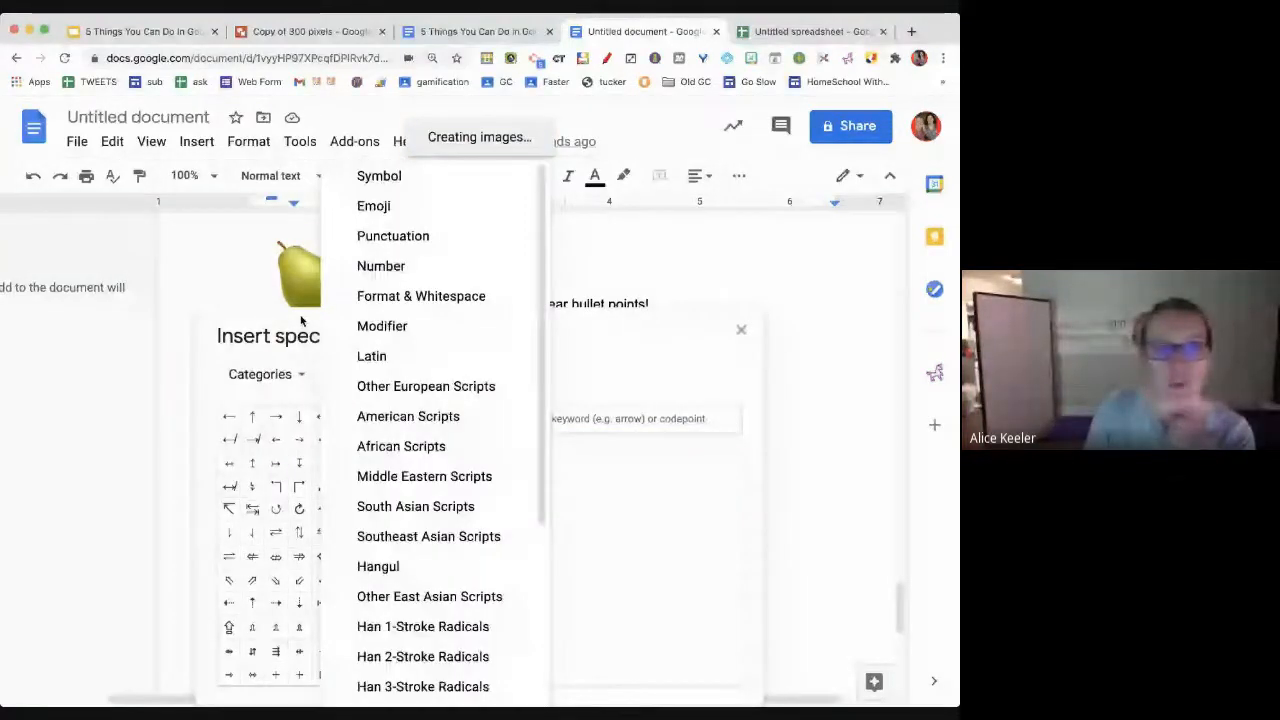
{"action": "left_click", "coordinate": [398, 210]}
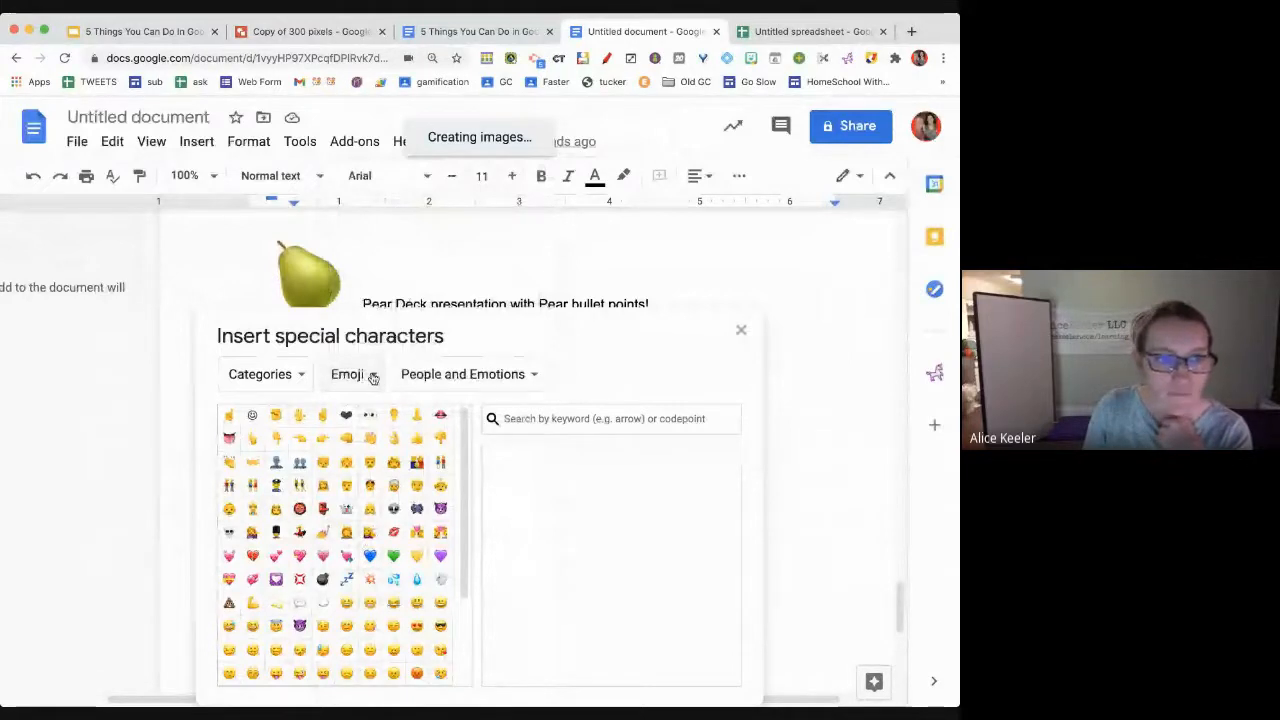
{"action": "left_click", "coordinate": [468, 376]}
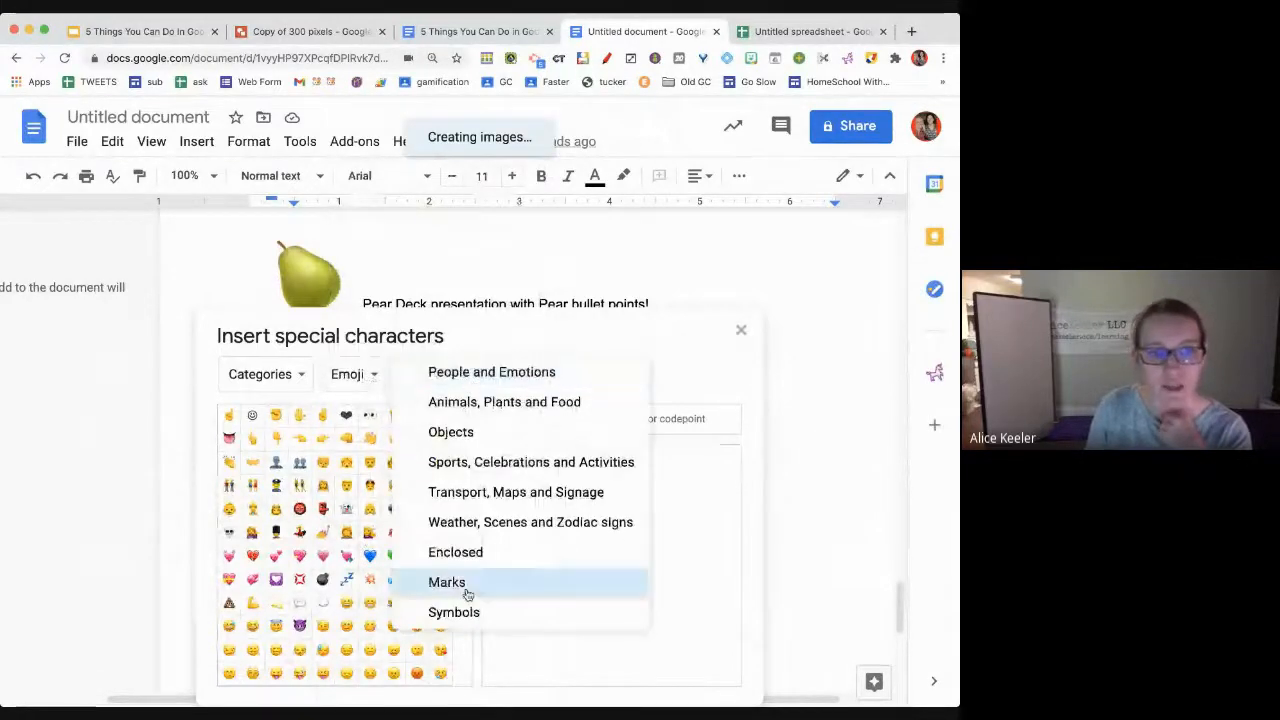
{"action": "left_click", "coordinate": [490, 402]}
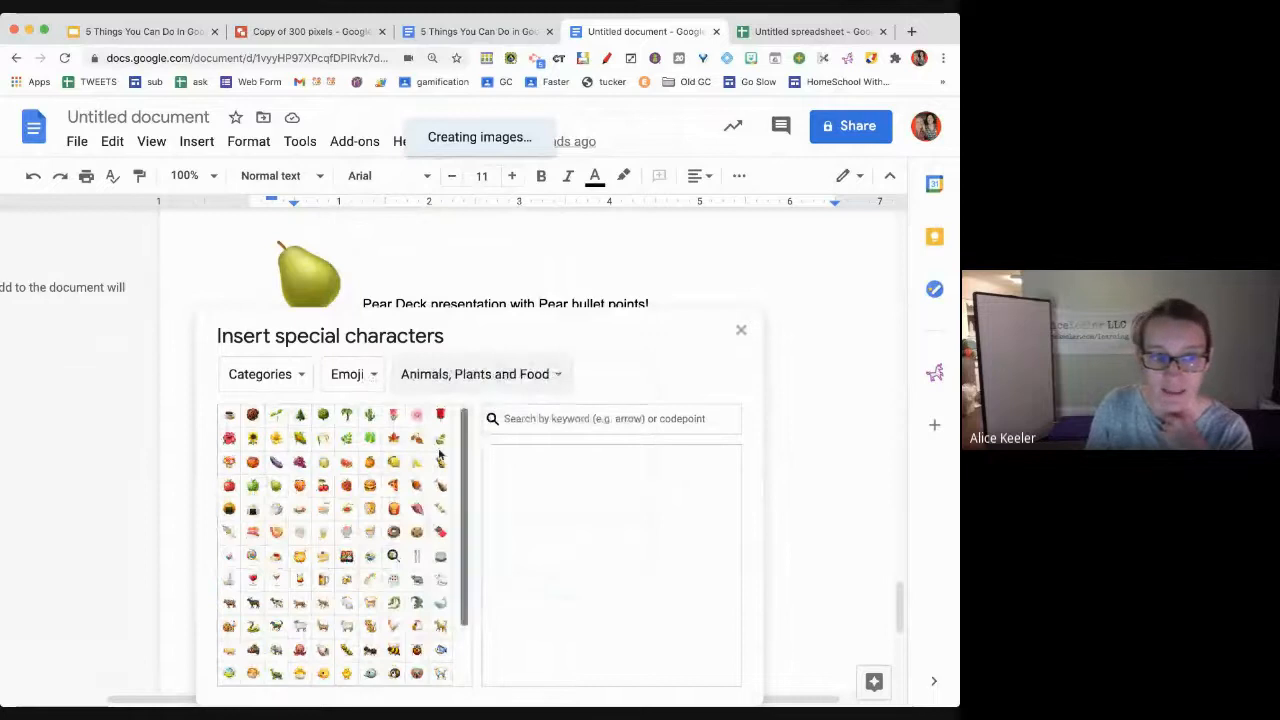
{"action": "left_click", "coordinate": [322, 560]}
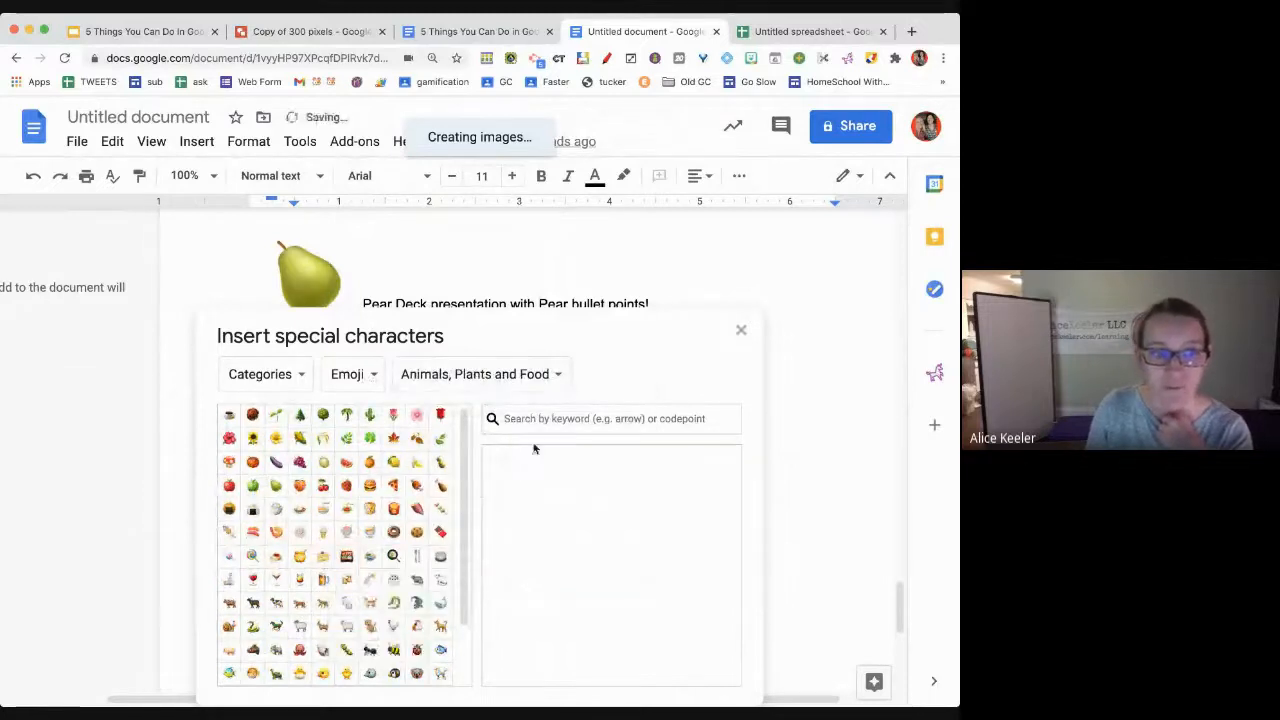
{"action": "left_click", "coordinate": [740, 330]}
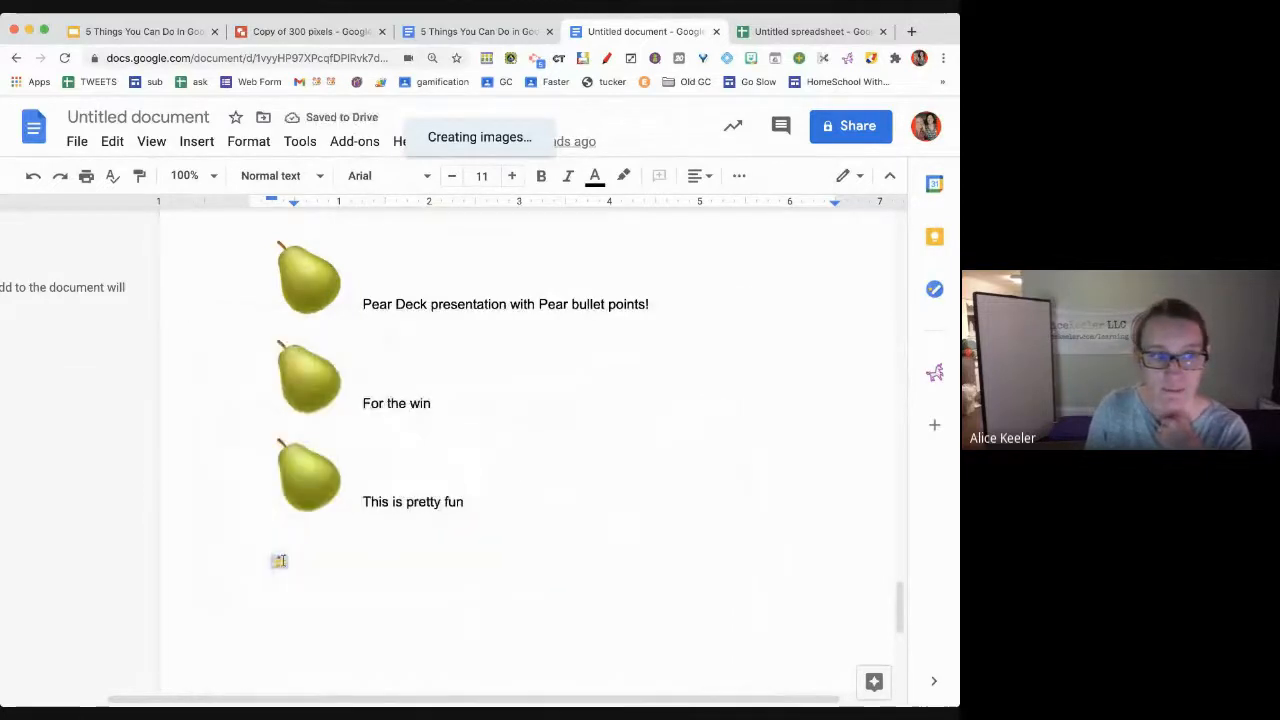
Increase the cake bullet's font size to 28
{"action": "left_click", "coordinate": [507, 177]}
{"action": "left_click", "coordinate": [507, 177]}
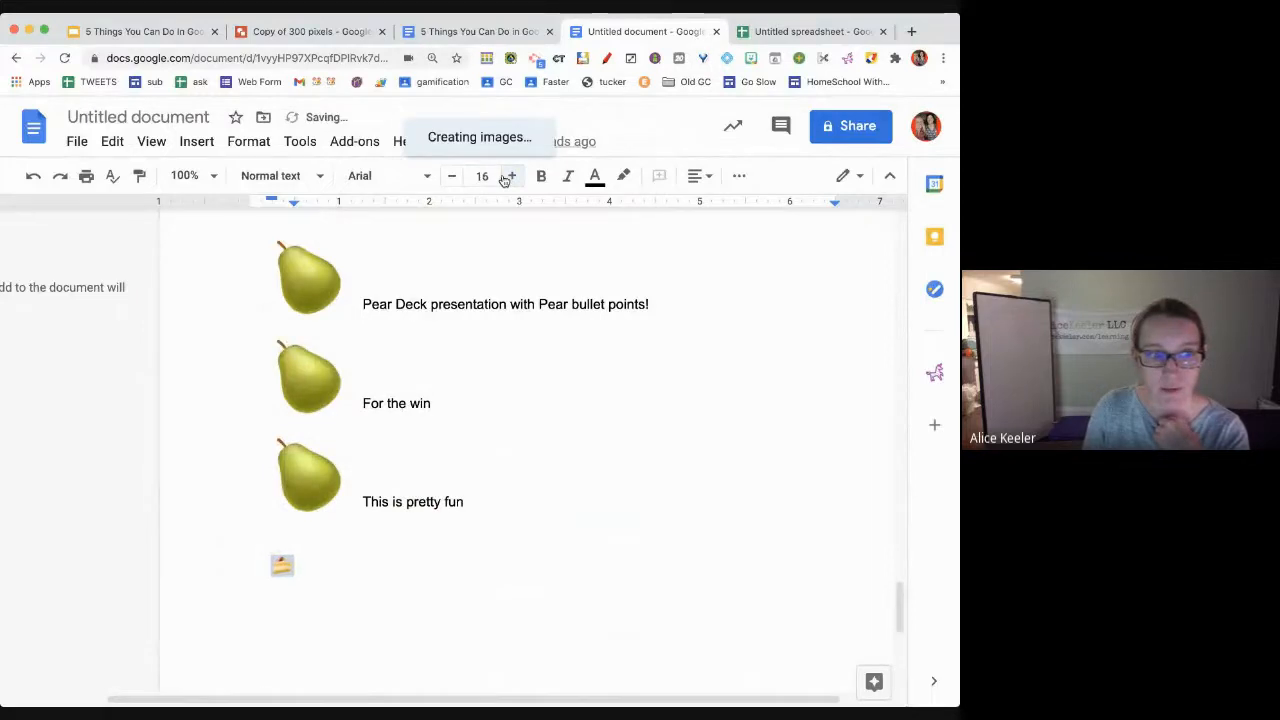
{"action": "left_click", "coordinate": [506, 178]}
{"action": "left_click", "coordinate": [507, 177]}
{"action": "left_click", "coordinate": [507, 177]}
{"action": "left_click", "coordinate": [507, 177]}
{"action": "left_click", "coordinate": [507, 177]}
{"action": "left_click", "coordinate": [507, 177]}
{"action": "left_click", "coordinate": [507, 177]}
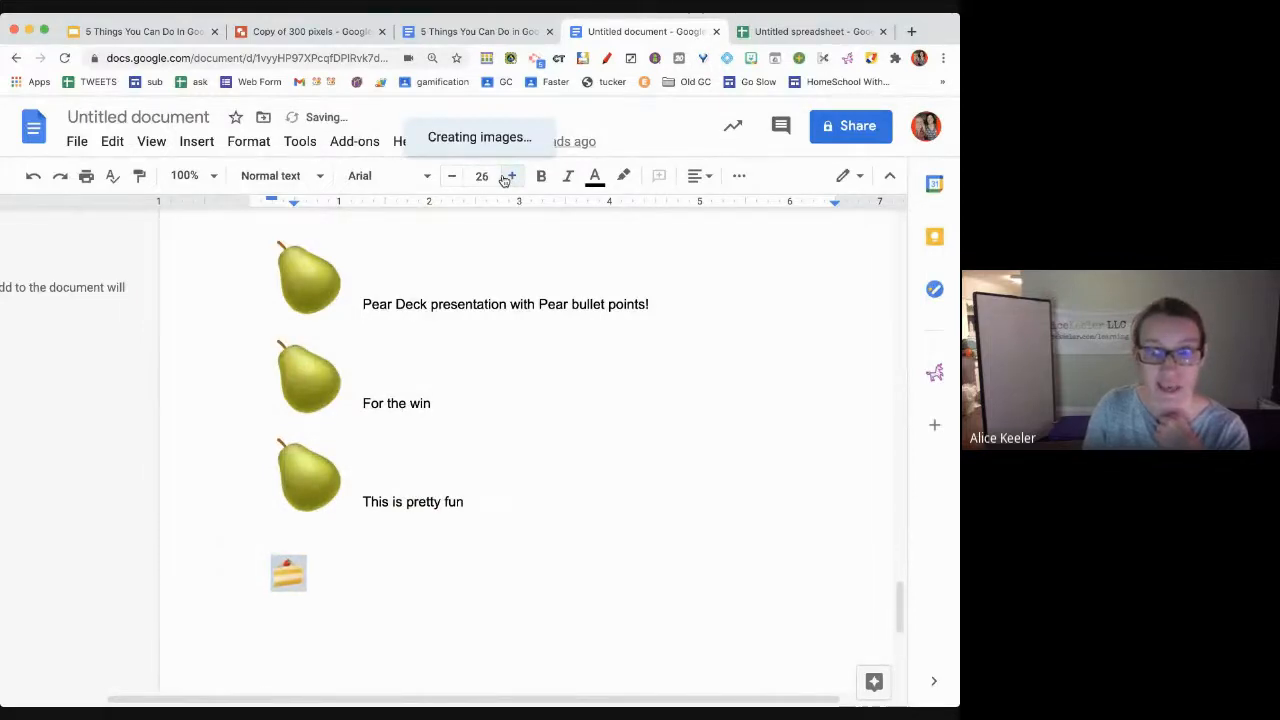
{"action": "left_click", "coordinate": [507, 177]}
{"action": "left_click", "coordinate": [507, 177]}
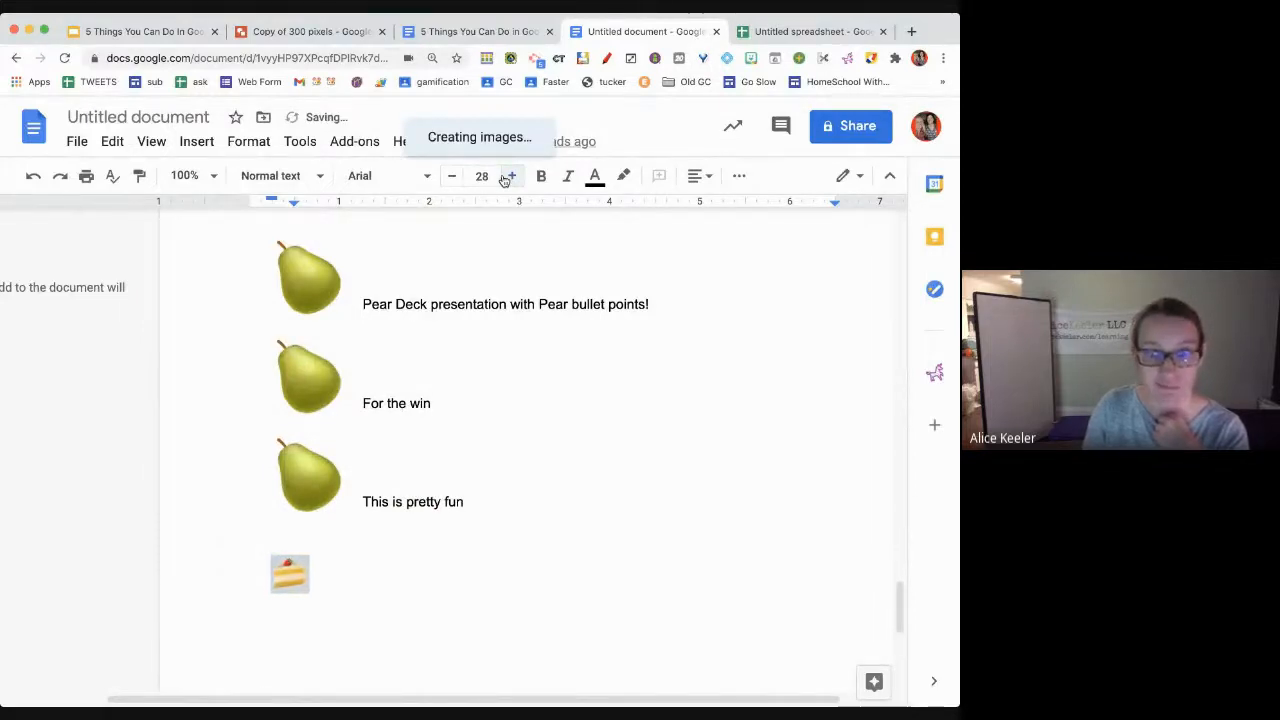
Enter the items "Cuz it is cake!!", "Y'all" and "cake" in the cake-bullet list
{"action": "left_click", "coordinate": [433, 587]}
{"action": "type", "text": "Cuz it is "}
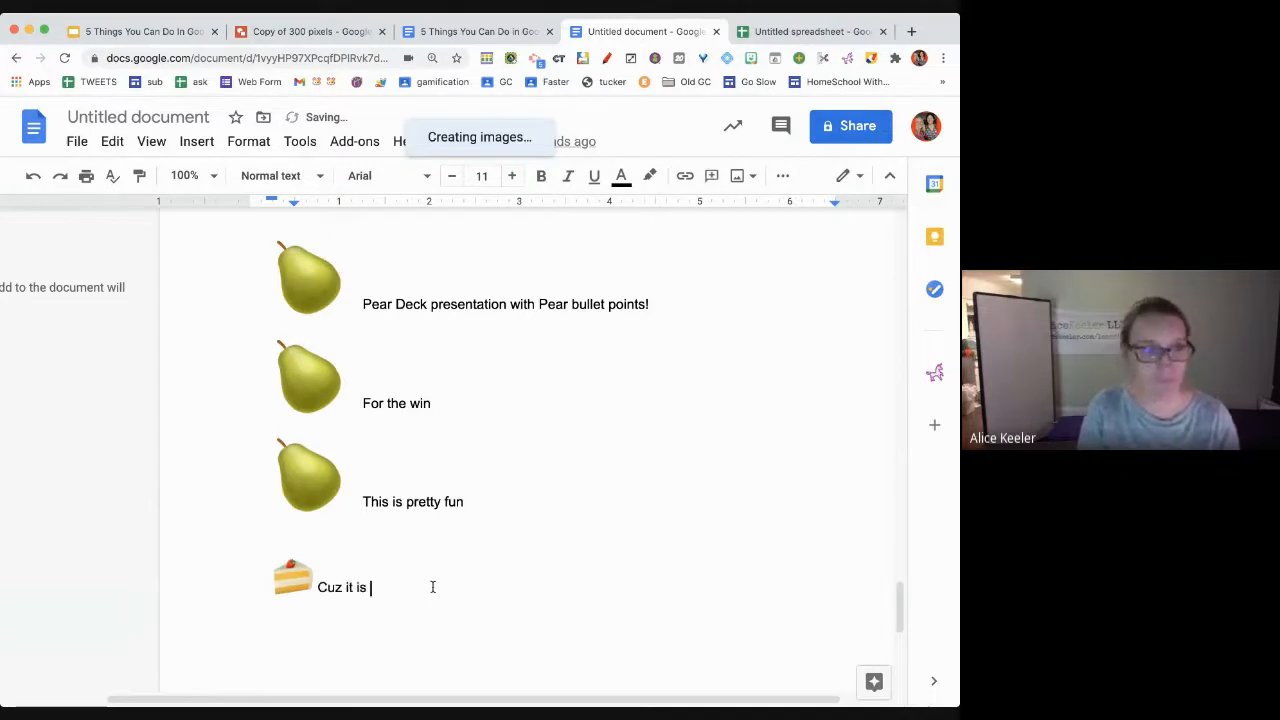
{"action": "type", "text": "cake!!"}
{"action": "key", "text": "Return"}
{"action": "type", "text": "Y'a"}
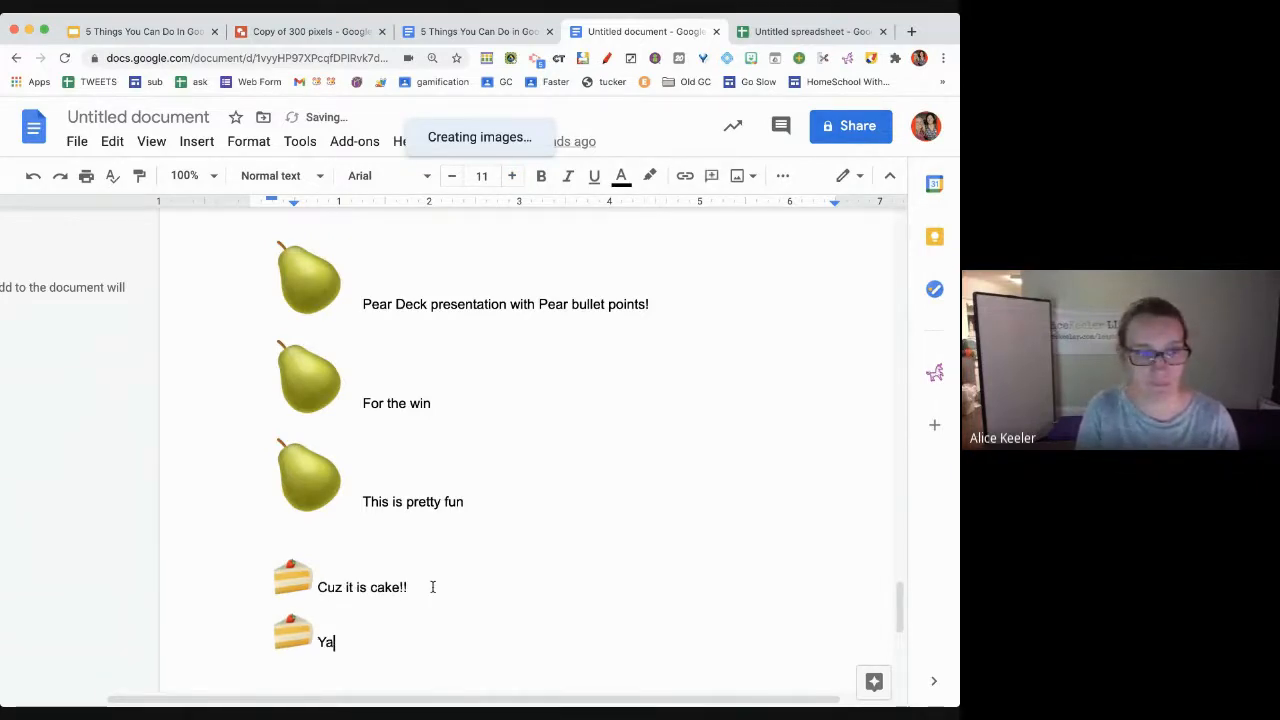
{"action": "type", "text": "ll"}
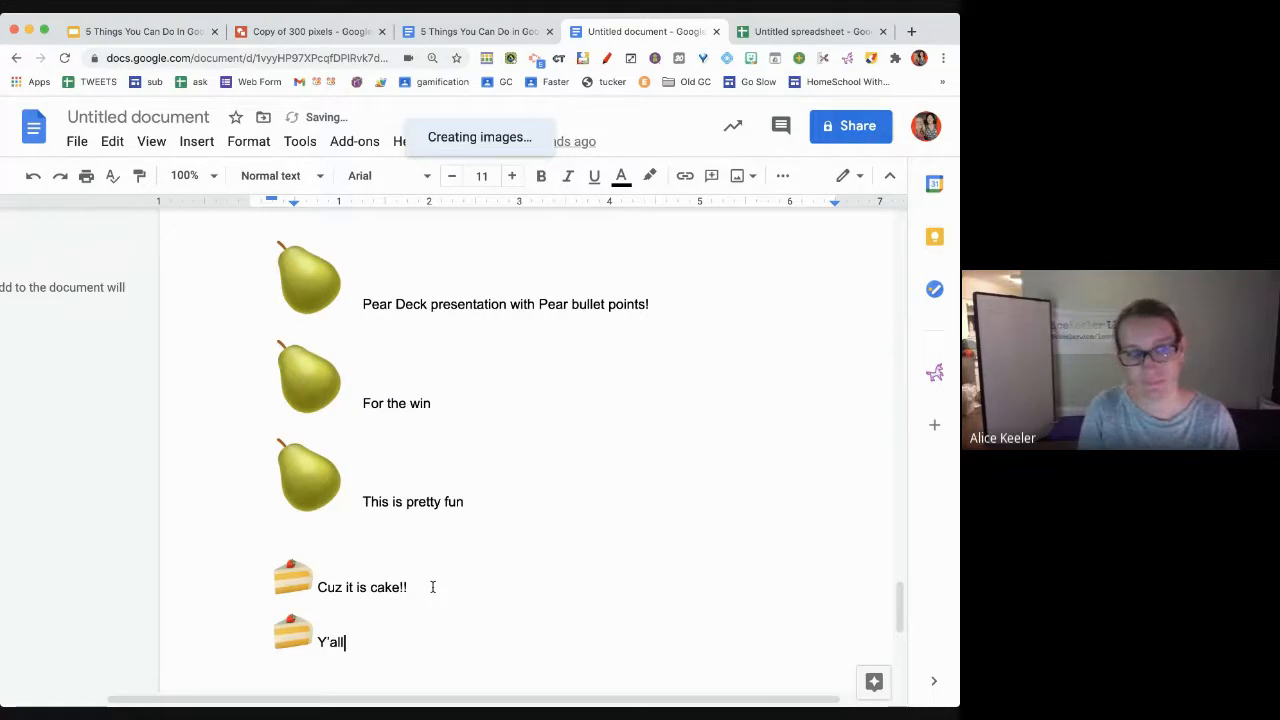
{"action": "key", "text": "Return"}
{"action": "type", "text": "cake"}
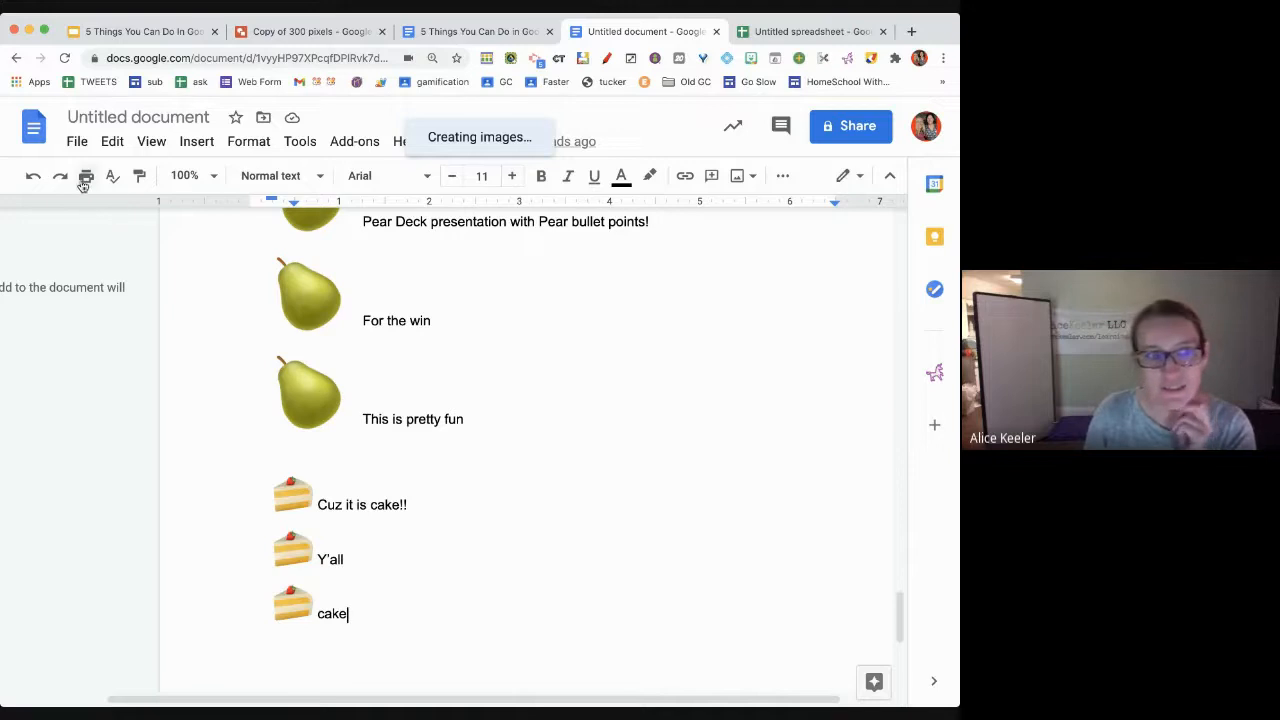
{"action": "scroll", "coordinate": [384, 376], "scroll_direction": "up", "scroll_amount": 3}
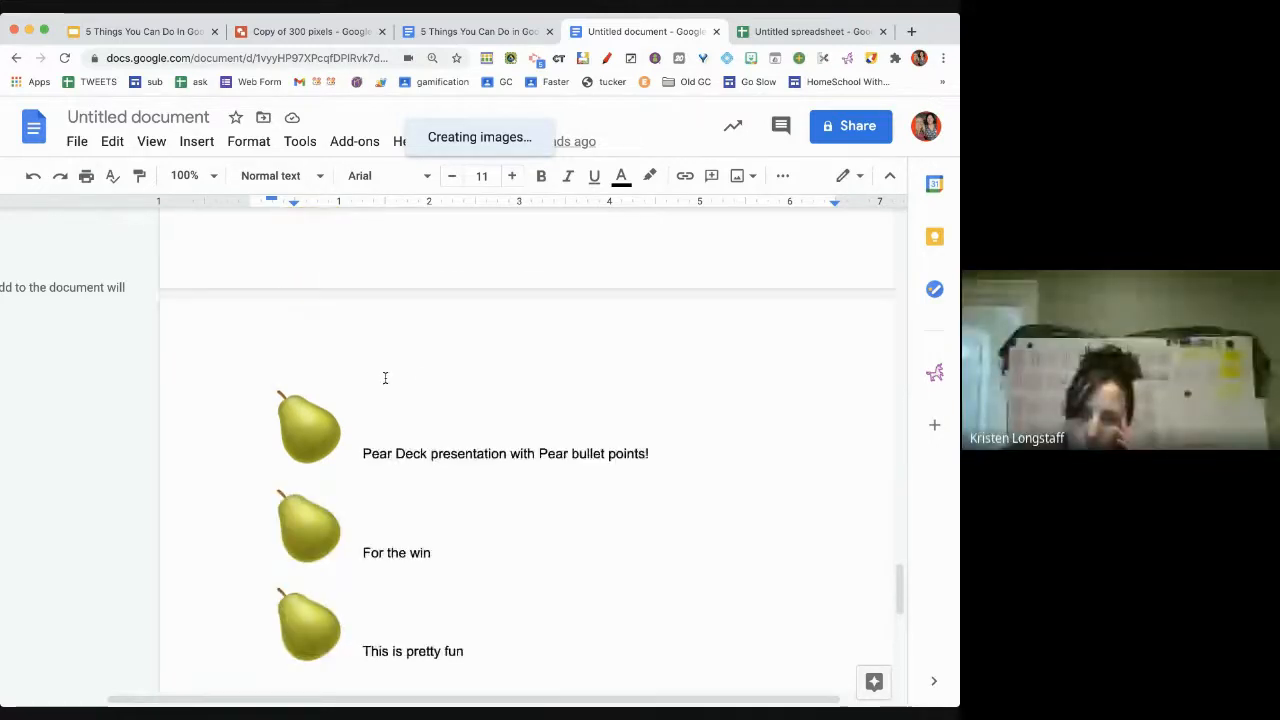
End the cake list after "Cake" and start a new bulleted list below it
{"action": "scroll", "coordinate": [384, 377], "scroll_direction": "down", "scroll_amount": 4}
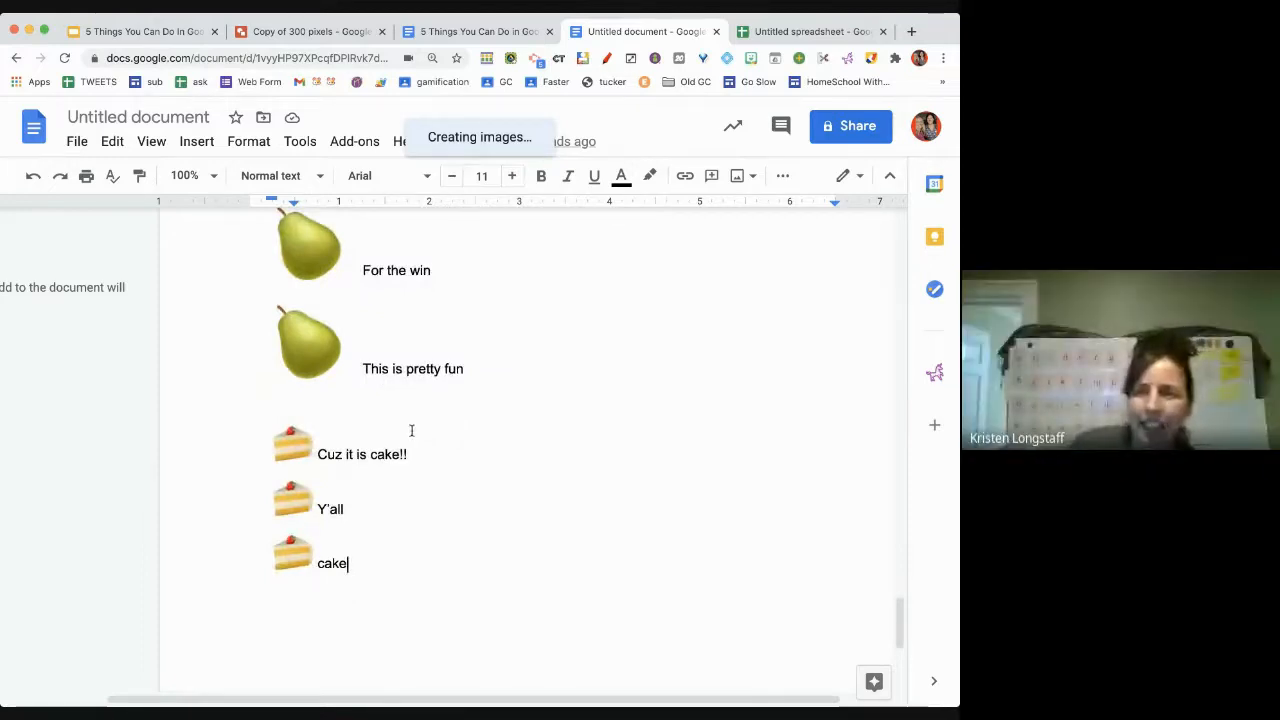
{"action": "key", "text": "Return"}
{"action": "key", "text": "Return"}
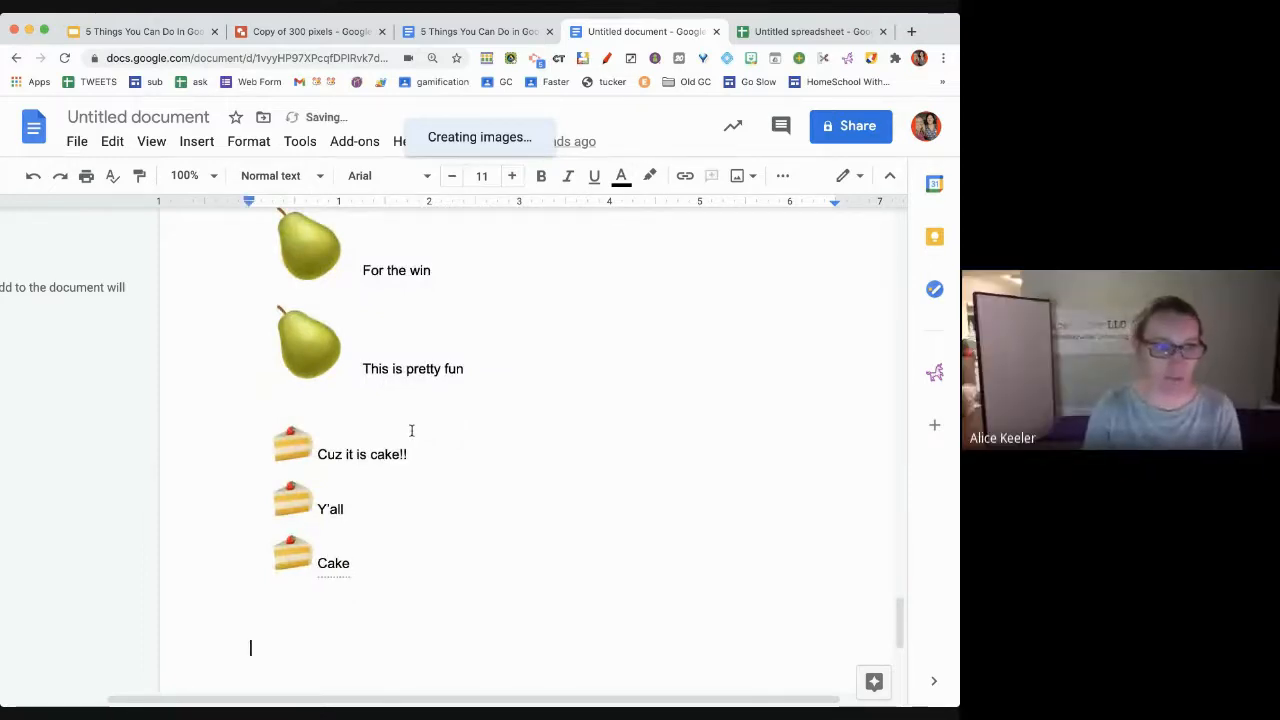
{"action": "left_click", "coordinate": [783, 176]}
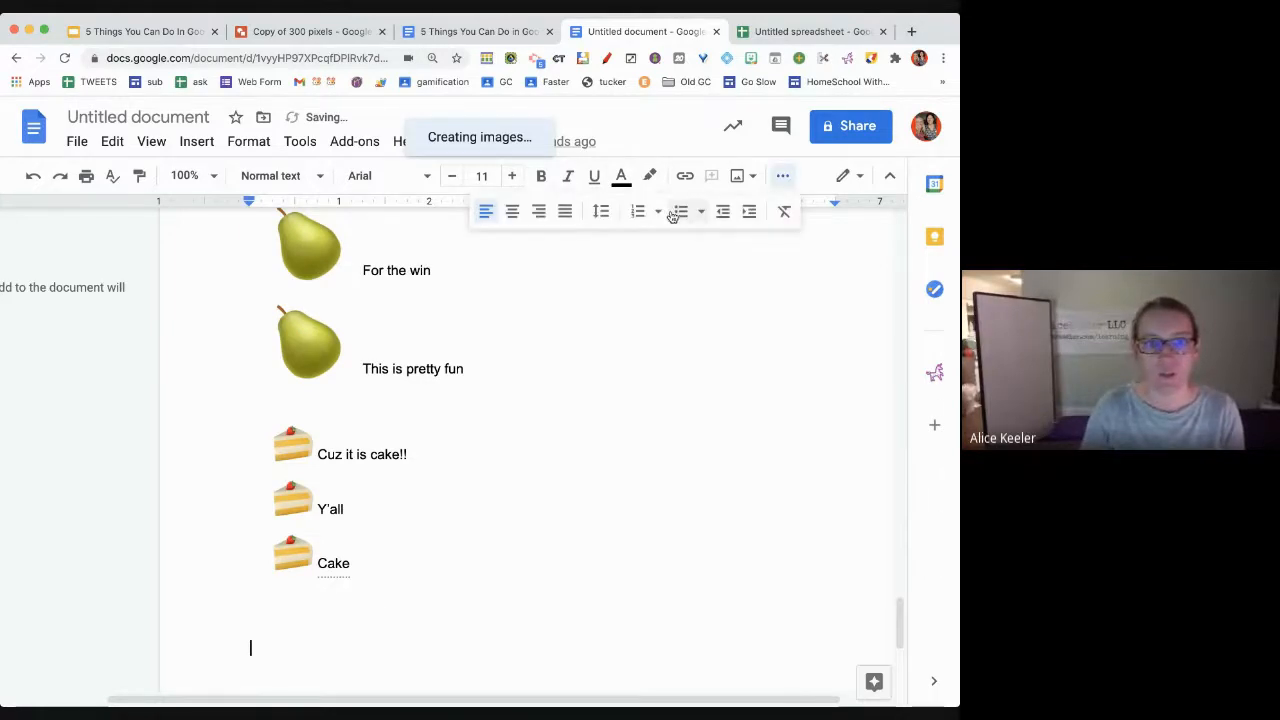
{"action": "left_click", "coordinate": [677, 212]}
Select the new list's bullet and set its font size to 40
{"action": "scroll", "coordinate": [511, 483], "scroll_direction": "down", "scroll_amount": 3}
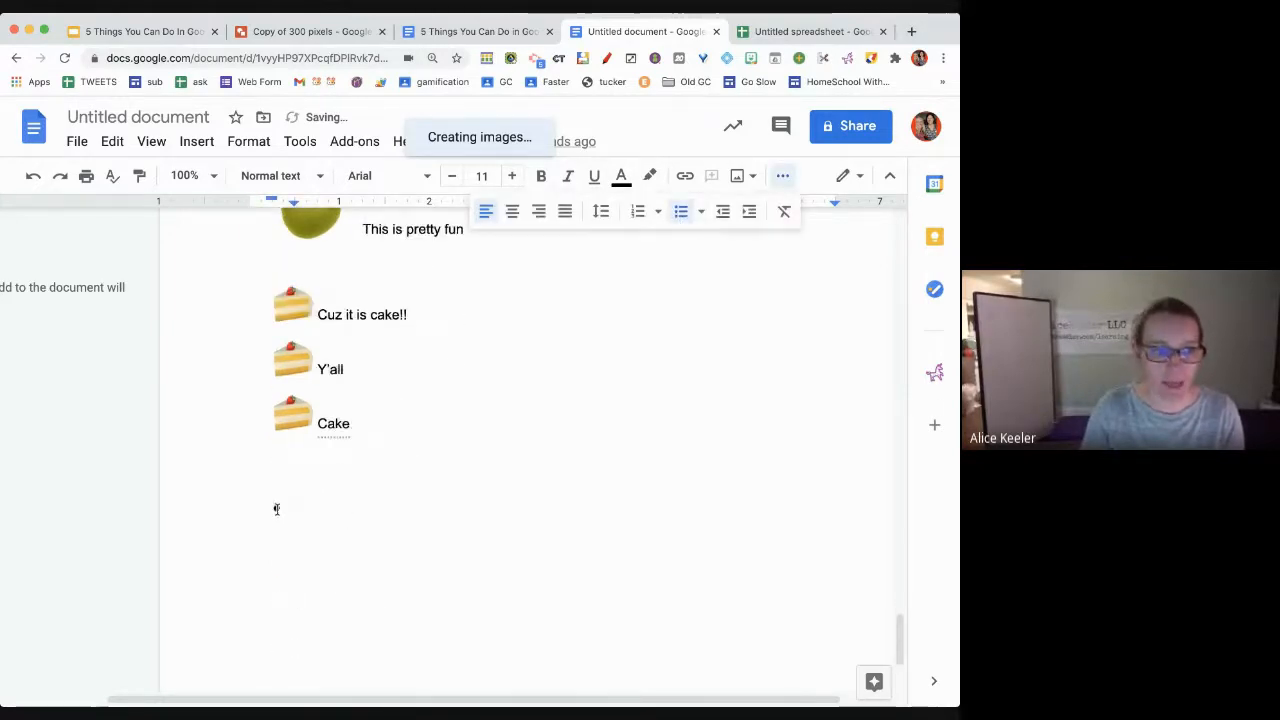
{"action": "left_click", "coordinate": [276, 509]}
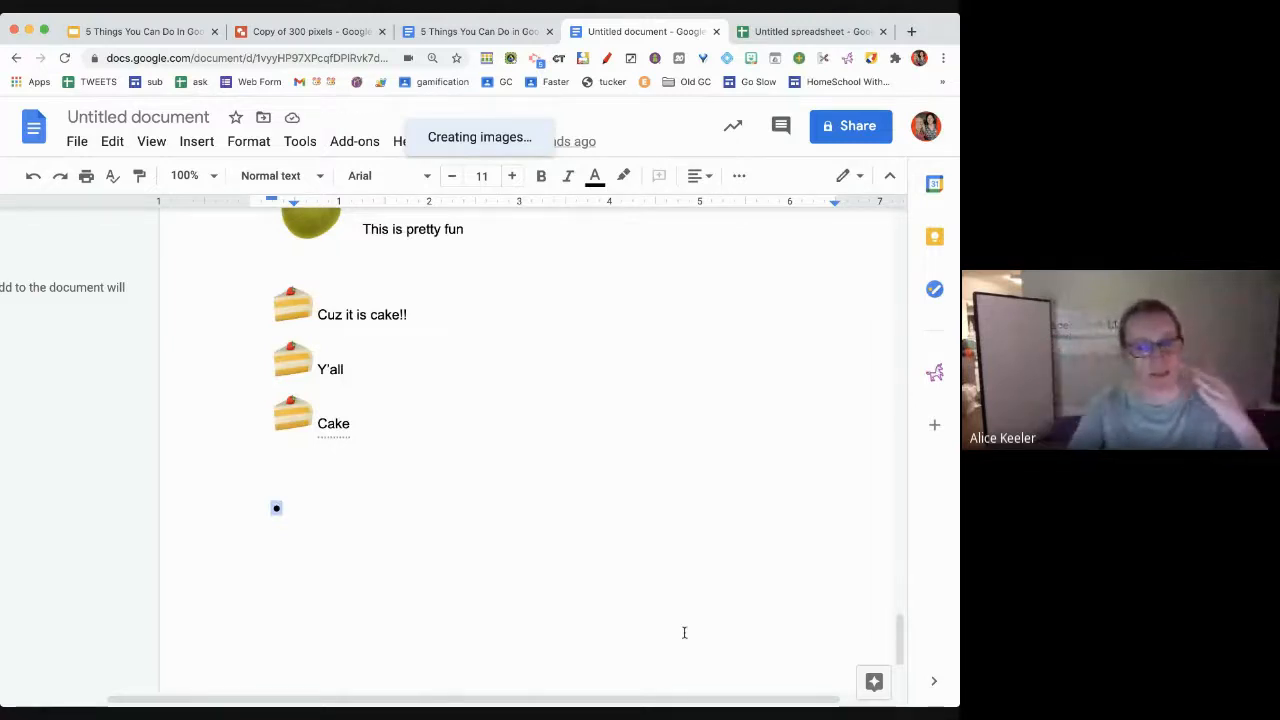
{"action": "left_click", "coordinate": [484, 177]}
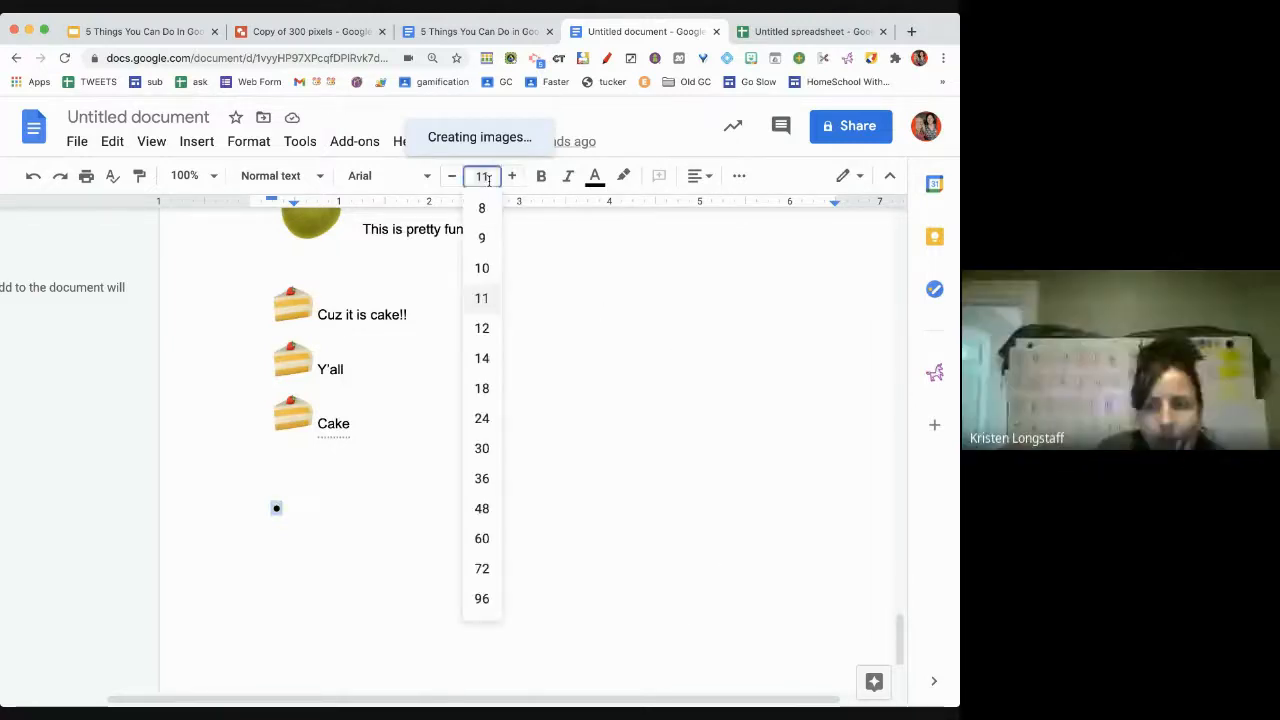
{"action": "type", "text": "40"}
{"action": "key", "text": "Return"}
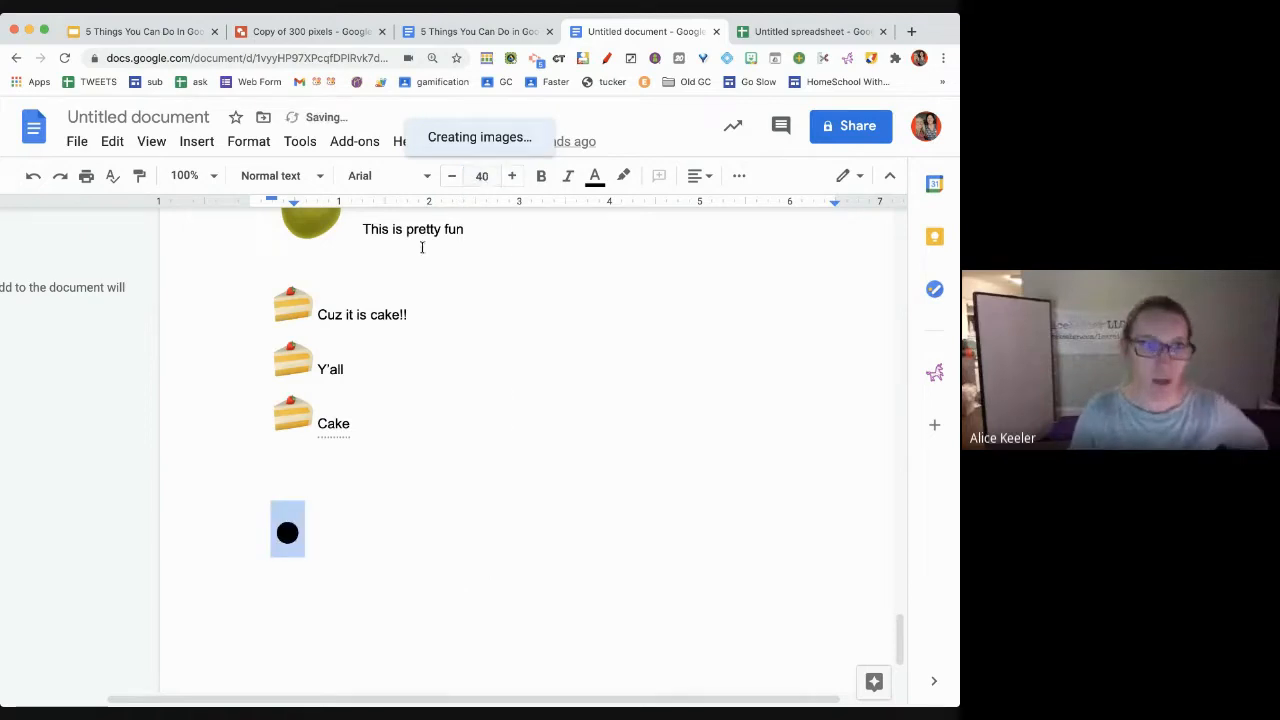
Open the special characters for the enlarged bullet and browse the category lists, Format & Whitespace, and the People and Emotions emojis
{"action": "left_click", "coordinate": [287, 532]}
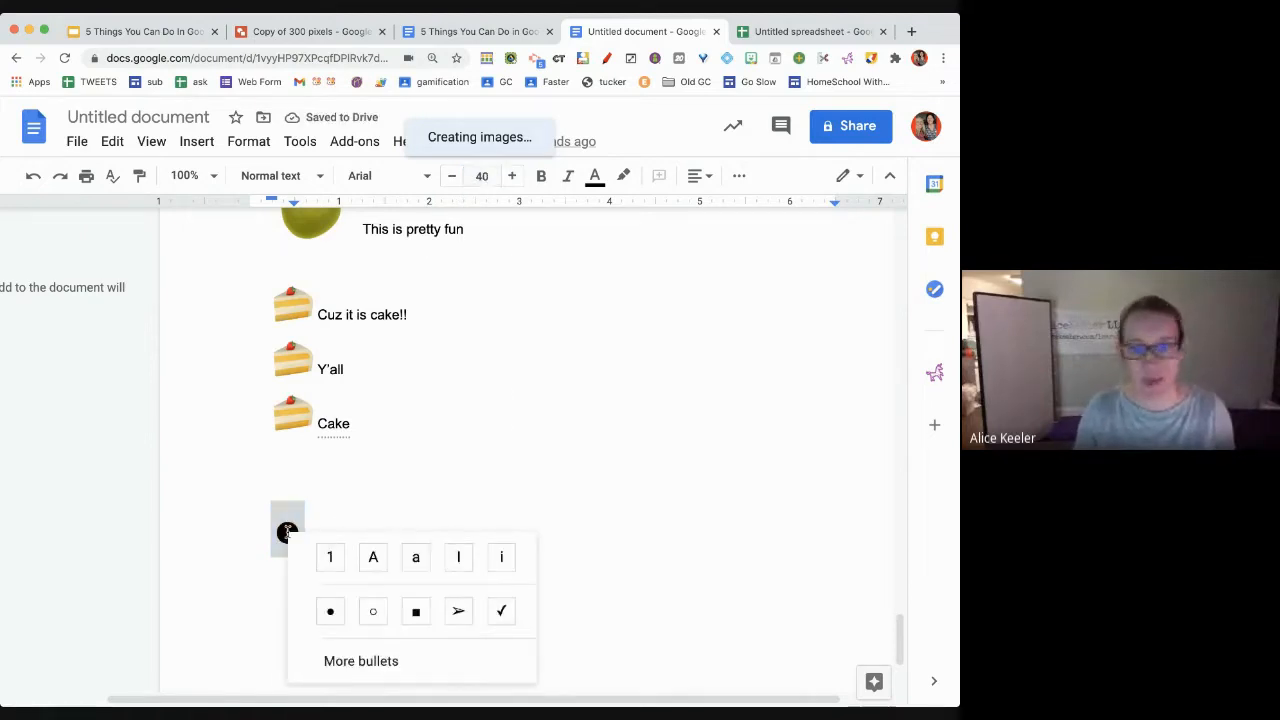
{"action": "left_click", "coordinate": [353, 668]}
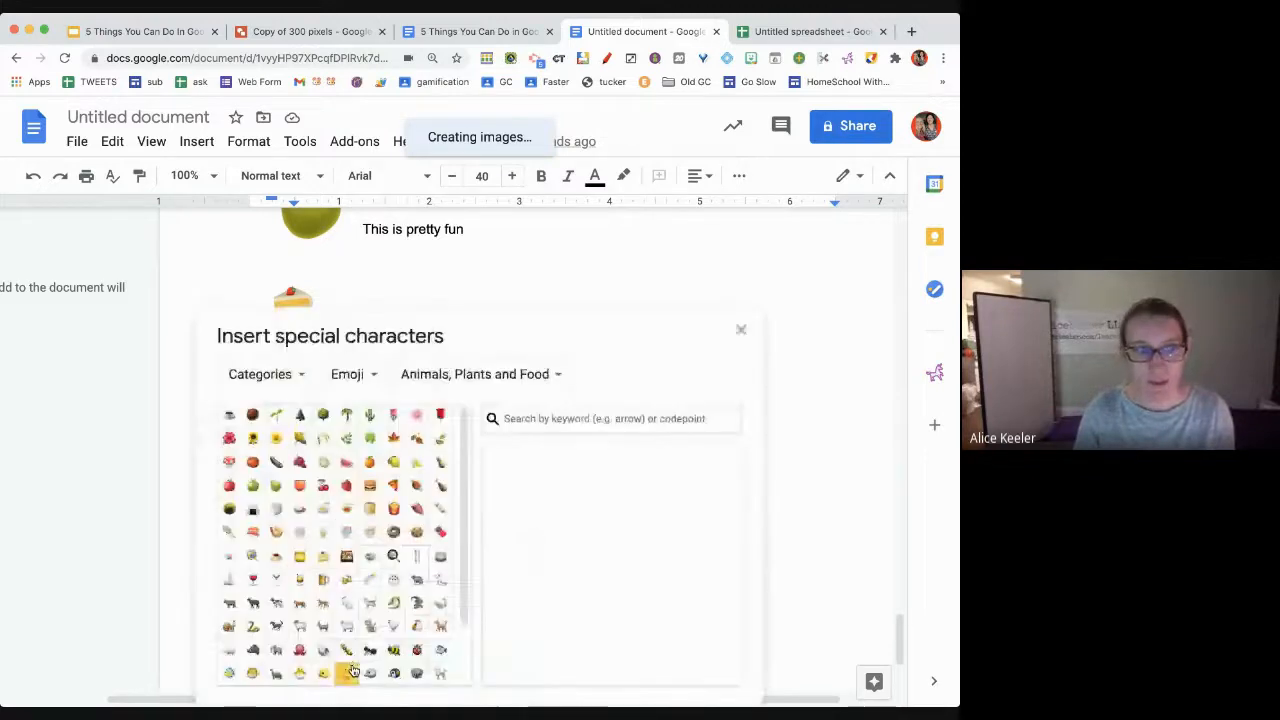
{"action": "left_click", "coordinate": [291, 375]}
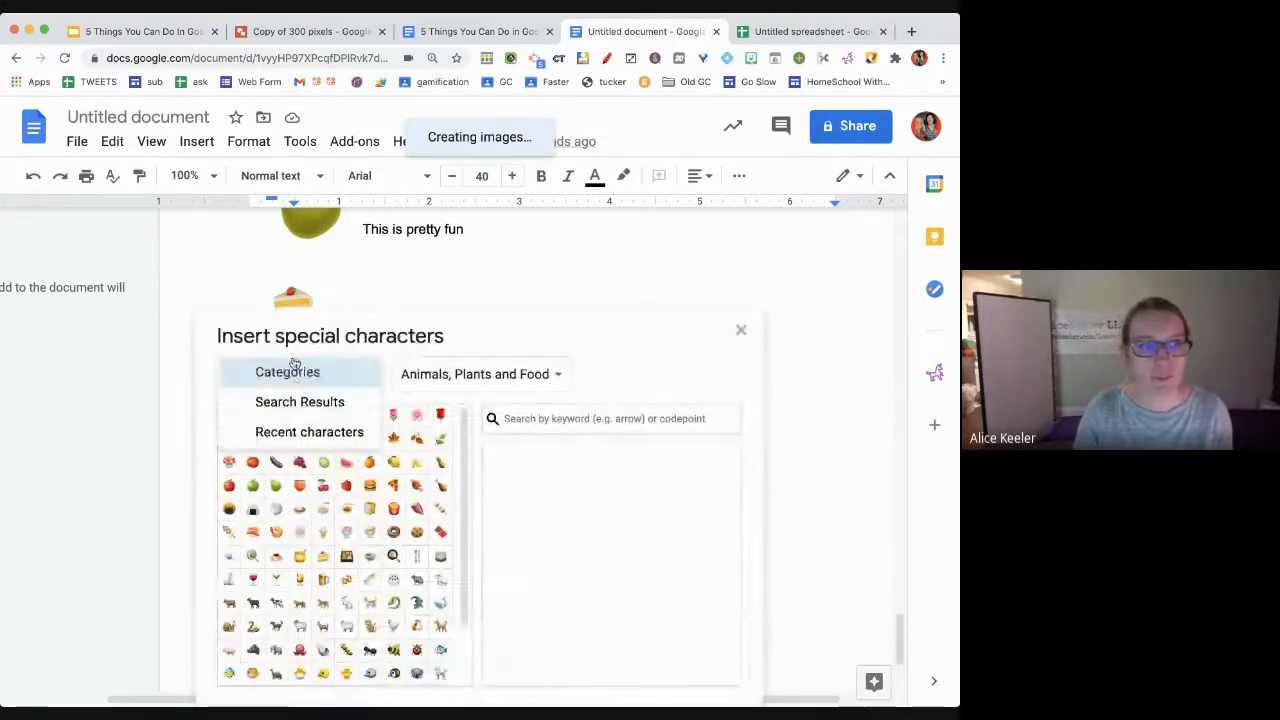
{"action": "left_click", "coordinate": [293, 362]}
{"action": "left_click", "coordinate": [350, 377]}
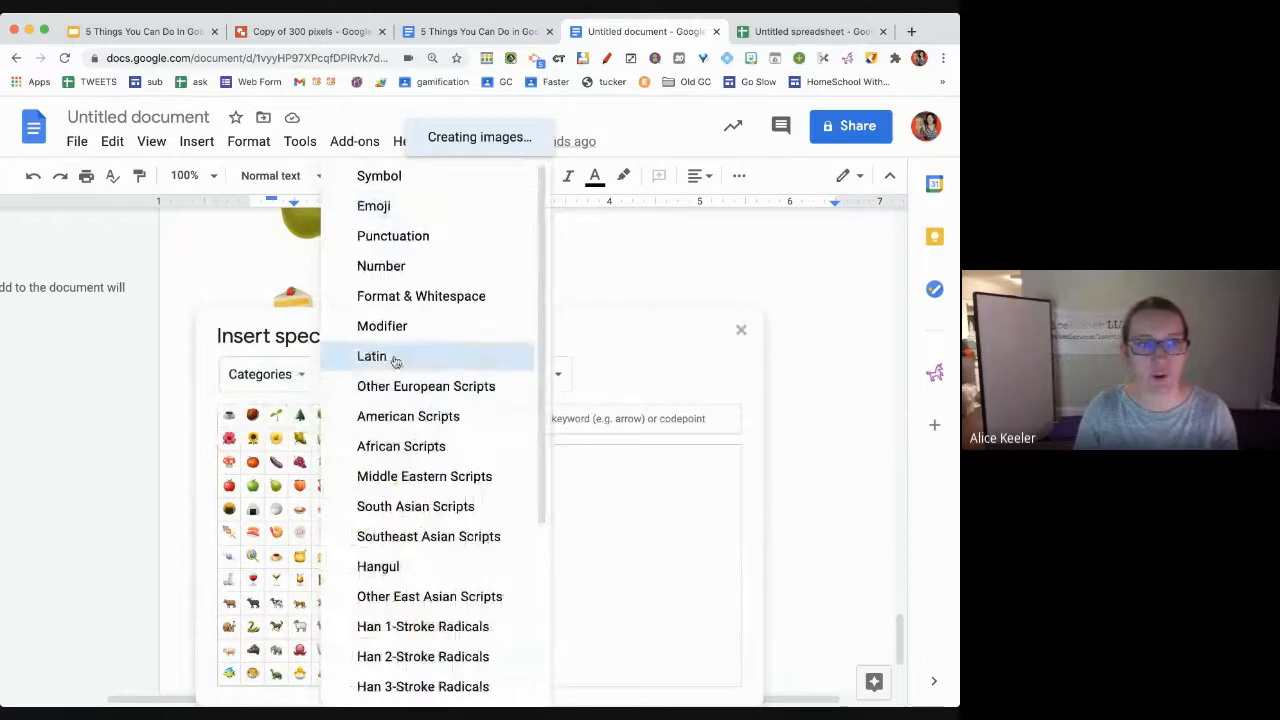
{"action": "left_click", "coordinate": [636, 346]}
{"action": "left_click", "coordinate": [530, 374]}
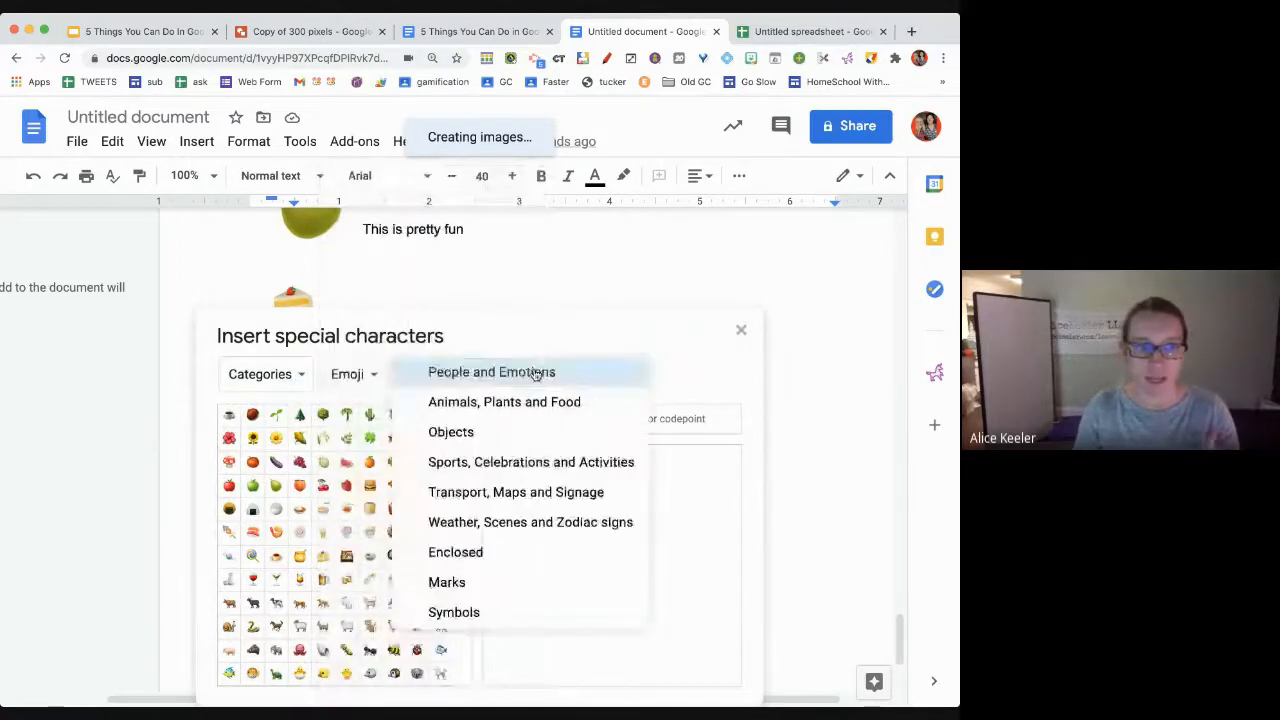
{"action": "left_click", "coordinate": [368, 374]}
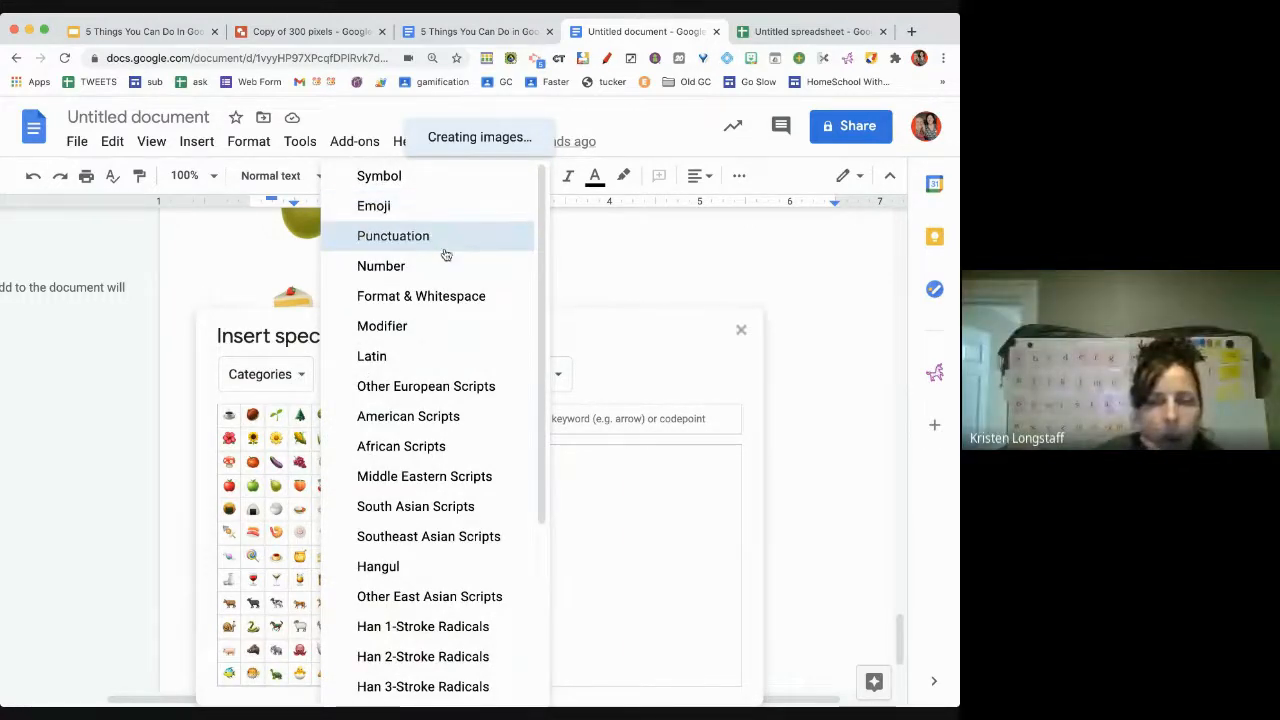
{"action": "left_click", "coordinate": [455, 293]}
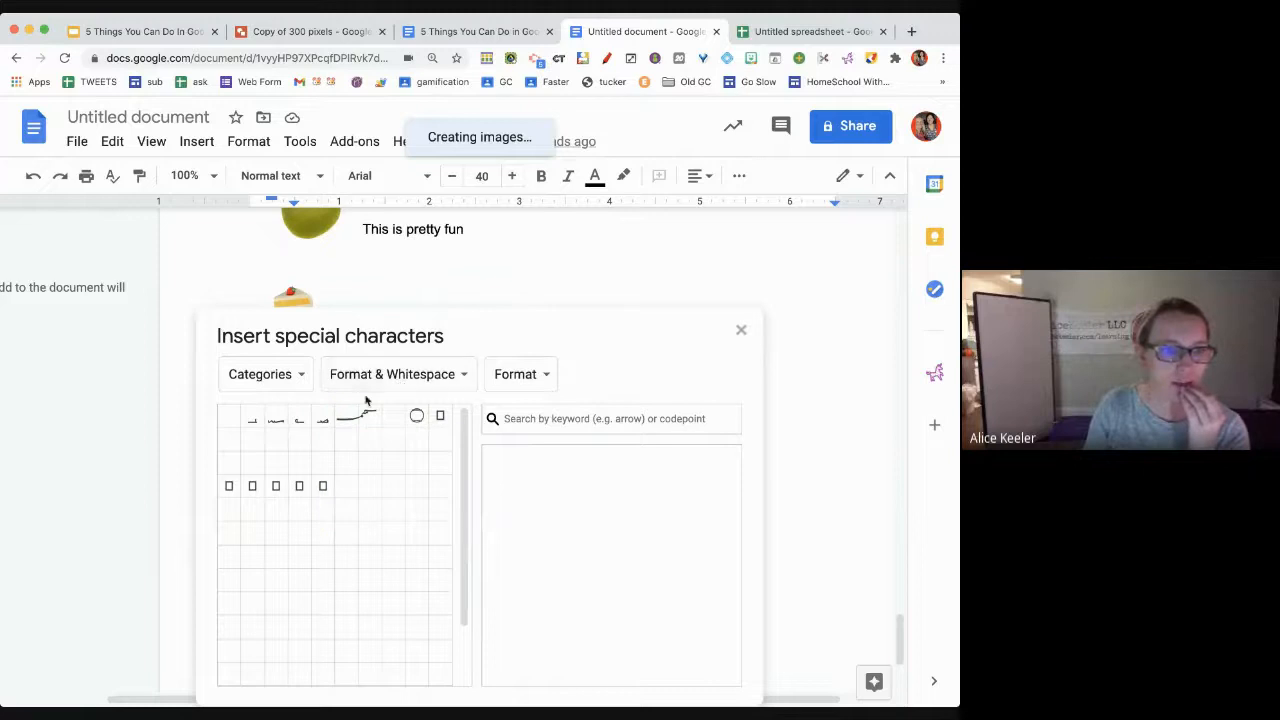
{"action": "left_click", "coordinate": [449, 374]}
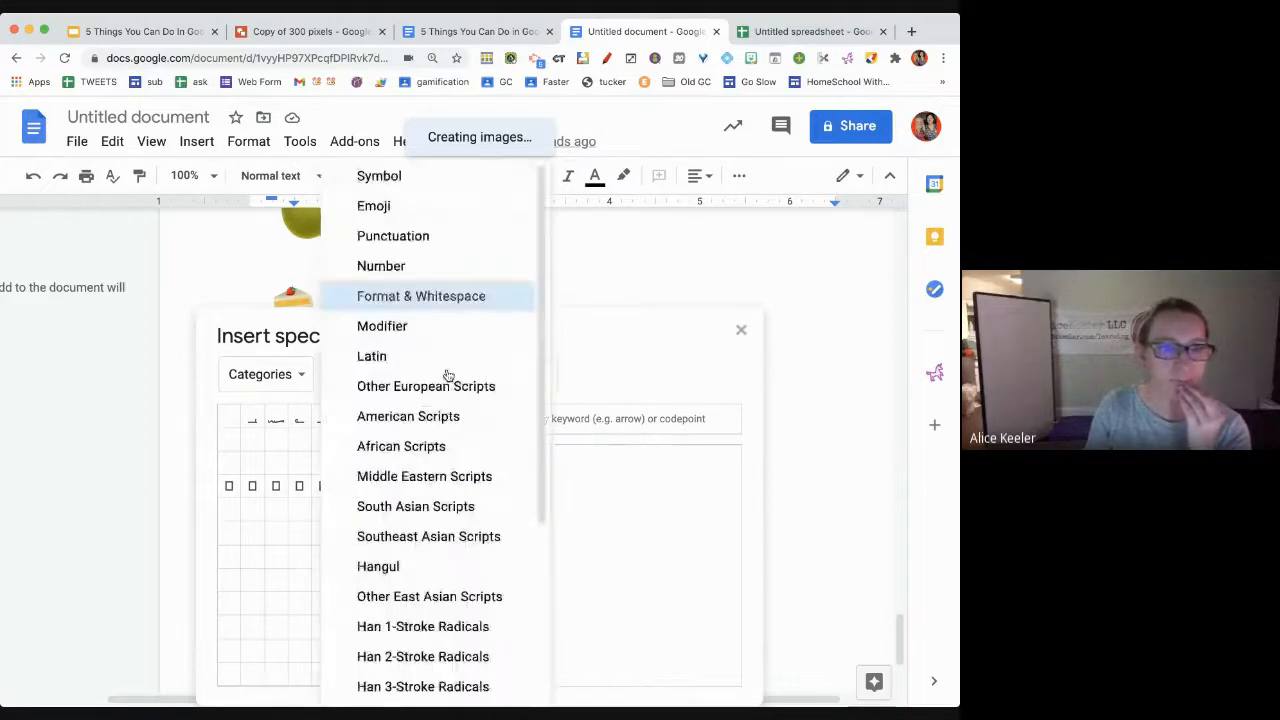
{"action": "left_click", "coordinate": [427, 207]}
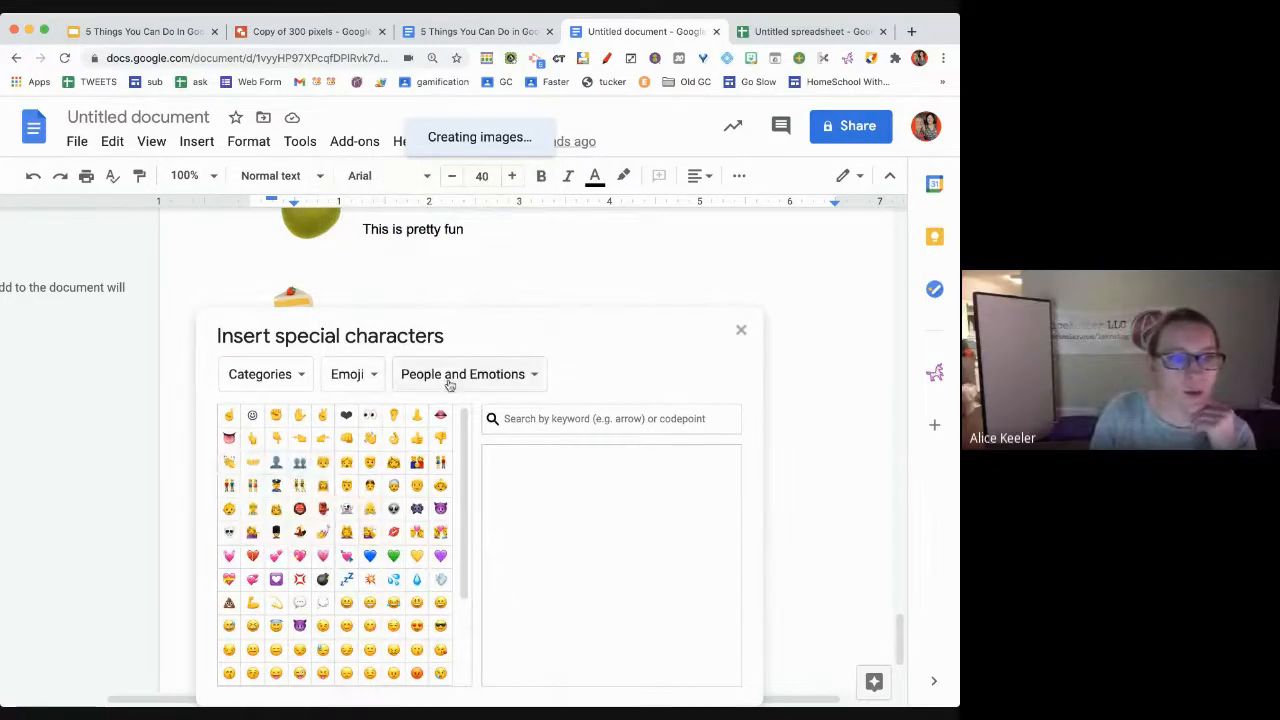
{"action": "scroll", "coordinate": [359, 564], "scroll_direction": "down", "scroll_amount": 1}
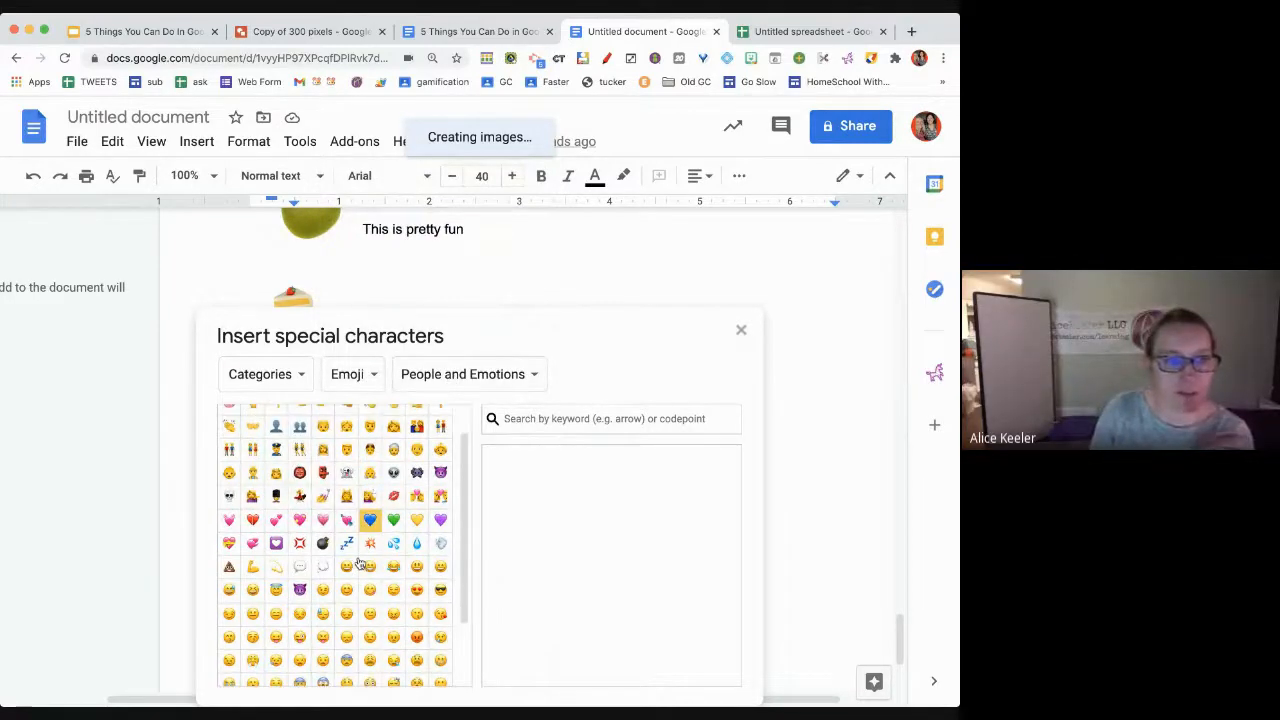
{"action": "scroll", "coordinate": [359, 564], "scroll_direction": "down", "scroll_amount": 2}
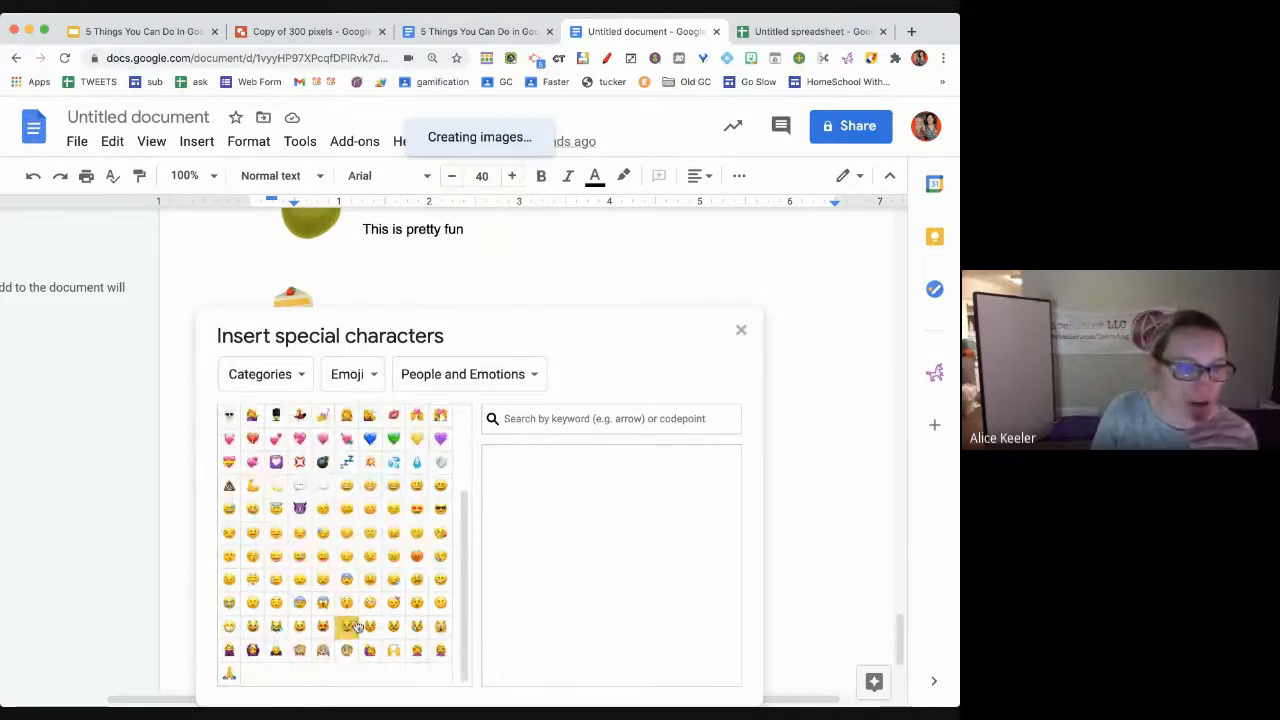
{"action": "scroll", "coordinate": [356, 627], "scroll_direction": "up", "scroll_amount": 3}
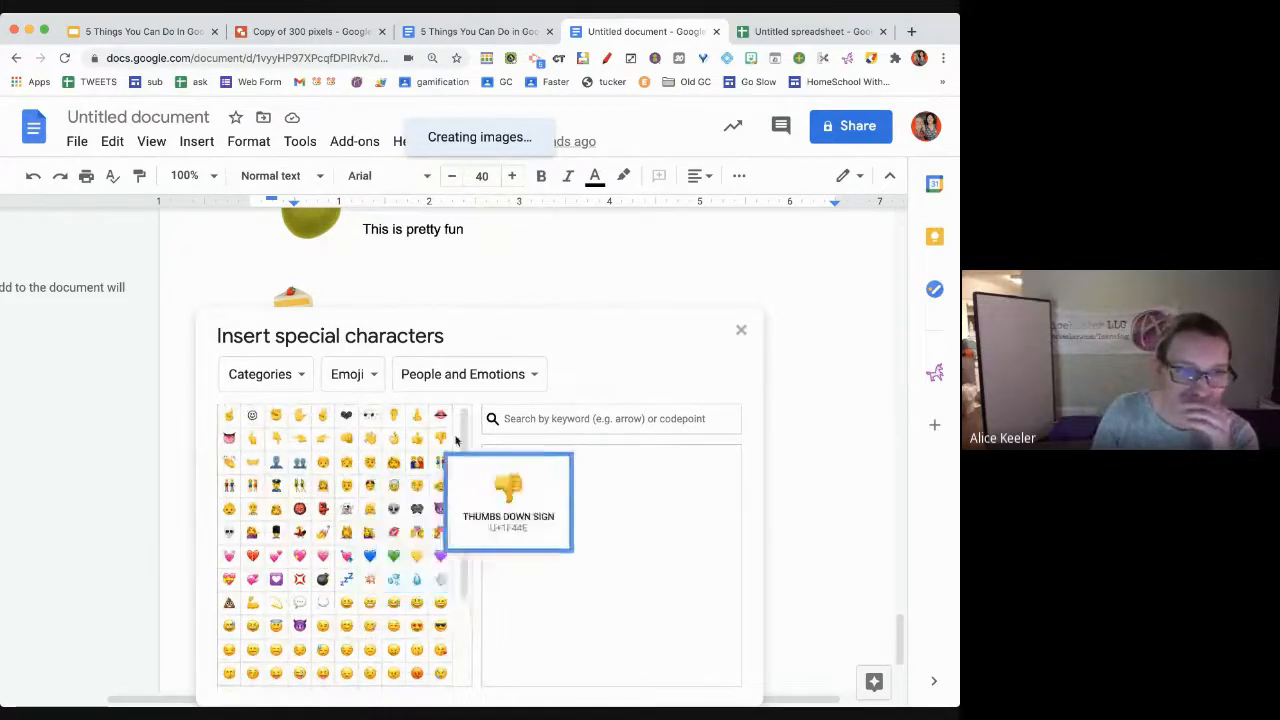
Replace the bullet with the soft ice cream cone emoji from the Animals, Plants and Food category and close the special characters dialog
{"action": "left_click", "coordinate": [495, 375]}
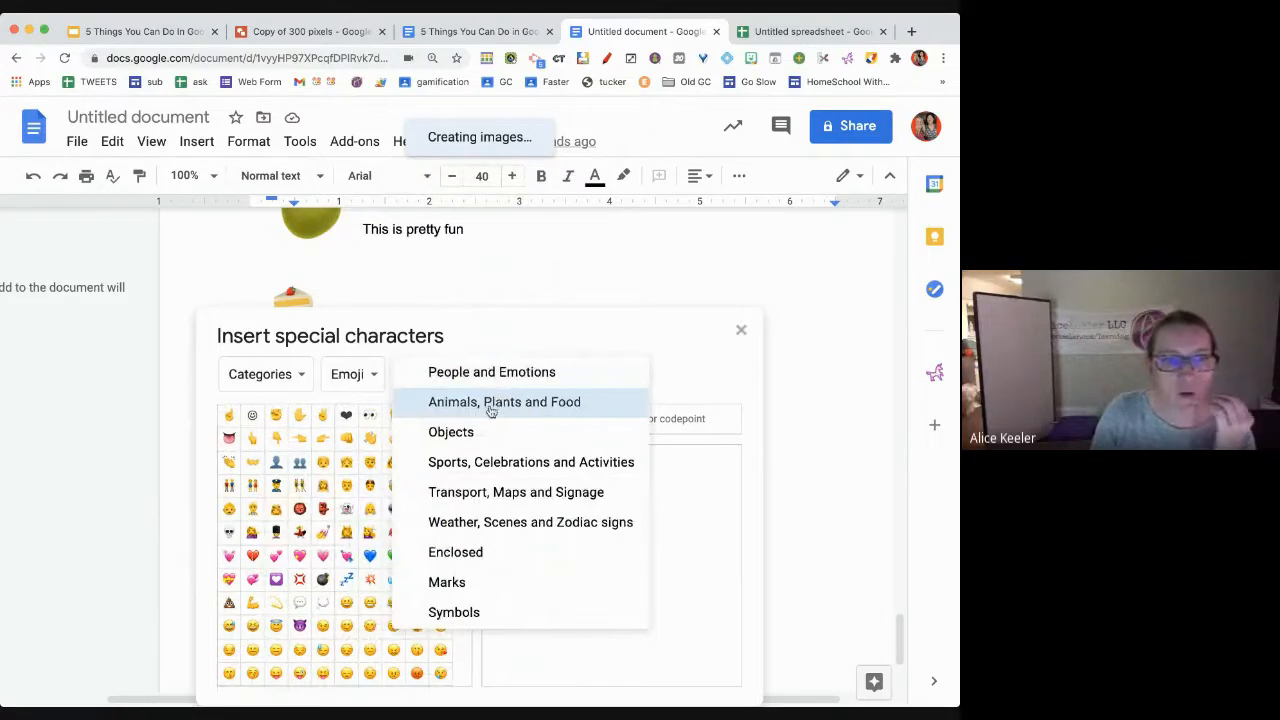
{"action": "left_click", "coordinate": [491, 410]}
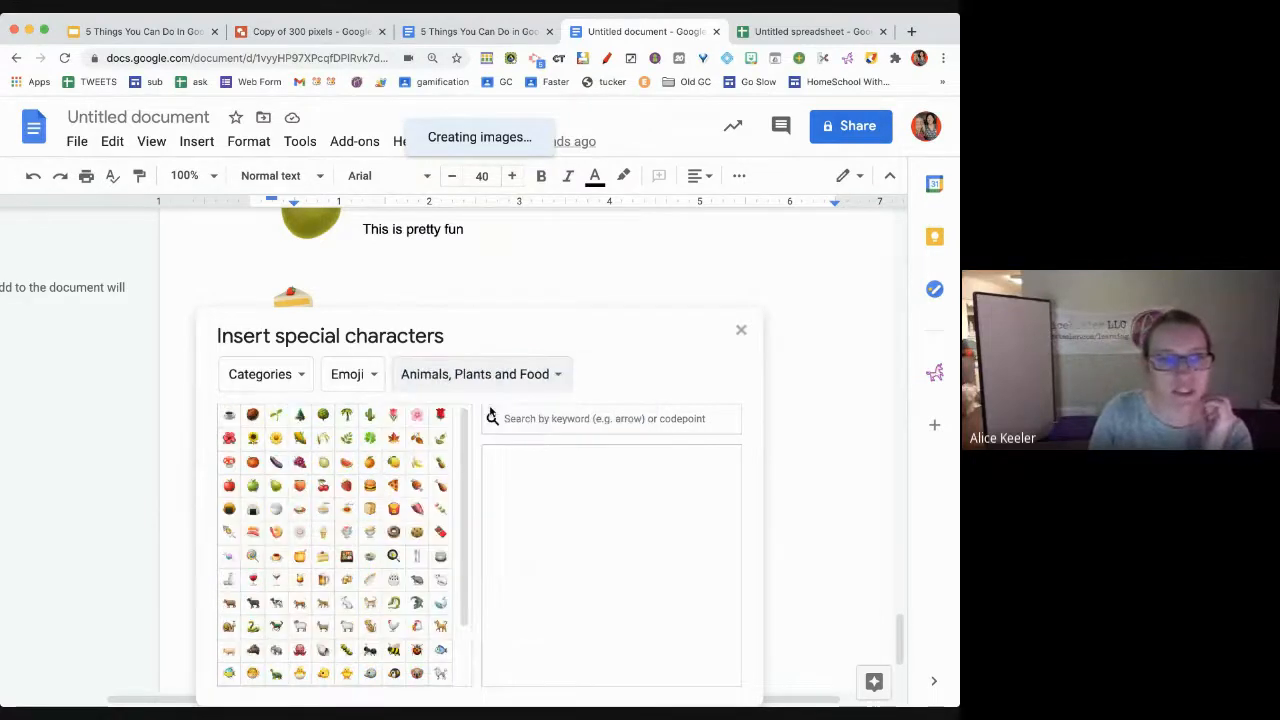
{"action": "left_click", "coordinate": [325, 537]}
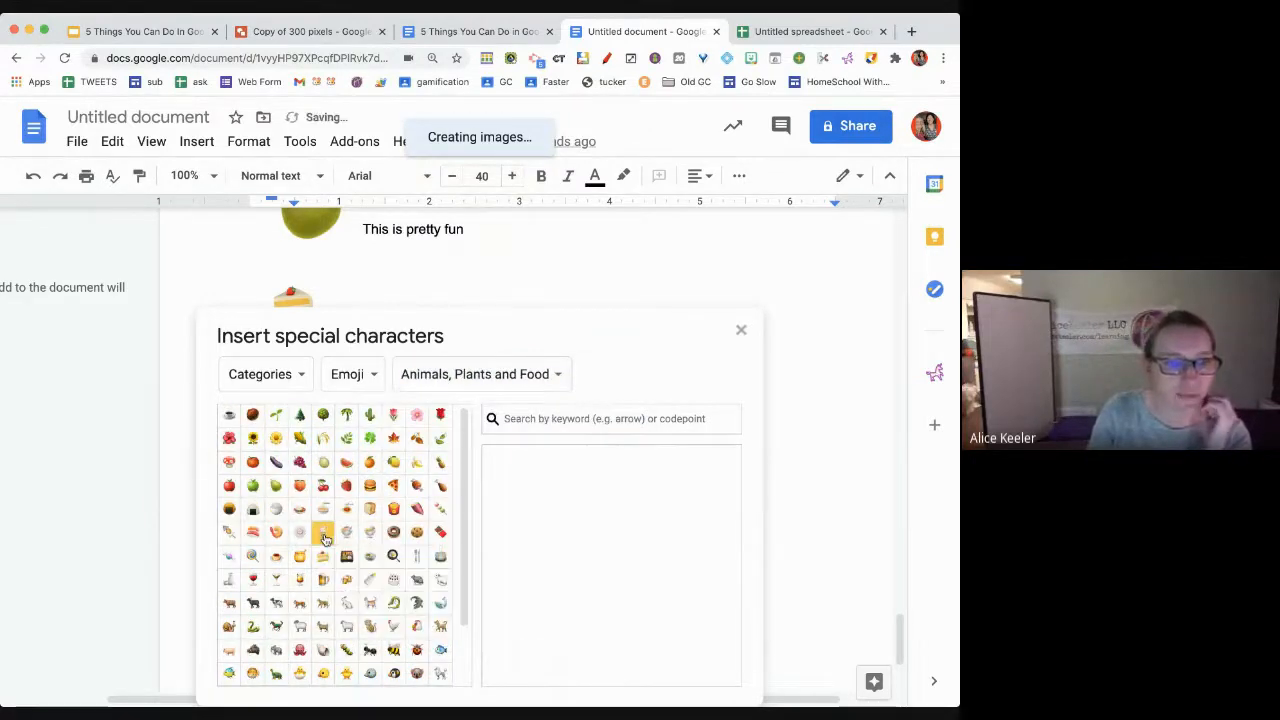
{"action": "left_click", "coordinate": [741, 330]}
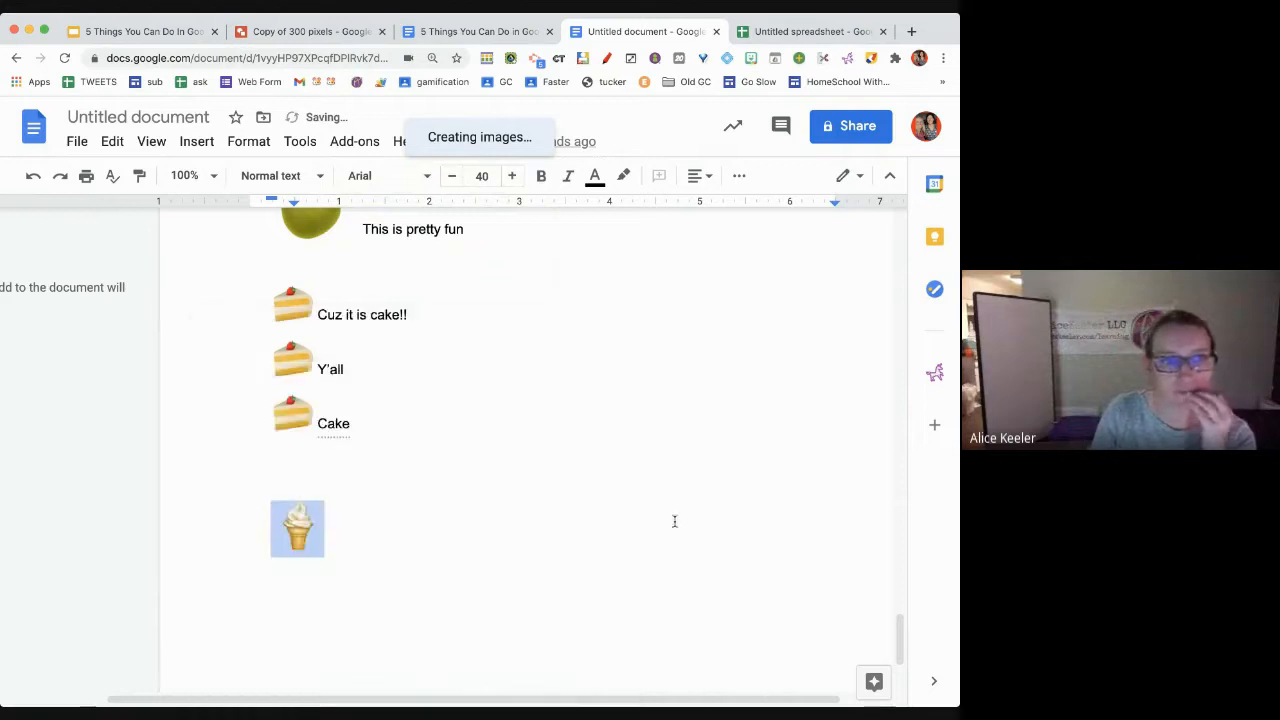
Enter "What!!! An ice cream cone!! For the win!" as the first item of the ice cream list
{"action": "left_click", "coordinate": [564, 528]}
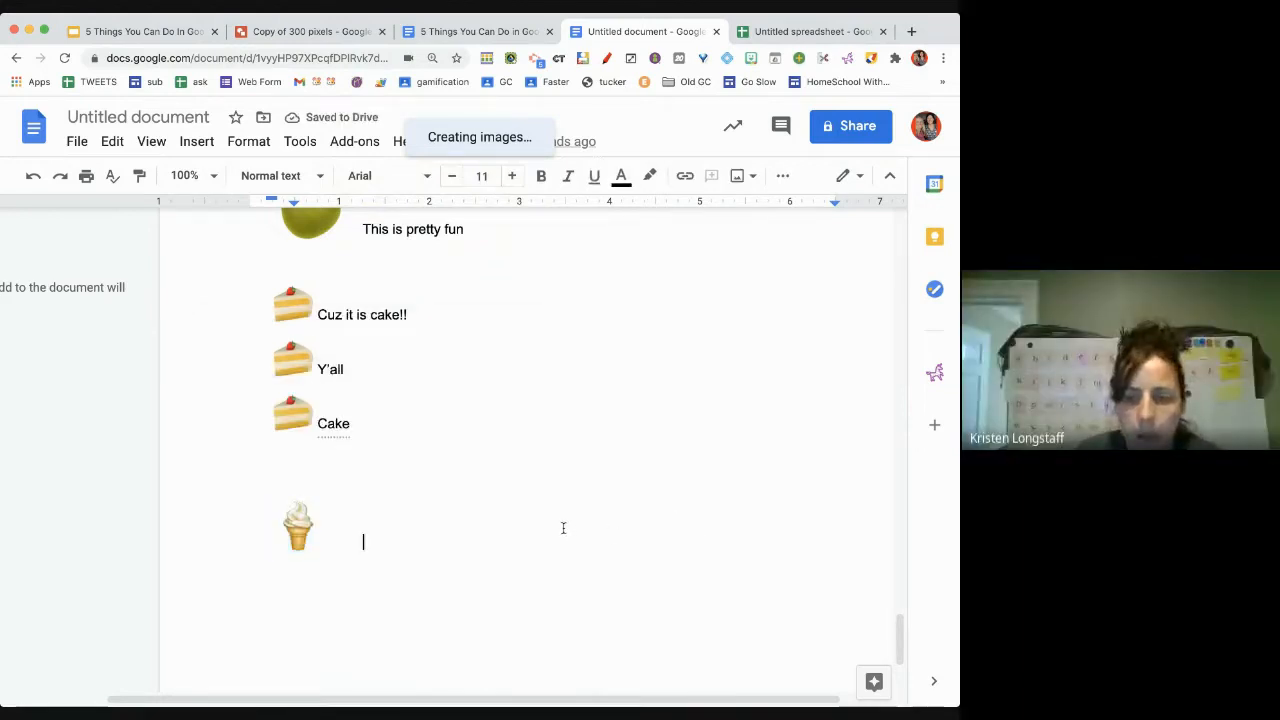
{"action": "type", "text": "what!!! An ice c"}
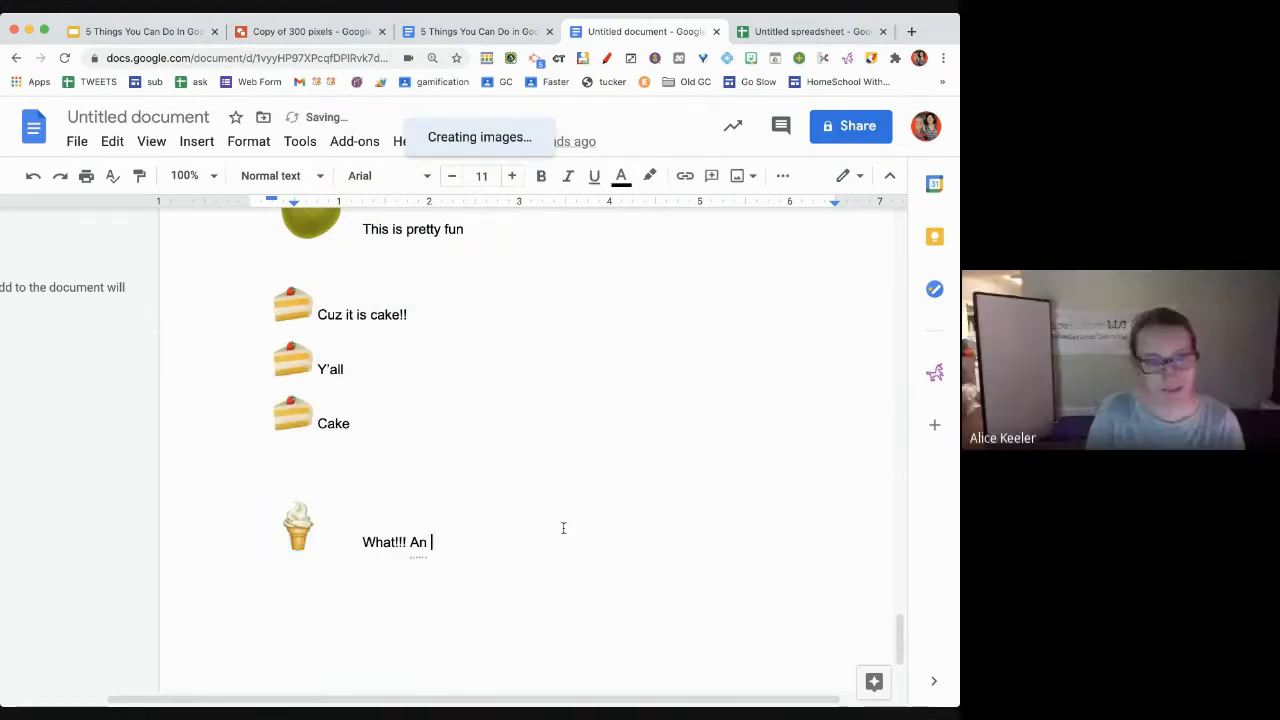
{"action": "type", "text": "ream co"}
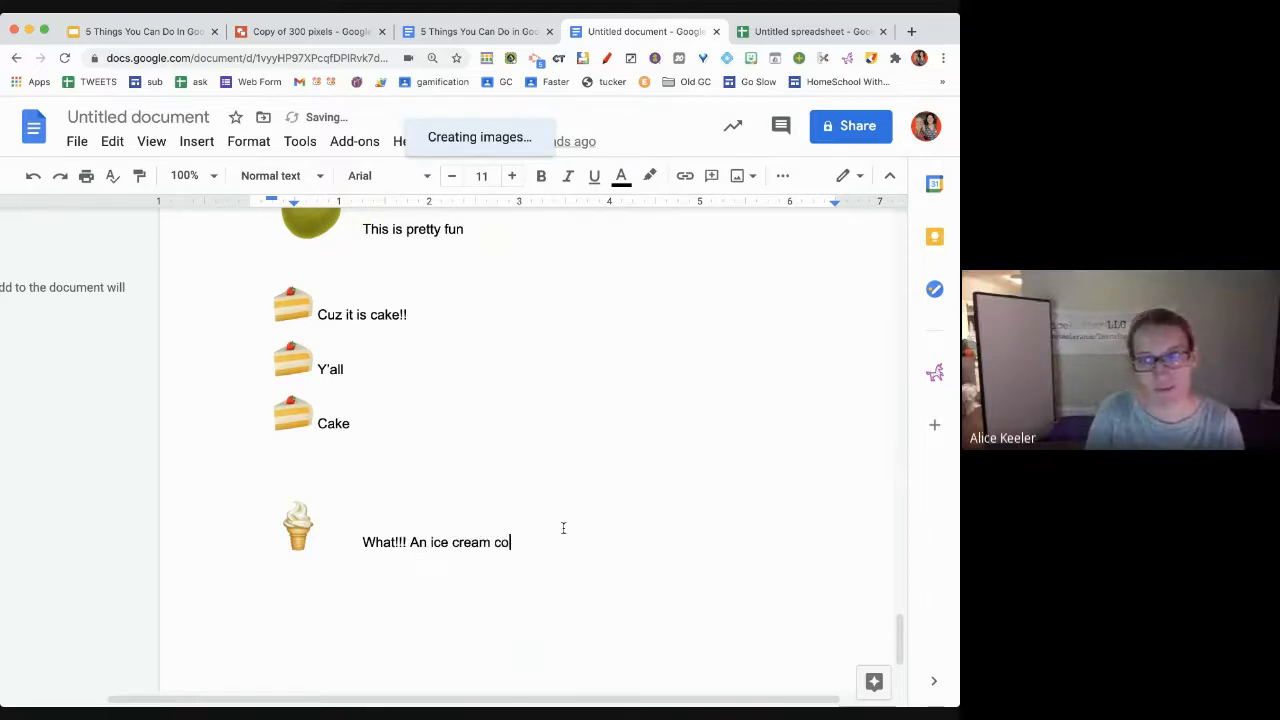
{"action": "type", "text": "ne!! for the win!"}
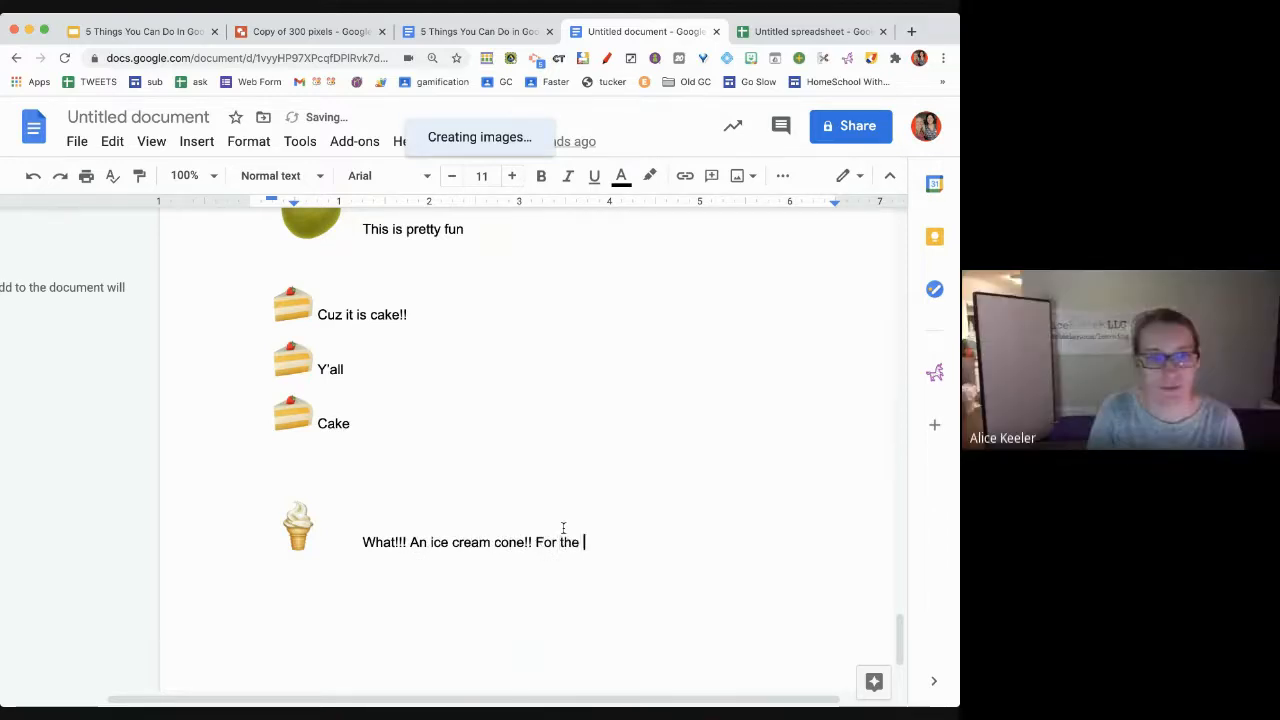
Add a second ice cream item, indent it as a sub-bullet and outdent it again, and end the list with a plain line
{"action": "key", "text": "Return"}
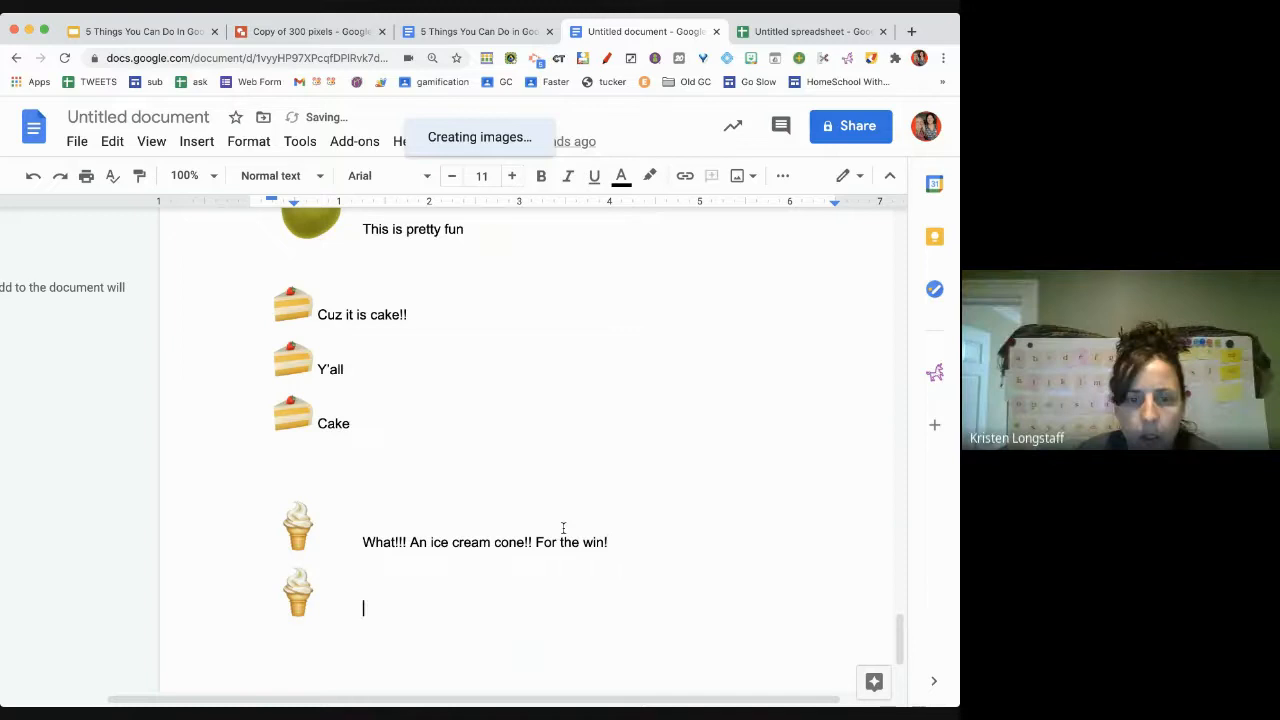
{"action": "key", "text": "Tab"}
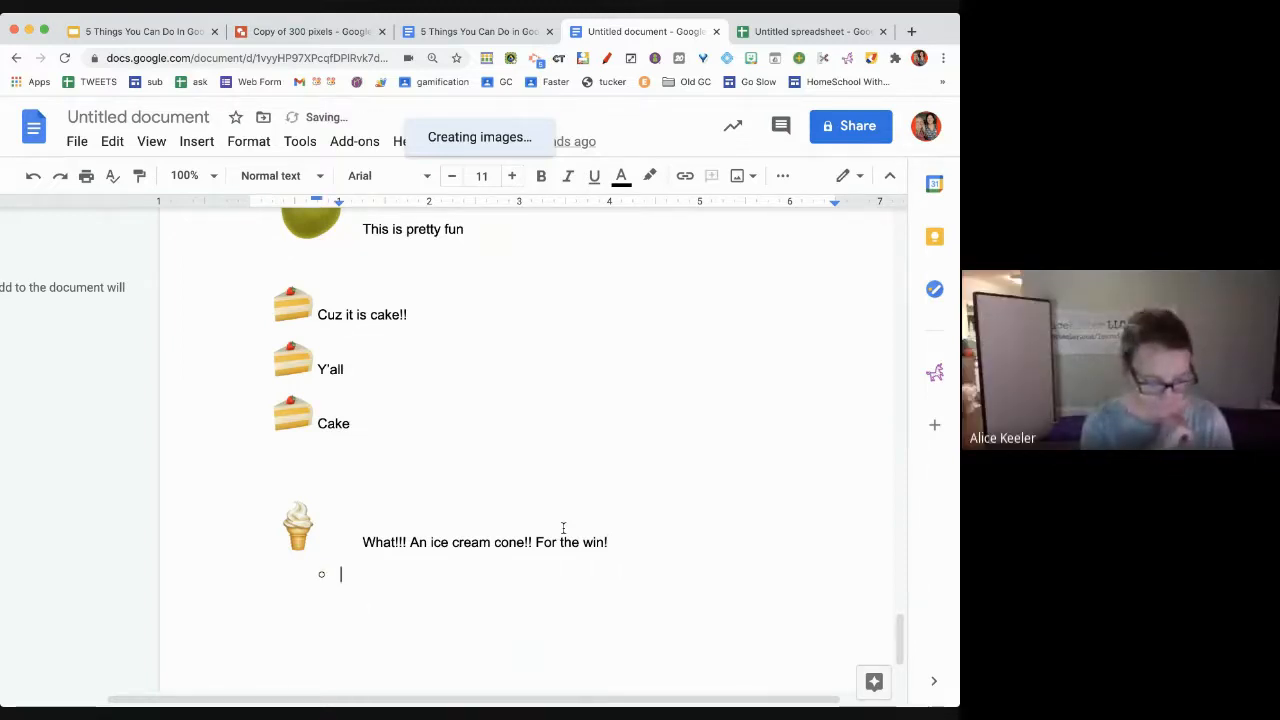
{"action": "key", "text": "shift+Tab"}
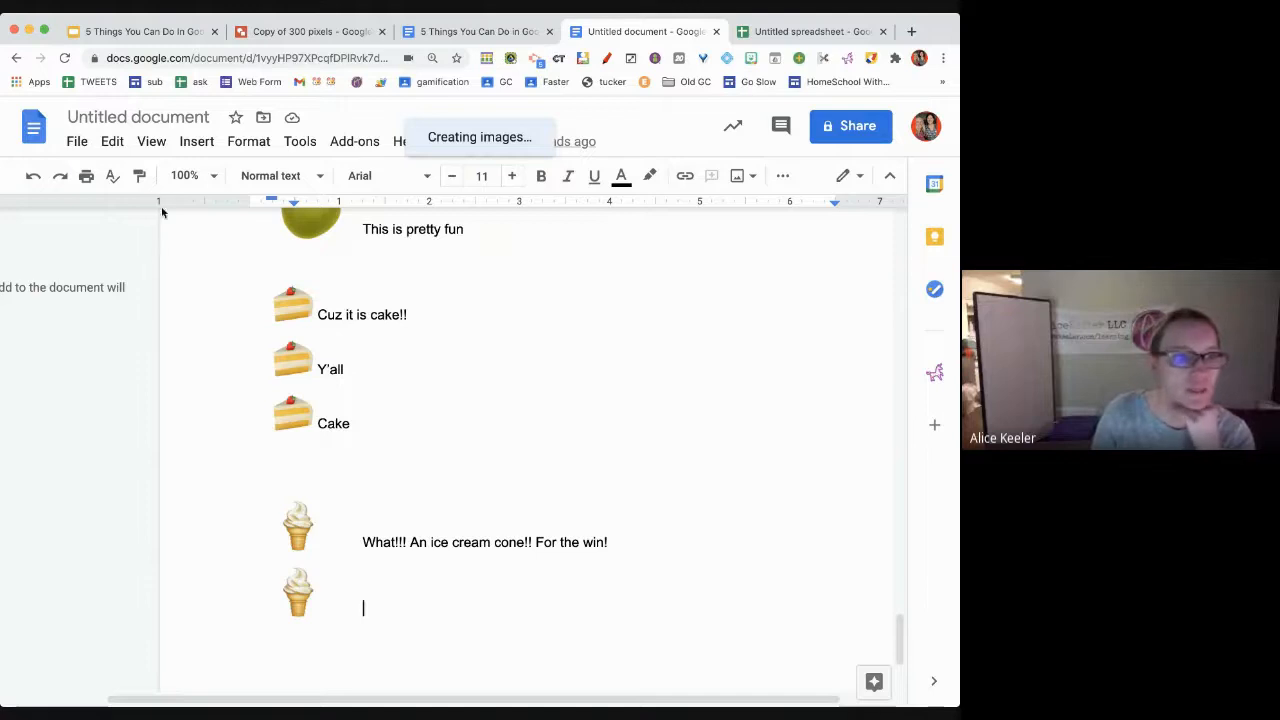
{"action": "key", "text": "Return"}
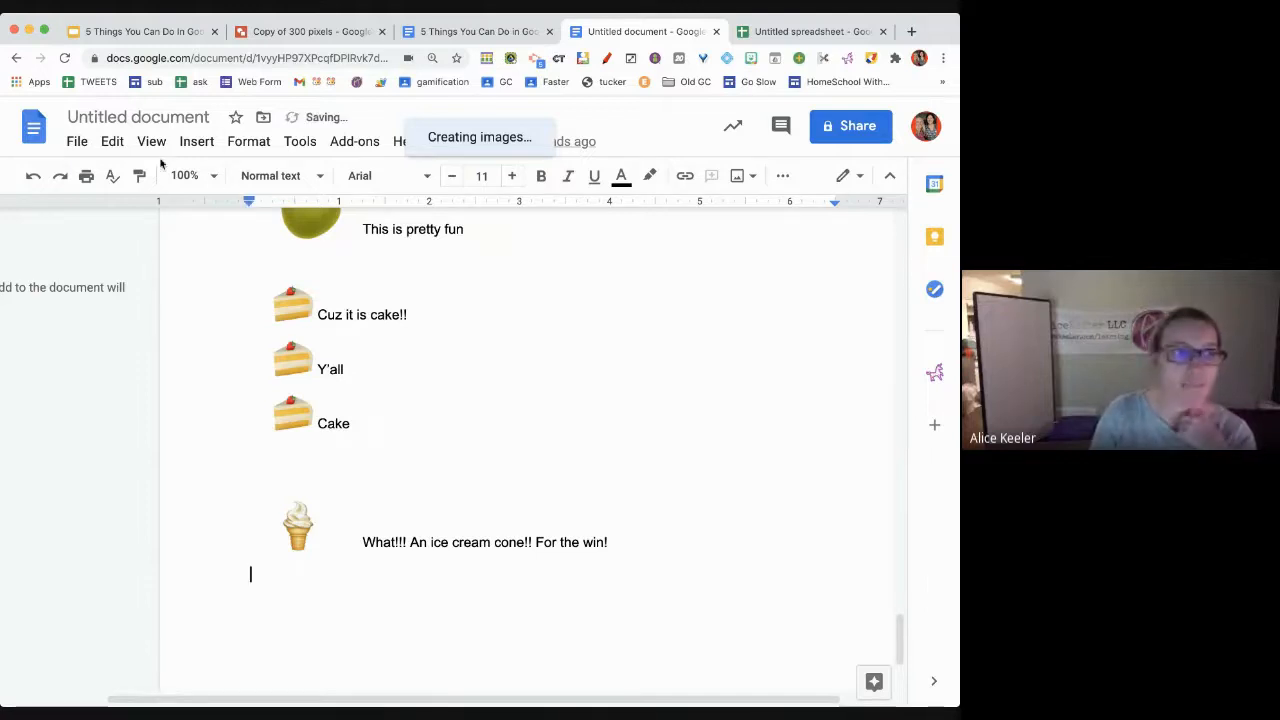
Switch to the "5 Things You Can Do In Google Docs" presentation and view the "5) Change the Headings" slide
{"action": "left_click", "coordinate": [152, 33]}
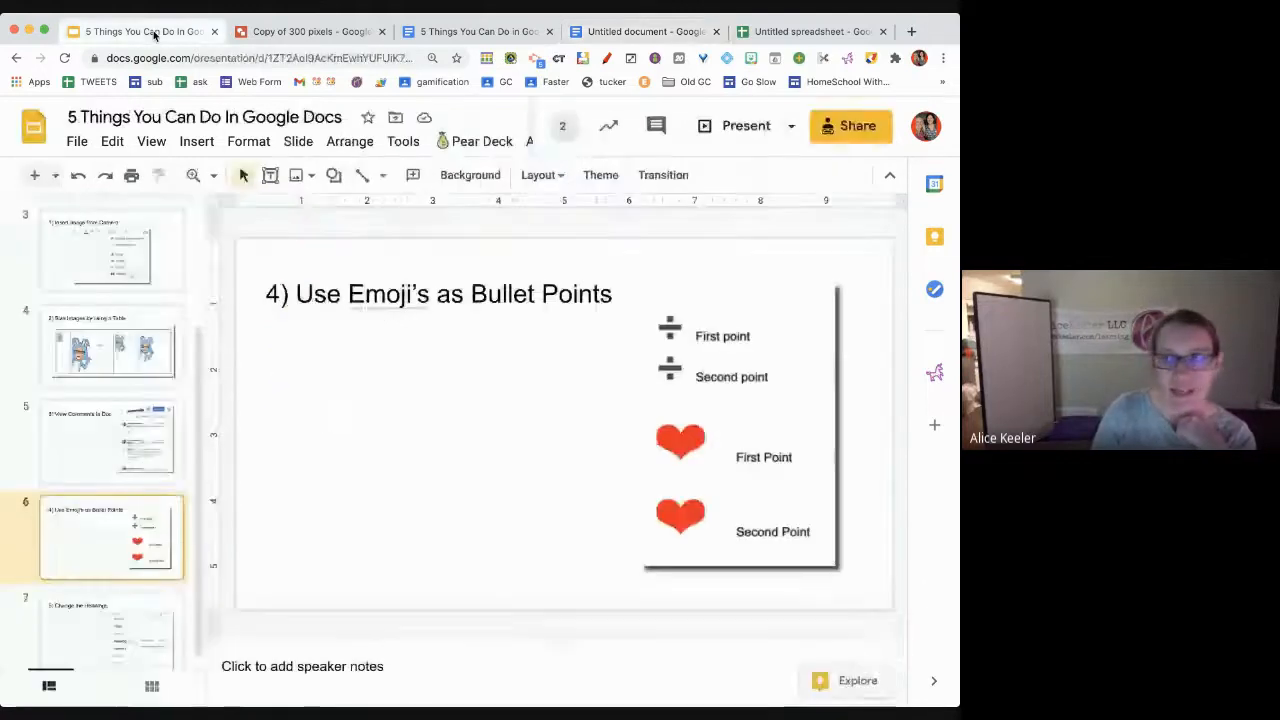
{"action": "left_click", "coordinate": [112, 620]}
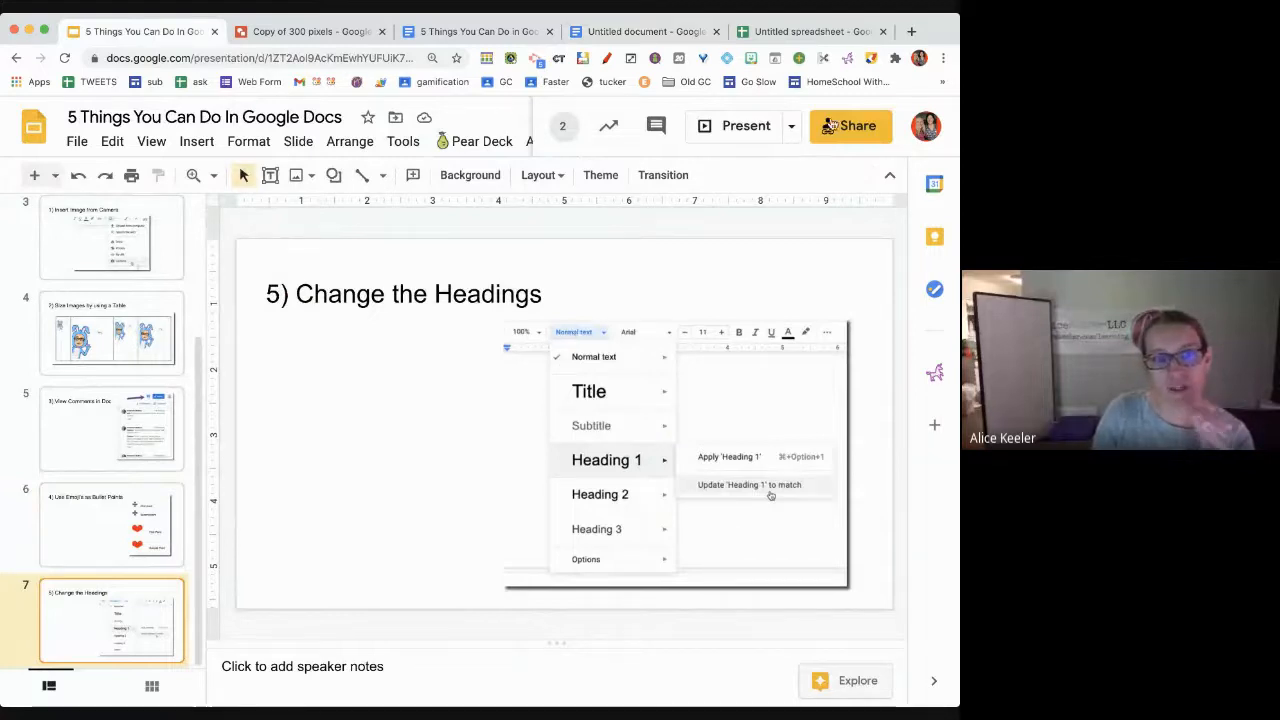
Switch to the untitled document, add the line "Here is what we are going to do" at the end and format it as Heading 1
{"action": "left_click", "coordinate": [698, 33]}
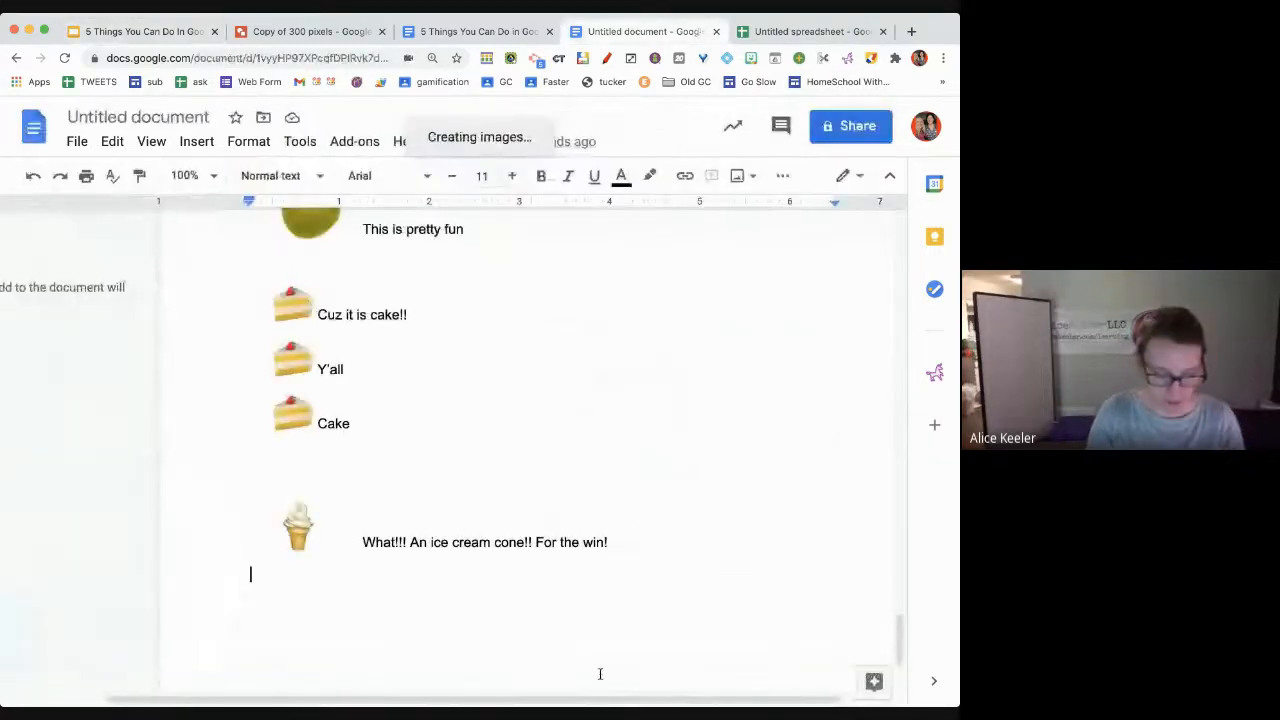
{"action": "type", "text": "Here is what"}
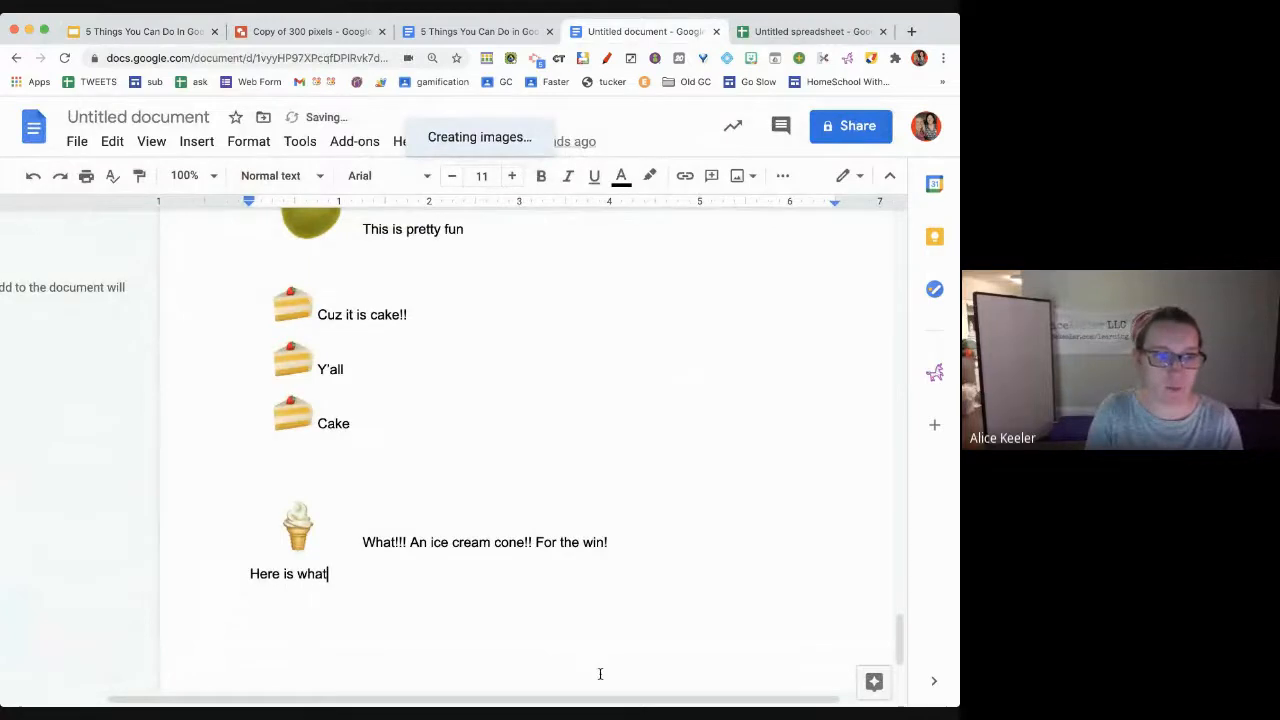
{"action": "type", "text": " we are going to do"}
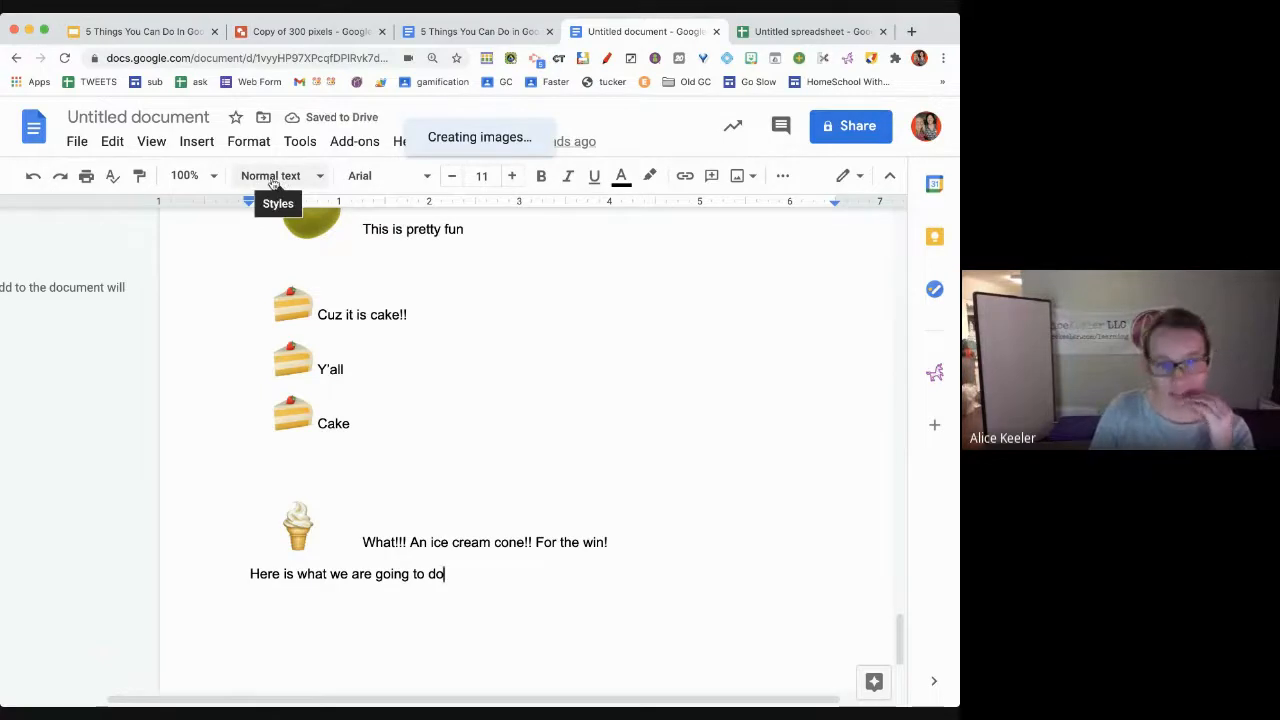
{"action": "key", "text": "super+equal"}
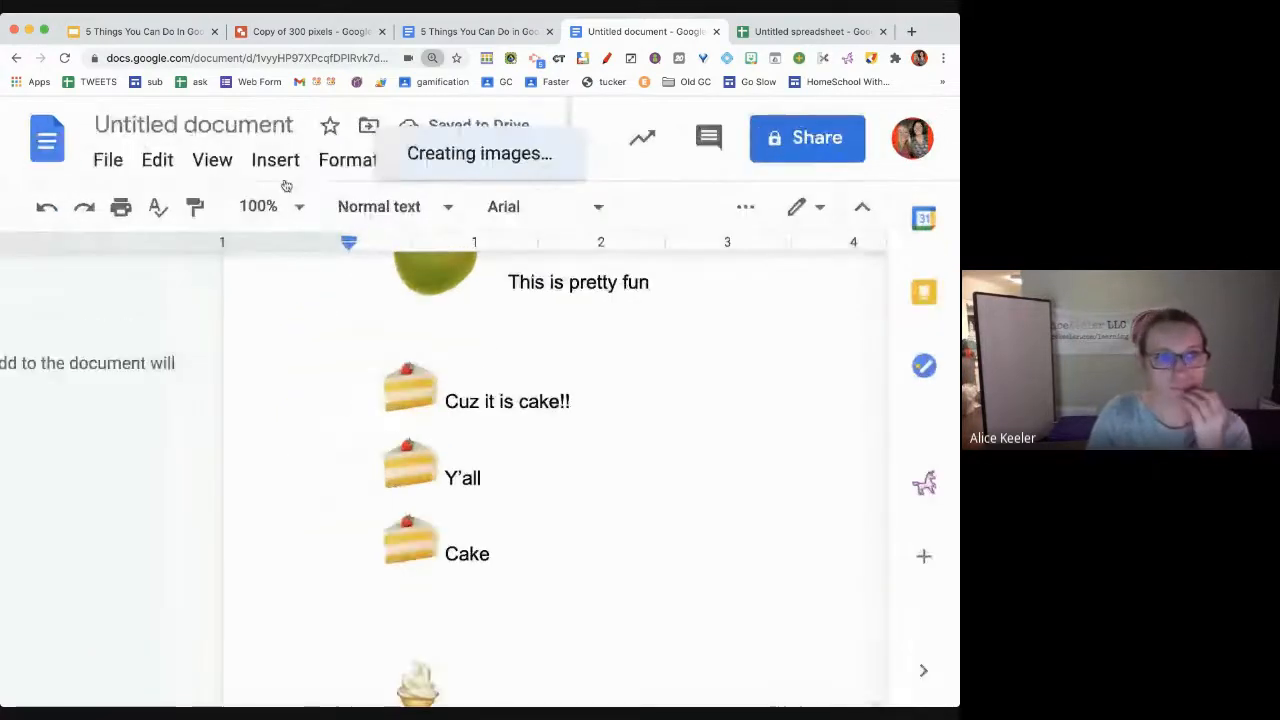
{"action": "key", "text": "super+equal"}
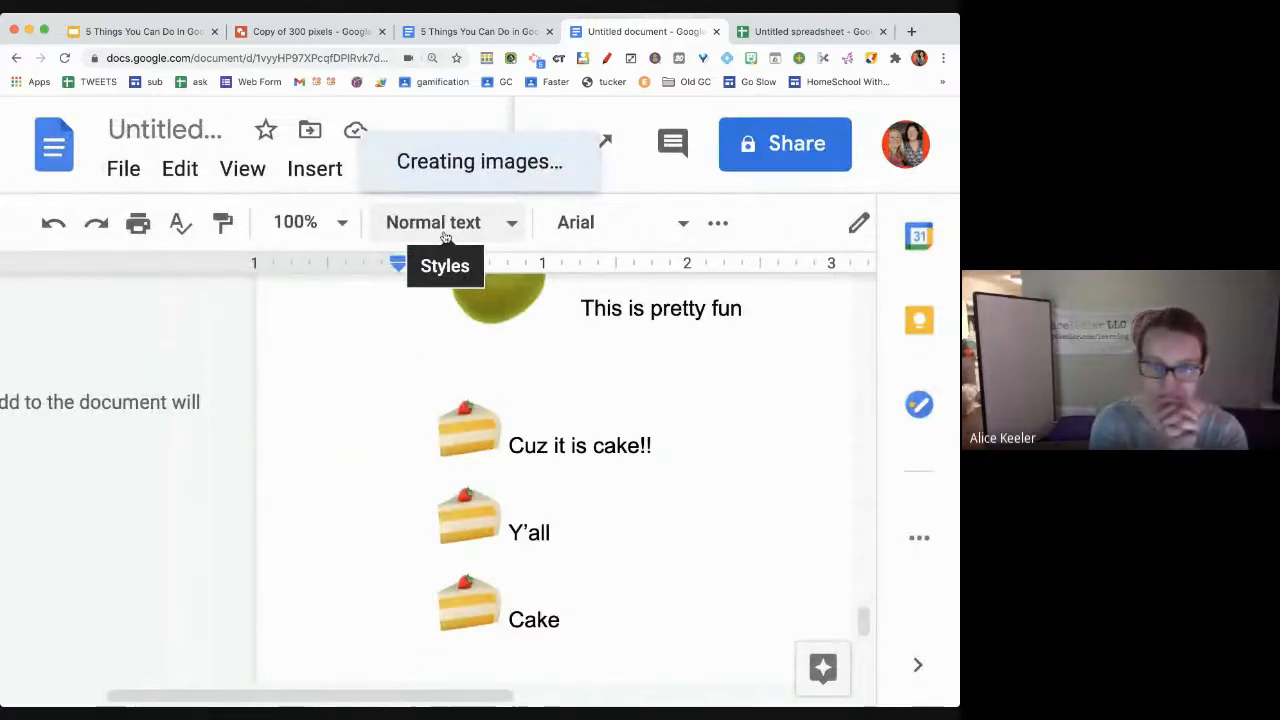
{"action": "left_click", "coordinate": [444, 232]}
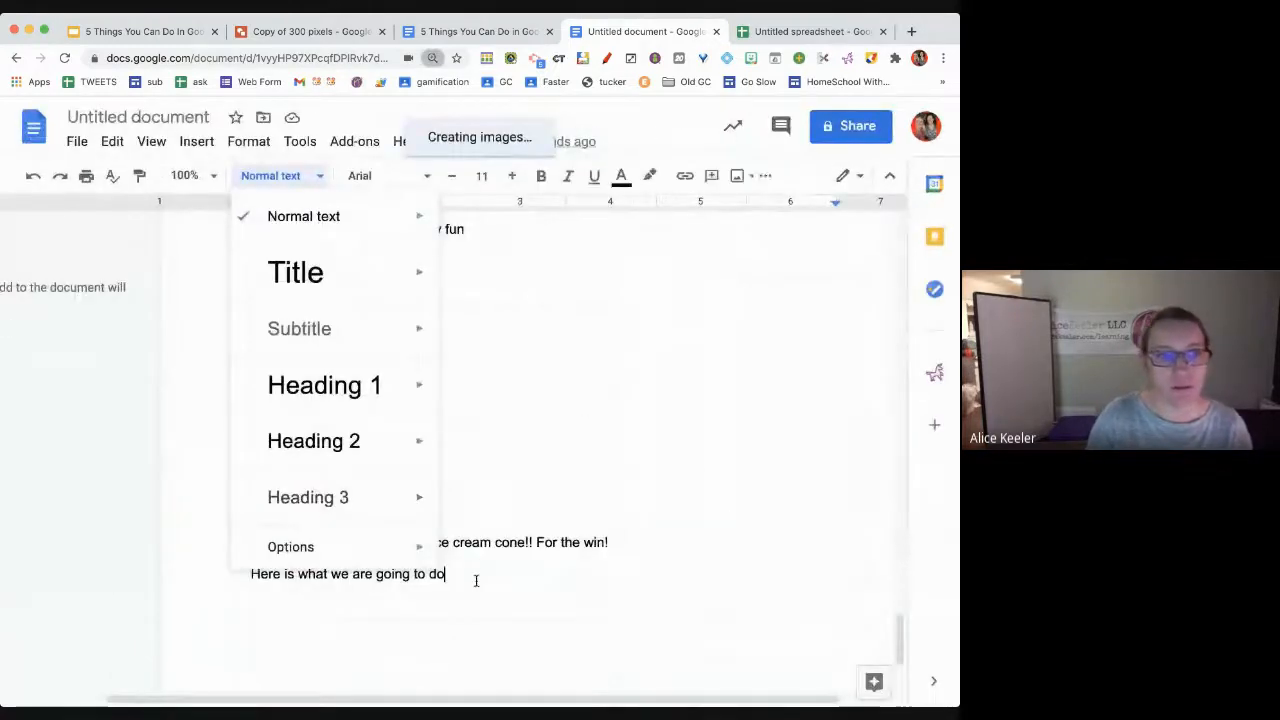
{"action": "left_click", "coordinate": [363, 390]}
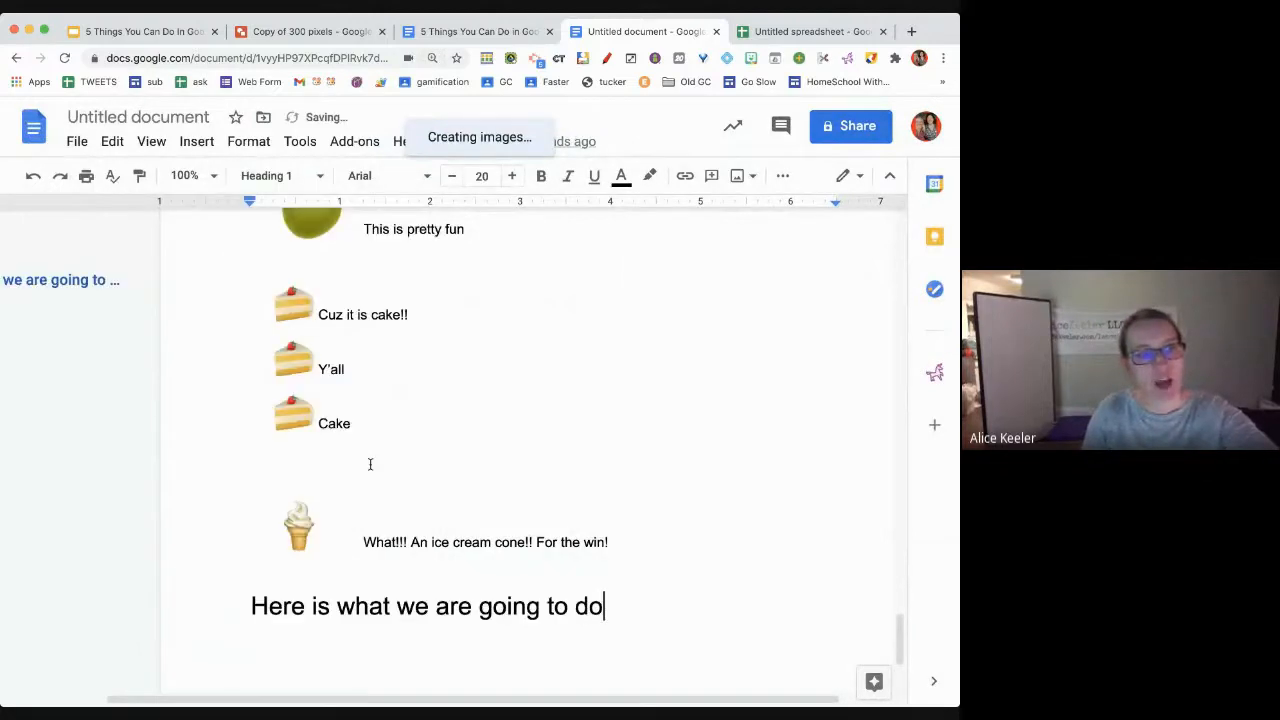
Check that the document outline is enabled and view the new heading's entry in it
{"action": "left_click", "coordinate": [149, 143]}
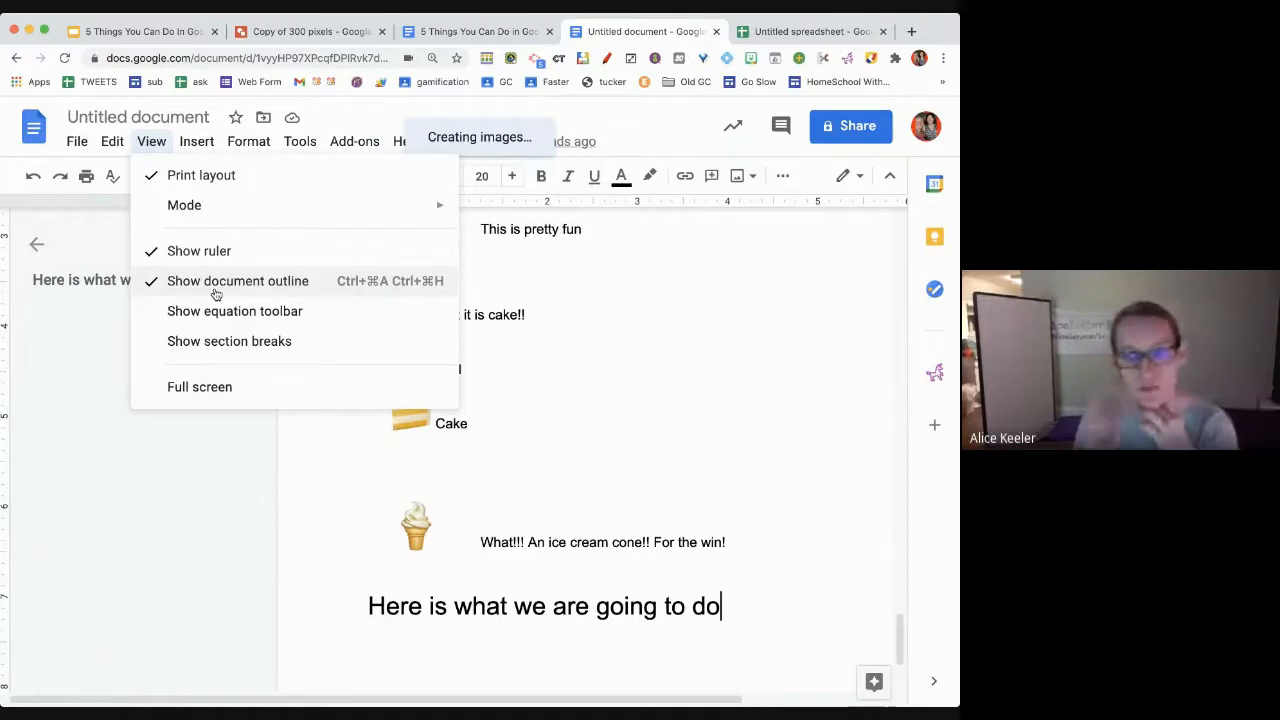
{"action": "left_click", "coordinate": [151, 141]}
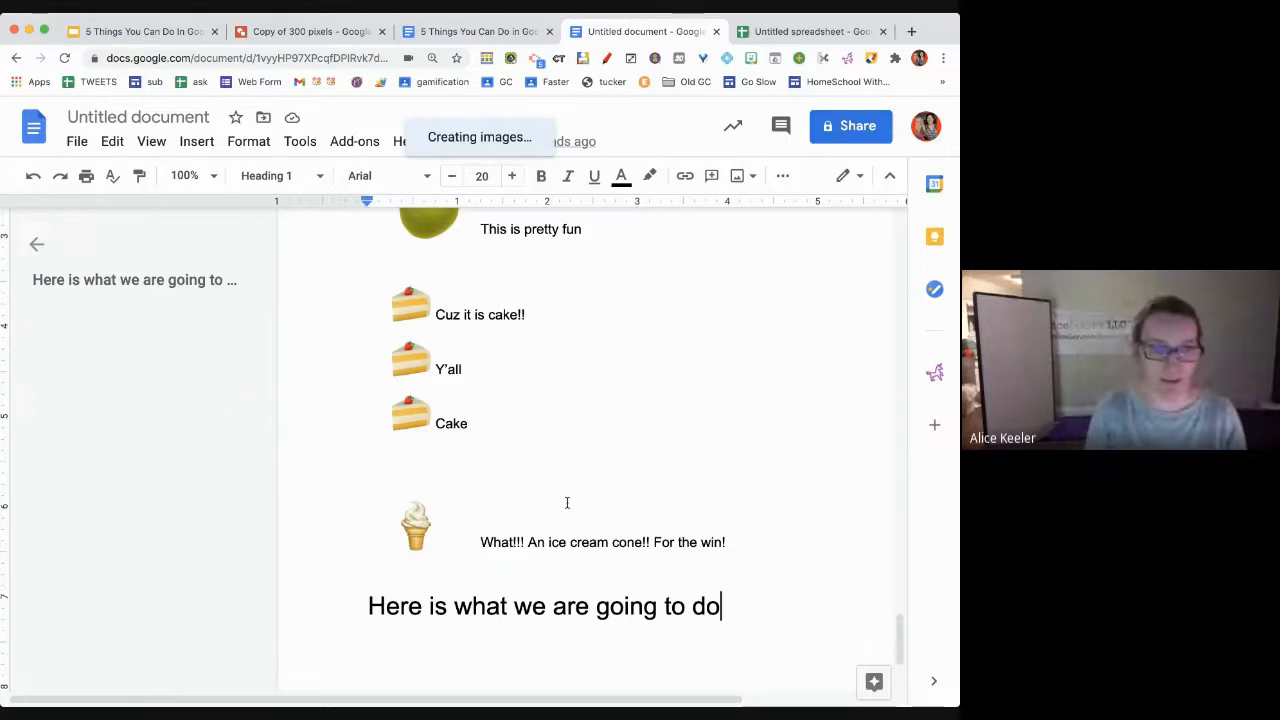
{"action": "scroll", "coordinate": [752, 592], "scroll_direction": "right", "scroll_amount": 3}
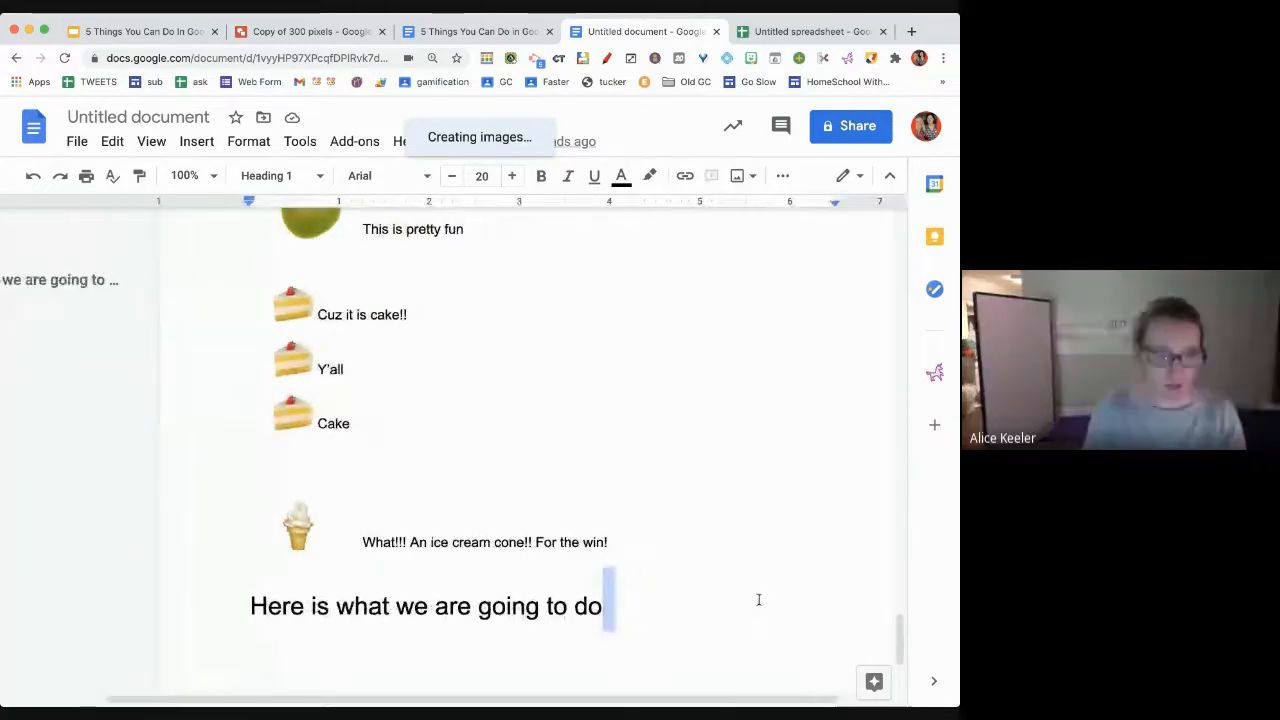
Add the body line "Here is stuff we are doing" under the heading, followed by "Stuff to bring" formatted as Heading 2
{"action": "key", "text": "Return"}
{"action": "type", "text": "Here is stuff we are "}
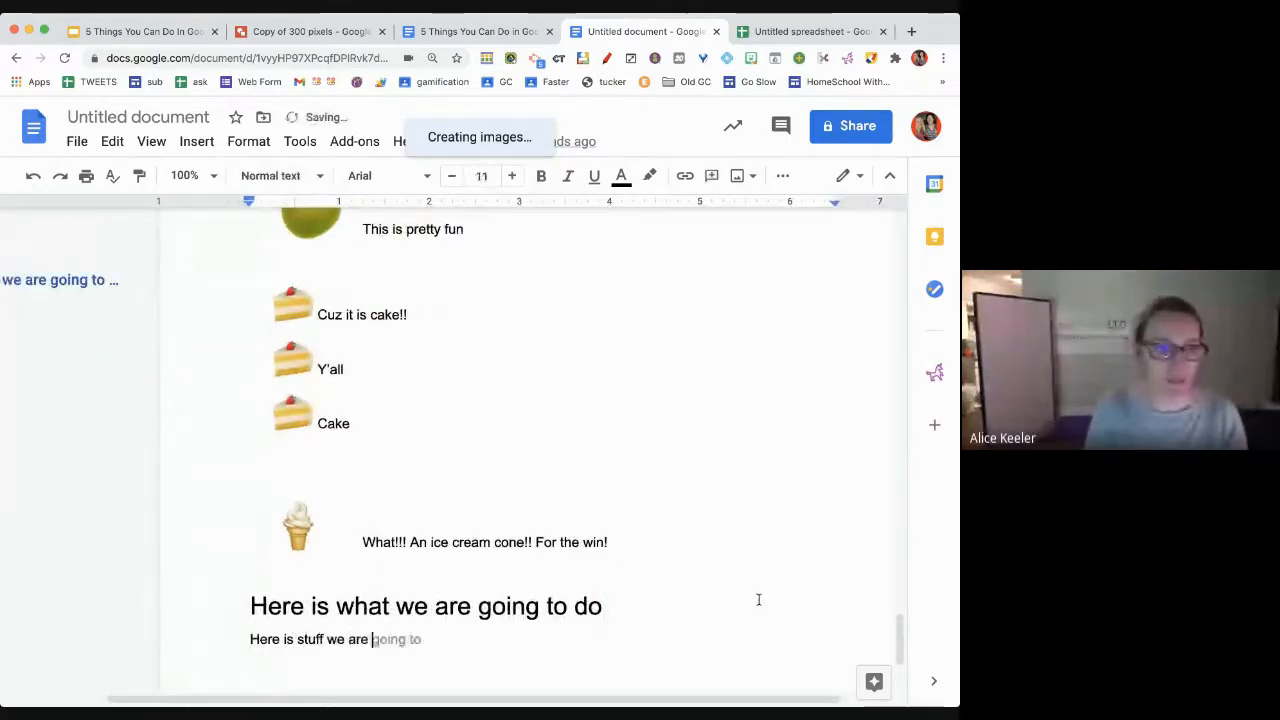
{"action": "type", "text": "doing"}
{"action": "key", "text": "Return"}
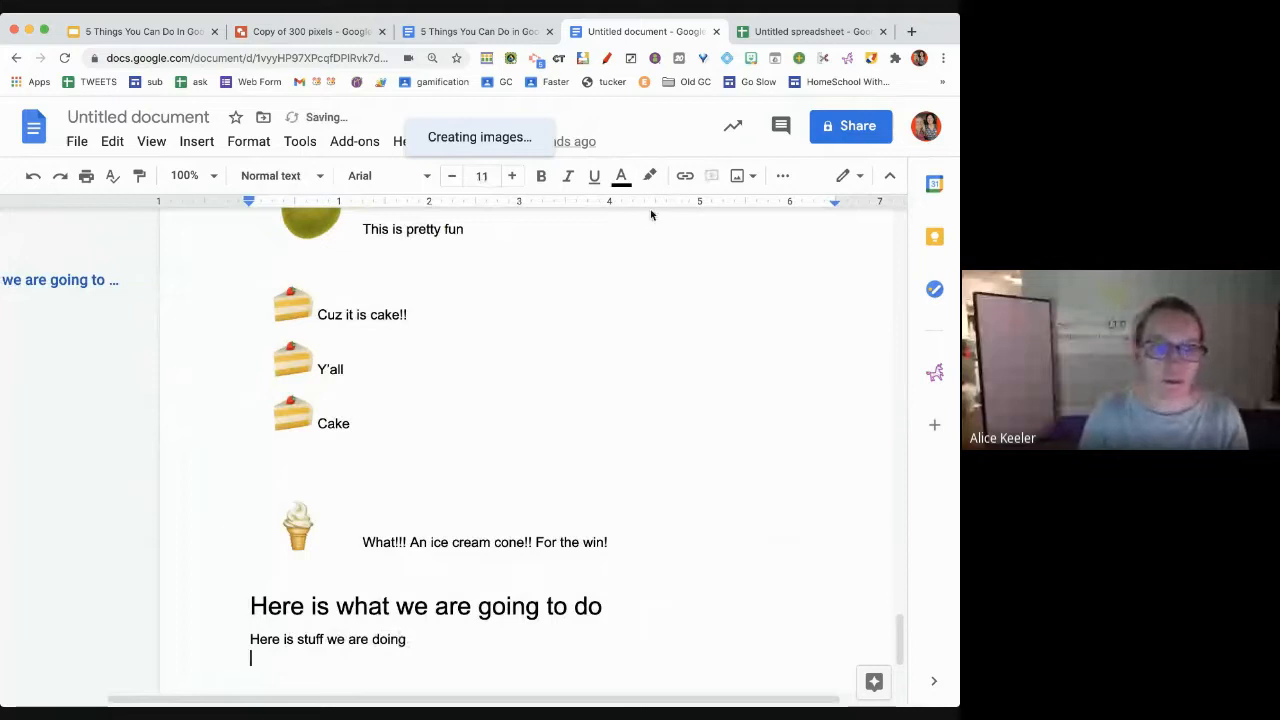
{"action": "type", "text": "Stuff to bring"}
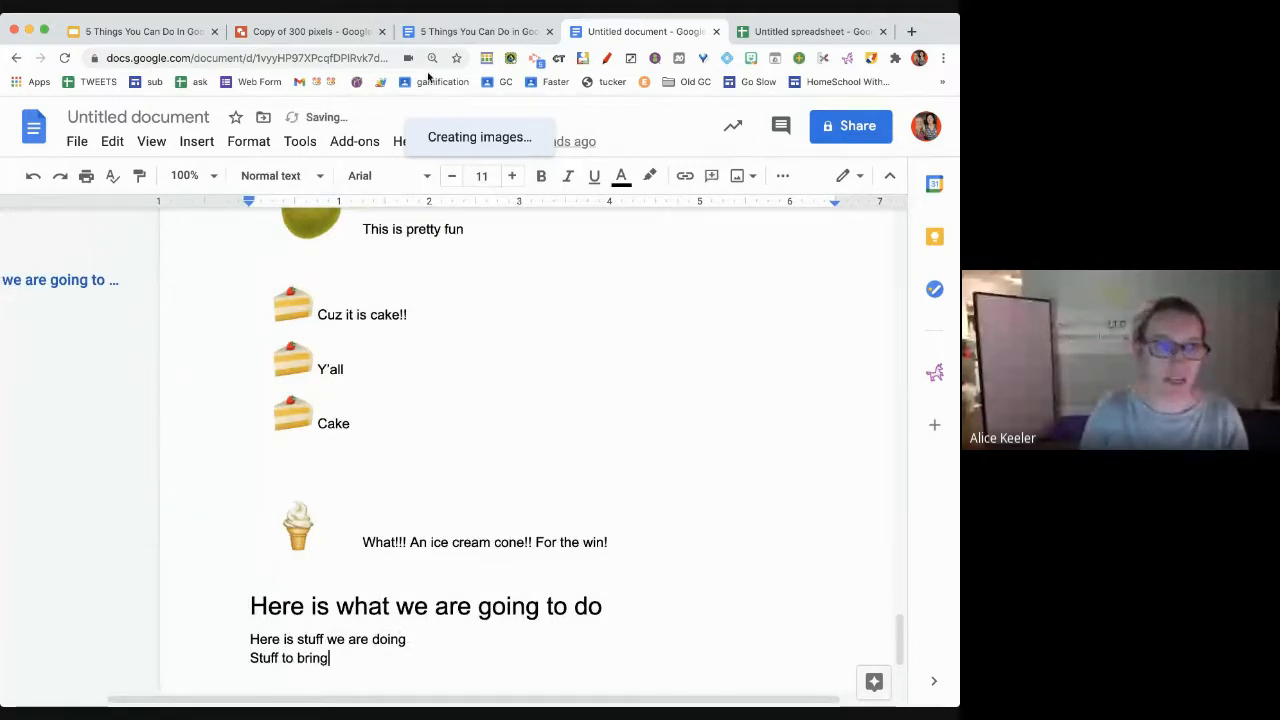
{"action": "left_click", "coordinate": [323, 178]}
{"action": "left_click", "coordinate": [314, 443]}
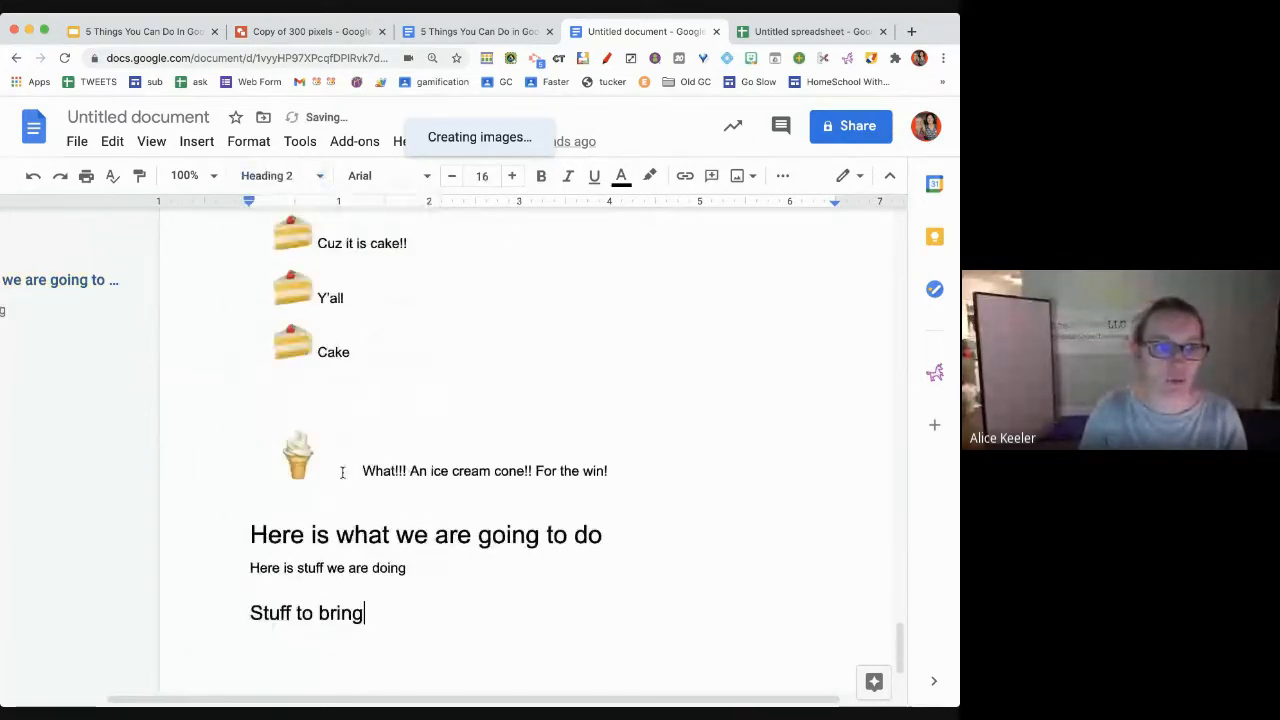
Enter three body lines reading "Stuff" under the "Stuff to bring" subheading
{"action": "key", "text": "Return"}
{"action": "type", "text": "stuff"}
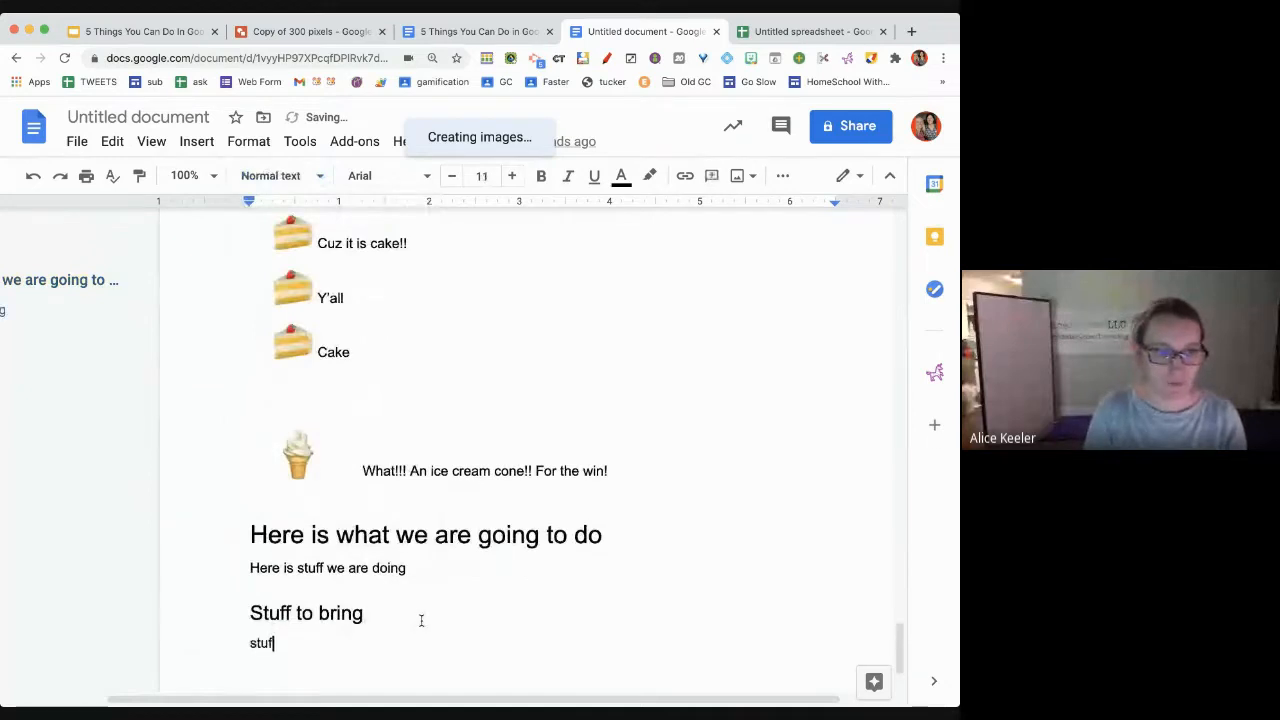
{"action": "key", "text": "Return"}
{"action": "type", "text": "stuff"}
{"action": "key", "text": "Return"}
{"action": "type", "text": "stuff"}
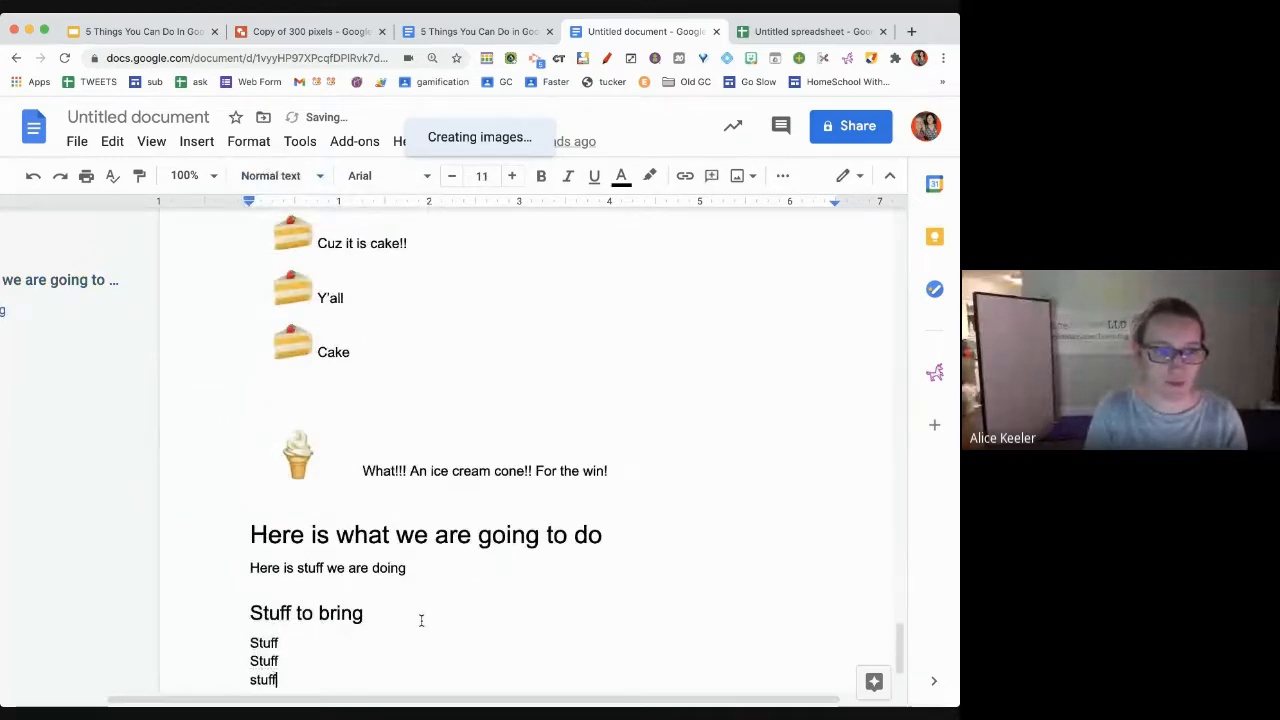
Add "Things not to bring" below the list and format it as Heading 2
{"action": "key", "text": "Return"}
{"action": "type", "text": "Things "}
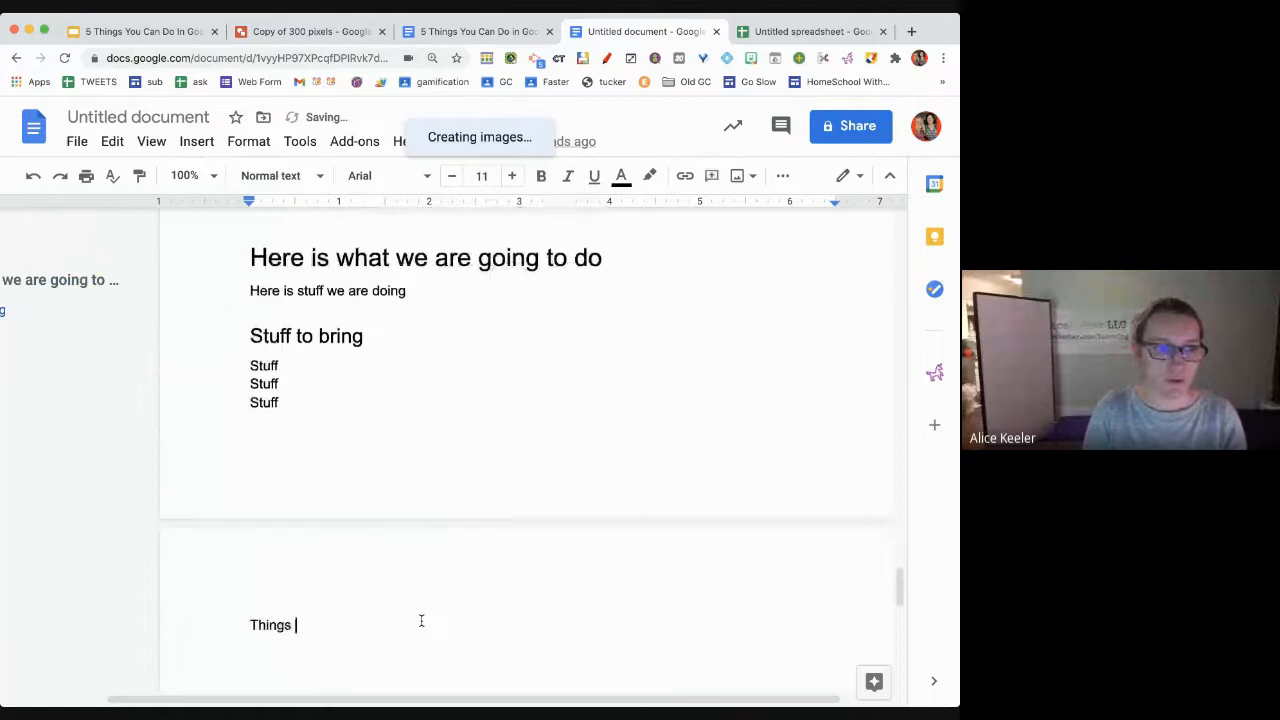
{"action": "type", "text": "not to bring"}
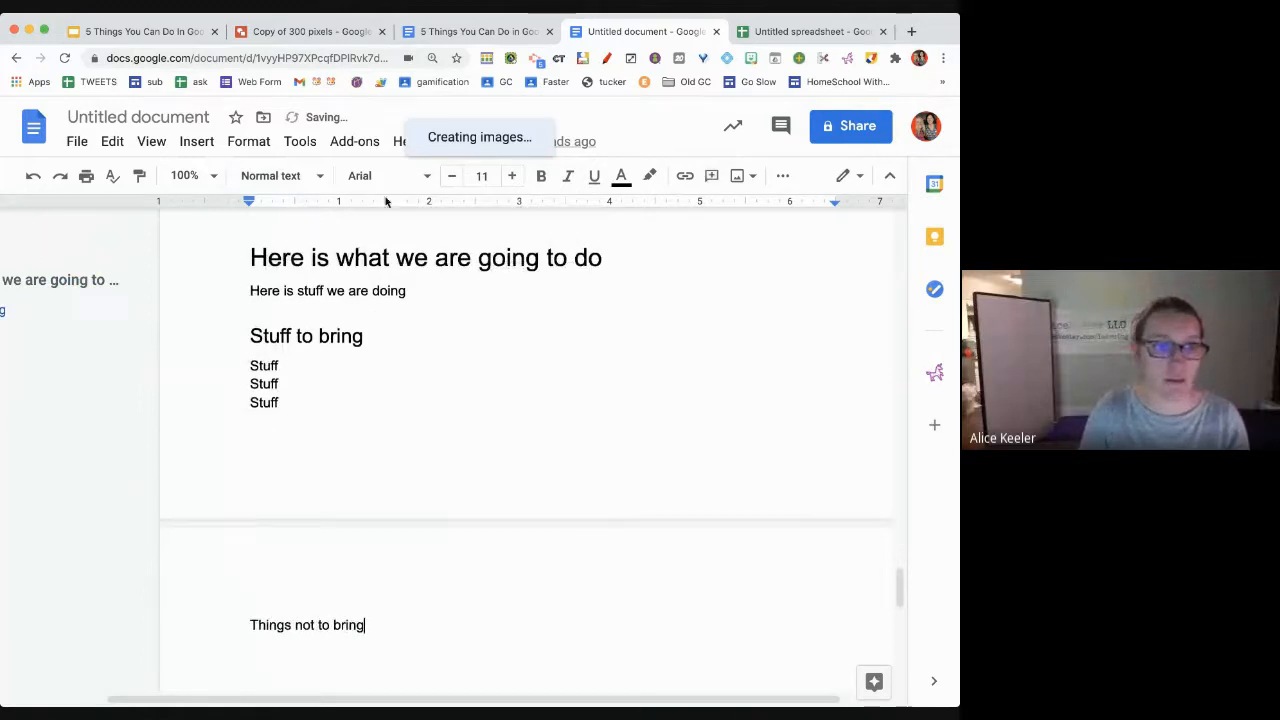
{"action": "left_click", "coordinate": [292, 176]}
{"action": "left_click", "coordinate": [371, 443]}
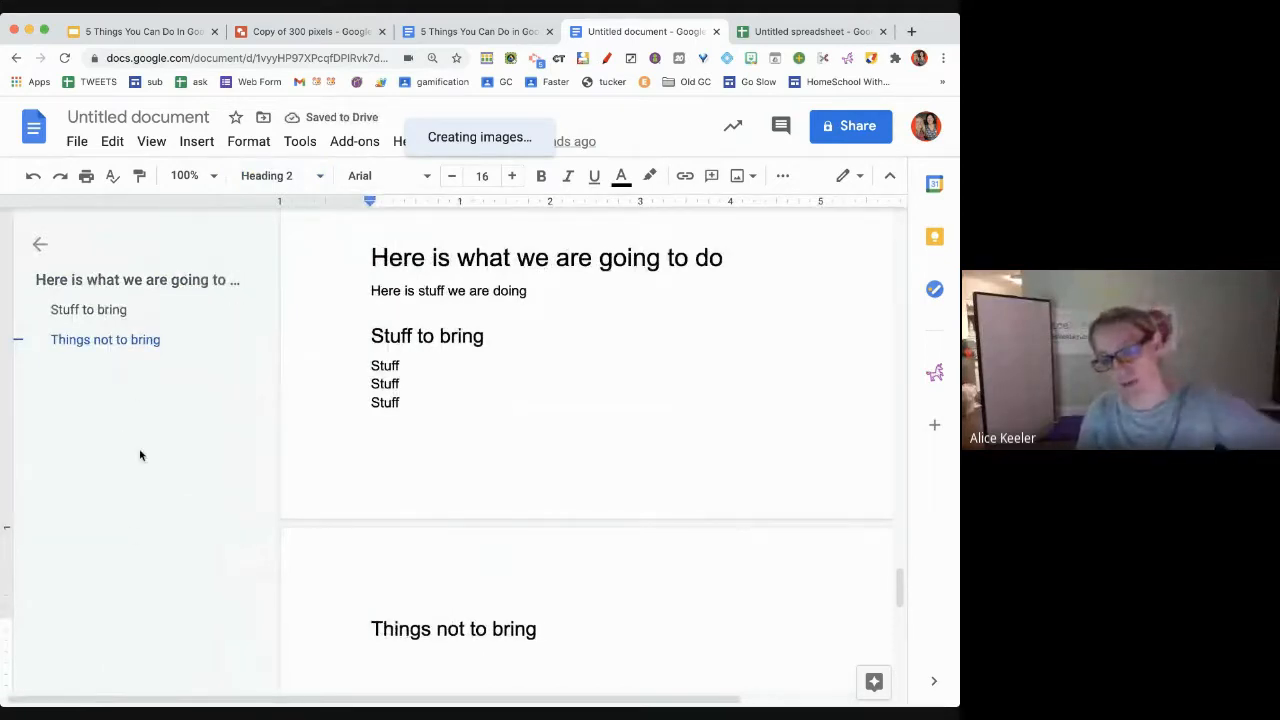
Review the available paragraph styles and check the style of the "Here is what we are going to do" heading
{"action": "left_click", "coordinate": [279, 175]}
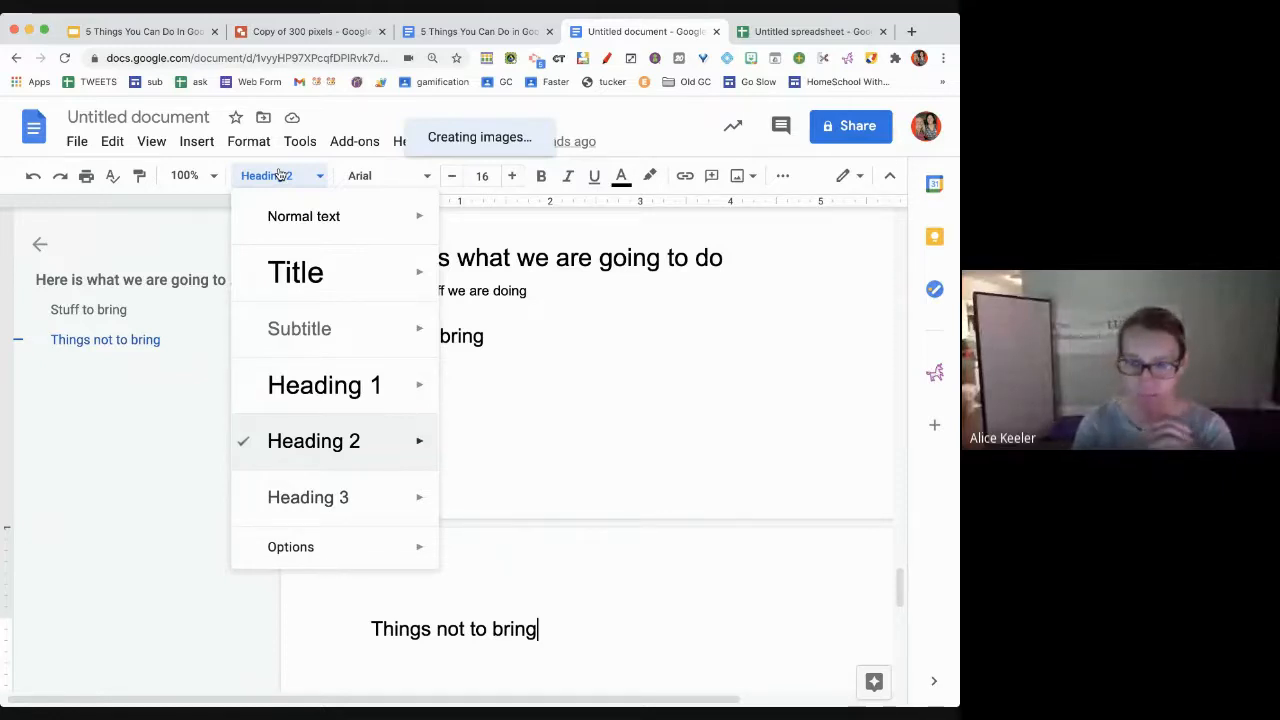
{"action": "left_click", "coordinate": [545, 645]}
{"action": "scroll", "coordinate": [547, 643], "scroll_direction": "right", "scroll_amount": 2}
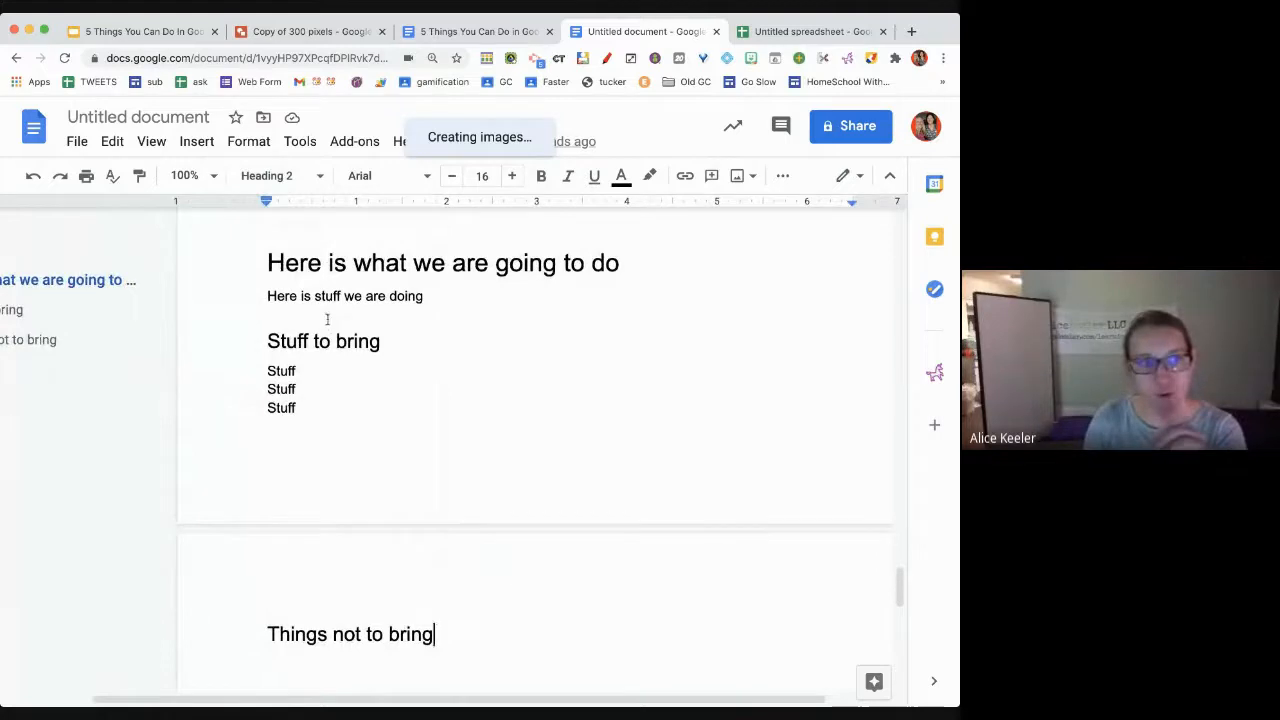
{"action": "left_click", "coordinate": [322, 263]}
{"action": "scroll", "coordinate": [367, 375], "scroll_direction": "down", "scroll_amount": 3}
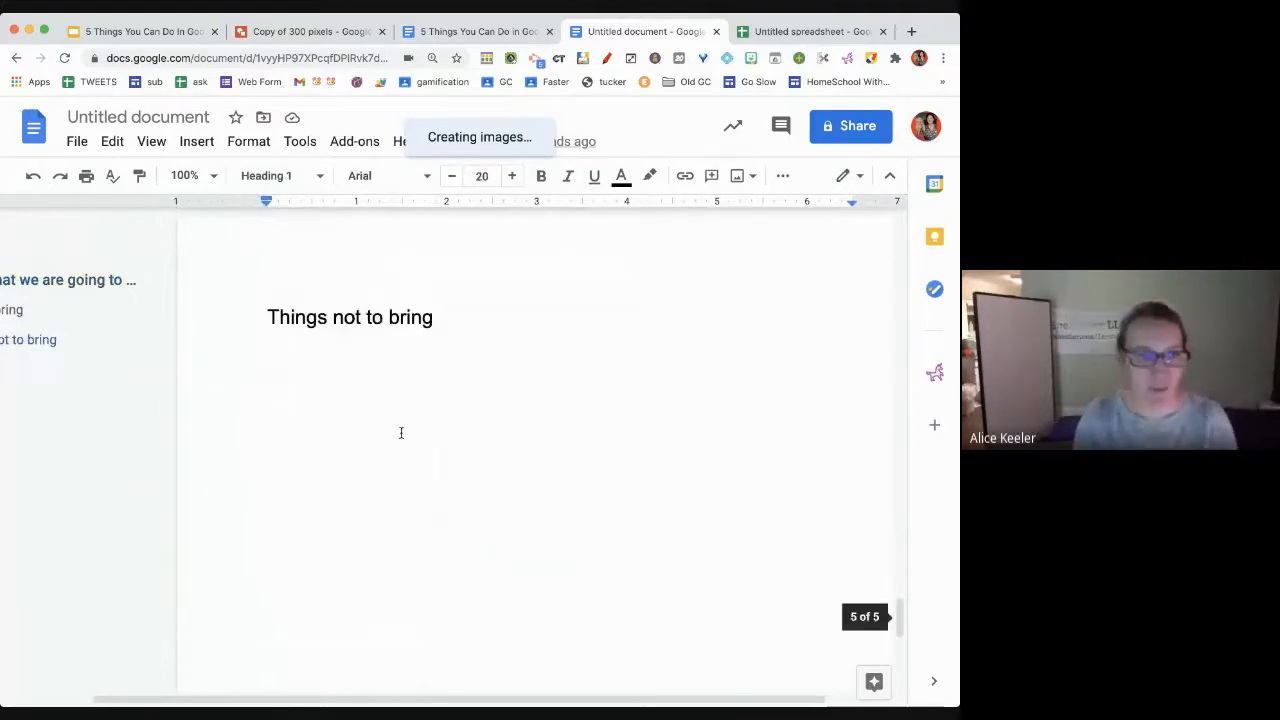
Add "Section 1" below "Things not to bring" and format it as Heading 1
{"action": "left_click", "coordinate": [536, 343]}
{"action": "key", "text": "Return"}
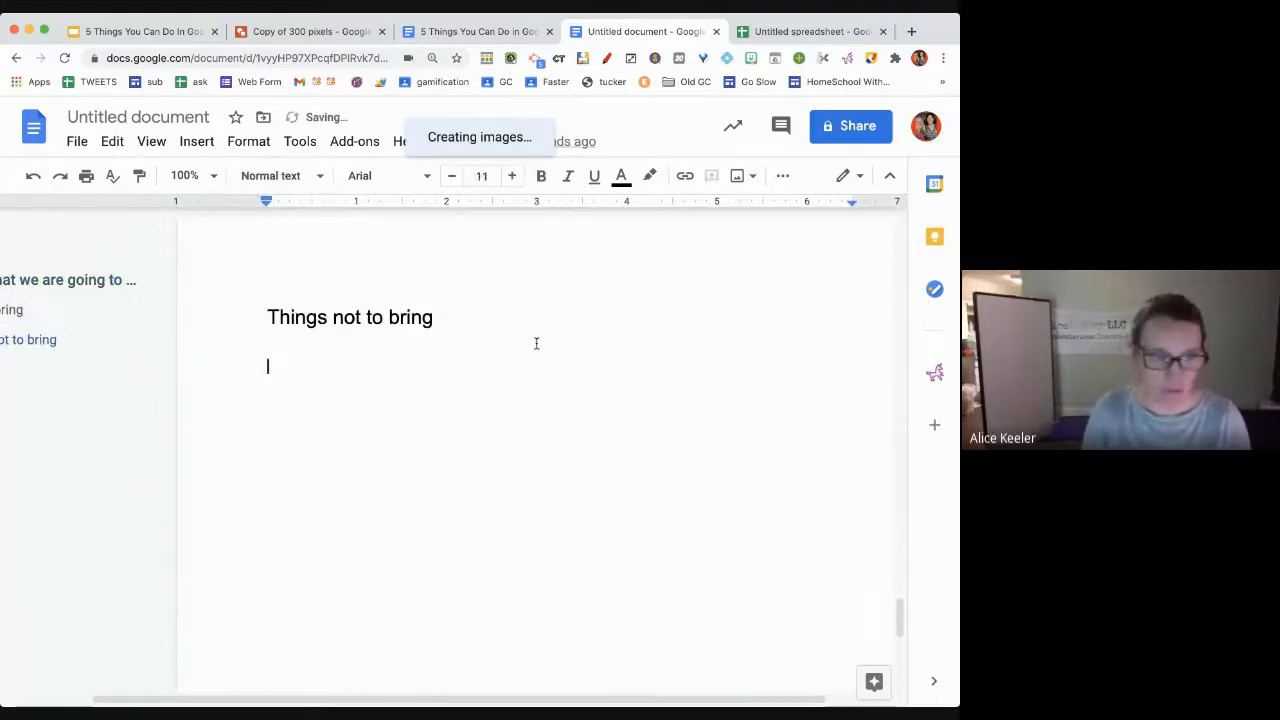
{"action": "type", "text": "Section 1"}
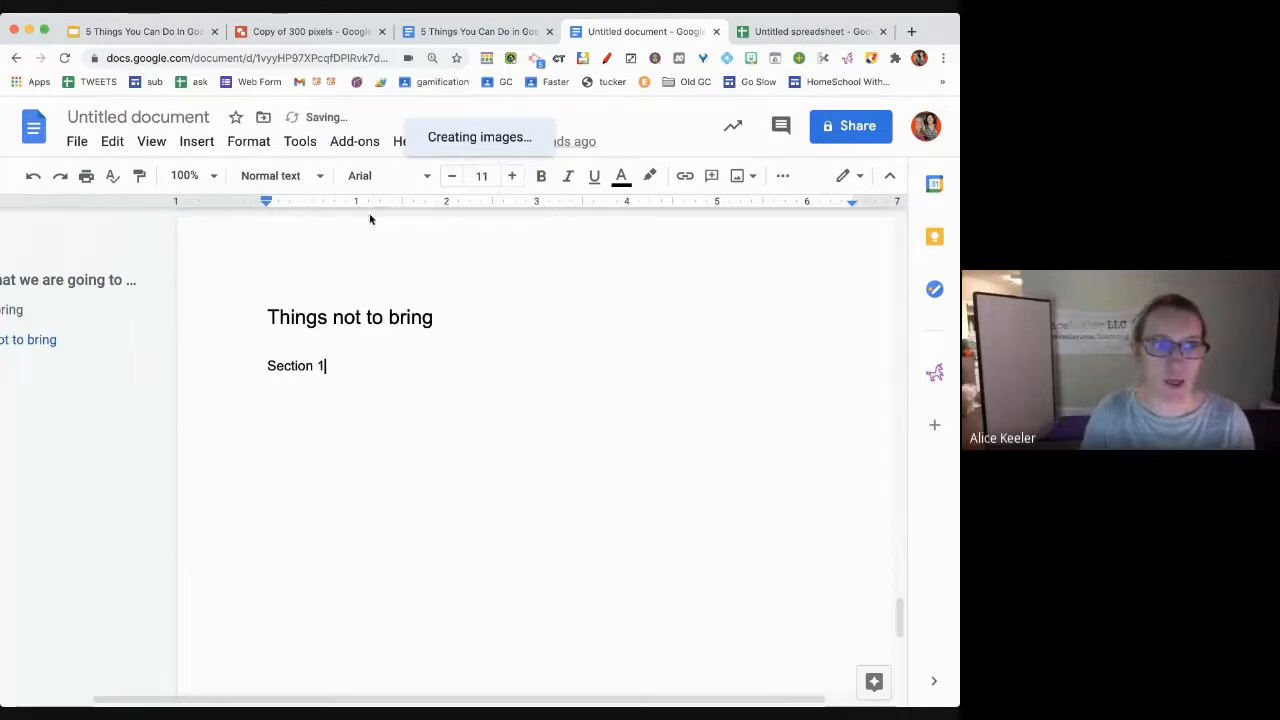
{"action": "left_click", "coordinate": [306, 180]}
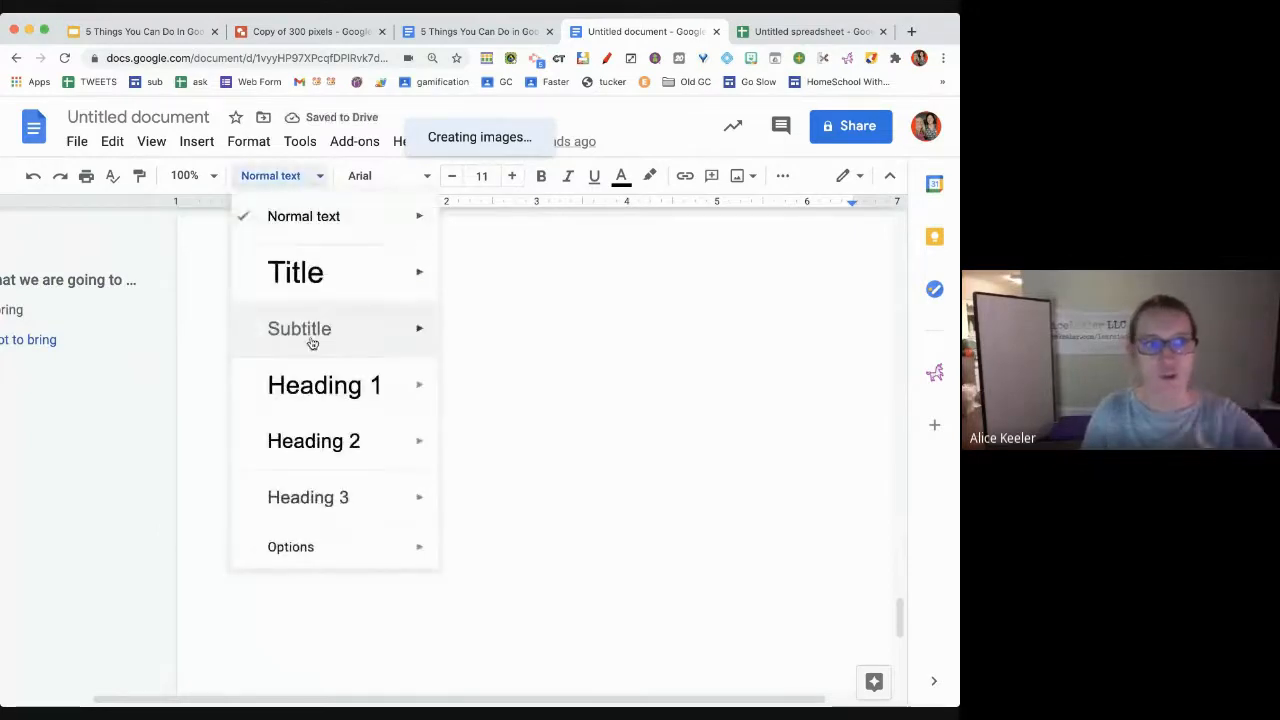
{"action": "left_click", "coordinate": [326, 405]}
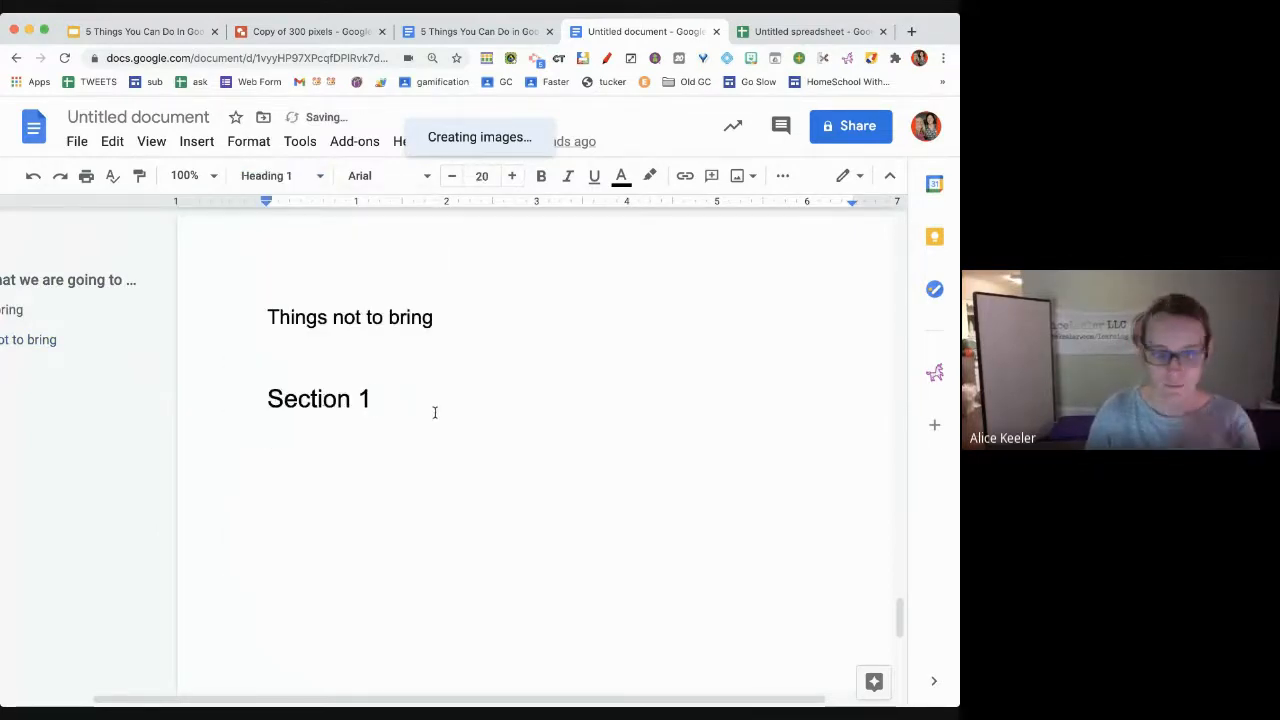
Add "Sub section" under Section 1 and format it as Heading 2
{"action": "key", "text": "Return"}
{"action": "type", "text": "Sub se"}
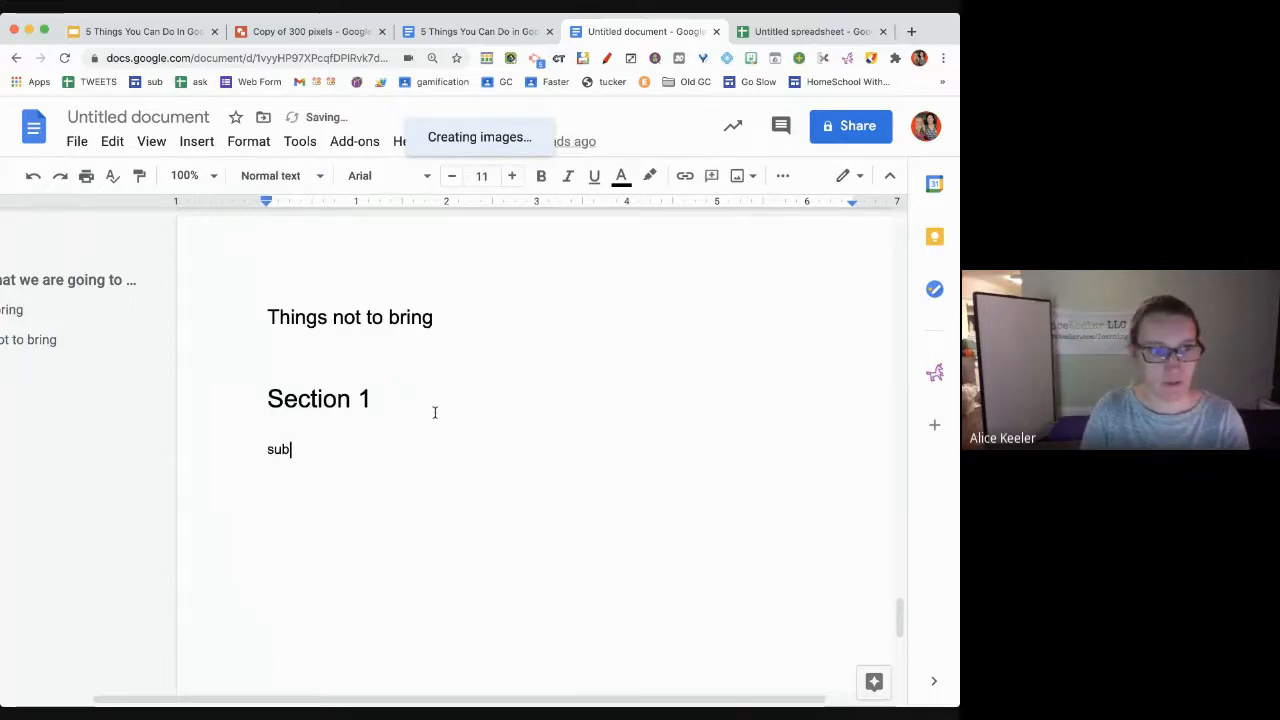
{"action": "type", "text": "ction"}
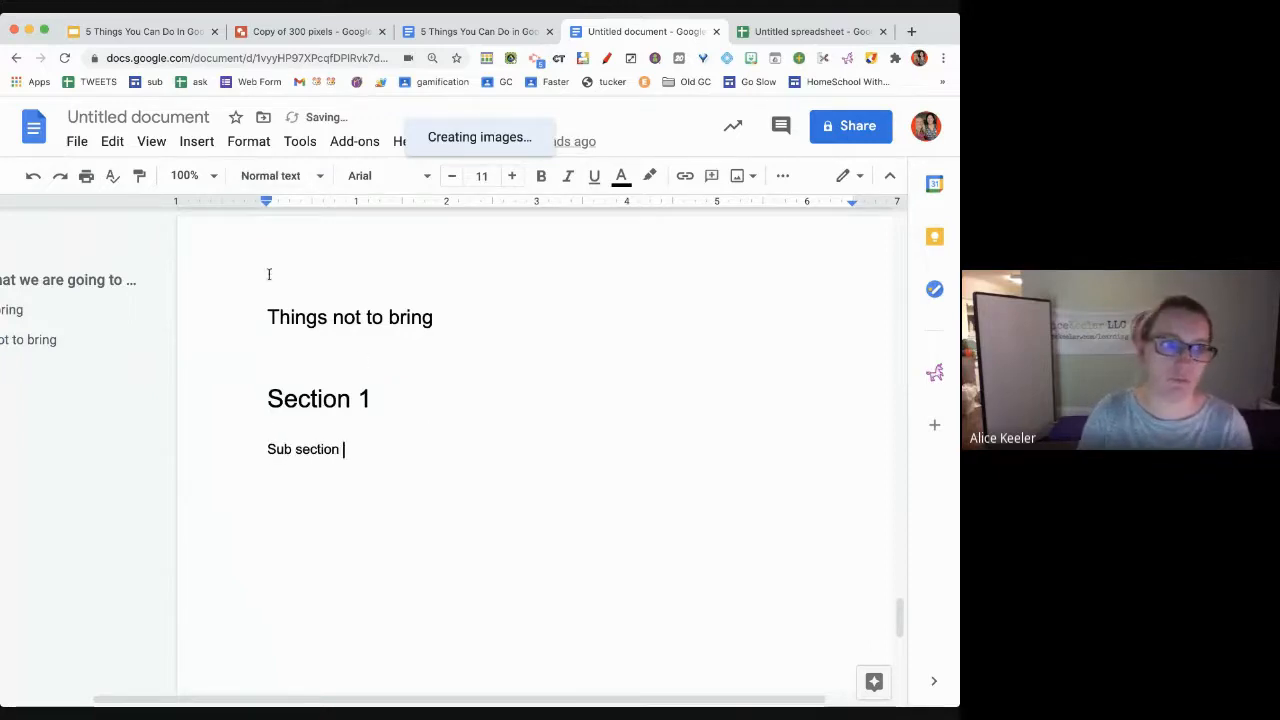
{"action": "left_click", "coordinate": [255, 176]}
{"action": "left_click", "coordinate": [323, 441]}
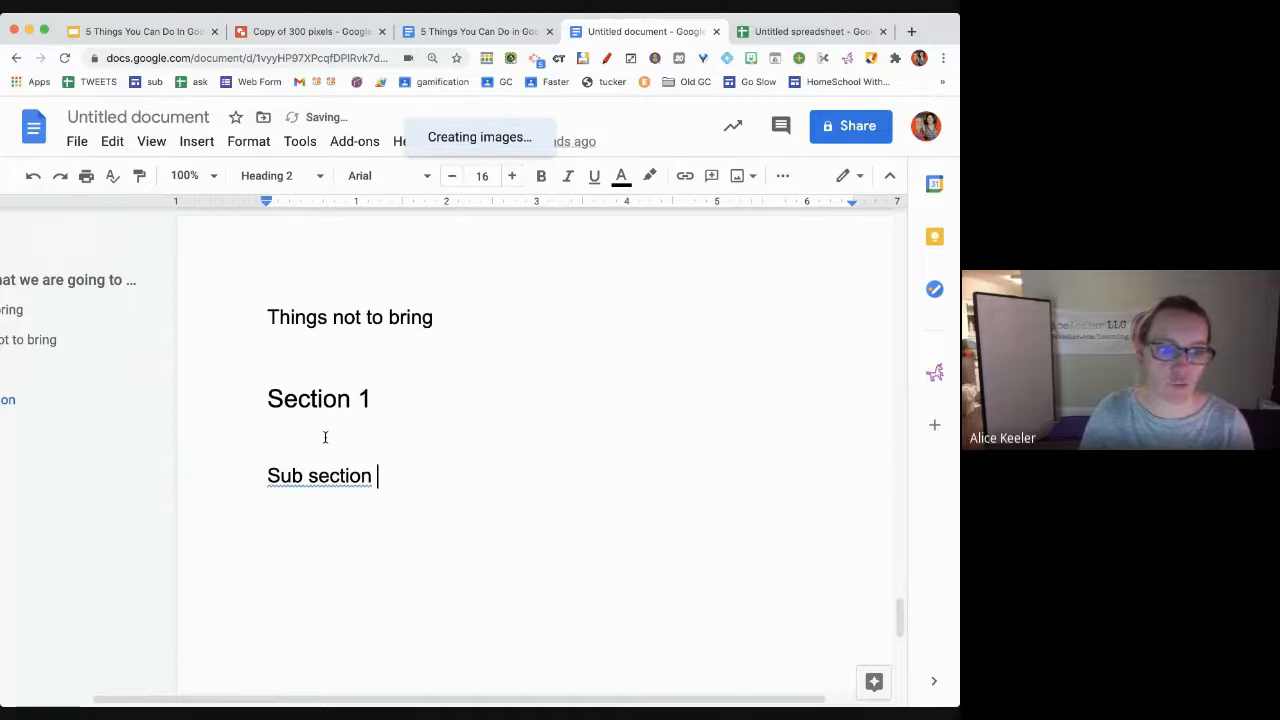
Add "Section 2" below the first subsection and format it as Heading 1
{"action": "key", "text": "Return"}
{"action": "type", "text": "Section 2"}
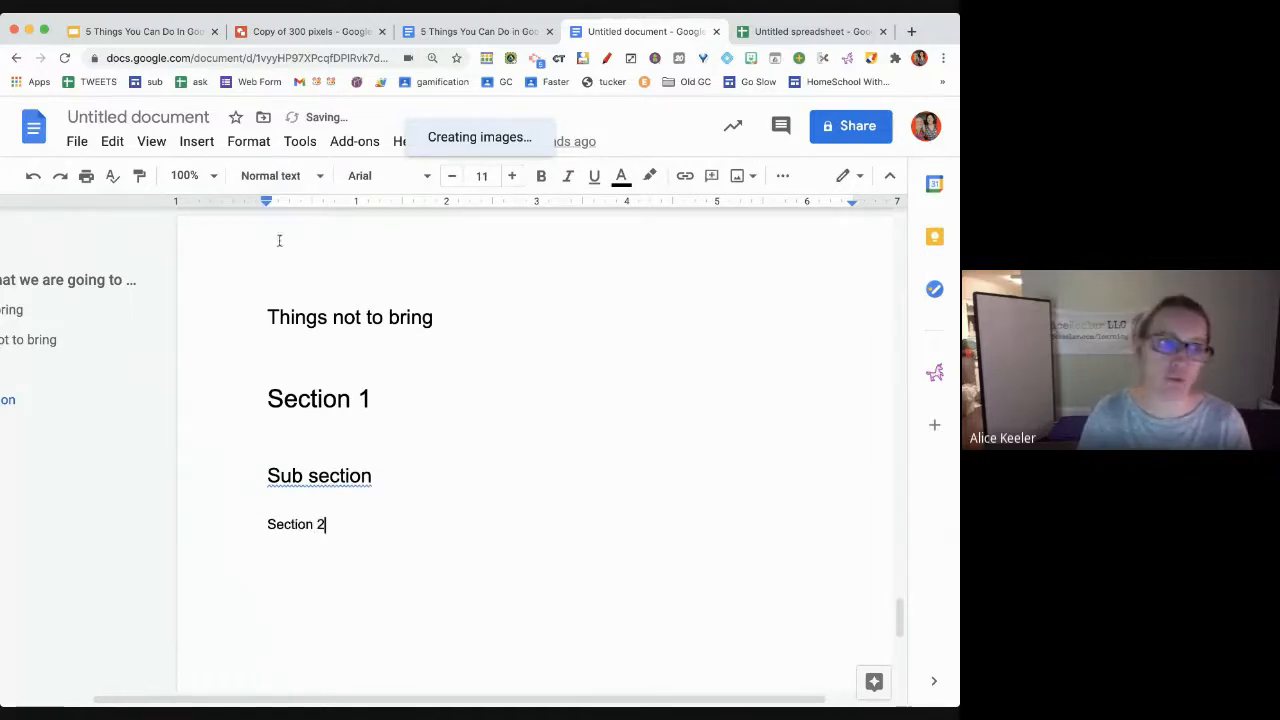
{"action": "left_click", "coordinate": [268, 180]}
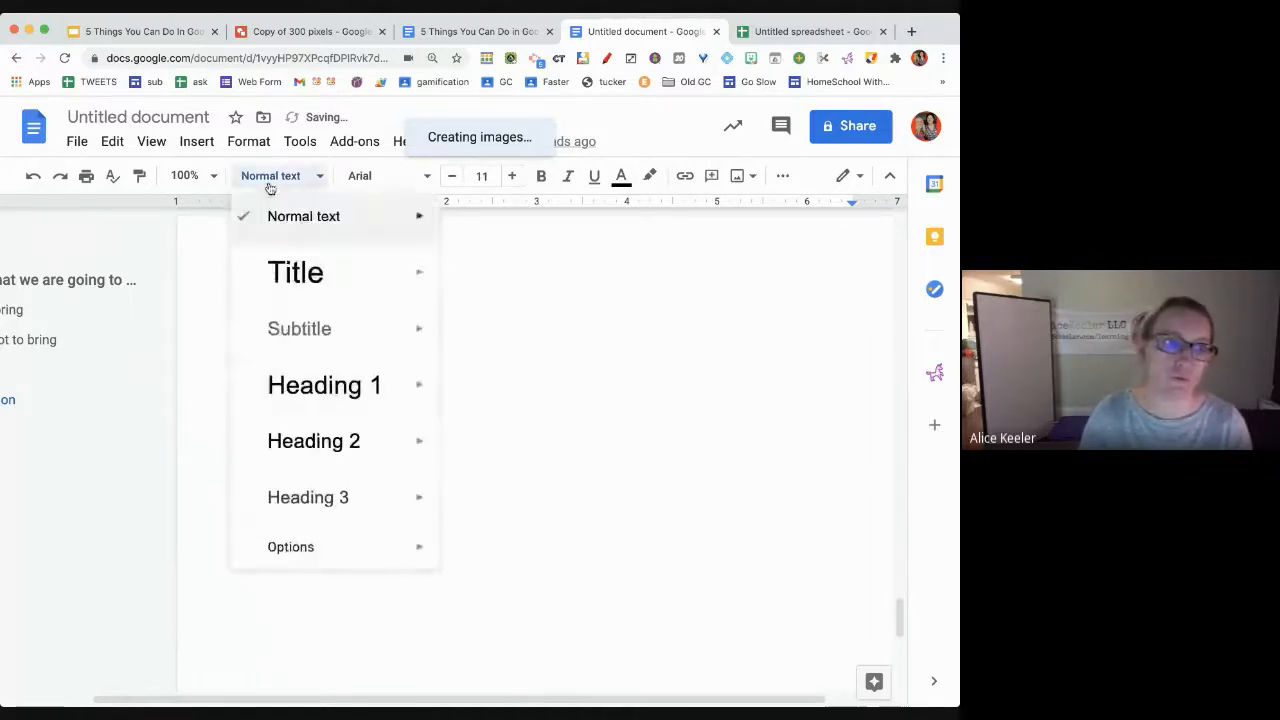
{"action": "left_click", "coordinate": [330, 395]}
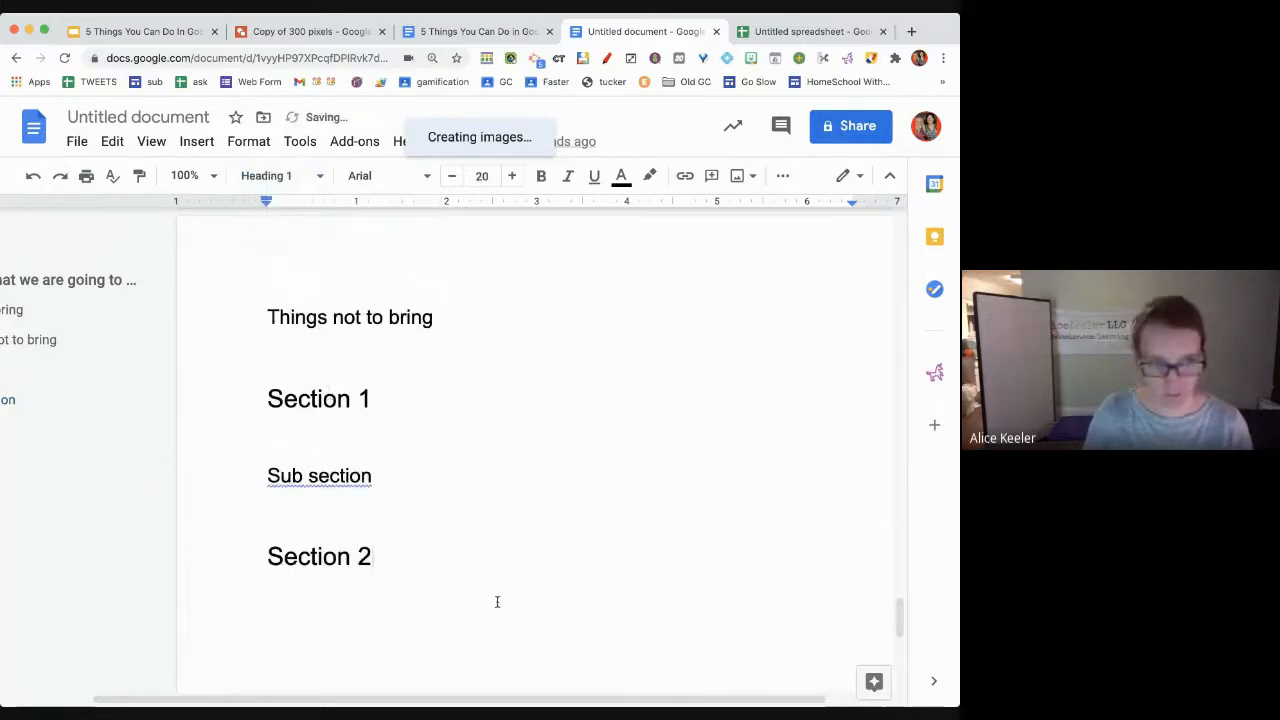
Add "Sub section" under Section 2 and format it as Heading 2
{"action": "key", "text": "Return"}
{"action": "type", "text": "Sub section"}
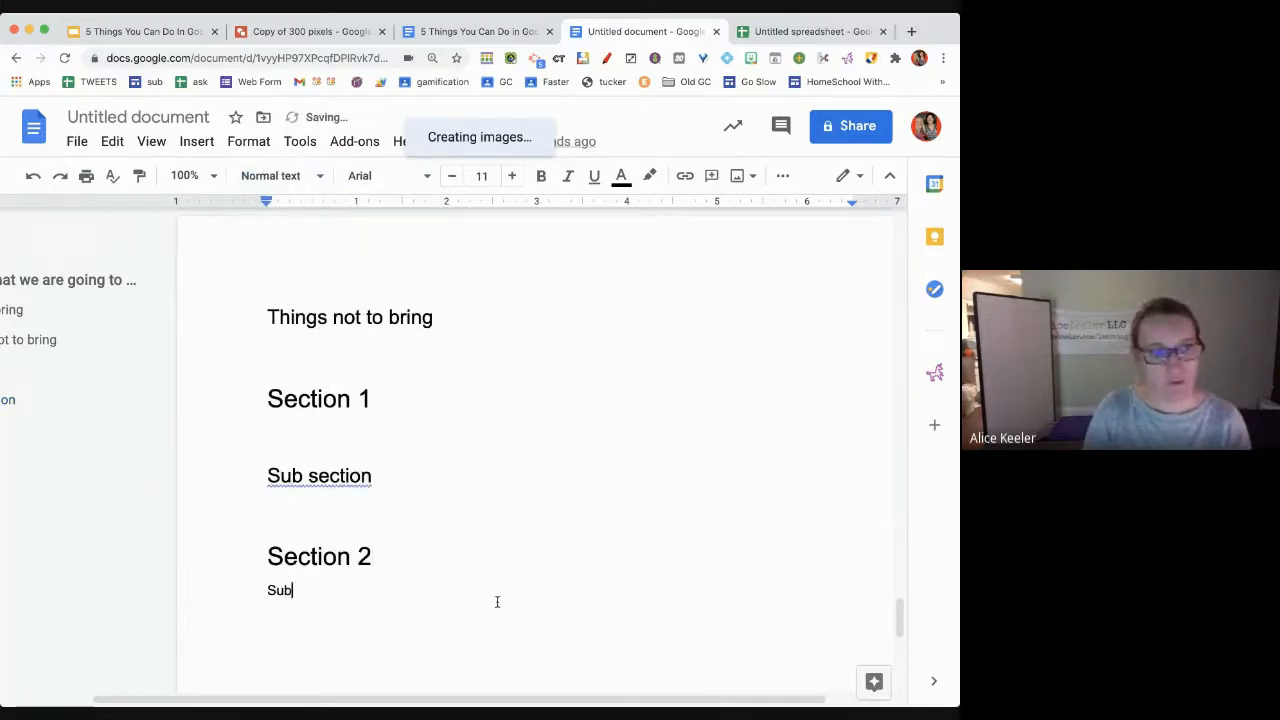
{"action": "right_click", "coordinate": [294, 201]}
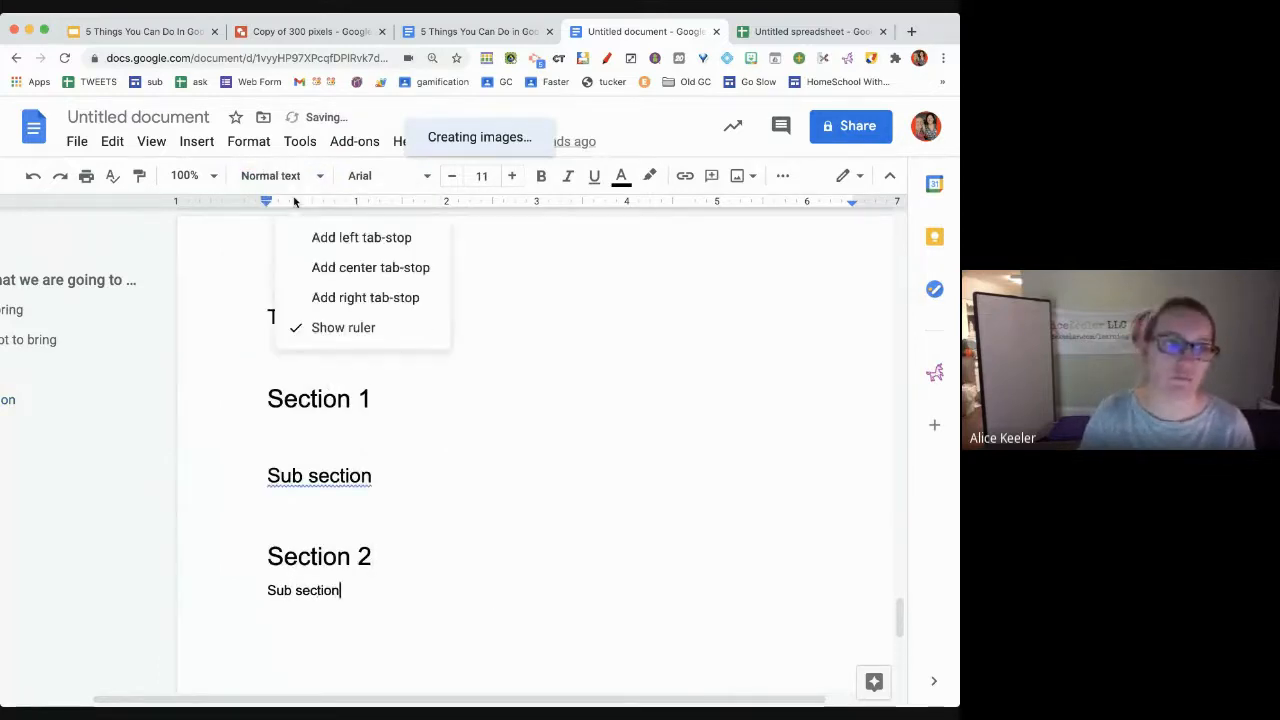
{"action": "left_click", "coordinate": [297, 177]}
{"action": "left_click", "coordinate": [310, 438]}
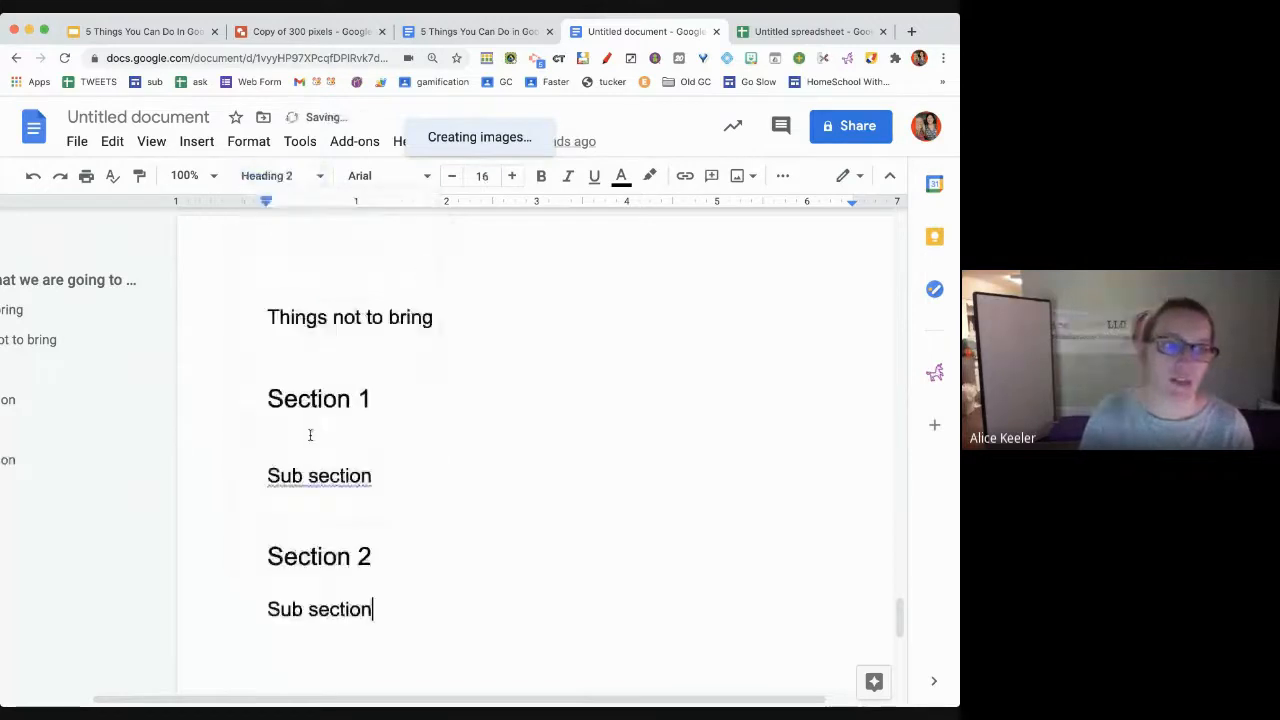
Add "Sub sub section" below the subsection of Section 2 and format it as Heading 3
{"action": "key", "text": "Return"}
{"action": "type", "text": "Sub sub"}
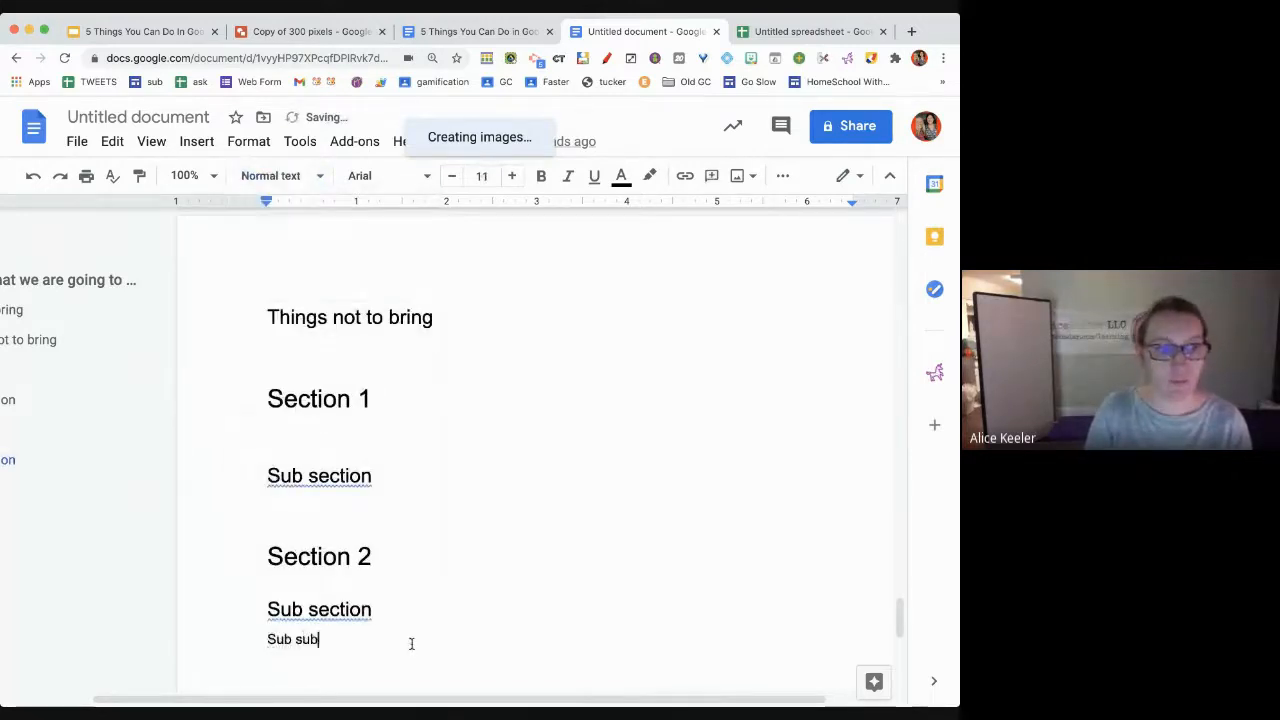
{"action": "type", "text": " section"}
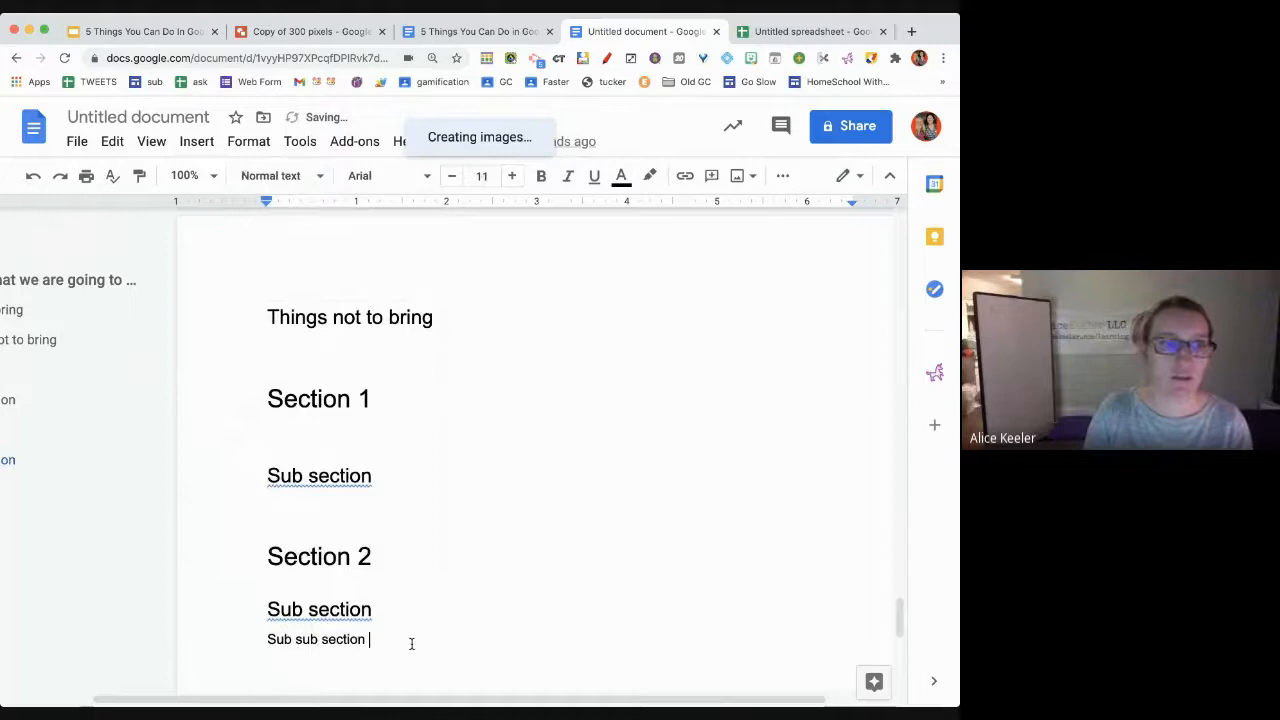
{"action": "left_click", "coordinate": [286, 177]}
{"action": "left_click", "coordinate": [340, 496]}
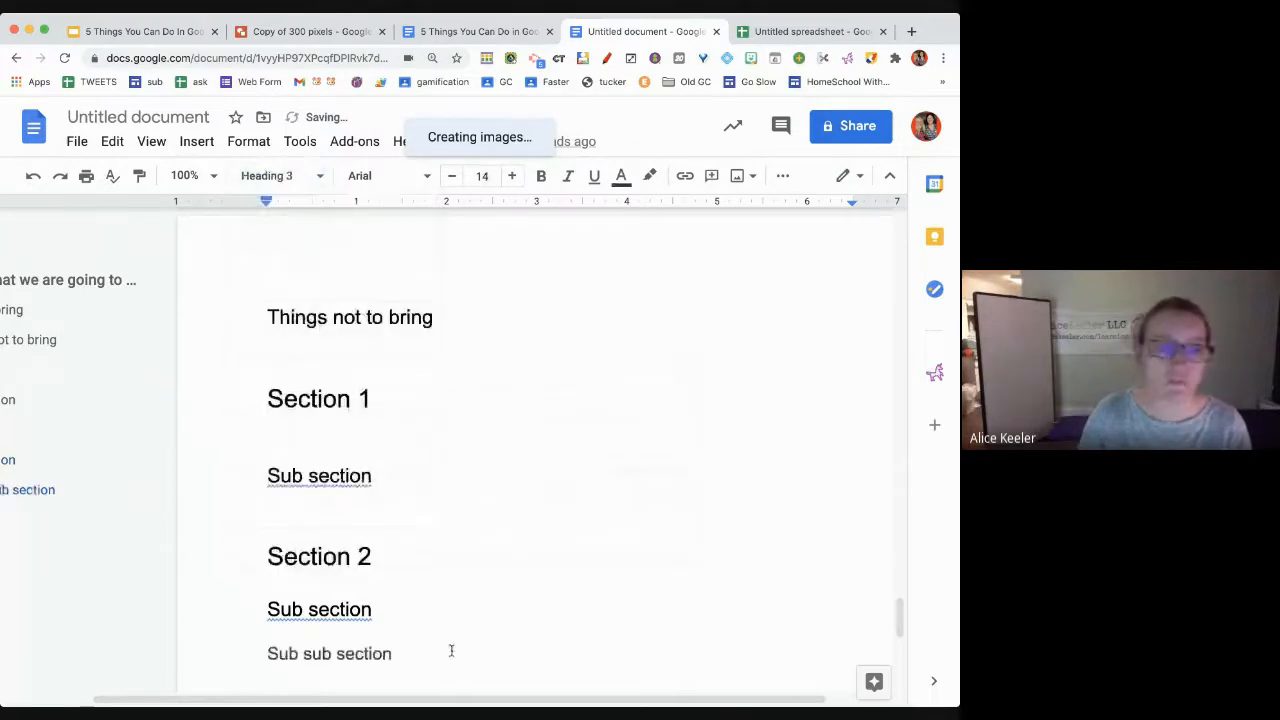
Add "Section 3" below the sub sub section and format it as Heading 1
{"action": "key", "text": "Return"}
{"action": "type", "text": "Section 3"}
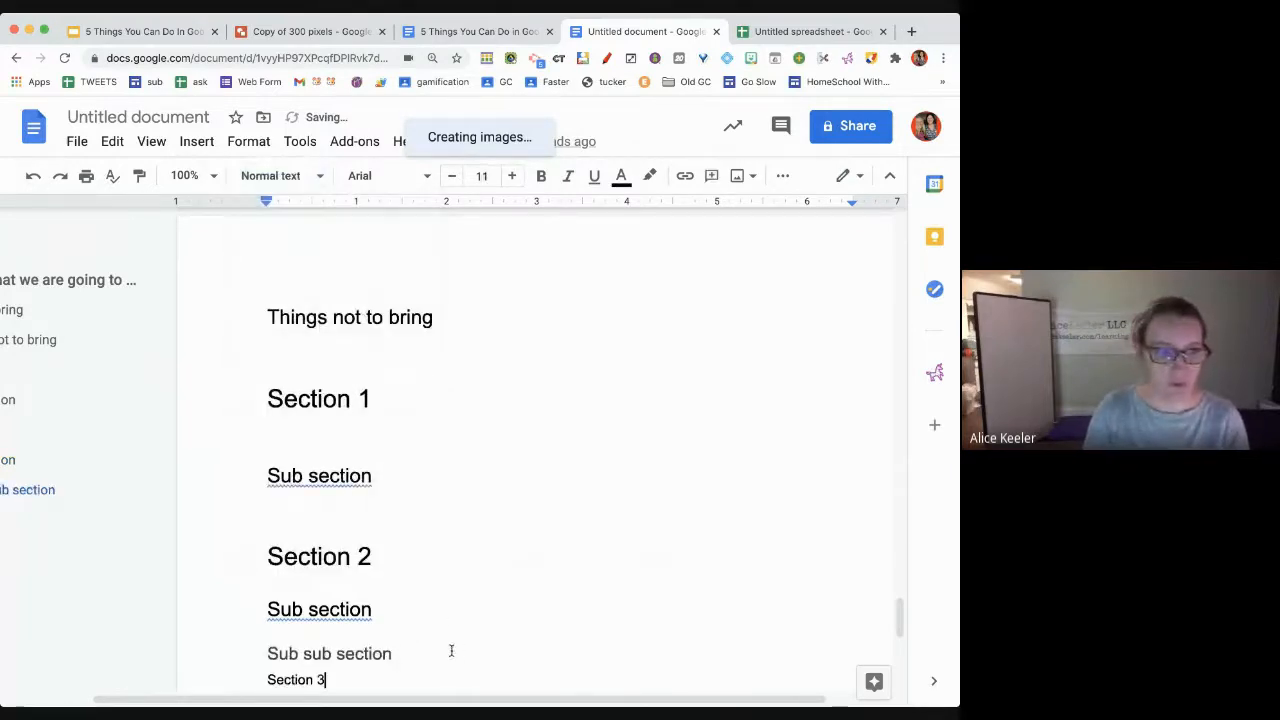
{"action": "left_click", "coordinate": [298, 175]}
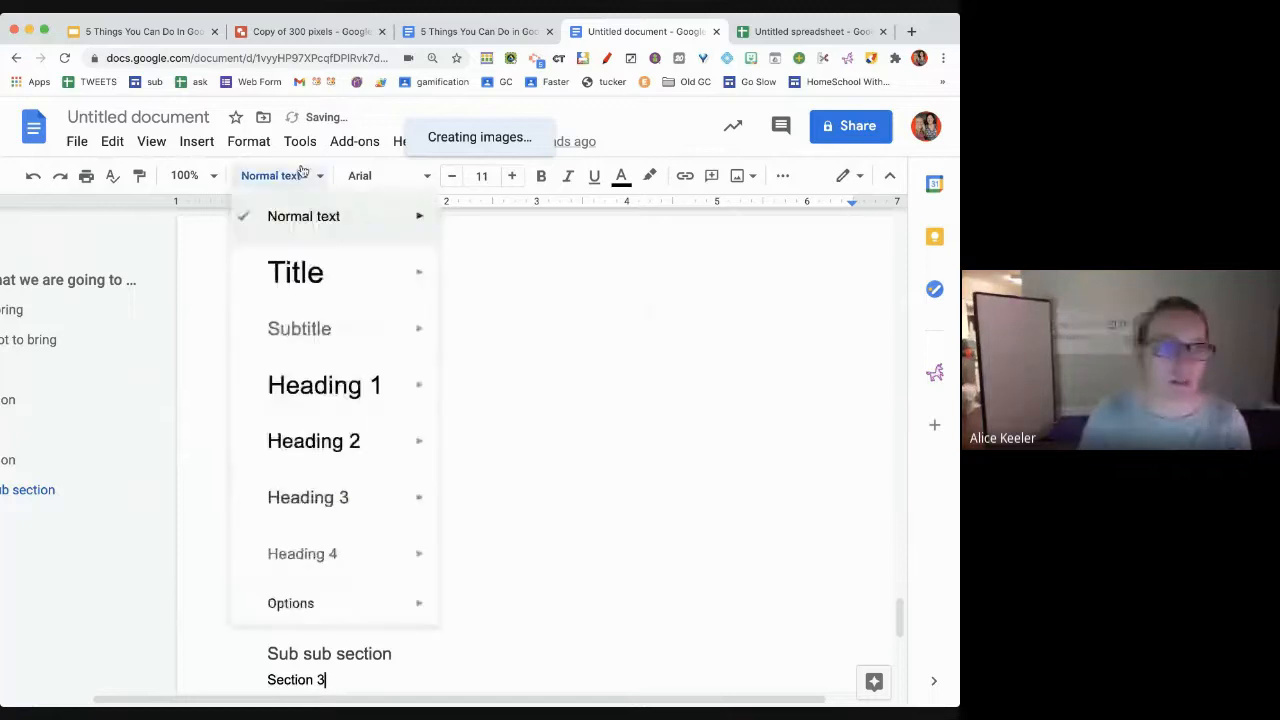
{"action": "left_click", "coordinate": [345, 388]}
{"action": "scroll", "coordinate": [476, 458], "scroll_direction": "left", "scroll_amount": 3}
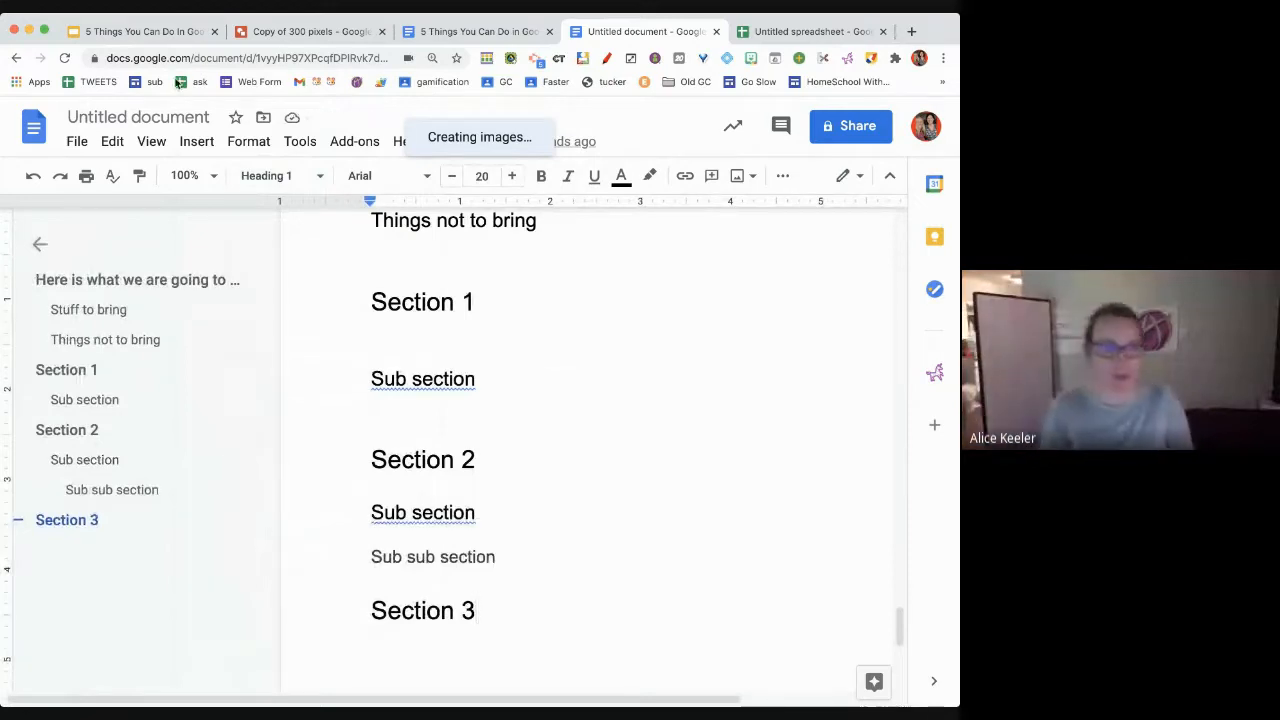
{"action": "left_click", "coordinate": [275, 172]}
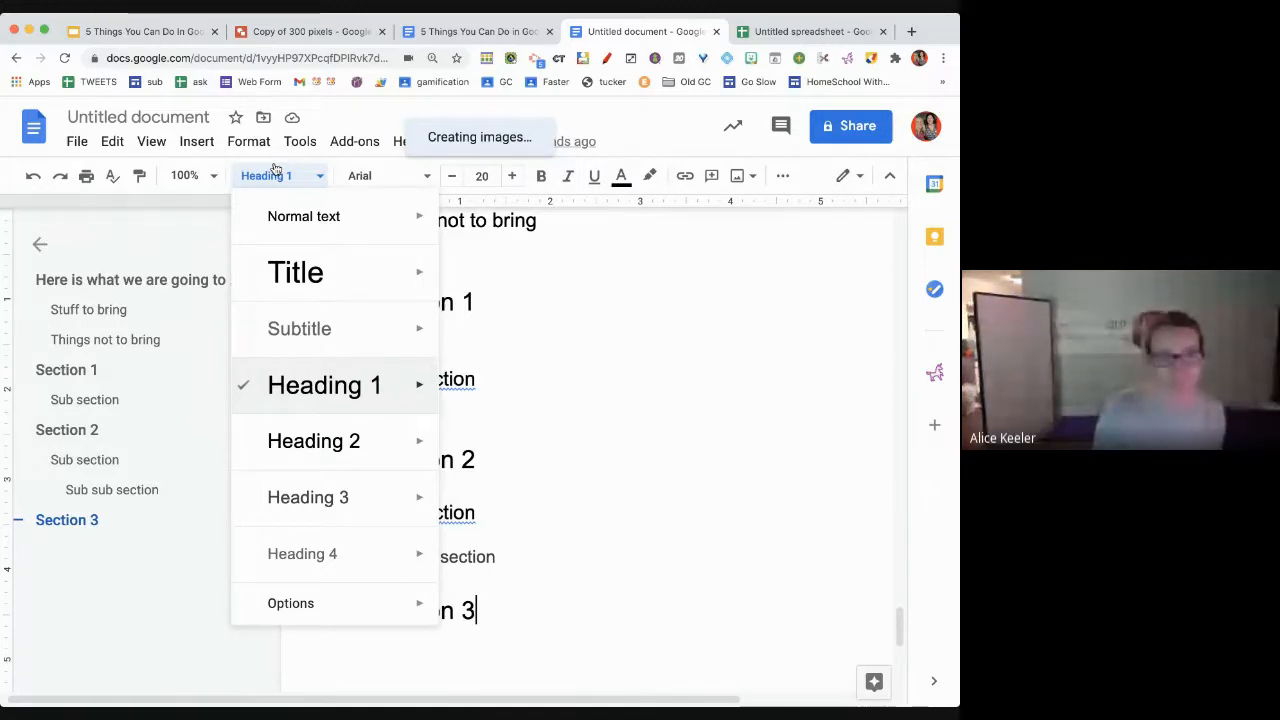
{"action": "left_click", "coordinate": [492, 628]}
{"action": "scroll", "coordinate": [411, 600], "scroll_direction": "right", "scroll_amount": 1}
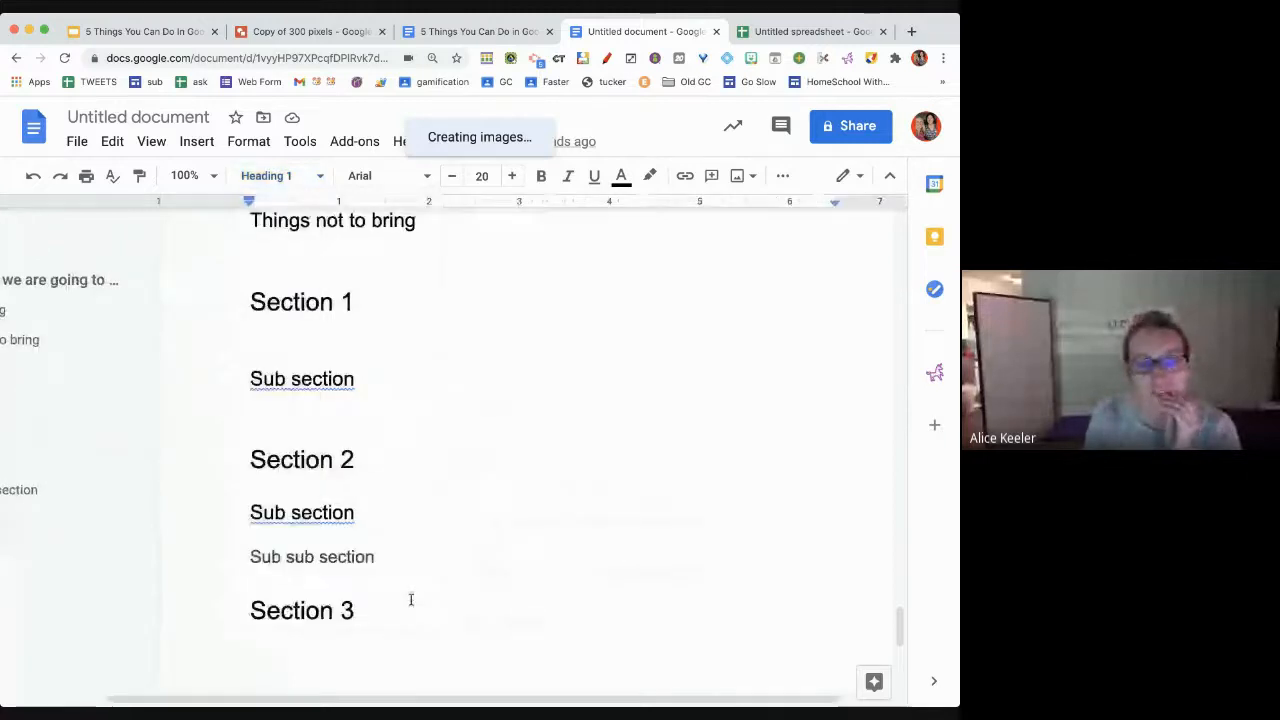
Set the font of the Section 3 heading to Sedgwick Ave Display
{"action": "left_click_drag", "start_coordinate": [410, 599], "coordinate": [251, 607]}
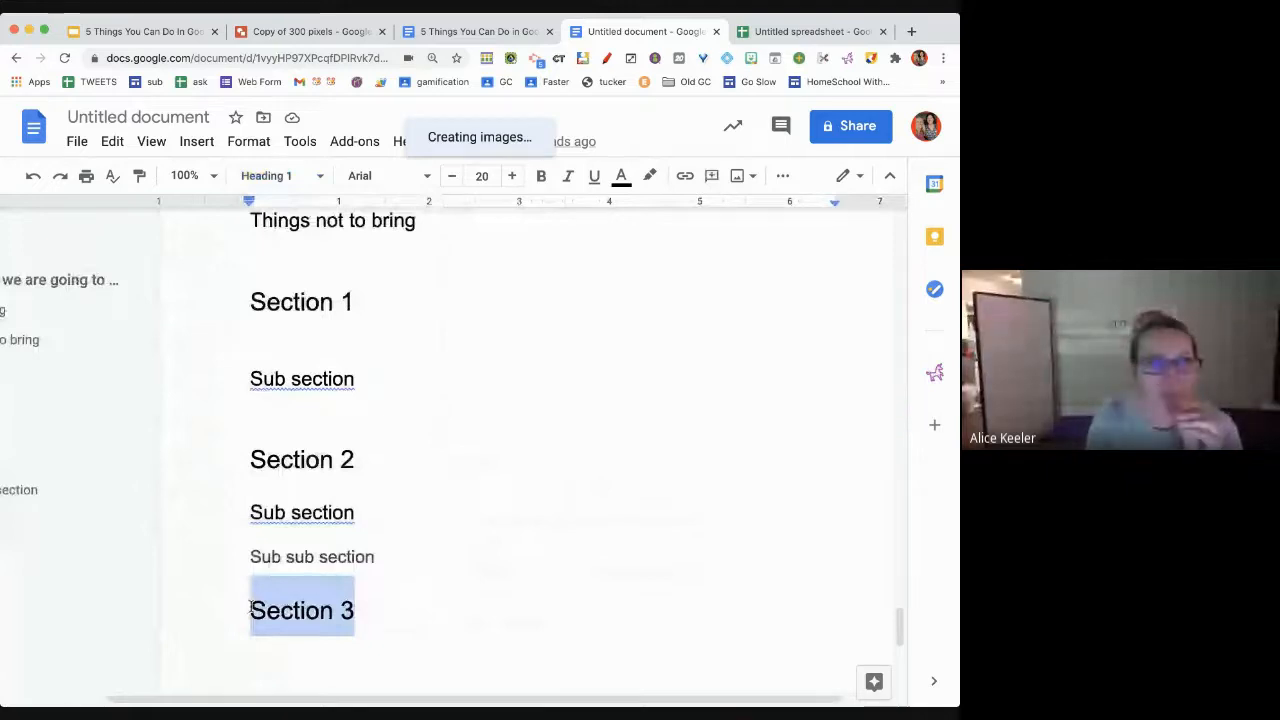
{"action": "left_click", "coordinate": [392, 177]}
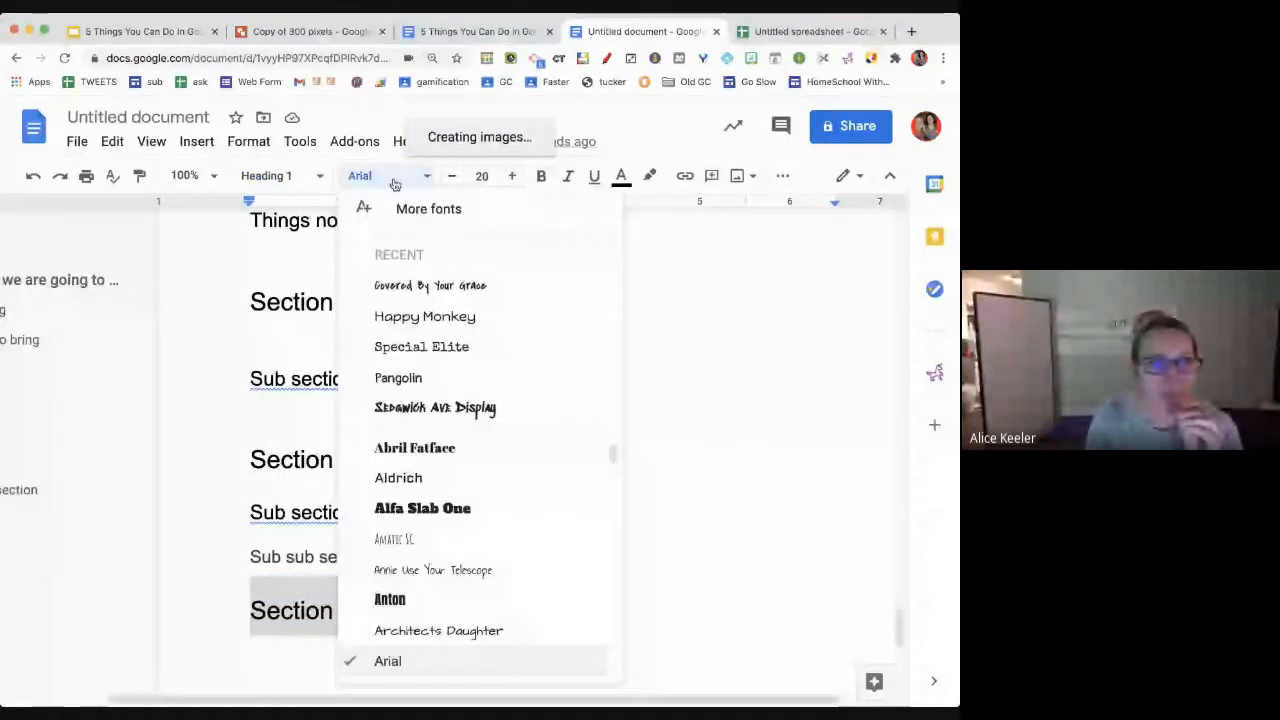
{"action": "left_click", "coordinate": [409, 410]}
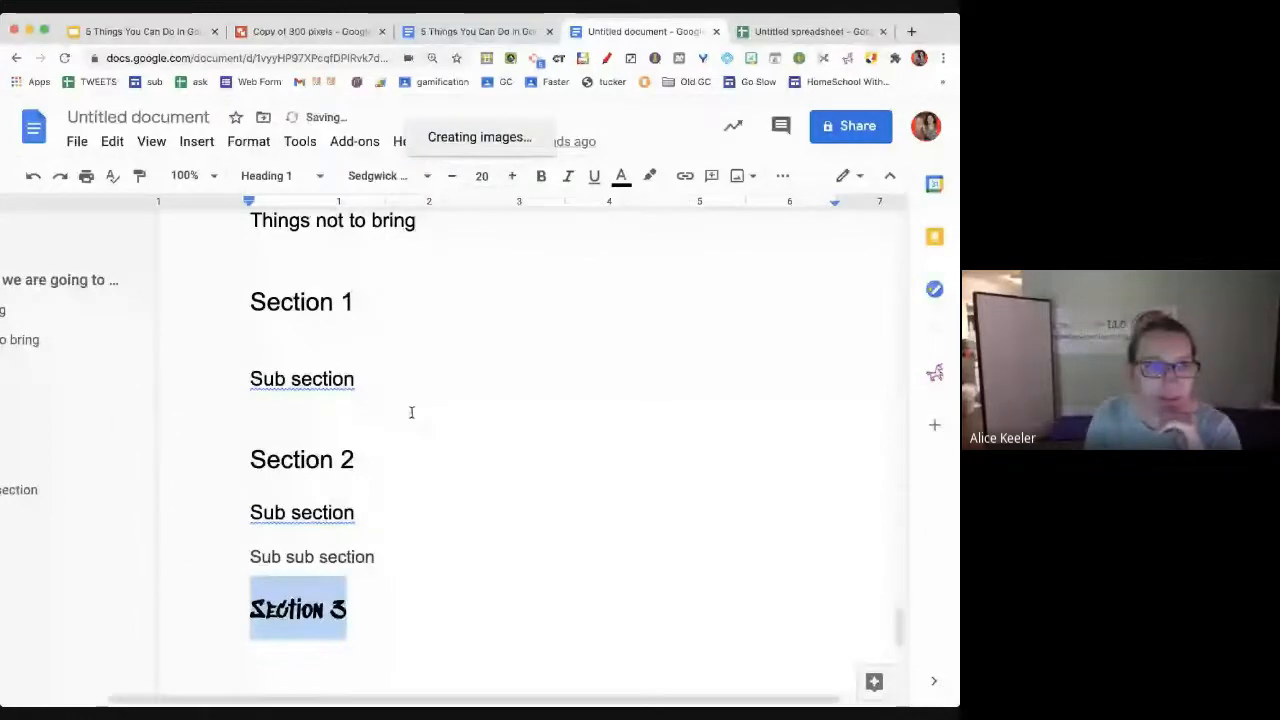
Enlarge the Section 3 heading to font size 32 and color its text magenta
{"action": "left_click", "coordinate": [513, 176]}
{"action": "left_click", "coordinate": [513, 176]}
{"action": "left_click", "coordinate": [513, 176]}
{"action": "left_click", "coordinate": [513, 176]}
{"action": "left_click", "coordinate": [513, 176]}
{"action": "left_click", "coordinate": [513, 176]}
{"action": "left_click", "coordinate": [513, 176]}
{"action": "left_click", "coordinate": [513, 176]}
{"action": "left_click", "coordinate": [513, 176]}
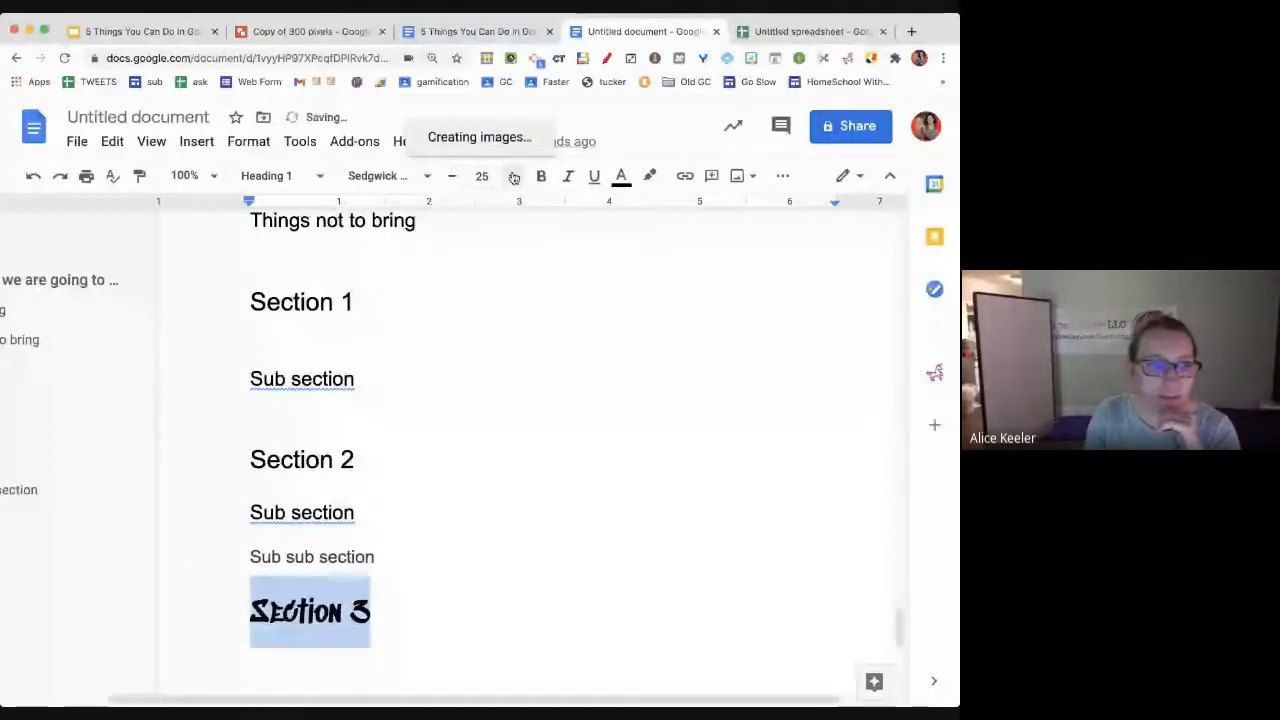
{"action": "left_click", "coordinate": [513, 176]}
{"action": "left_click", "coordinate": [513, 176]}
{"action": "left_click", "coordinate": [513, 176]}
{"action": "left_click", "coordinate": [621, 176]}
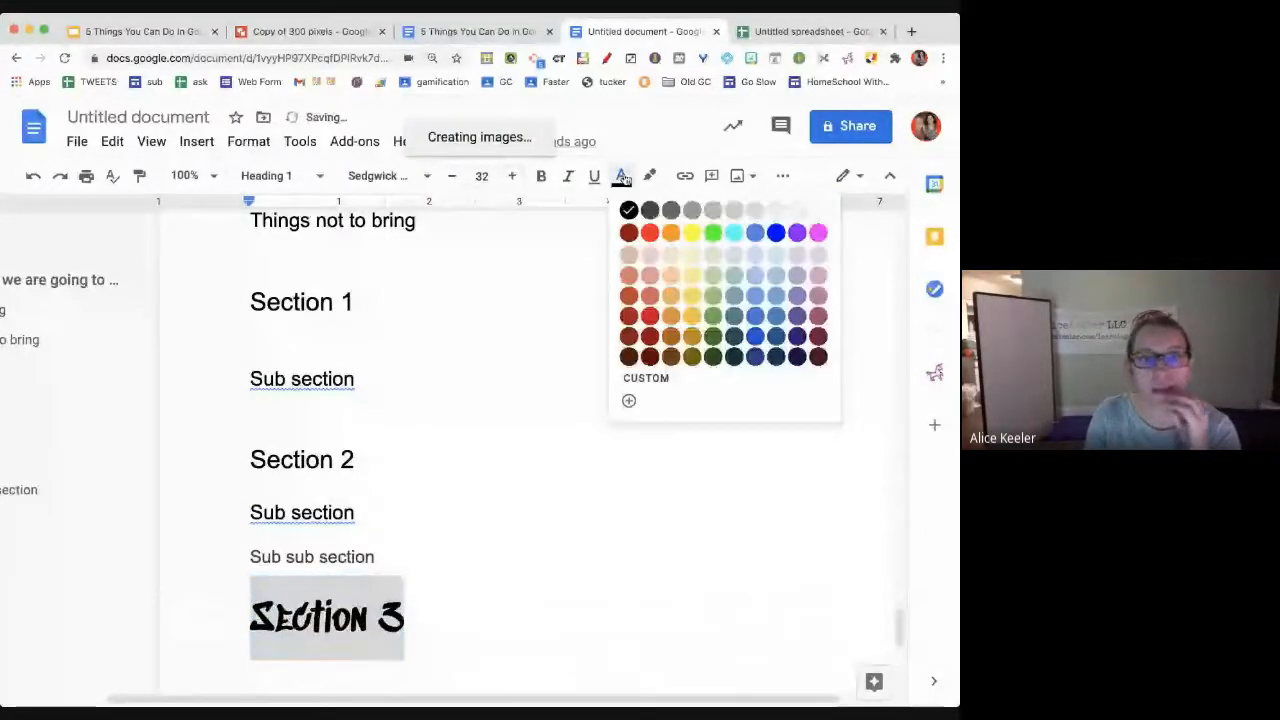
{"action": "left_click", "coordinate": [818, 232]}
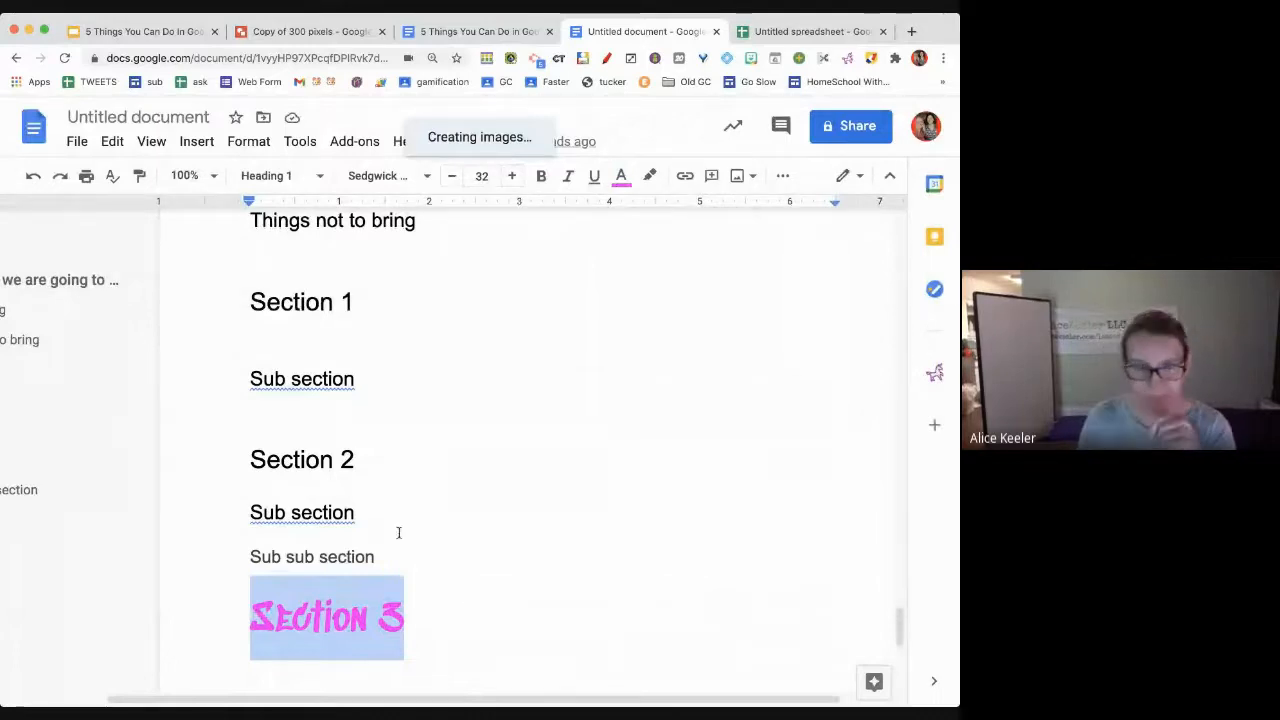
{"action": "left_click", "coordinate": [303, 450]}
{"action": "left_click_drag", "start_coordinate": [330, 304], "coordinate": [261, 298]}
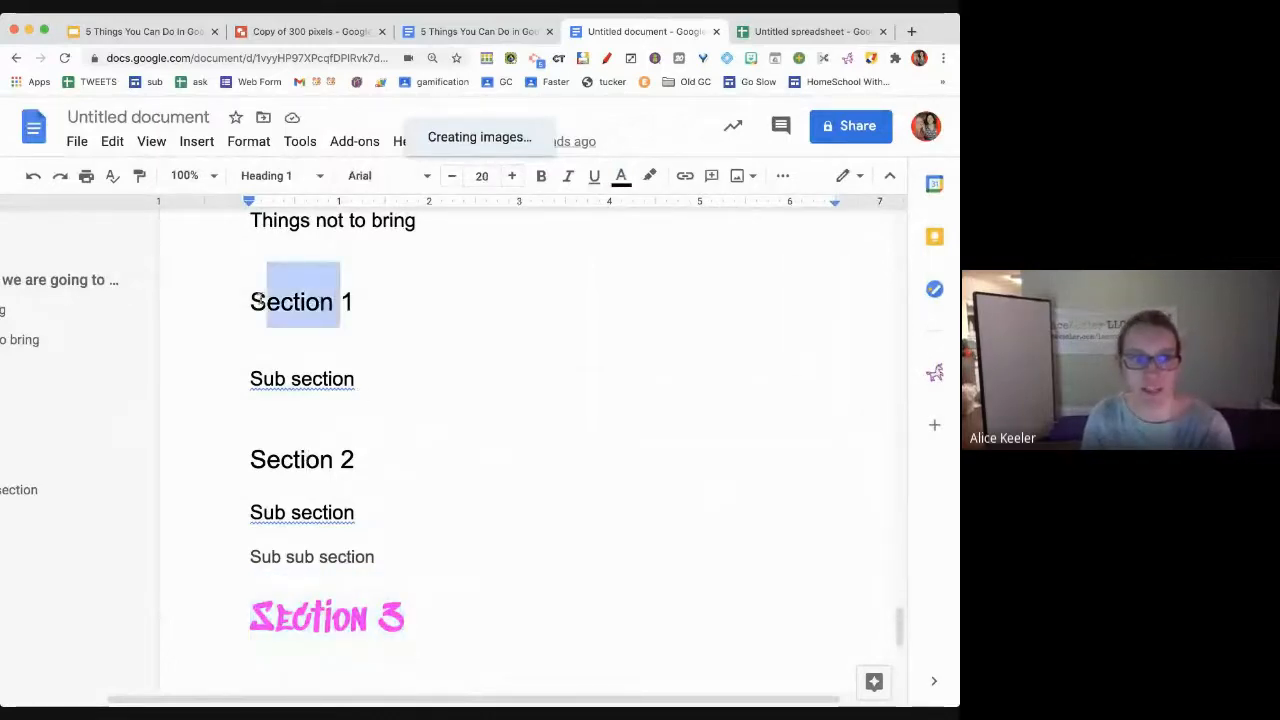
{"action": "left_click_drag", "start_coordinate": [347, 463], "coordinate": [276, 461]}
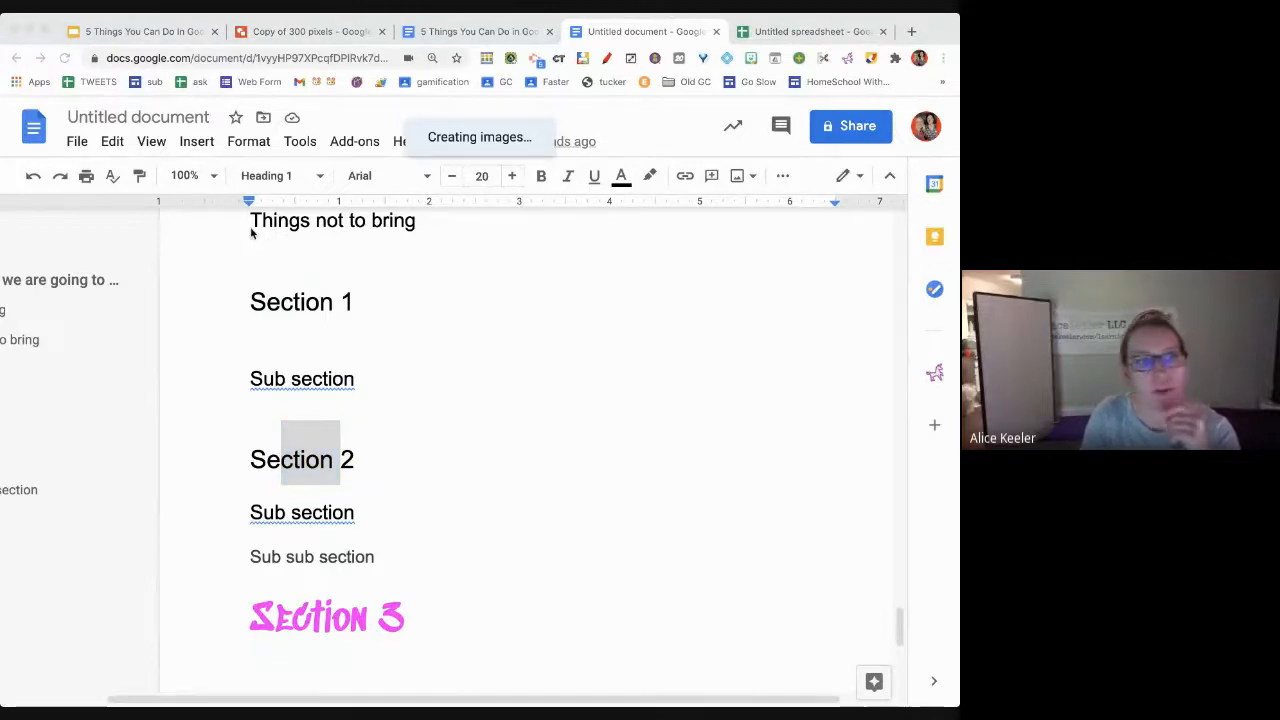
Update the Heading 1 style to match the formatting of the Section 3 heading
{"action": "left_click", "coordinate": [351, 625]}
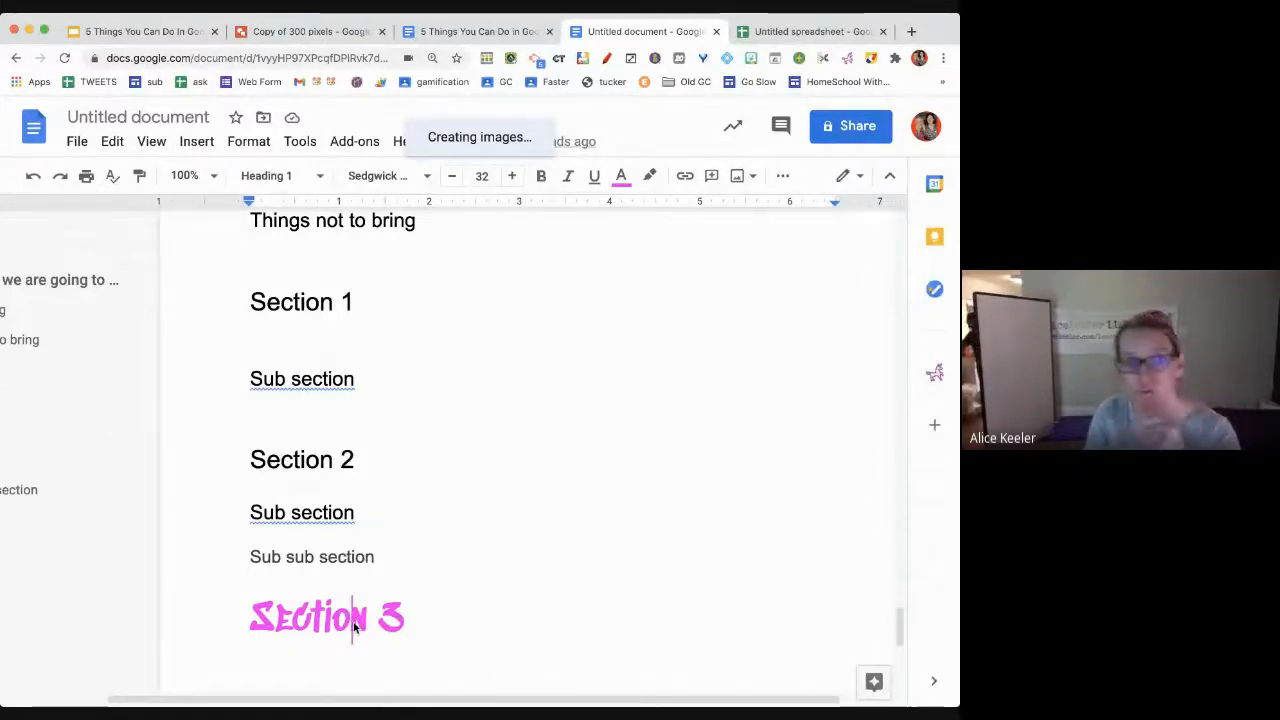
{"action": "left_click", "coordinate": [318, 178]}
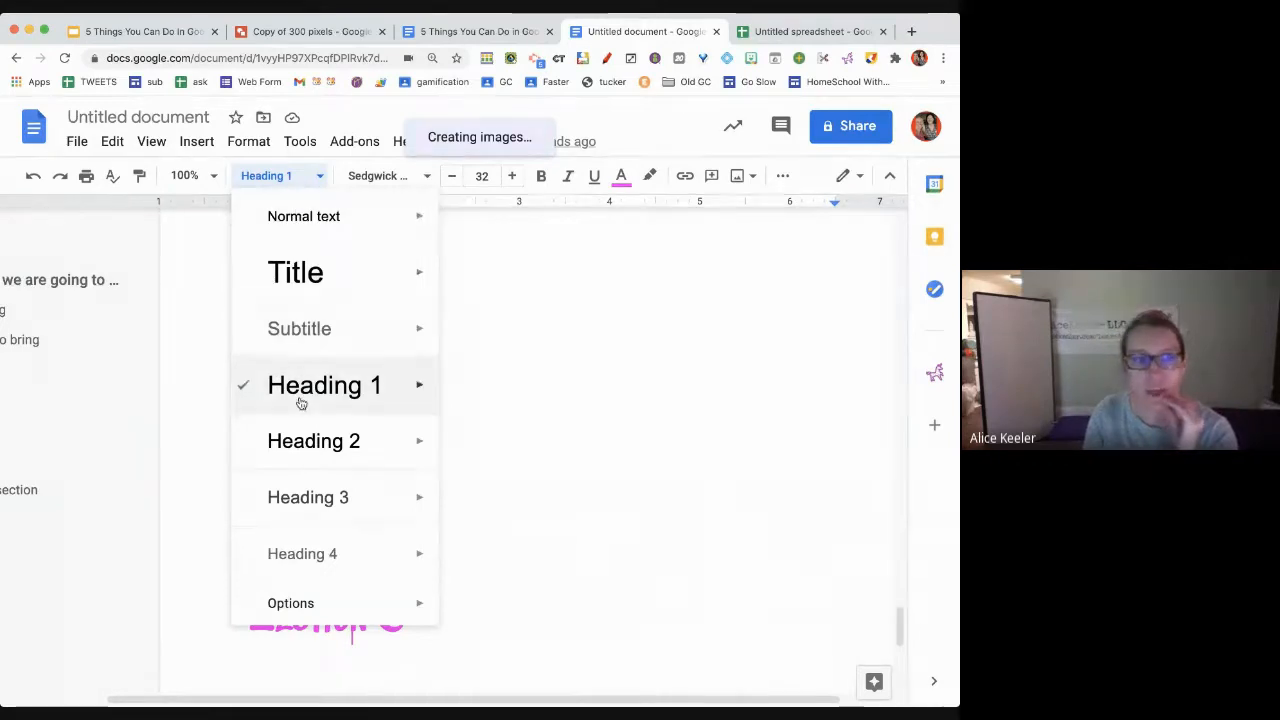
{"action": "mouse_move", "coordinate": [394, 385]}
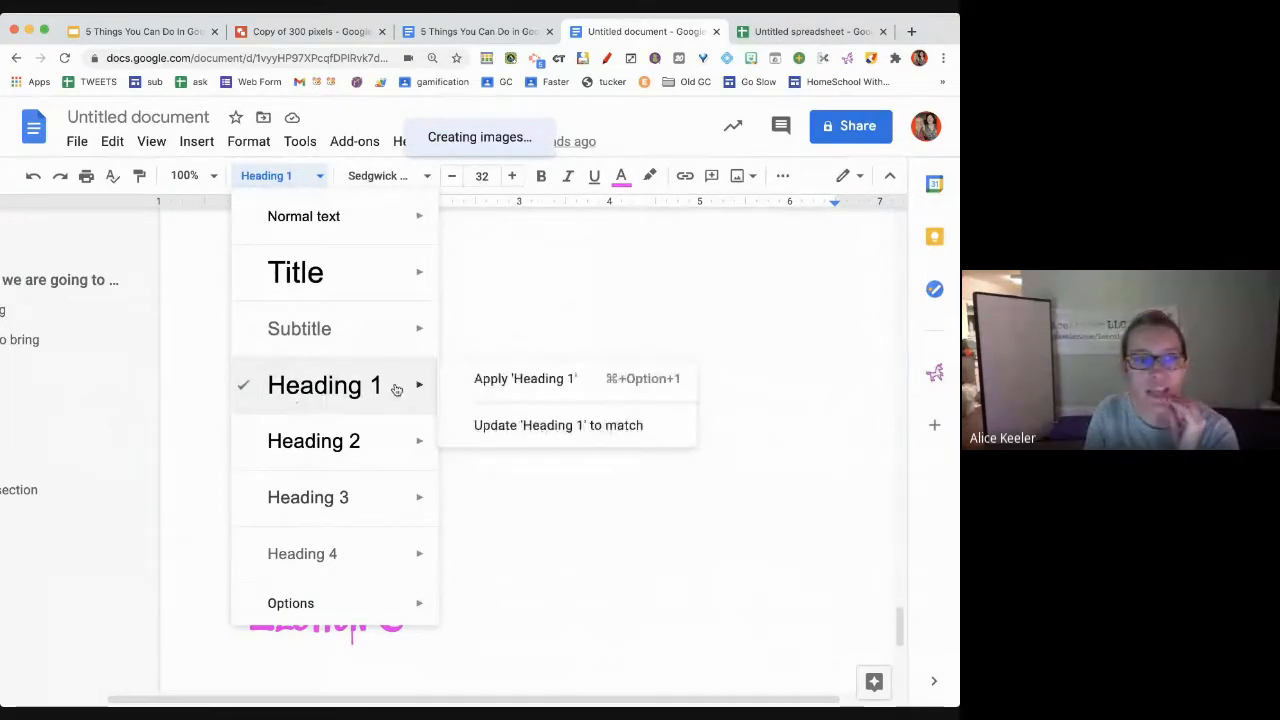
{"action": "left_click", "coordinate": [524, 430]}
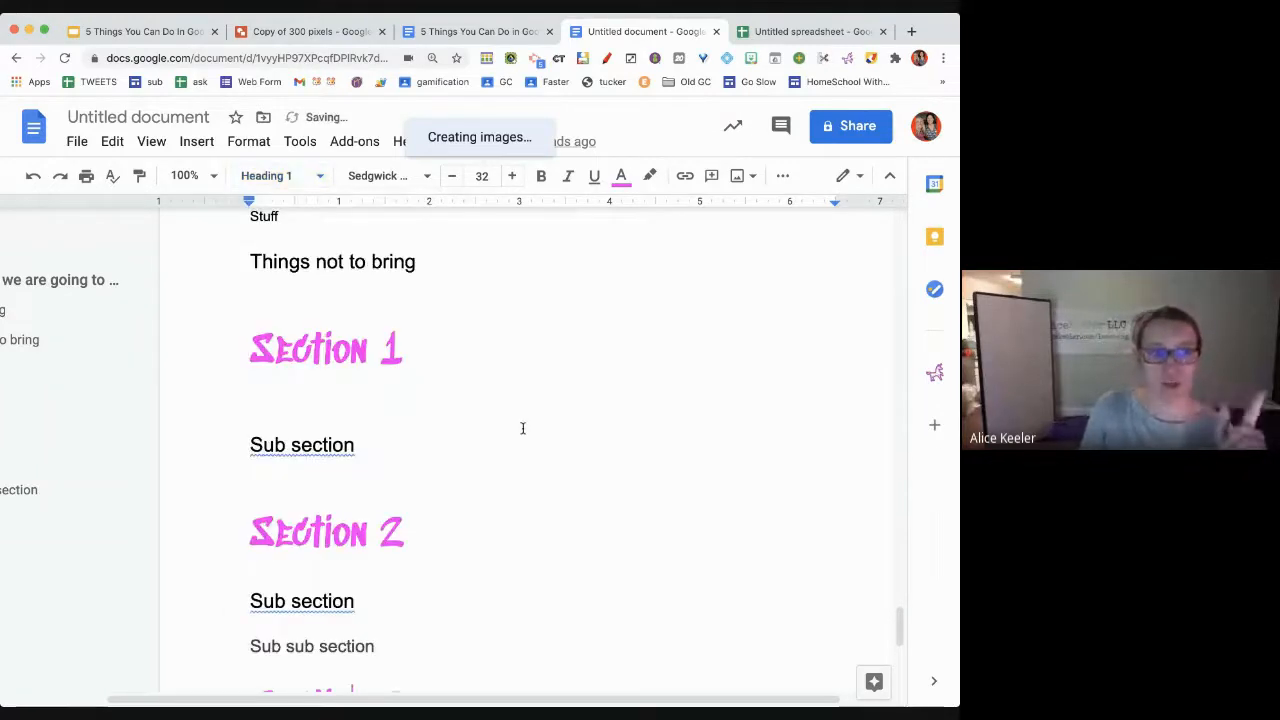
{"action": "scroll", "coordinate": [632, 556], "scroll_direction": "down", "scroll_amount": 2}
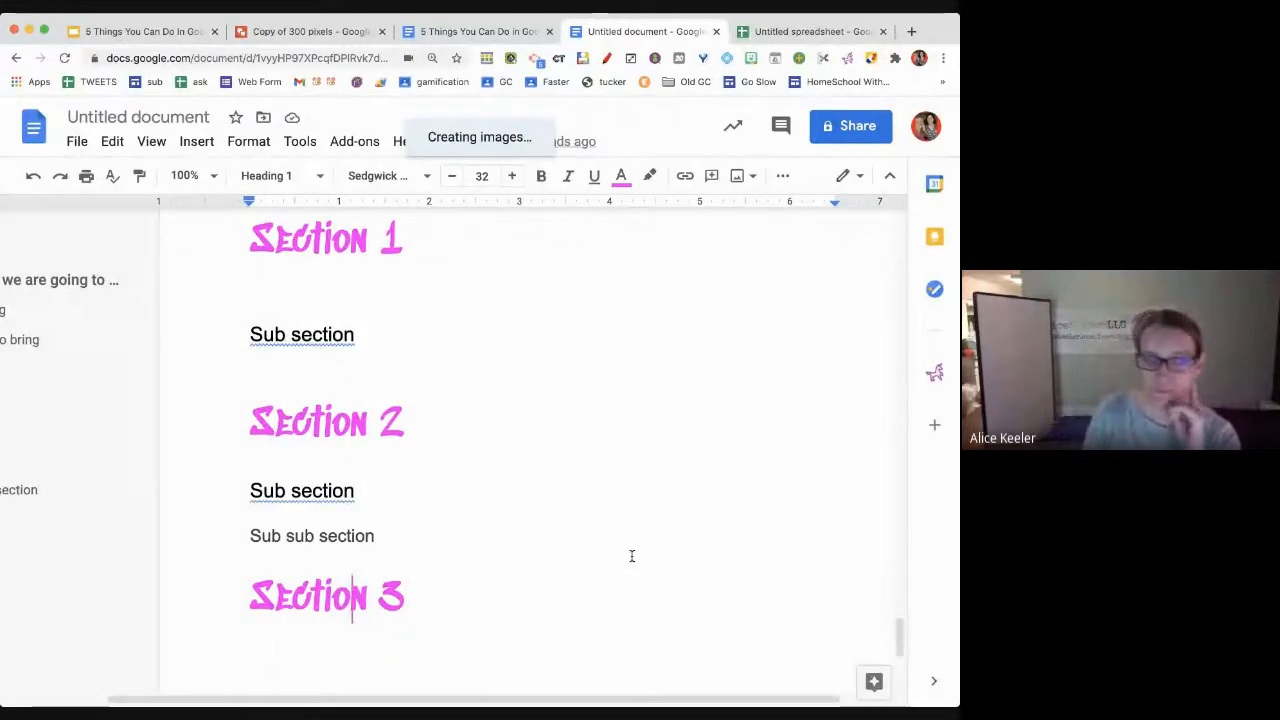
Set the font of the "Sub section" heading under Section 1 to Bubblegum Sans
{"action": "left_click", "coordinate": [353, 422]}
{"action": "left_click_drag", "start_coordinate": [420, 428], "coordinate": [249, 425]}
{"action": "left_click", "coordinate": [323, 334]}
{"action": "left_click_drag", "start_coordinate": [356, 334], "coordinate": [246, 335]}
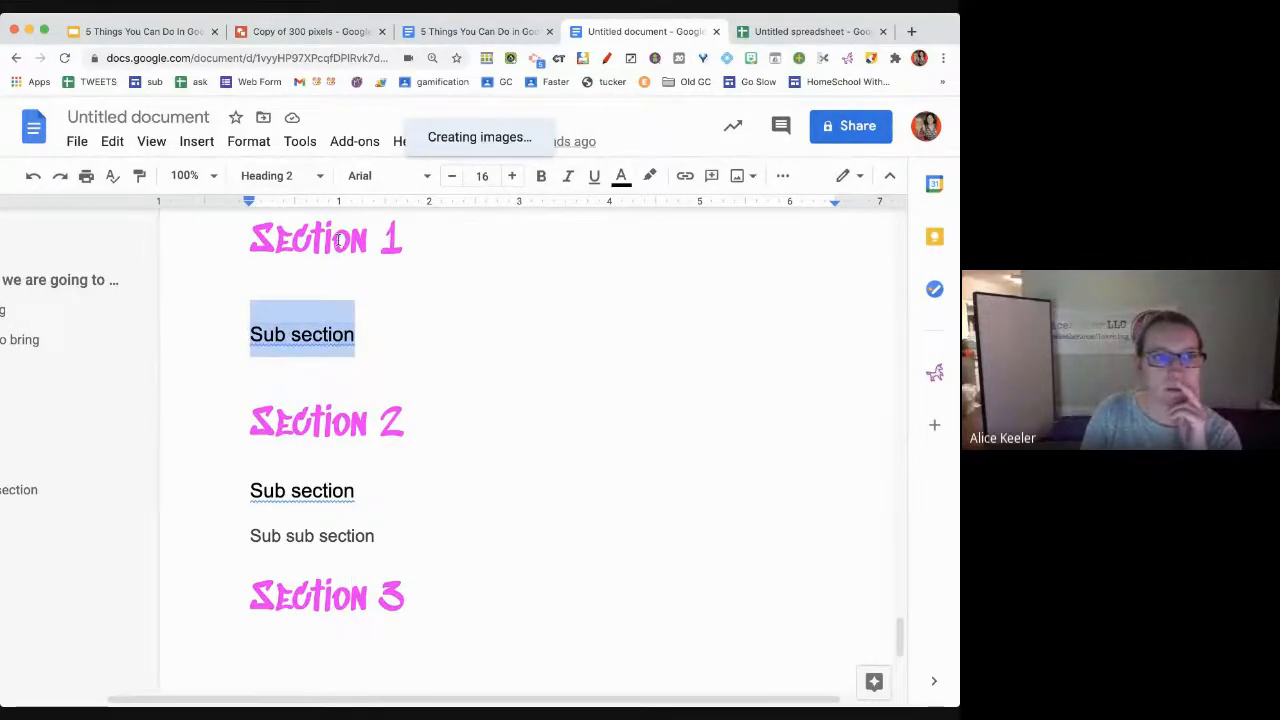
{"action": "left_click", "coordinate": [394, 178]}
{"action": "scroll", "coordinate": [397, 566], "scroll_direction": "down", "scroll_amount": 3}
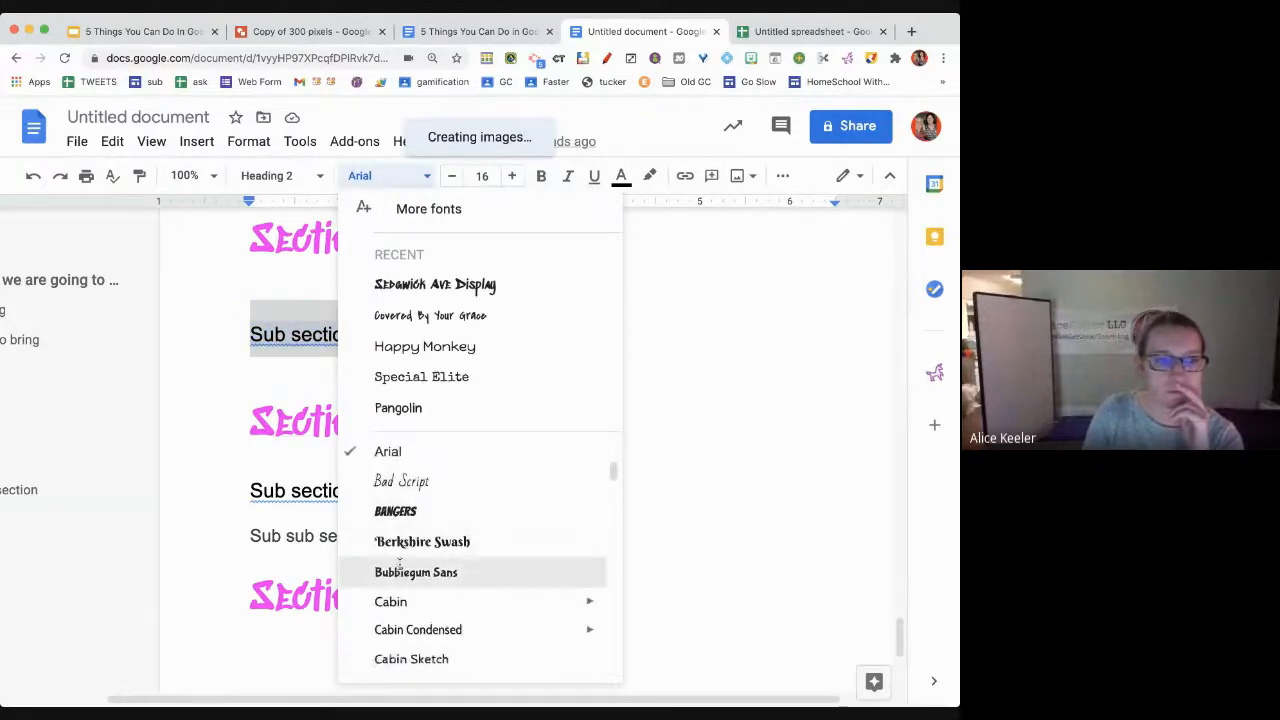
{"action": "left_click", "coordinate": [400, 566]}
Increase the "Sub section" heading under Section 1 to font size 19 and color its text purple
{"action": "left_click", "coordinate": [511, 175]}
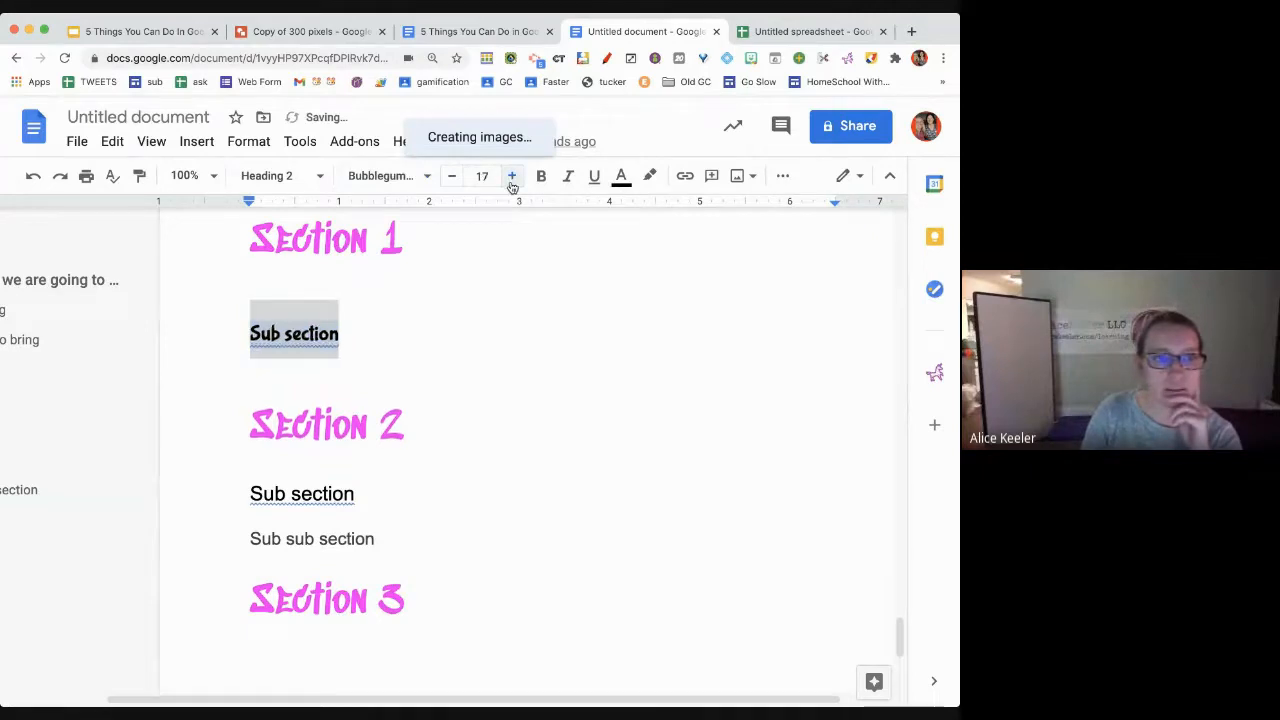
{"action": "left_click", "coordinate": [511, 175]}
{"action": "left_click", "coordinate": [511, 175]}
{"action": "left_click", "coordinate": [621, 176]}
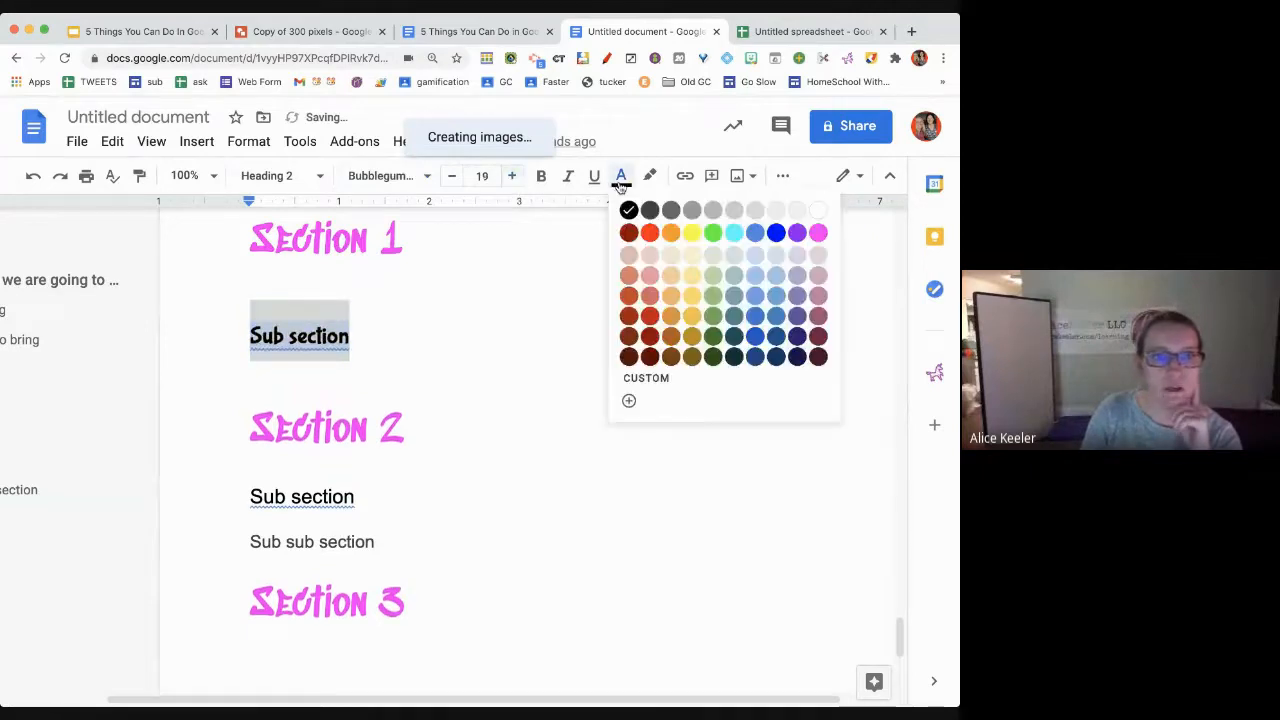
{"action": "left_click", "coordinate": [797, 232]}
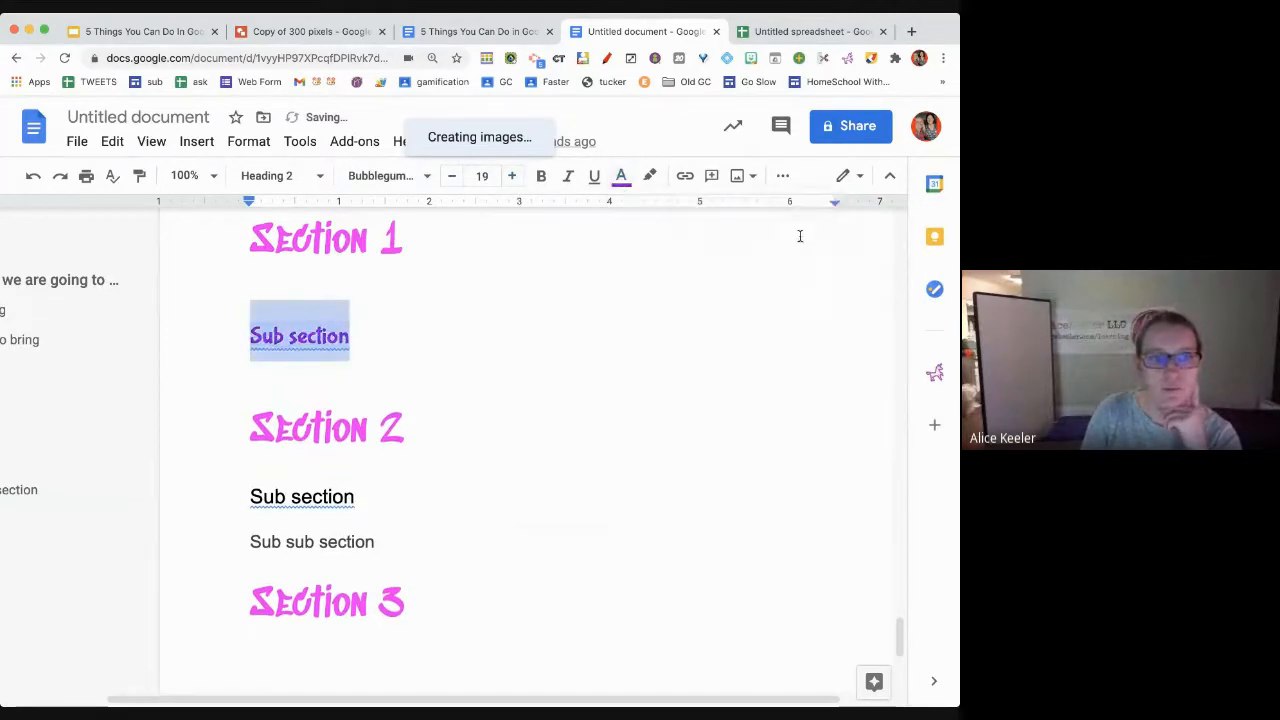
Update the Heading 2 style to match the reformatted "Sub section" heading and check both subsection headings
{"action": "left_click", "coordinate": [318, 177]}
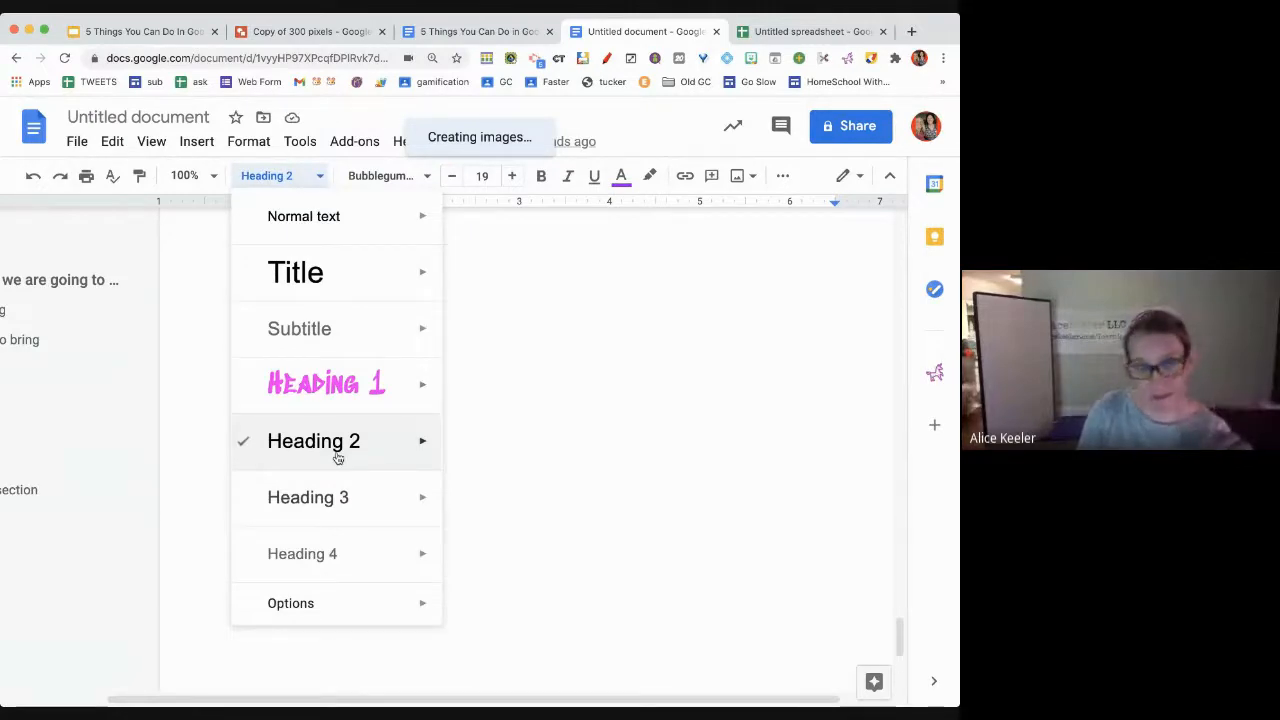
{"action": "mouse_move", "coordinate": [414, 451]}
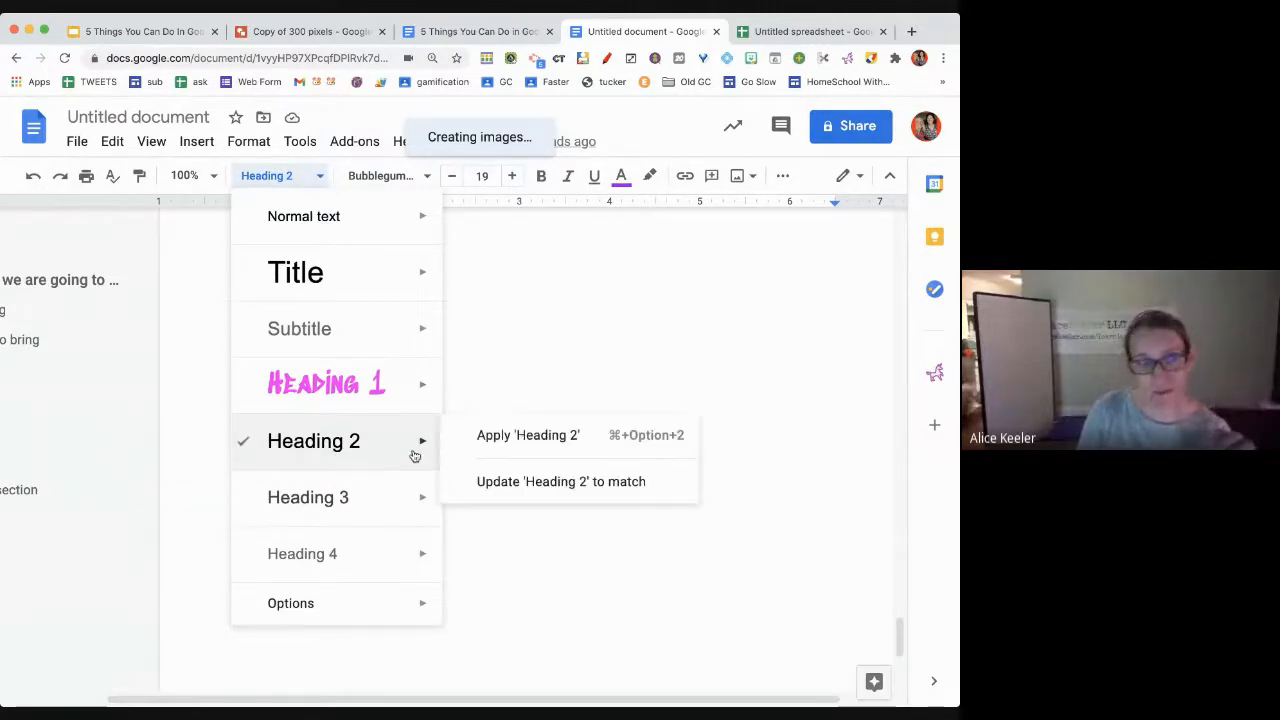
{"action": "left_click", "coordinate": [529, 485]}
{"action": "left_click", "coordinate": [343, 507]}
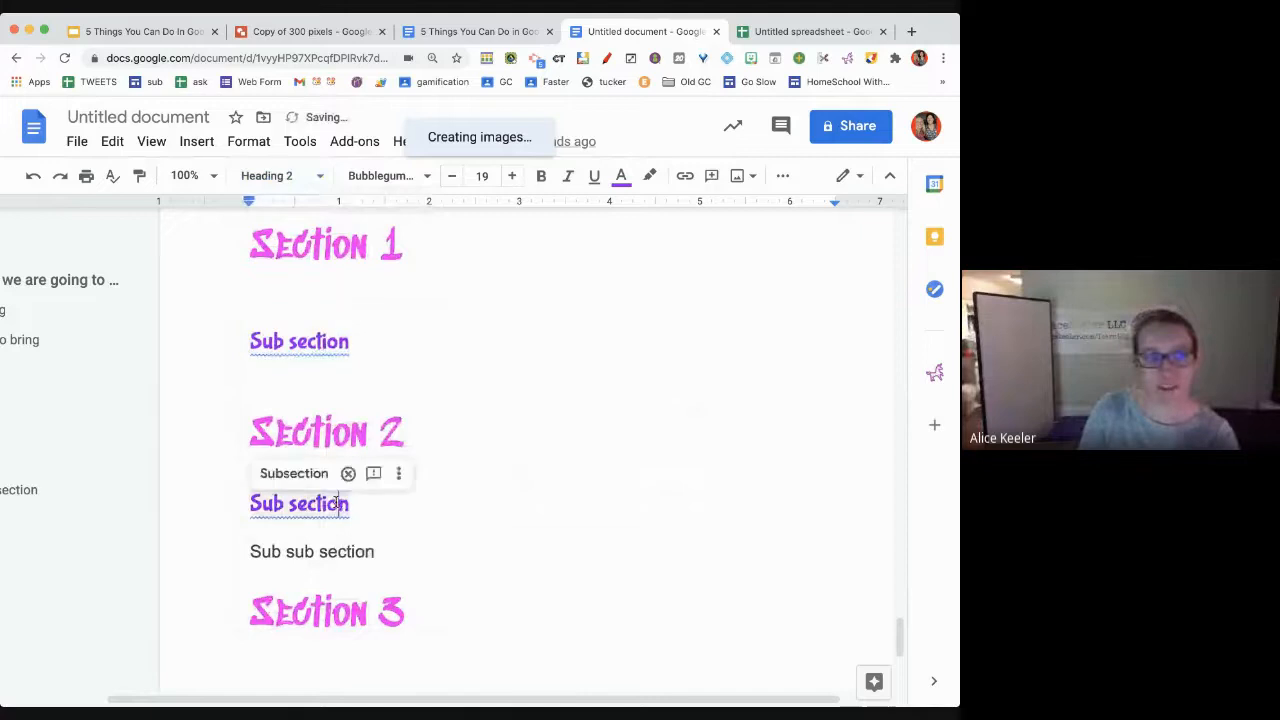
{"action": "left_click", "coordinate": [316, 342]}
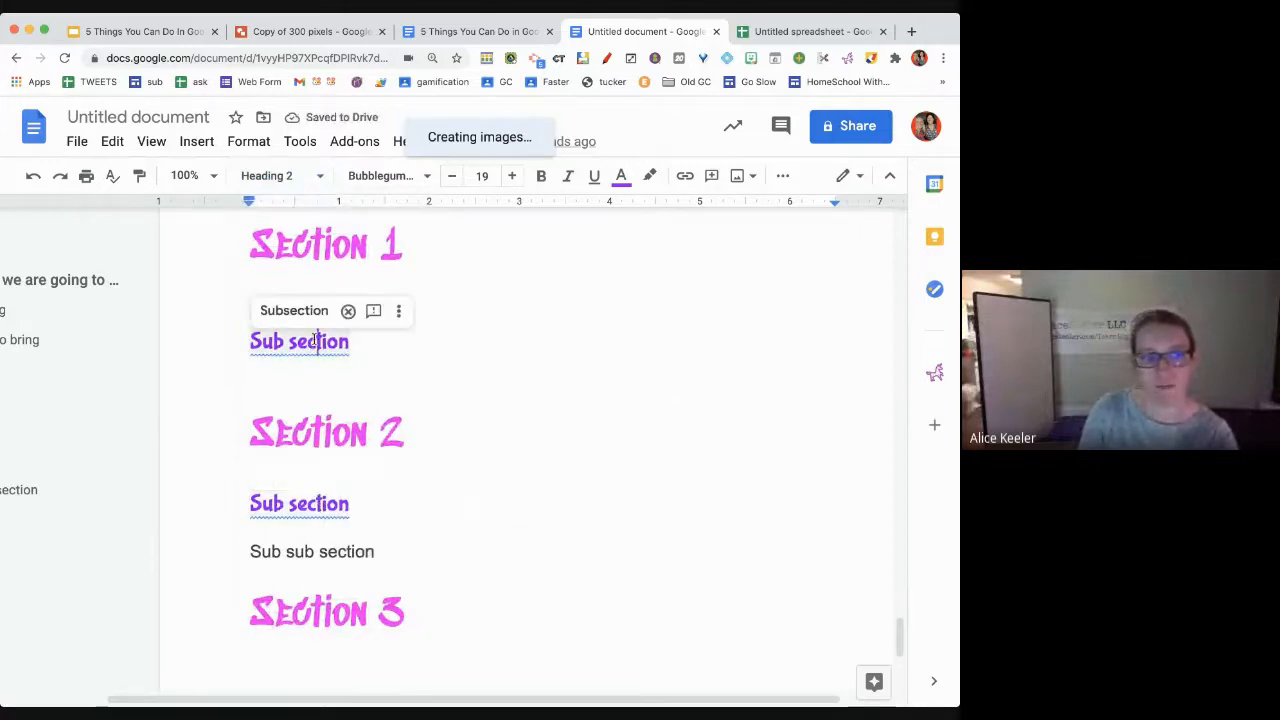
{"action": "left_click", "coordinate": [316, 508]}
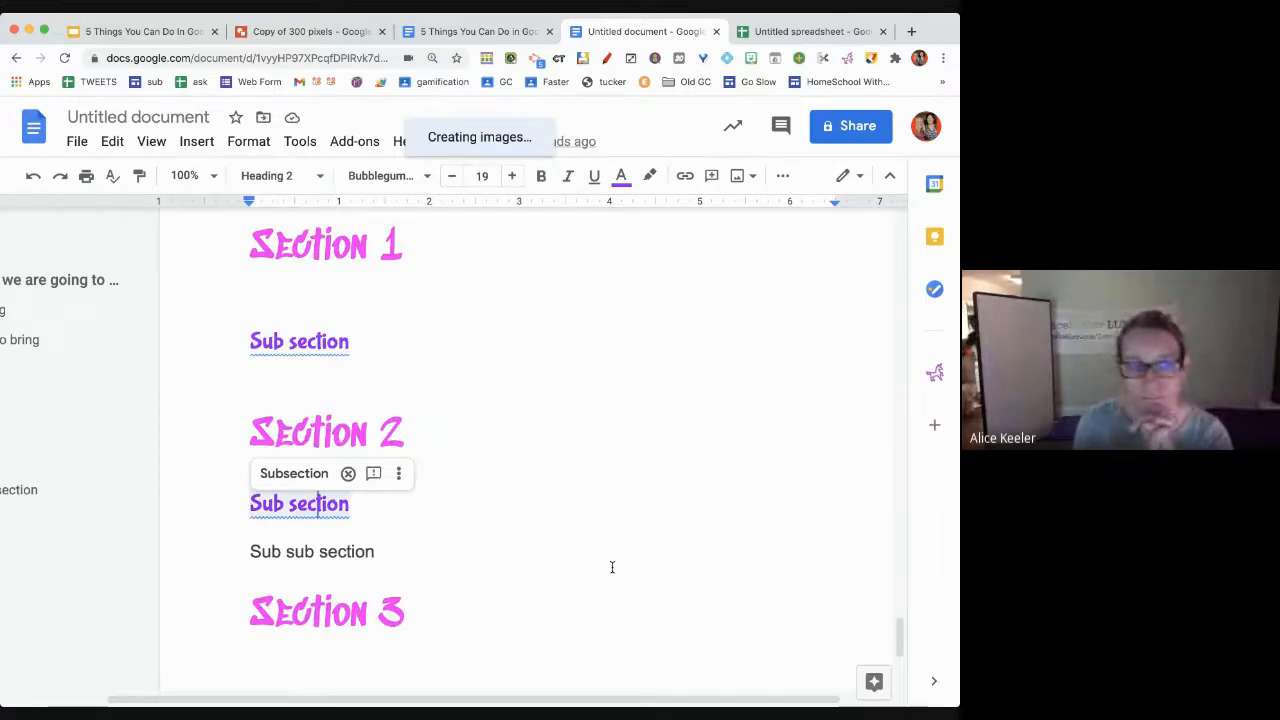
{"action": "left_click", "coordinate": [376, 482]}
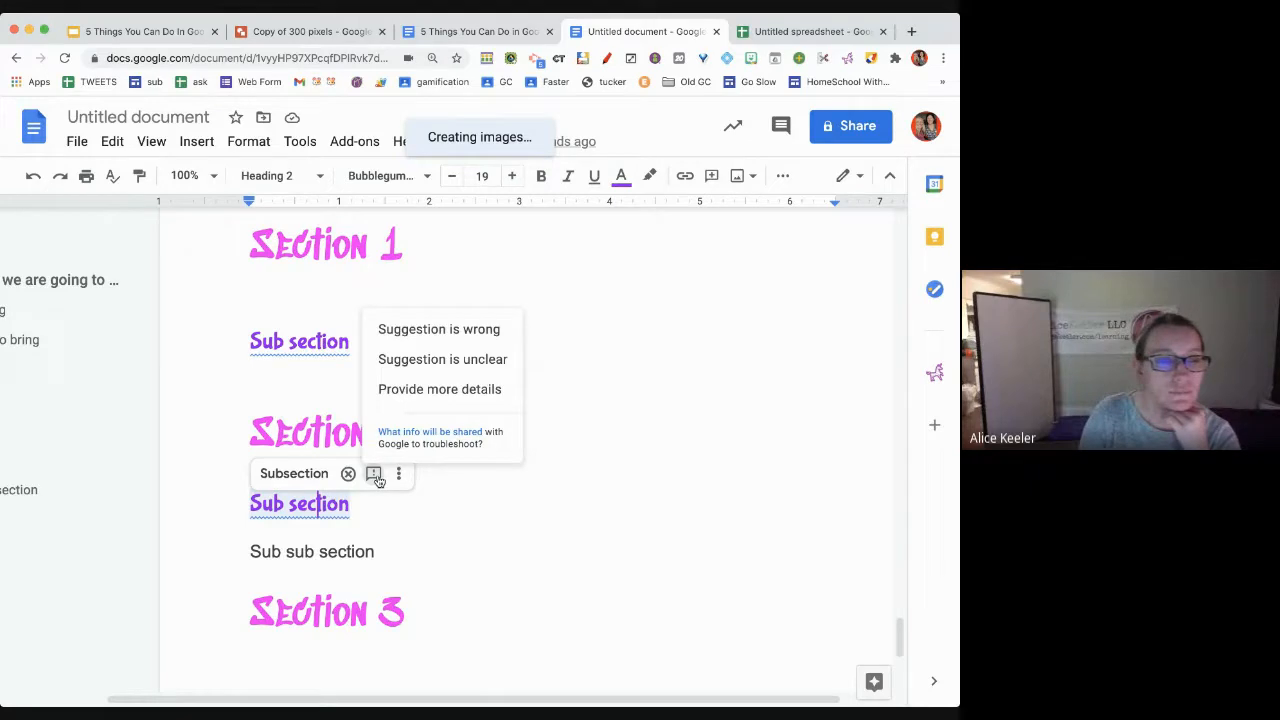
{"action": "left_click", "coordinate": [399, 542]}
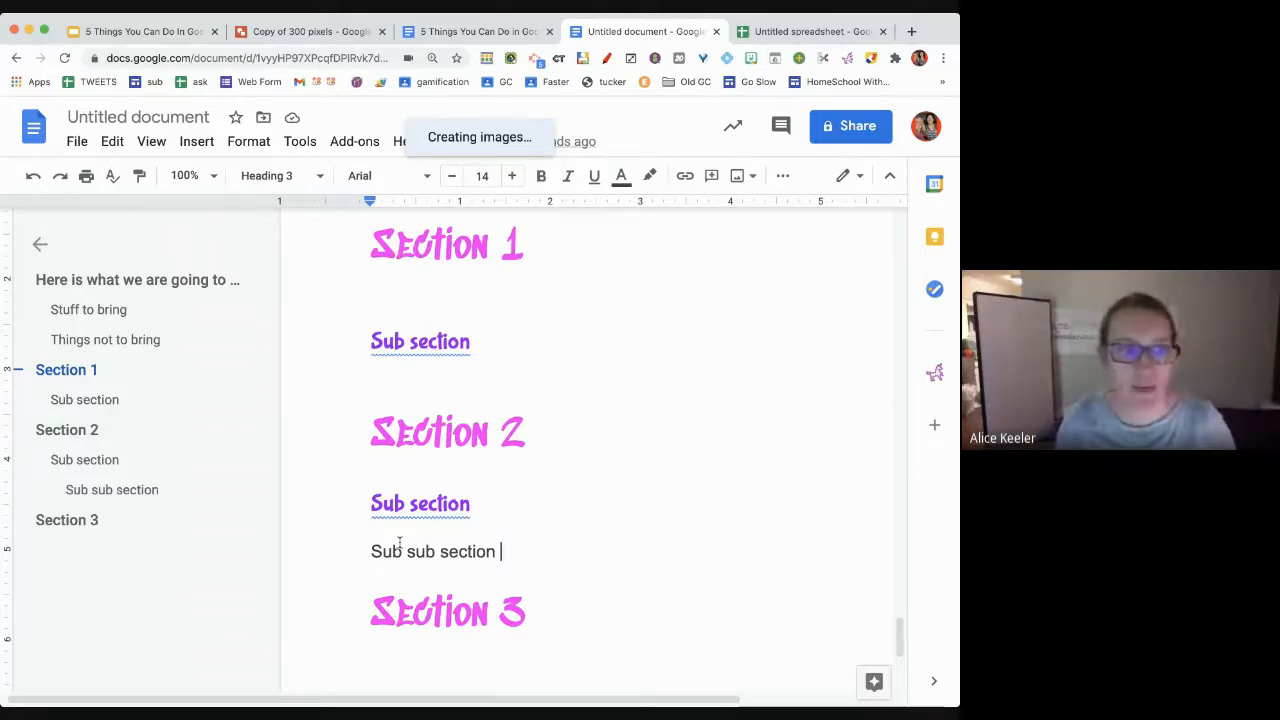
Show the apply and update options of the Heading 1 style for the Section 2 heading
{"action": "left_click", "coordinate": [473, 428]}
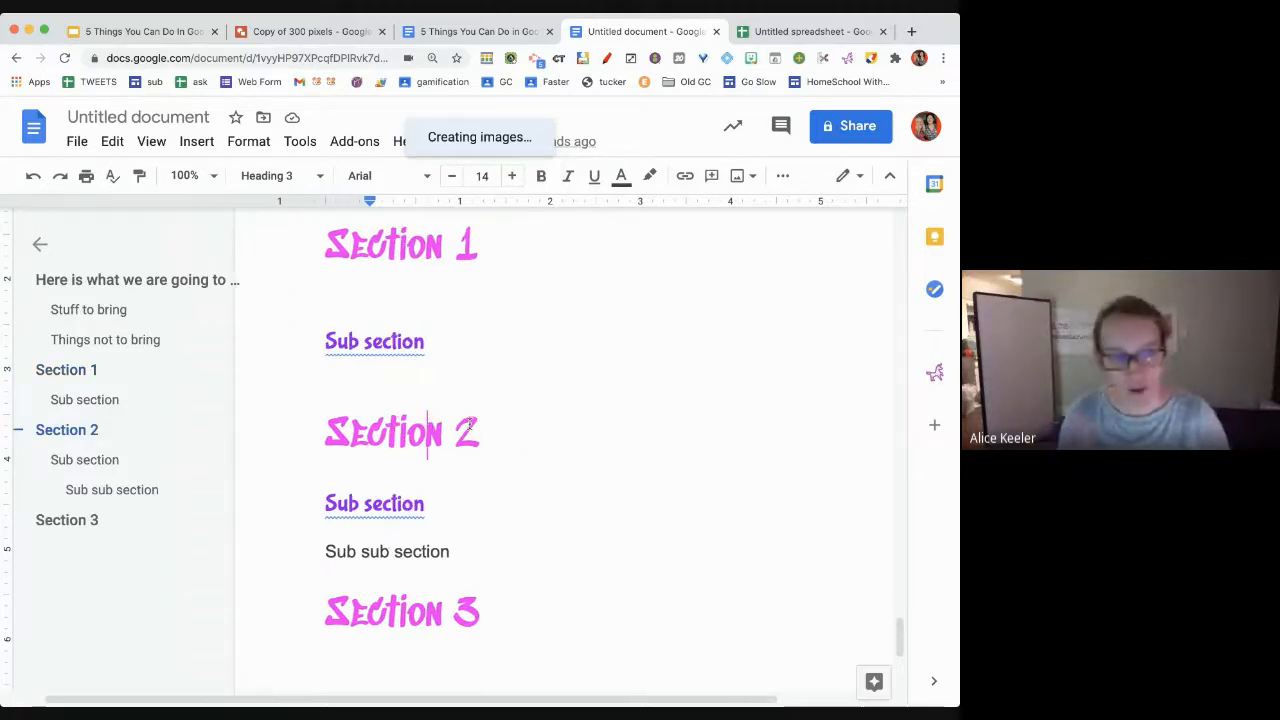
{"action": "left_click", "coordinate": [320, 177]}
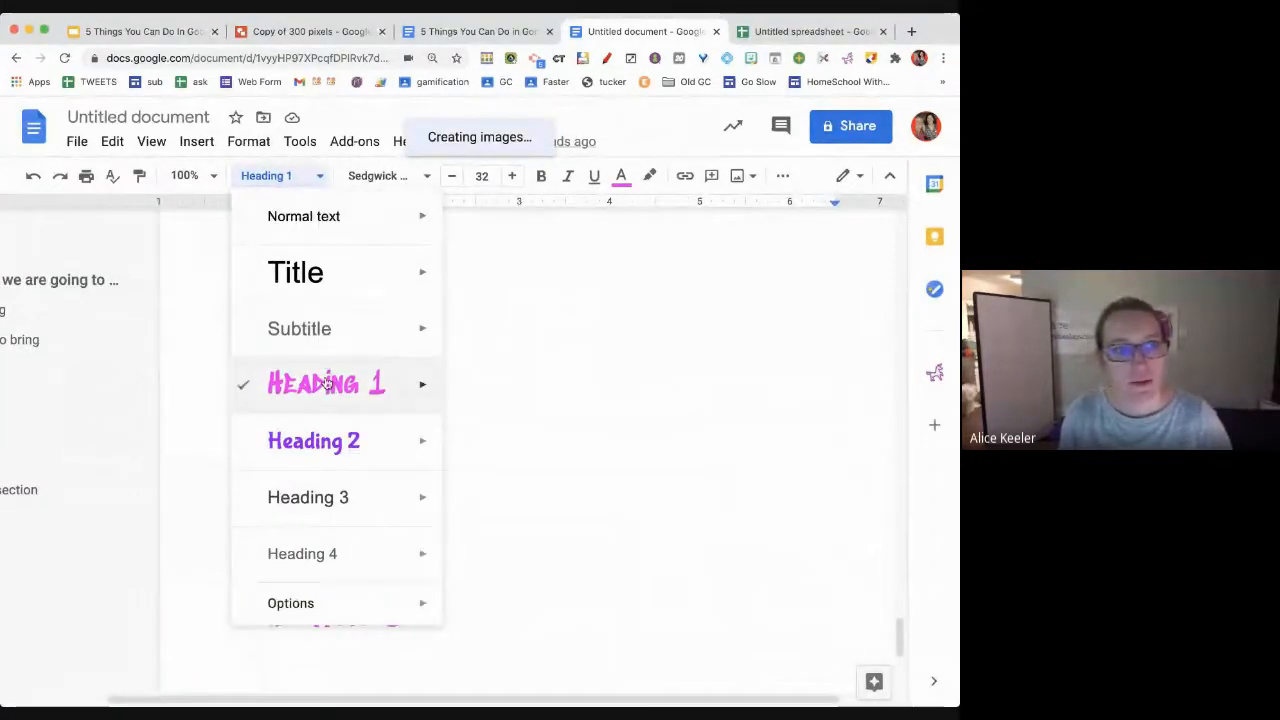
{"action": "mouse_move", "coordinate": [410, 384]}
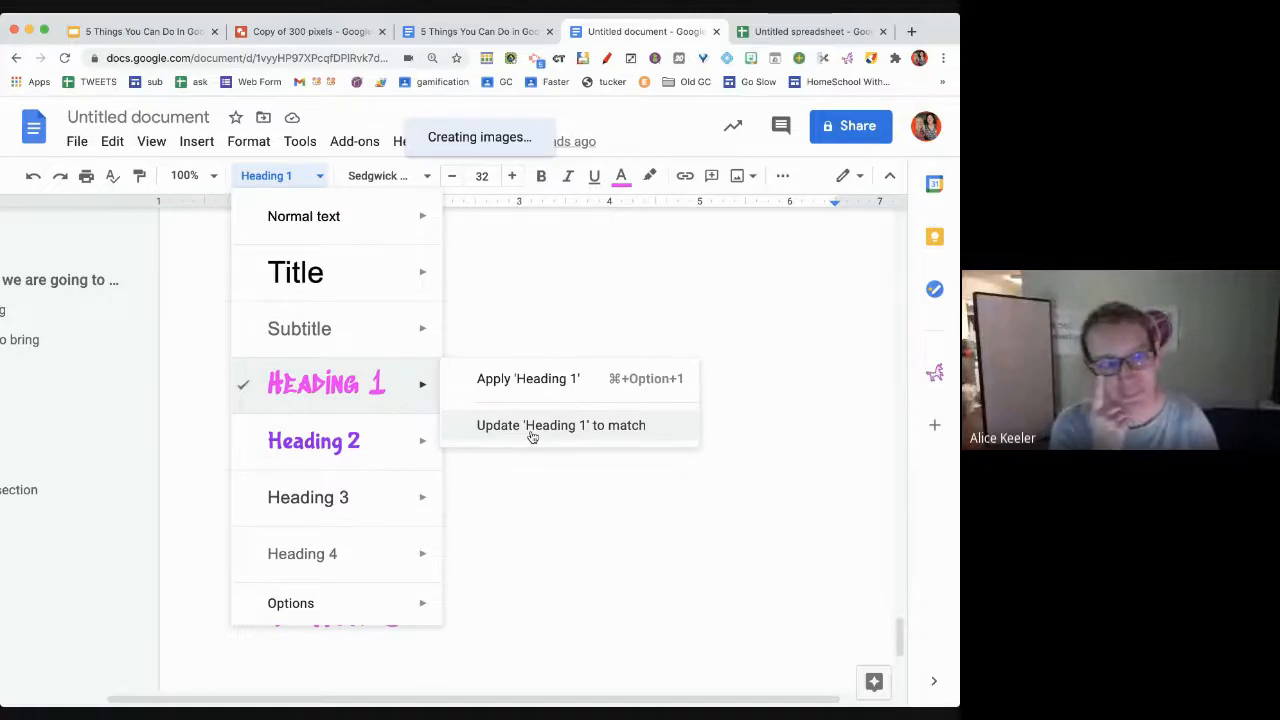
Return to the first slide of the "5 Things You Can Do In Google Docs" presentation and select its web address for sharing
{"action": "left_click", "coordinate": [144, 33]}
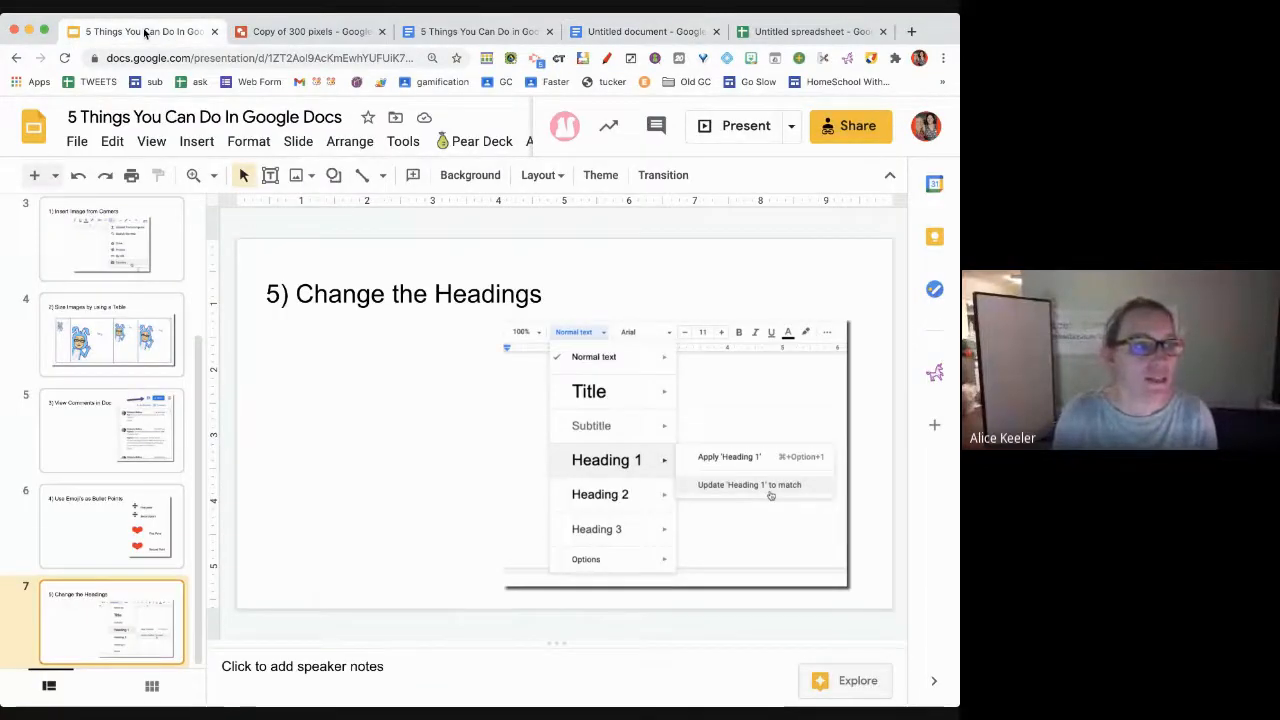
{"action": "key", "text": "Home"}
{"action": "key", "text": "super+l"}
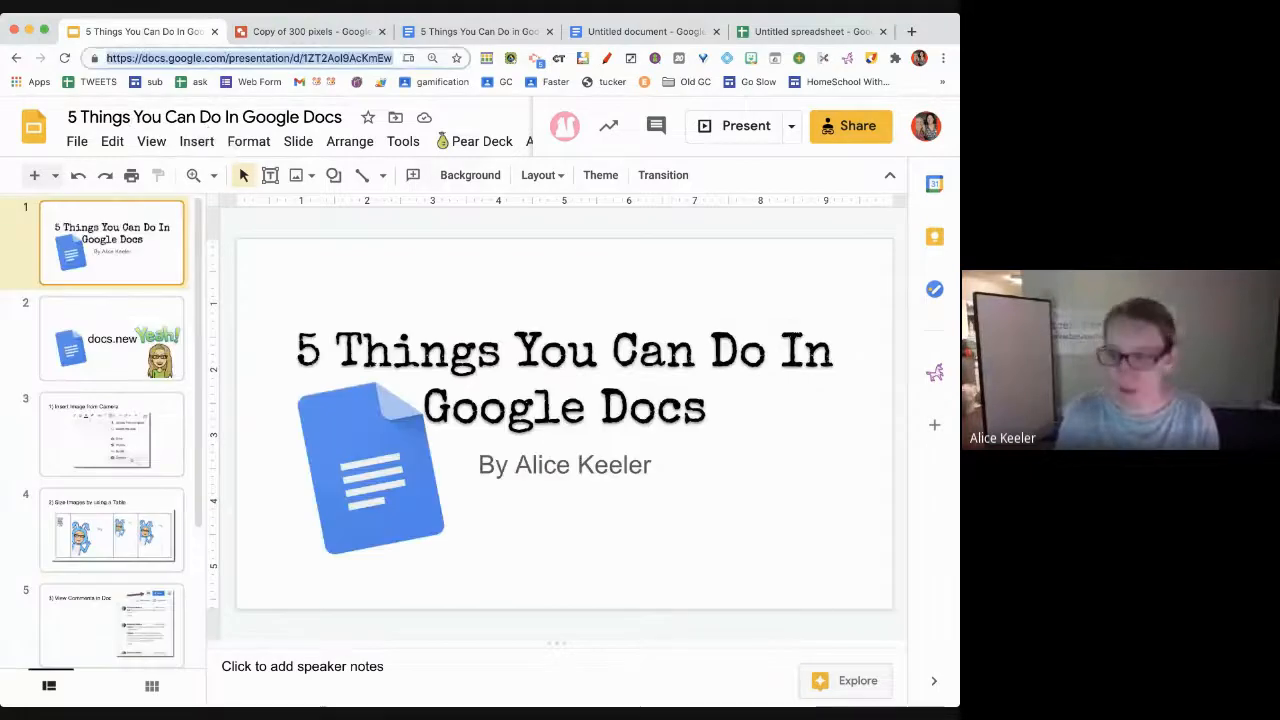
{"action": "key", "text": "super+Tab"}
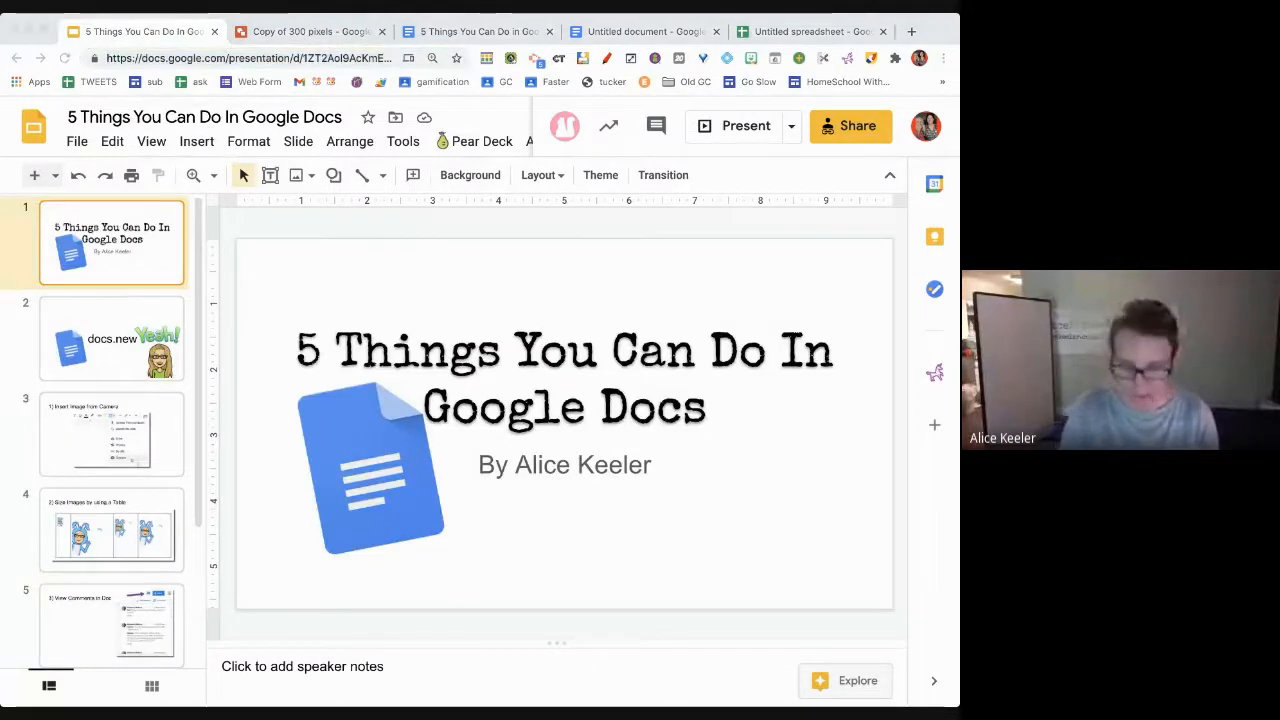